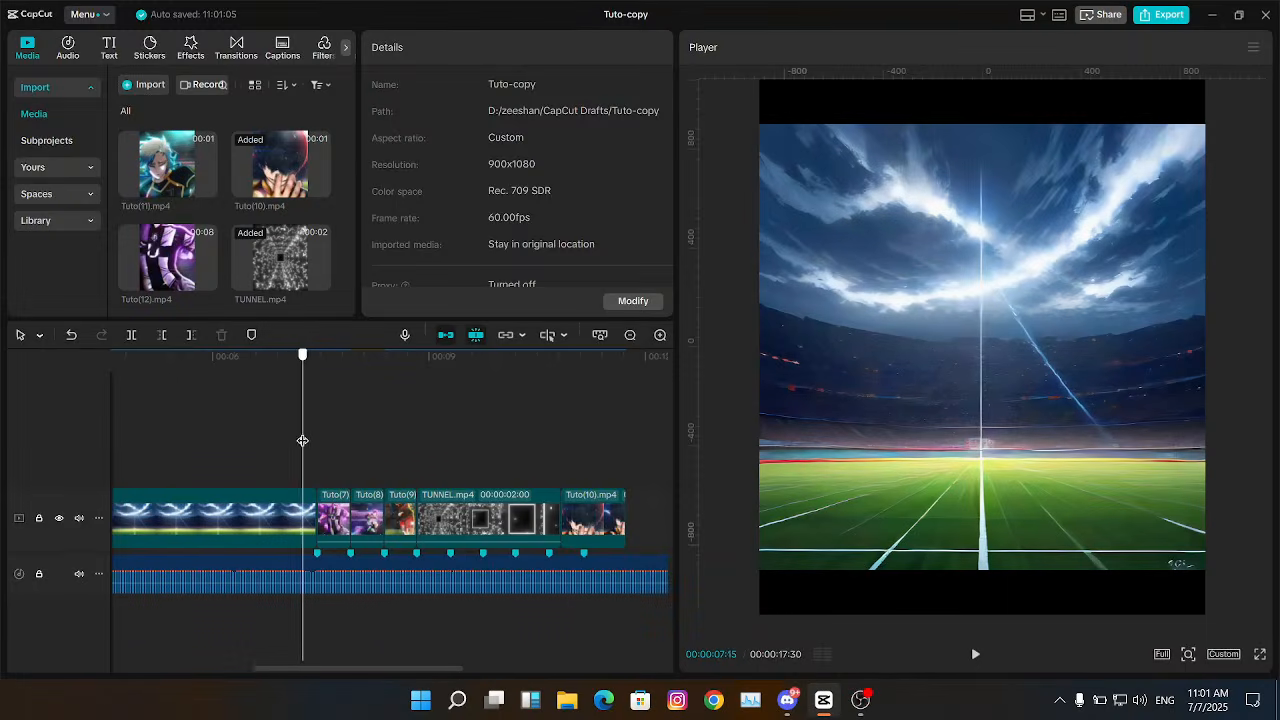
mouse_move(302, 440)
left_mouse_down()
mouse_move(289, 440)
mouse_move(360, 446)
mouse_move(254, 437)
mouse_move(620, 540)
left_mouse_up()
key("space")
key("space")
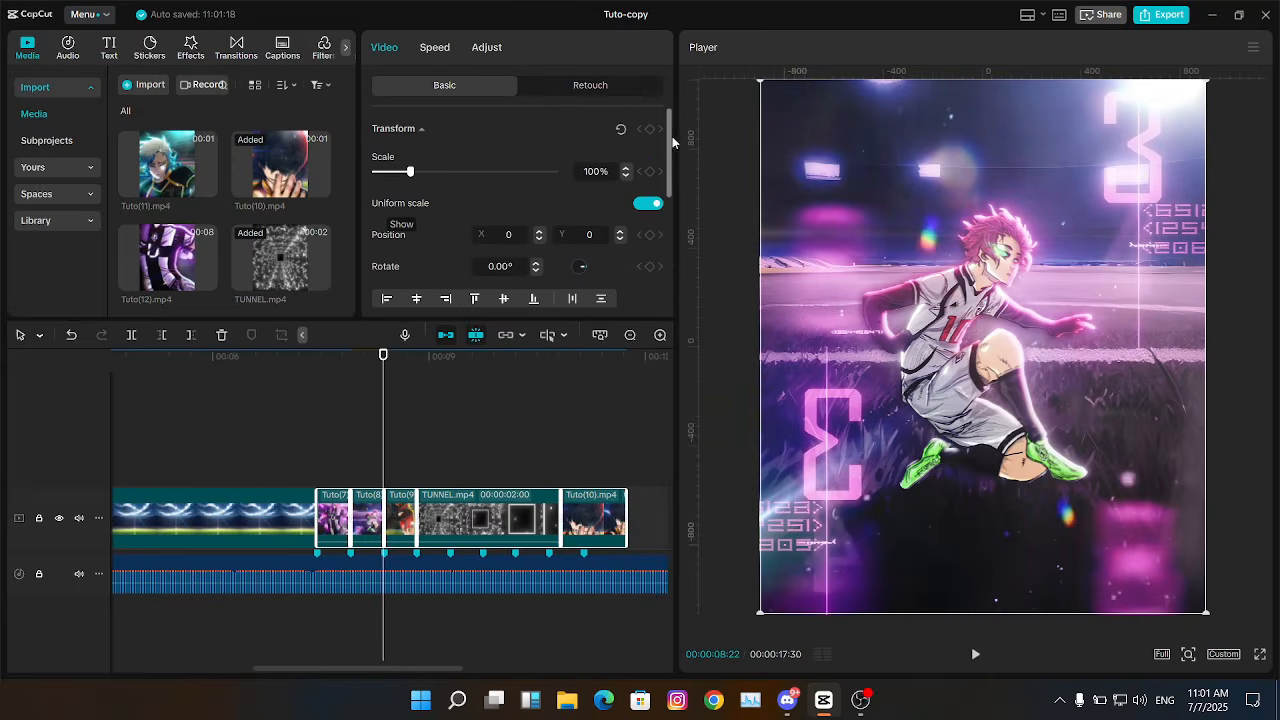
left_click_drag(672, 136, 687, 278)
left_click(377, 253)
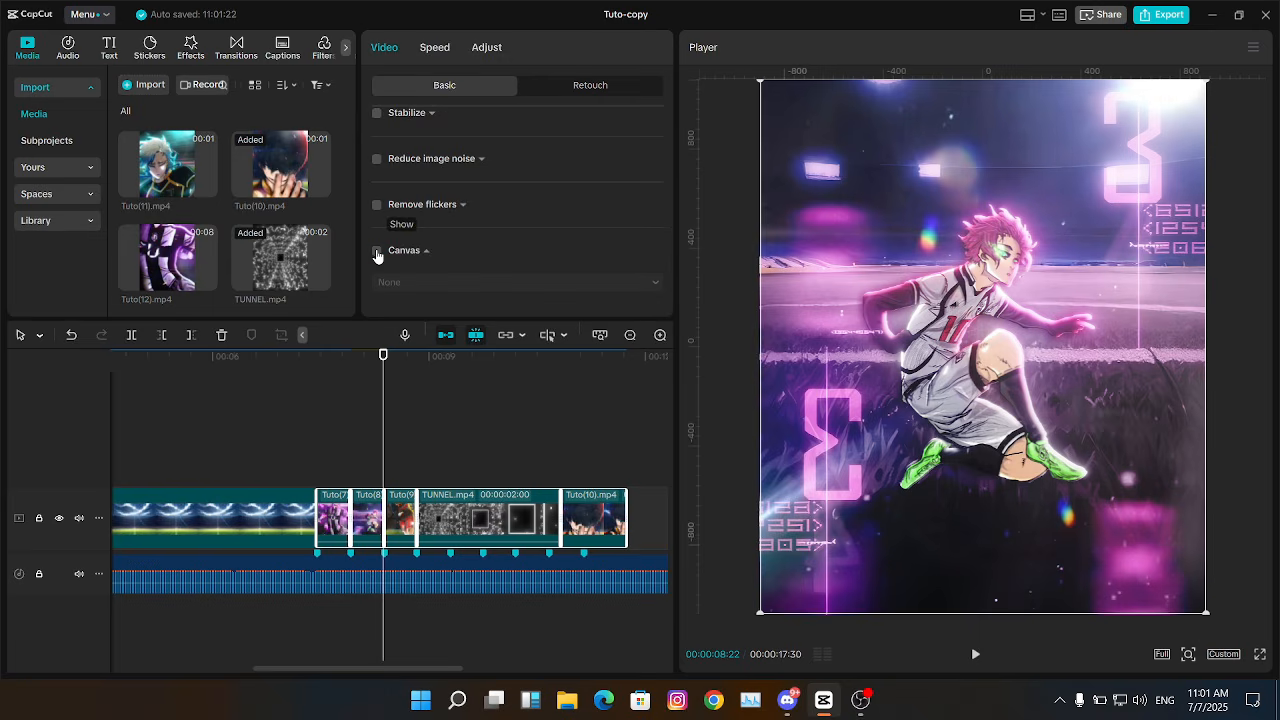
left_click(332, 418)
Step: Step through the cuts between the background image, Tuto(7).mp4, Tuto(8).mp4, Tuto(9).mp4 and TUNNEL.mp4 to examine the clips
scroll(283, 454, "left", 5)
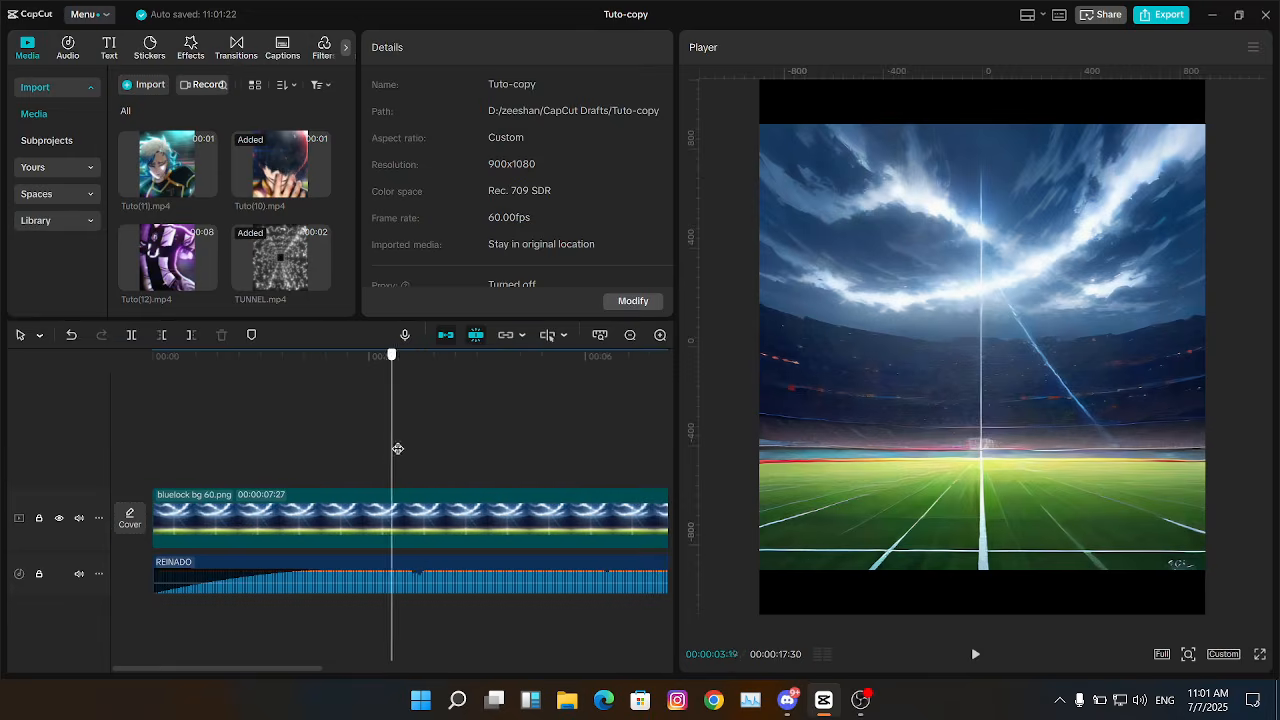
left_click_drag(398, 449, 401, 430)
key("Down")
key("Down")
key("Up")
key("Down")
key("Up")
left_click(408, 519)
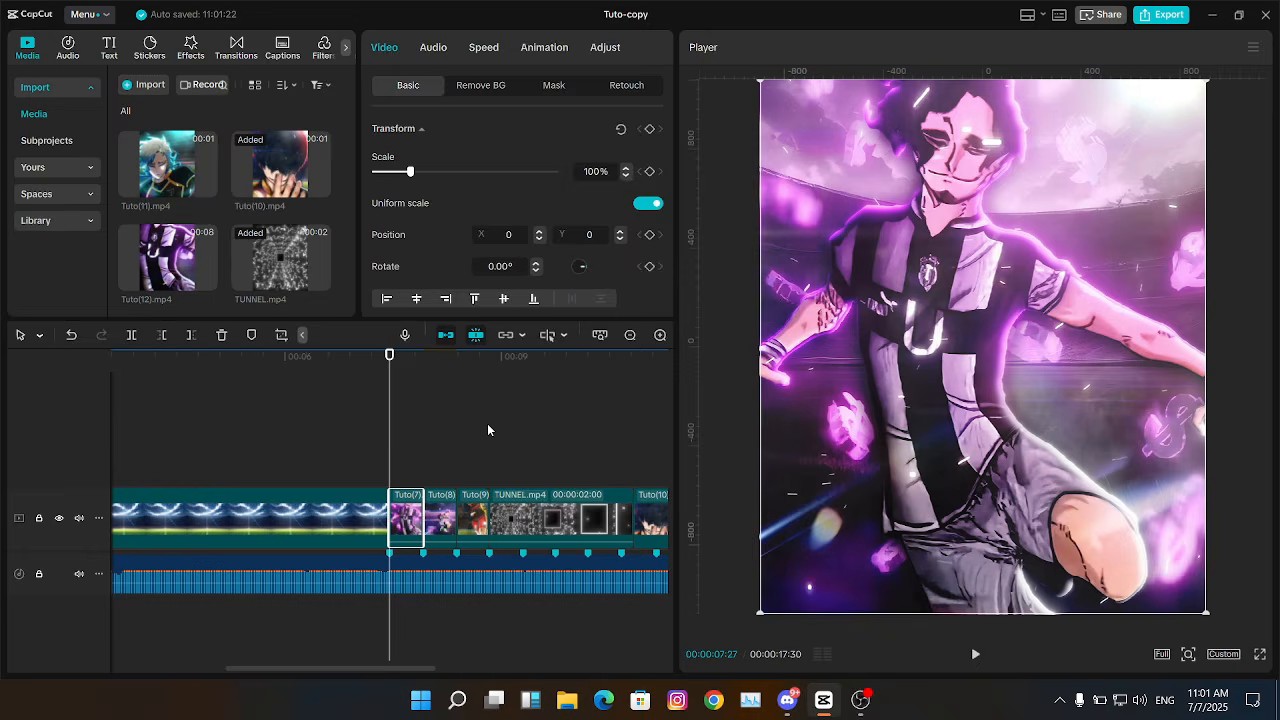
right_click(535, 402)
left_click(421, 434)
key("Down")
key("Down")
key("Down")
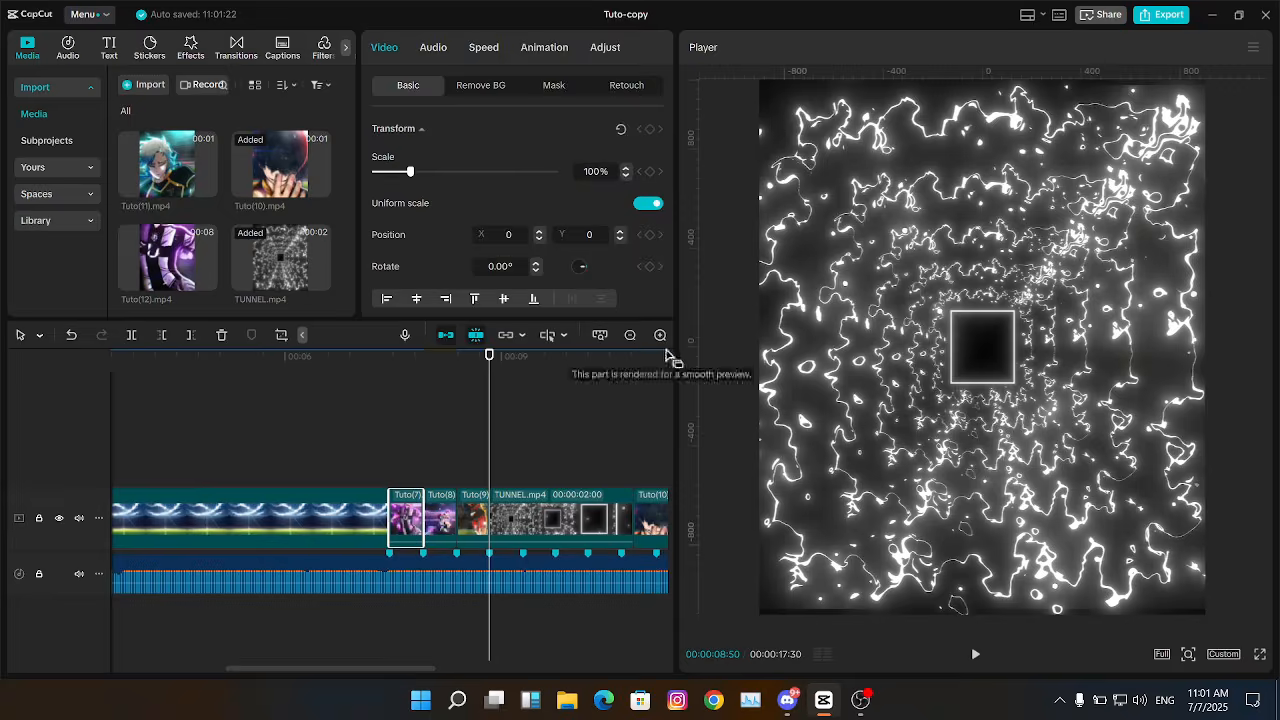
key("Up")
Step: Enable a Blur canvas background with the first blur strength for the clips Tuto(7).mp4, Tuto(8).mp4 and Tuto(9).mp4
left_click(660, 336)
left_click_drag(483, 434, 352, 520)
key("Up")
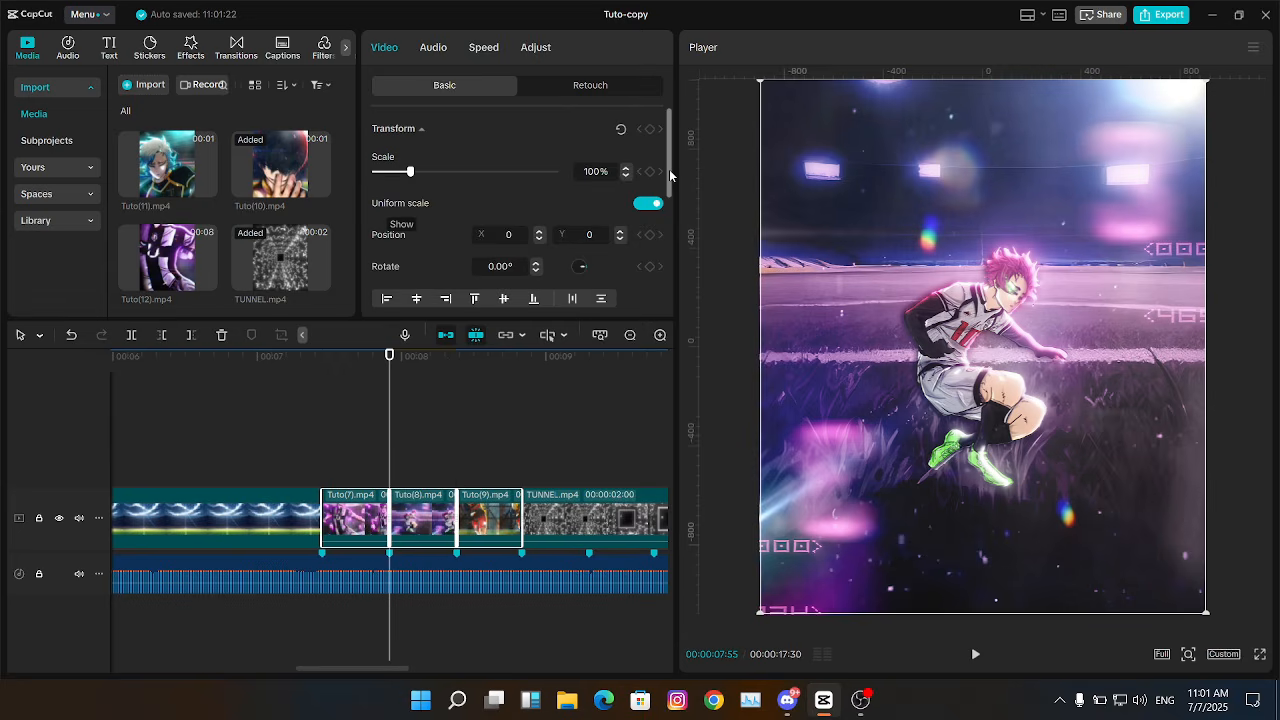
left_click_drag(669, 175, 671, 300)
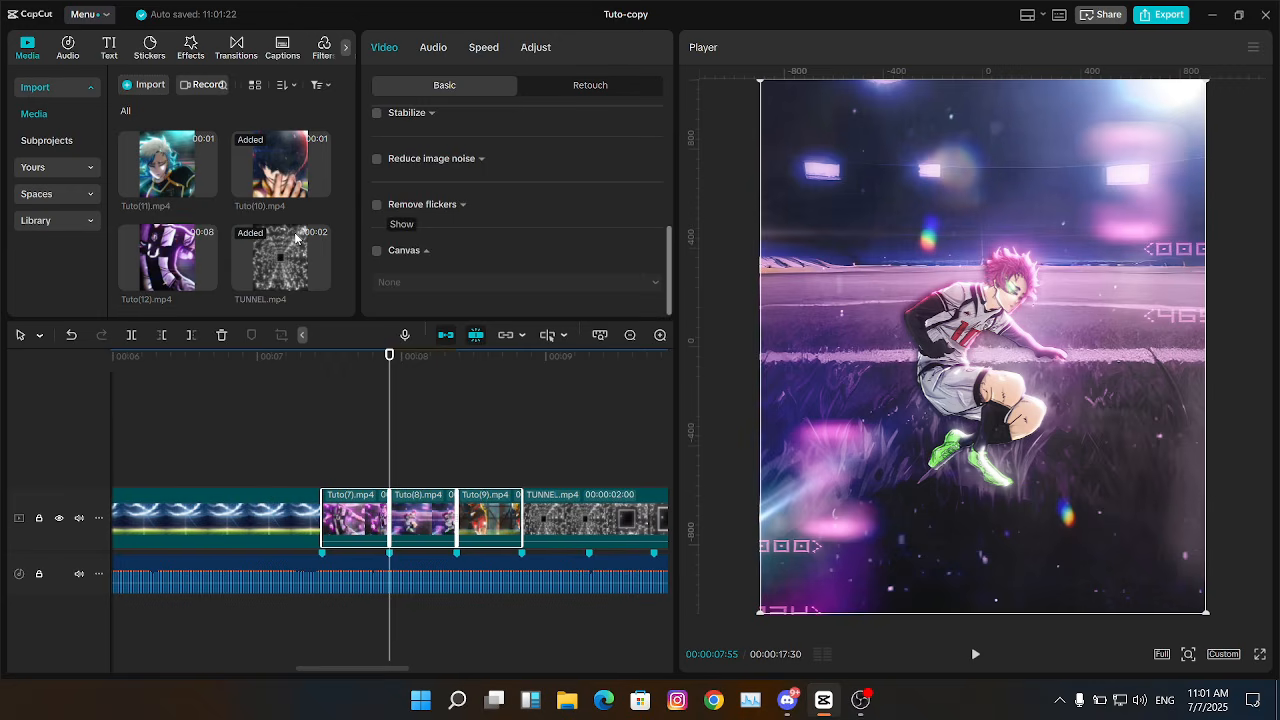
left_click(378, 254)
left_click(462, 286)
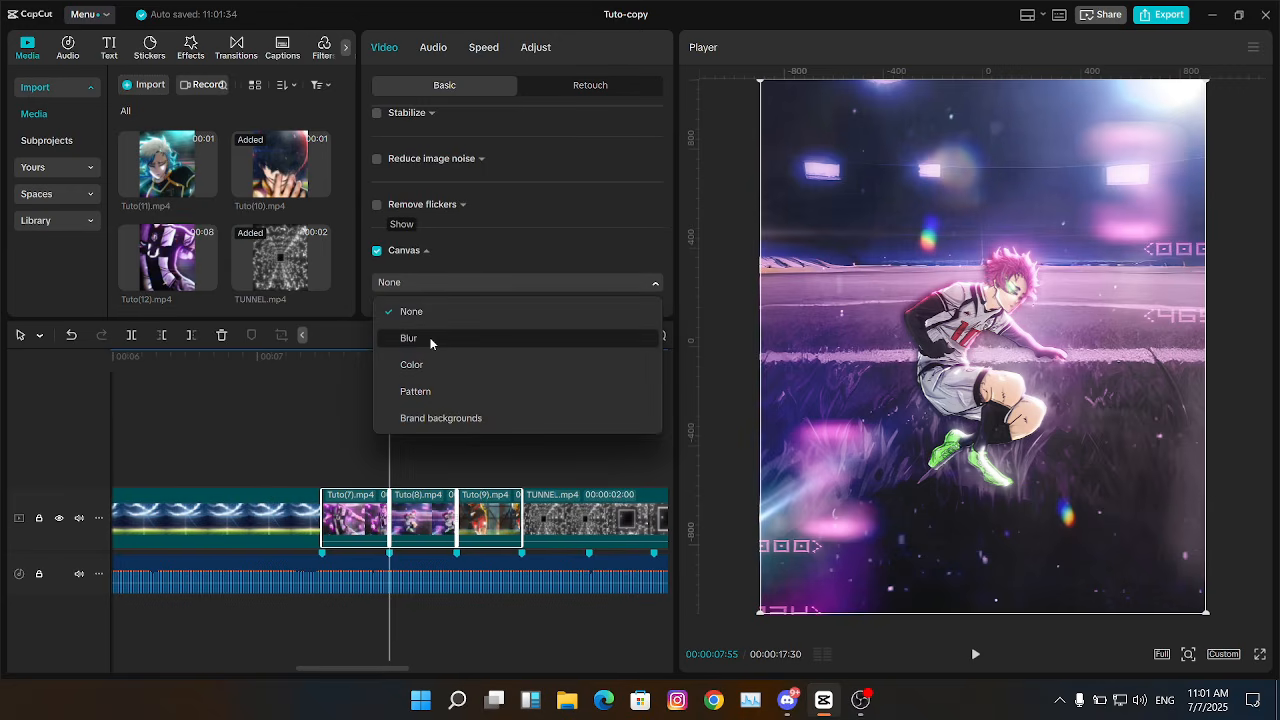
left_click(428, 339)
left_click(405, 312)
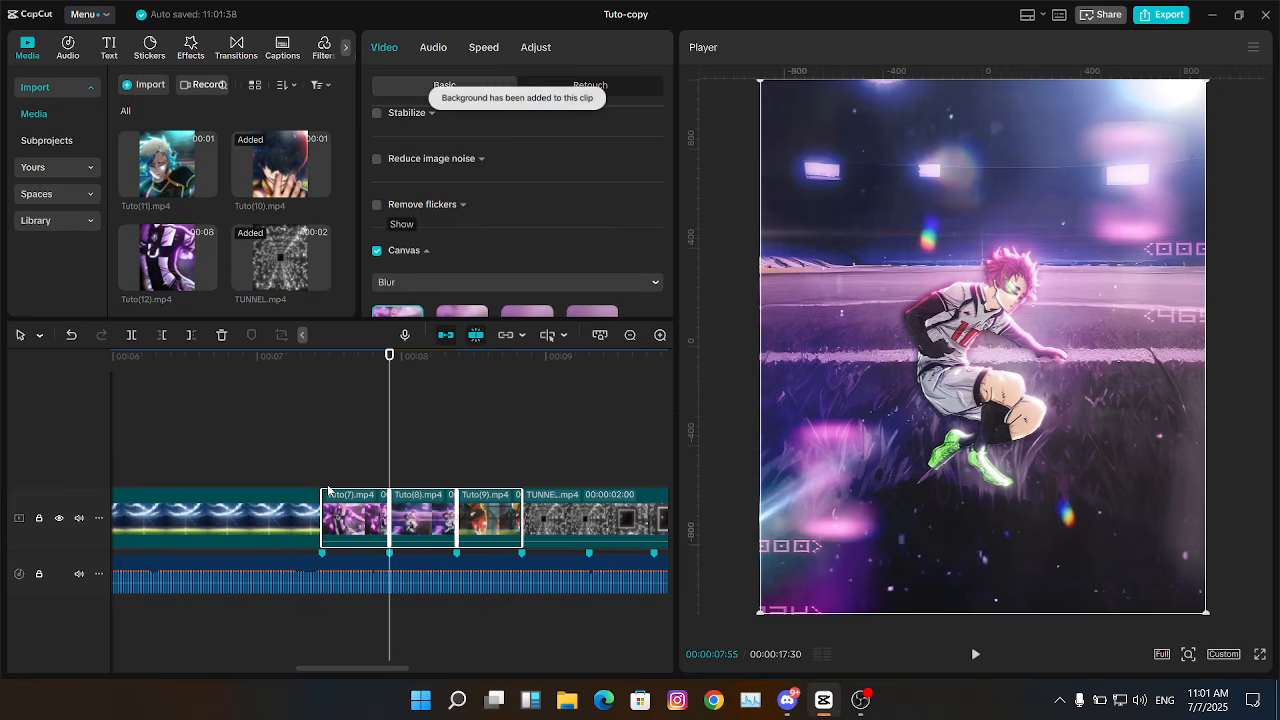
Step: Add scale keyframes at the start and end of the Tuto(7).mp4 clip
left_click(366, 416)
key("Up")
left_click(368, 525)
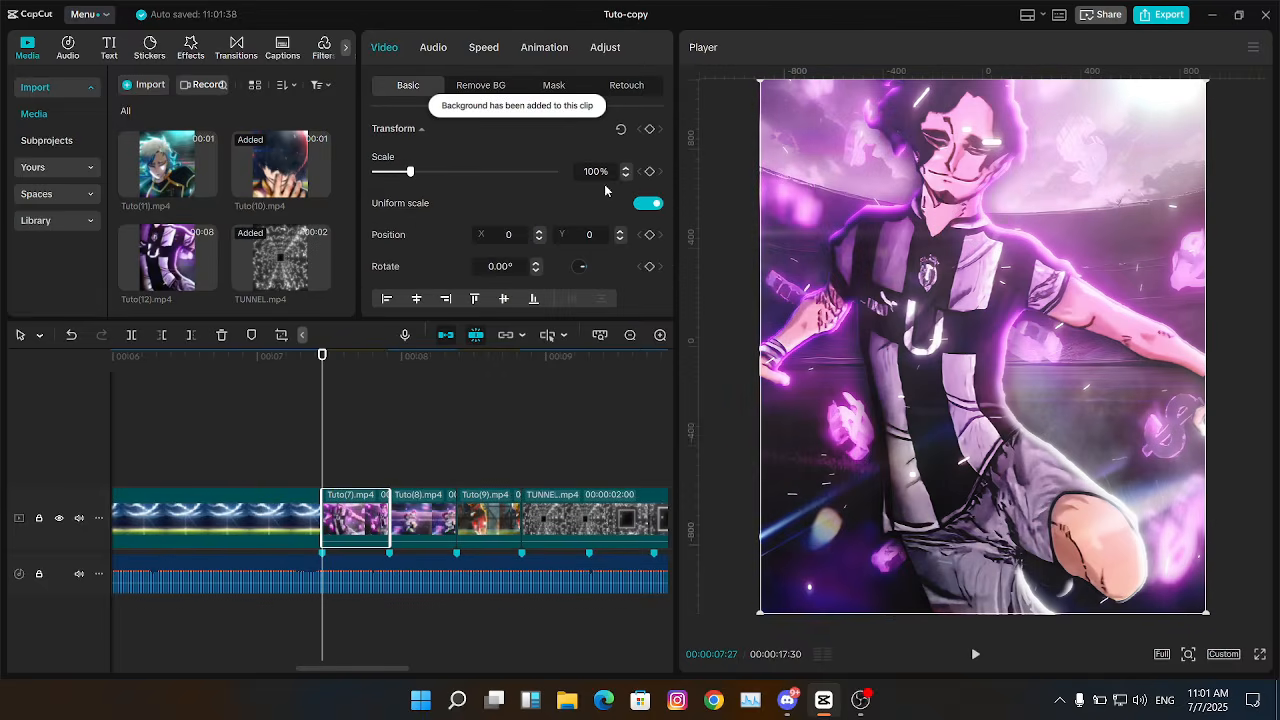
left_click(649, 172)
key("Down")
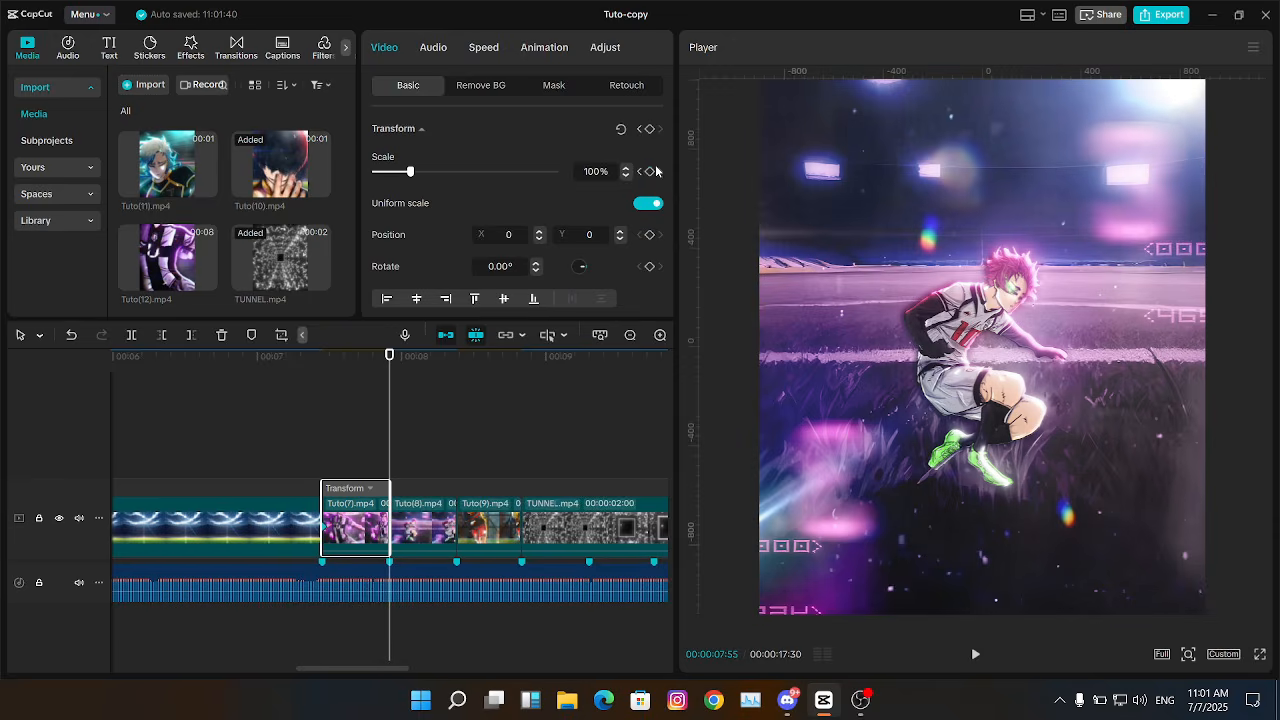
left_click(659, 337)
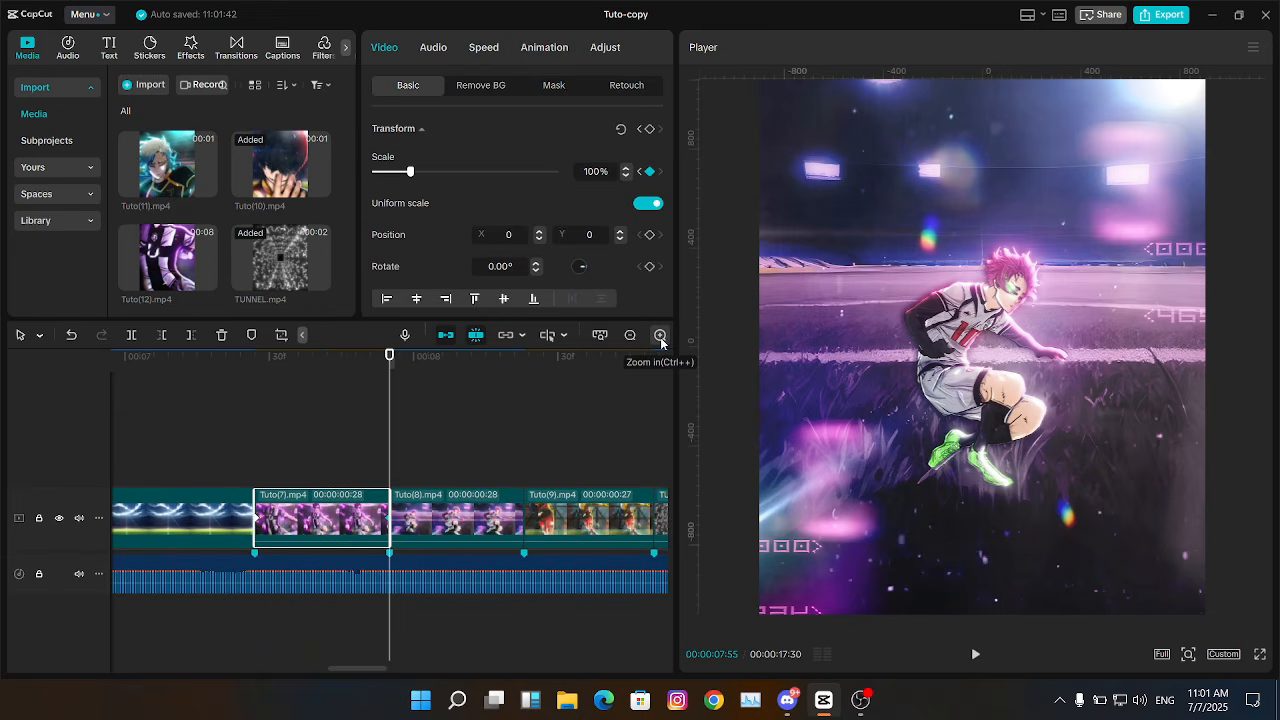
Step: Add a scale keyframe ten frames before the end of Tuto(7).mp4 and set its starting scale to 230%
key("Left")
key("Left")
key("Left")
key("Left")
key("Left")
key("Left")
key("Left")
key("Left")
key("Left")
key("Left")
mouse_move(410, 172)
left_mouse_down()
mouse_move(458, 178)
mouse_move(395, 172)
mouse_move(426, 172)
left_mouse_up()
key("Up")
key("Down")
Step: Add scale keyframes at the start and end of the Tuto(8).mp4 clip
left_click(329, 460)
left_click(428, 516)
left_click(432, 518)
key("Up")
left_click(649, 172)
key("Down")
left_click(649, 172)
Step: Keyframe the scale of Tuto(8).mp4 at 60% at its start and 141% ten frames before its end
key("Left")
key("Left")
key("Left")
key("Left")
key("Left")
key("Left")
key("Left")
key("Left")
key("Left")
key("Left")
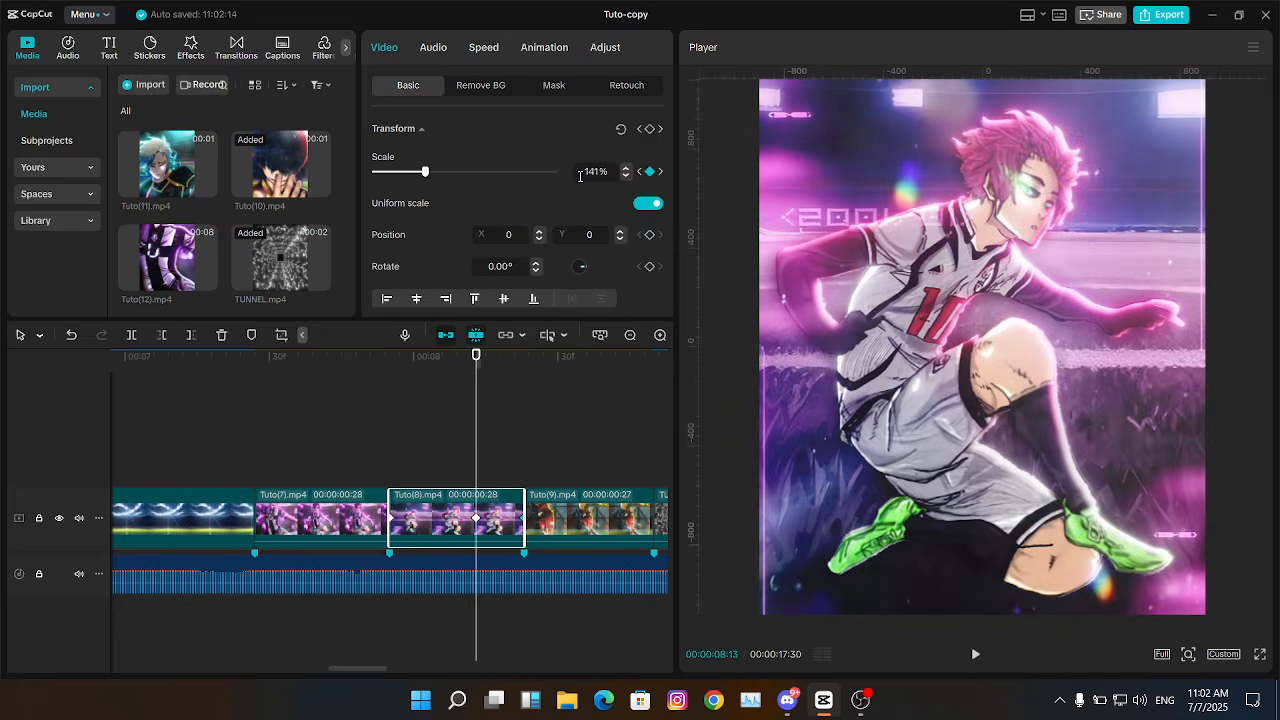
left_click(483, 417)
Step: Open the keyframe graph of Tuto(7).mp4 and ease the scale curve by adjusting the handles at its first and middle keyframes
left_click_drag(479, 420, 368, 477)
left_click(322, 512)
key("Up")
key("alt+k")
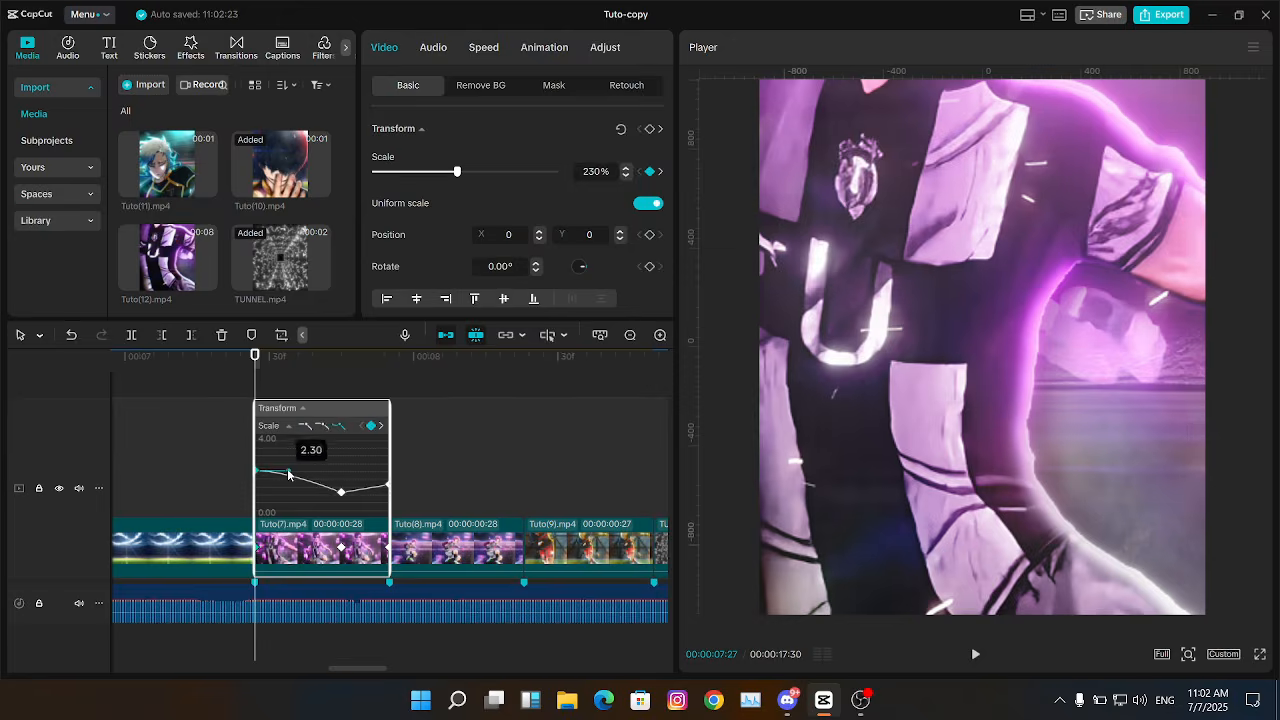
left_click_drag(289, 472, 265, 483)
key("Right")
key("Right")
left_click(341, 492)
left_click_drag(361, 492, 279, 494)
Step: Open the keyframe graph of Tuto(8).mp4 and bend the scale curve at its first keyframe into a fast start
left_click(428, 488)
left_click(429, 503)
key("Up")
key("alt+k")
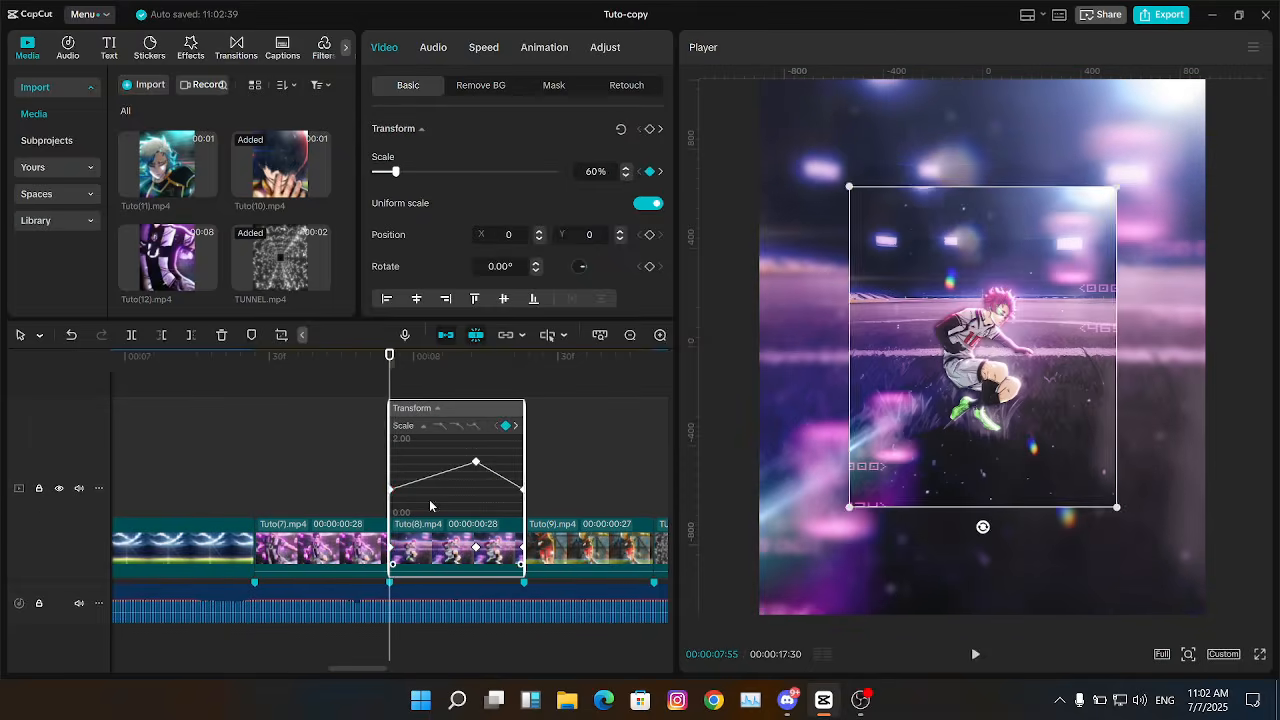
key("Right")
left_click(391, 490)
left_click(473, 426)
key("Right")
key("Right")
left_click_drag(400, 482, 400, 481)
Step: Smooth the scale curve on both sides of Tuto(8).mp4's middle keyframe and close the keyframe graph
left_click(476, 462)
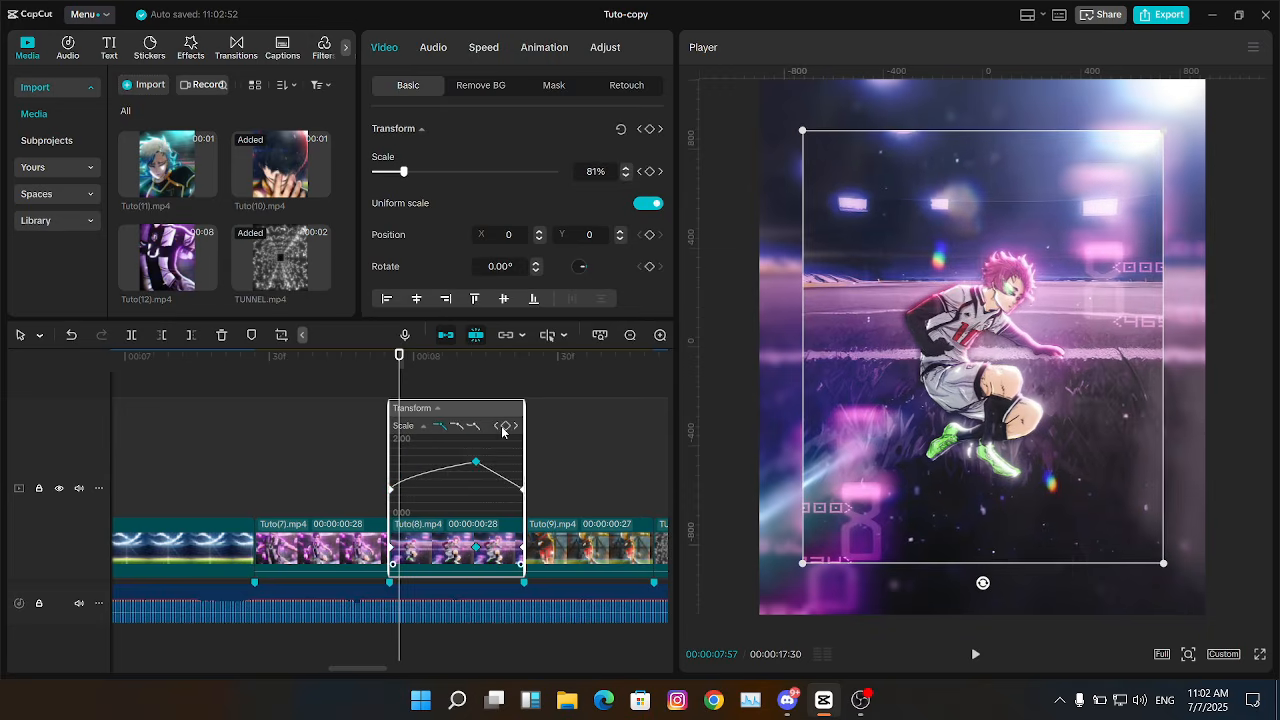
left_click(457, 426)
left_click_drag(496, 463, 520, 465)
left_click_drag(446, 464, 416, 470)
key("alt+k")
Step: Transfer the scale keyframes of Tuto(7).mp4 to Tuto(9).mp4 through a temporary pasted copy of the clip, and delete that copy
key("ctrl+c")
key("ctrl+v")
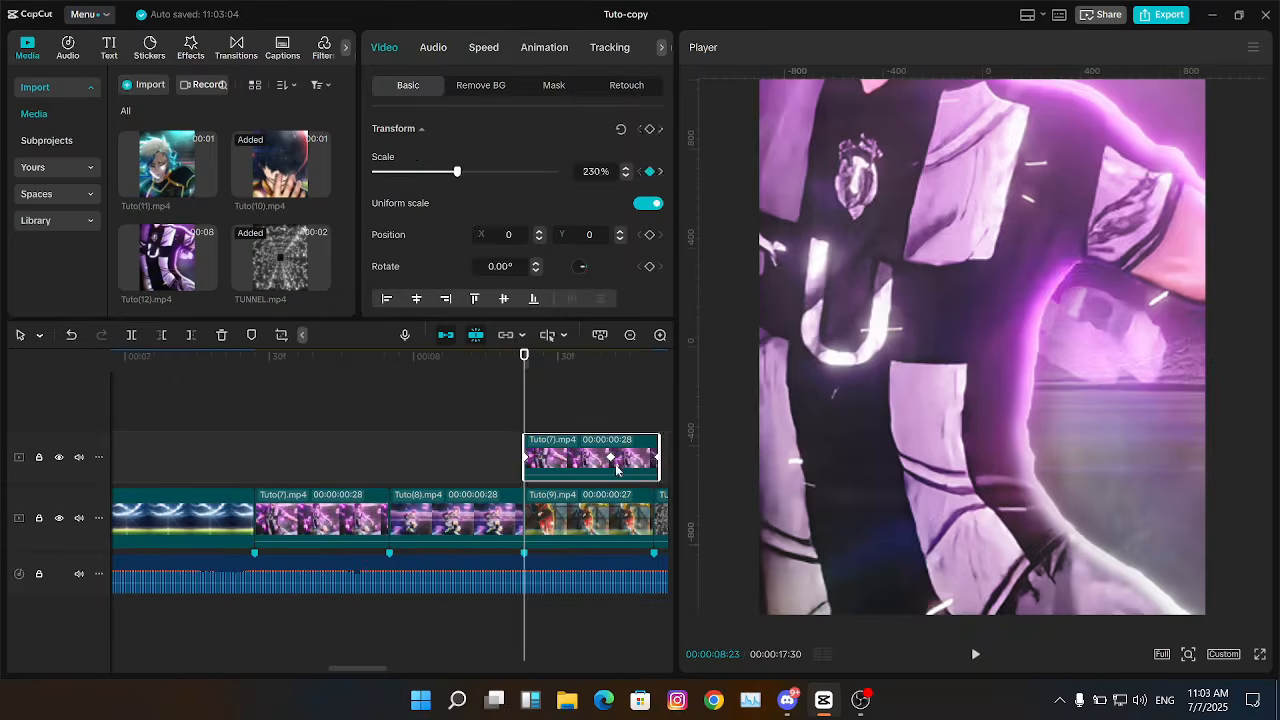
key("Down")
key("alt+k")
left_click(565, 545)
left_click(605, 477)
key("Delete")
left_click(645, 521)
left_click(611, 518)
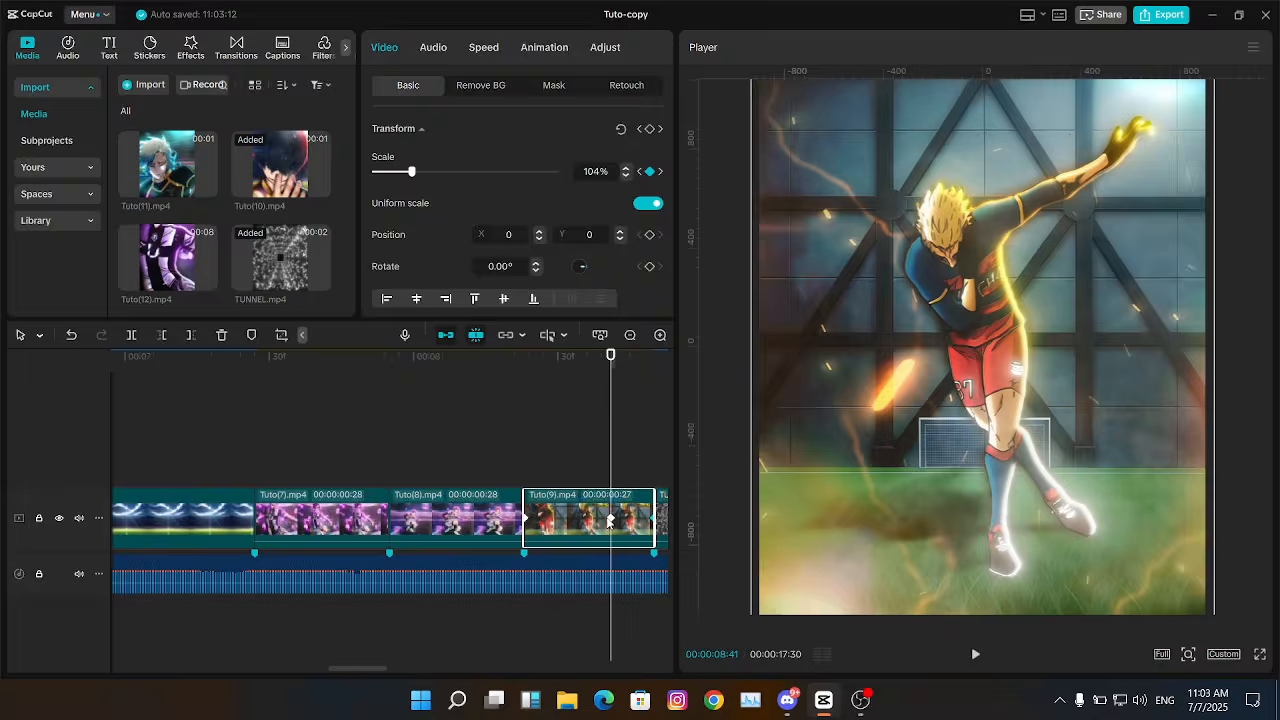
Step: Play back the section from Tuto(7).mp4 onward to check the scale animations
left_click(226, 425)
scroll(344, 420, "down", 4)
key("space")
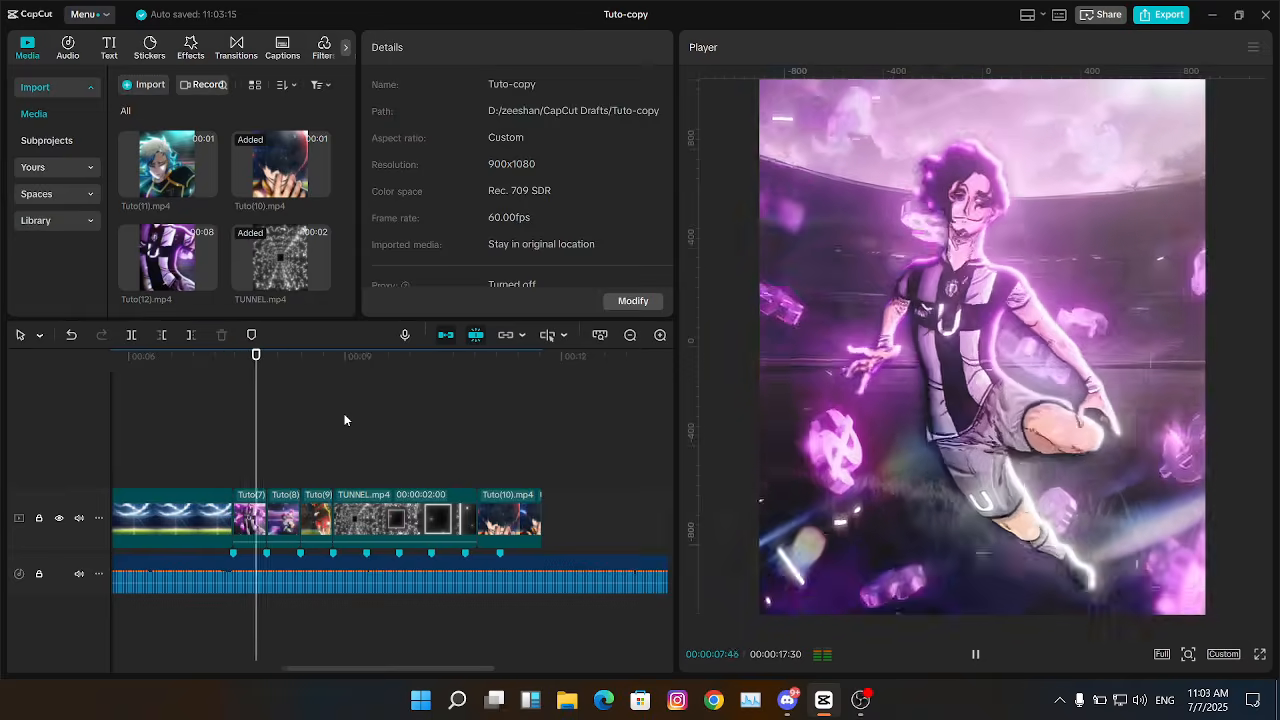
left_click(209, 428)
key("space")
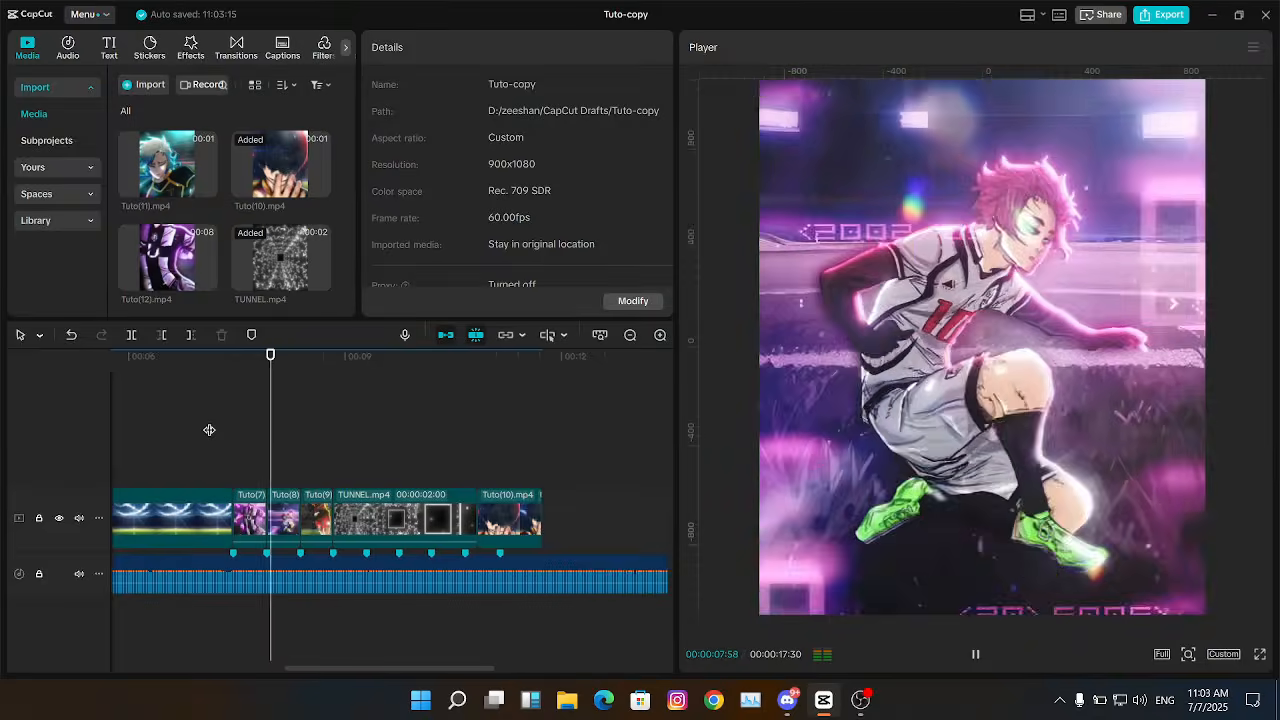
left_click(209, 430)
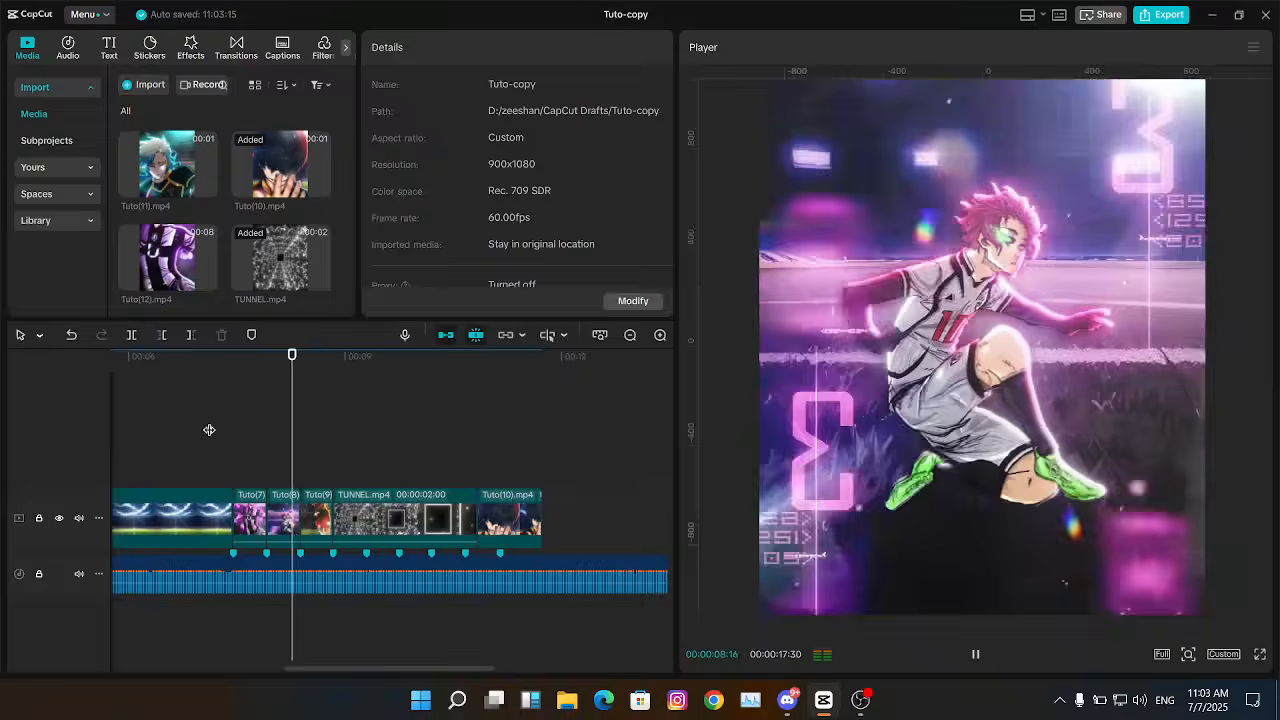
left_click(215, 423)
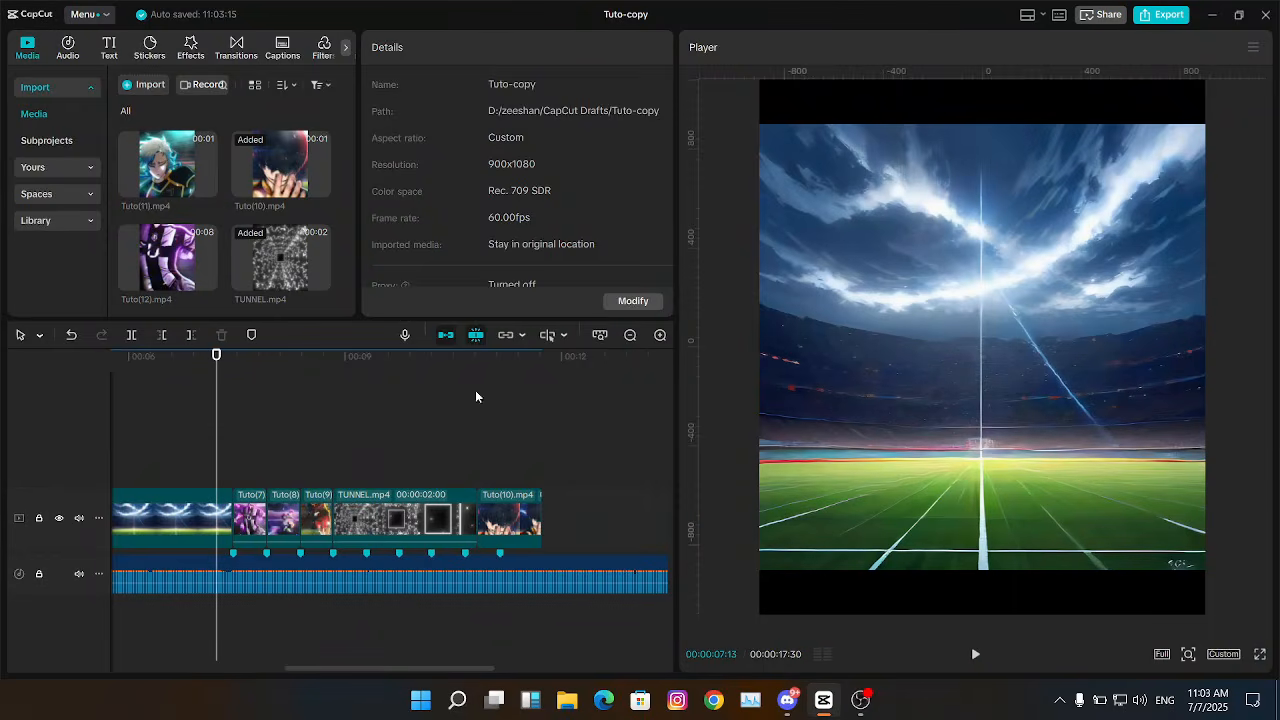
Step: Place color 0.1.jpg on a new track above the cut between Tuto(7).mp4 and Tuto(8).mp4, starting at about 00:00:07:44
left_click(343, 437)
left_click(335, 441)
left_click(381, 497)
left_click(268, 446)
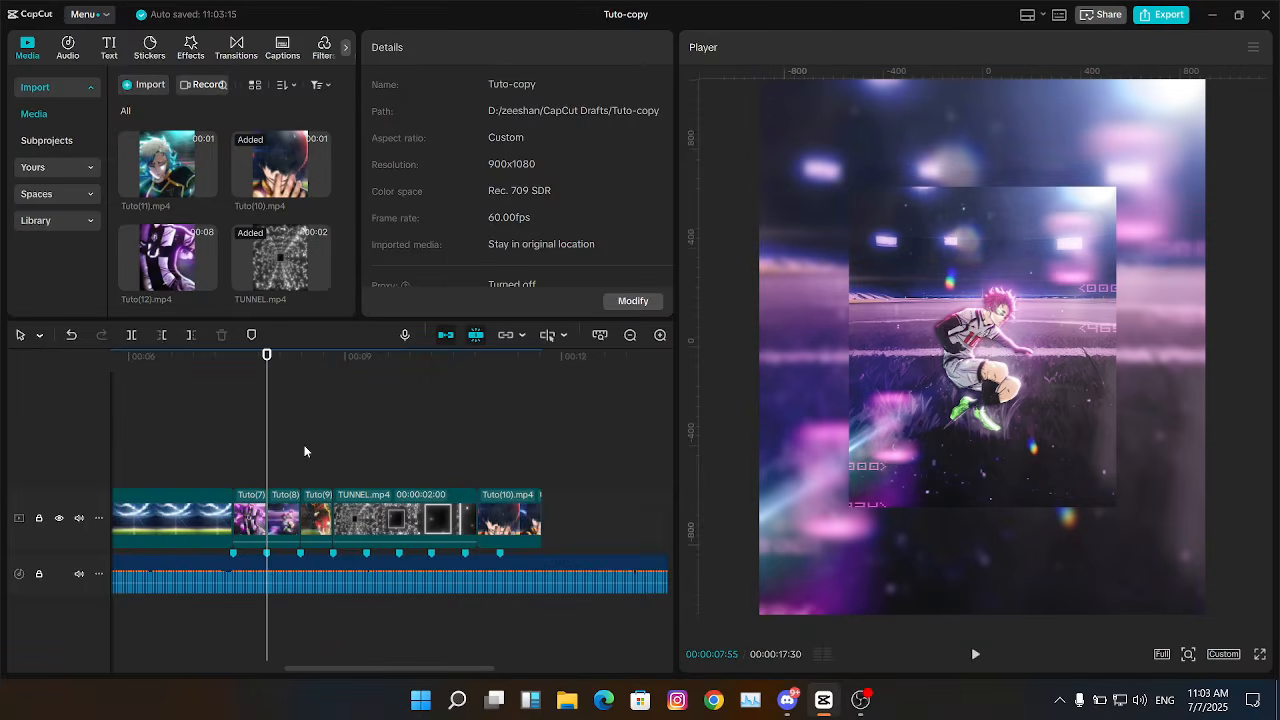
left_click(660, 336)
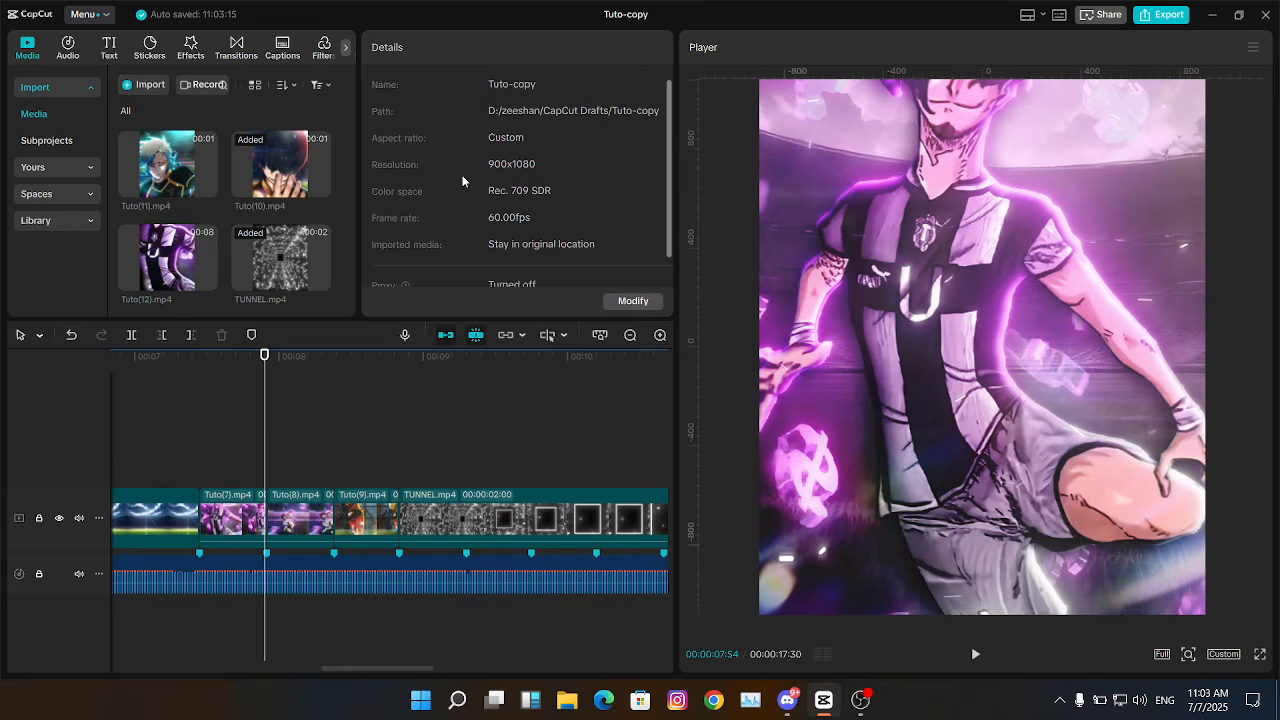
left_click_drag(351, 304, 353, 208)
left_click_drag(306, 250, 298, 442)
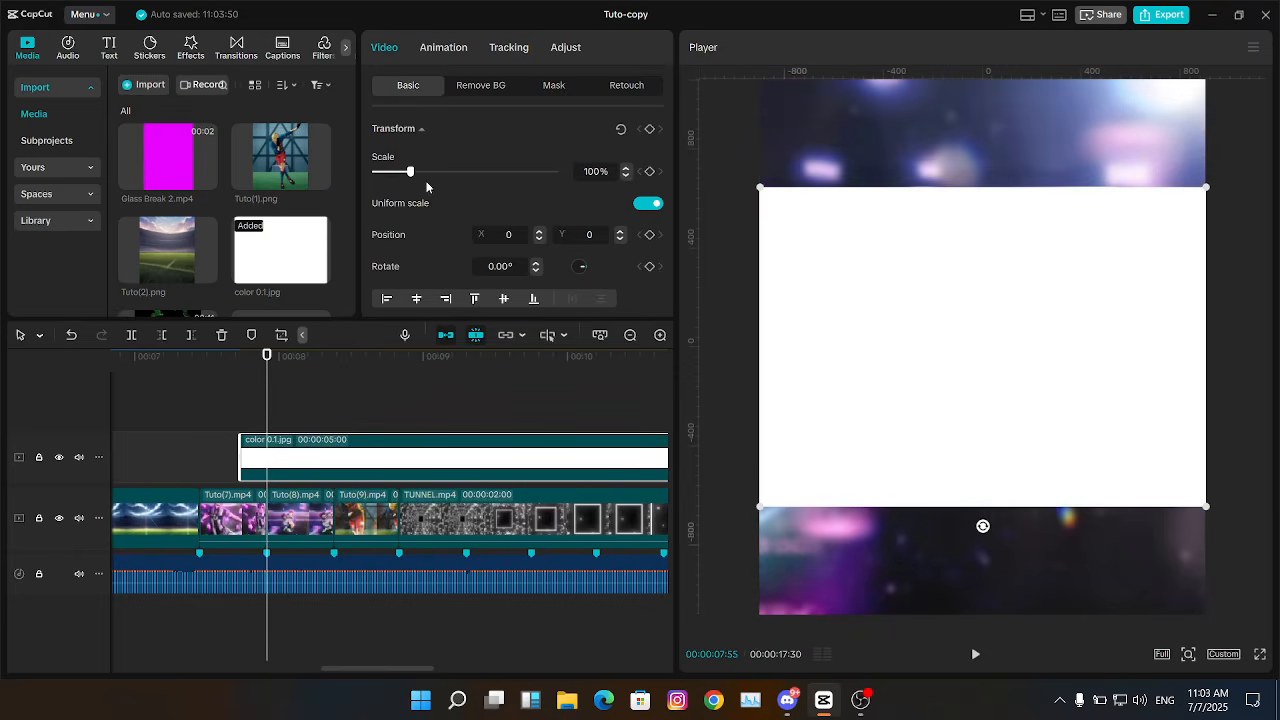
Step: Enlarge the white image to fill the frame and apply a Filmstrip mask rotated -90° with size 11
left_click_drag(410, 171, 439, 177)
left_click(554, 85)
left_click(420, 154)
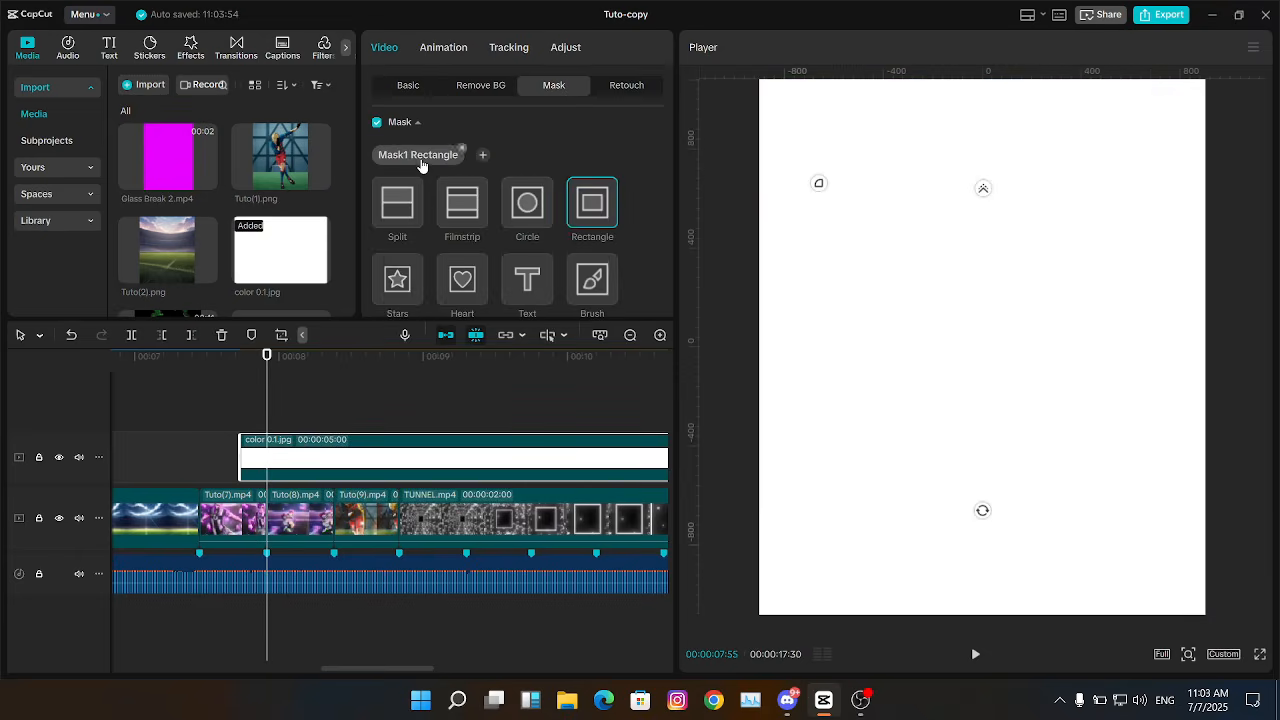
left_click(462, 205)
left_click_drag(985, 511, 989, 355)
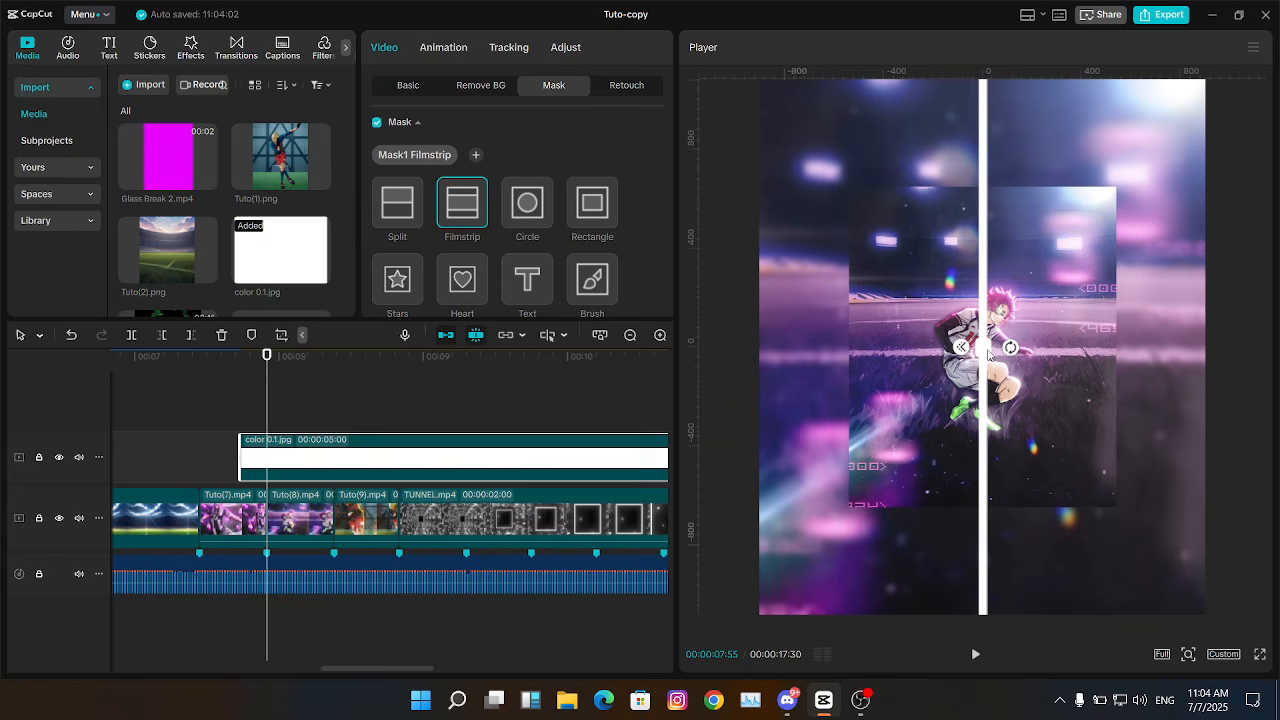
Step: Duplicate the masked white layer onto another track at the same start time and select the lower copy
left_click(311, 423)
left_click(340, 470)
key("Up")
key("ctrl+c")
key("ctrl+v")
left_click(323, 505)
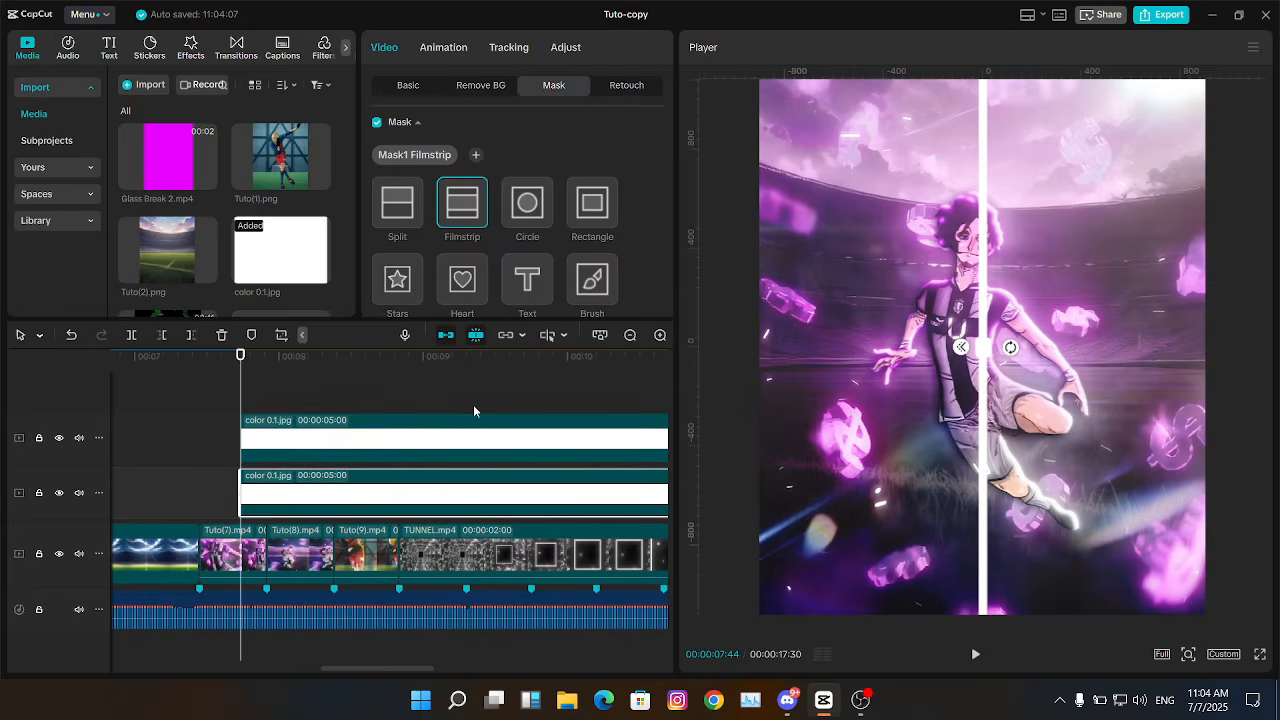
left_click(566, 48)
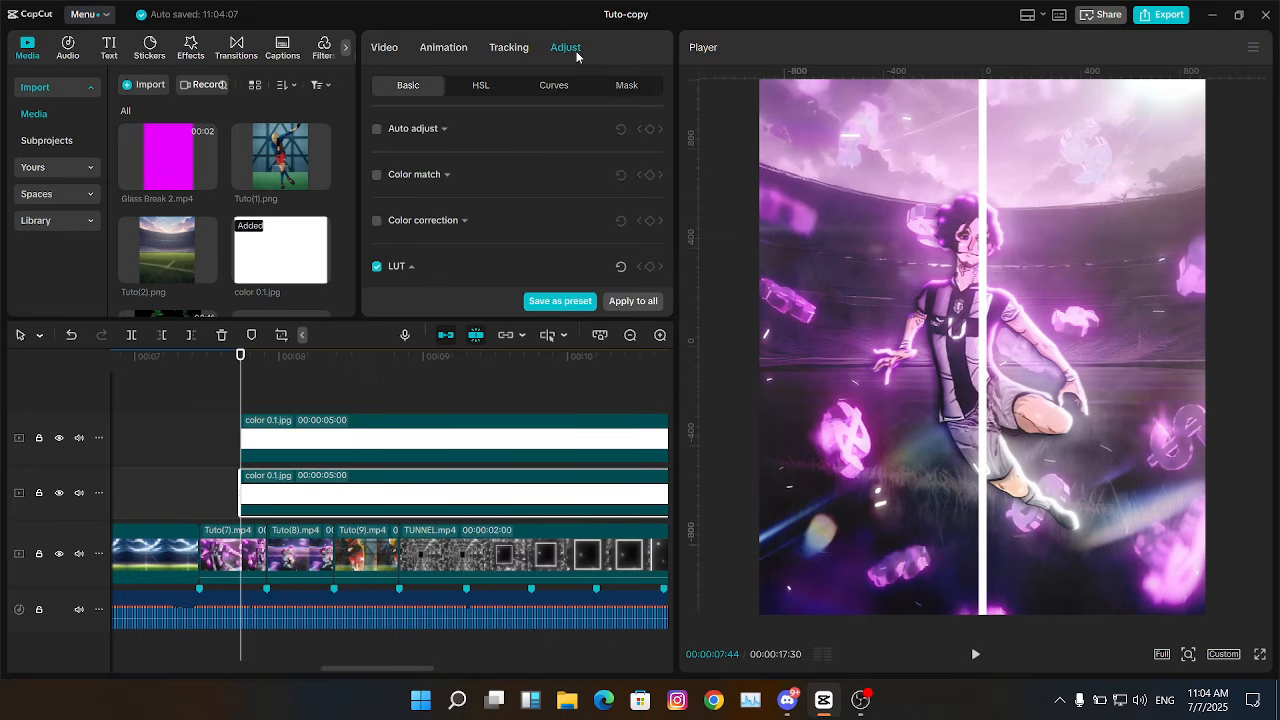
left_click(555, 86)
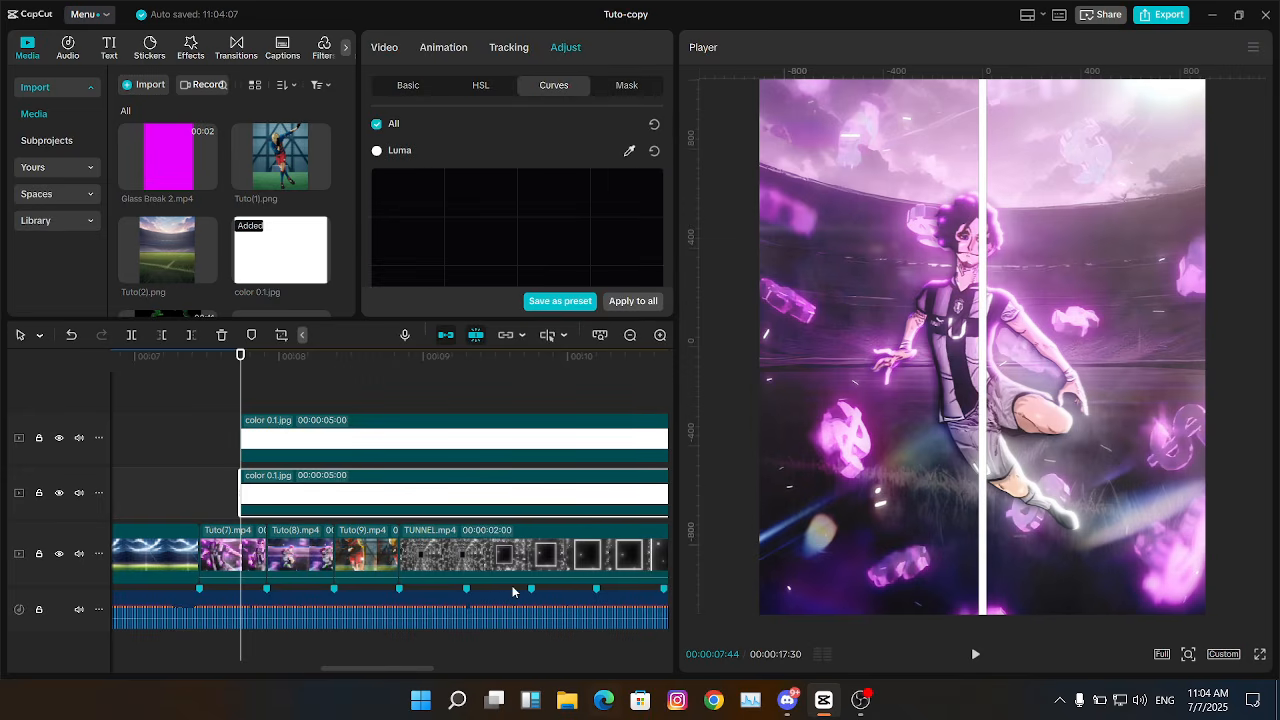
left_click(406, 95)
Step: Set the Filmstrip mask feather of the lower white layer to 25
left_click(385, 50)
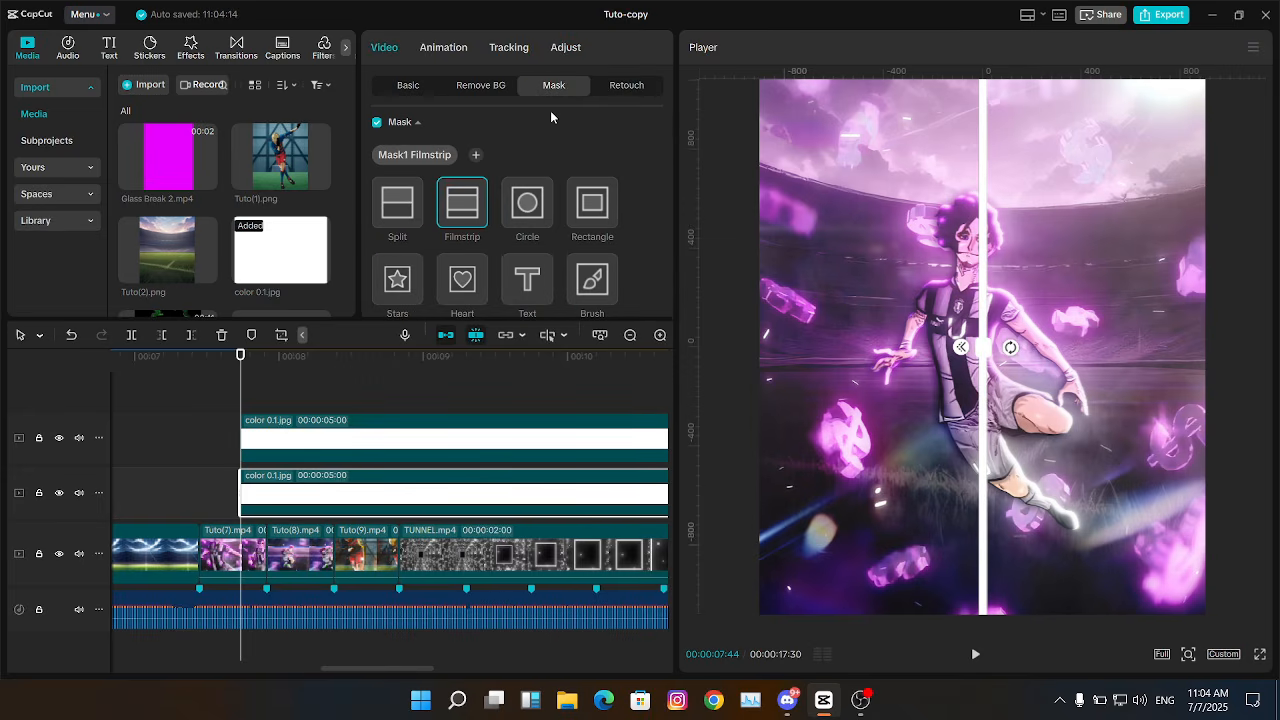
left_click_drag(665, 149, 667, 213)
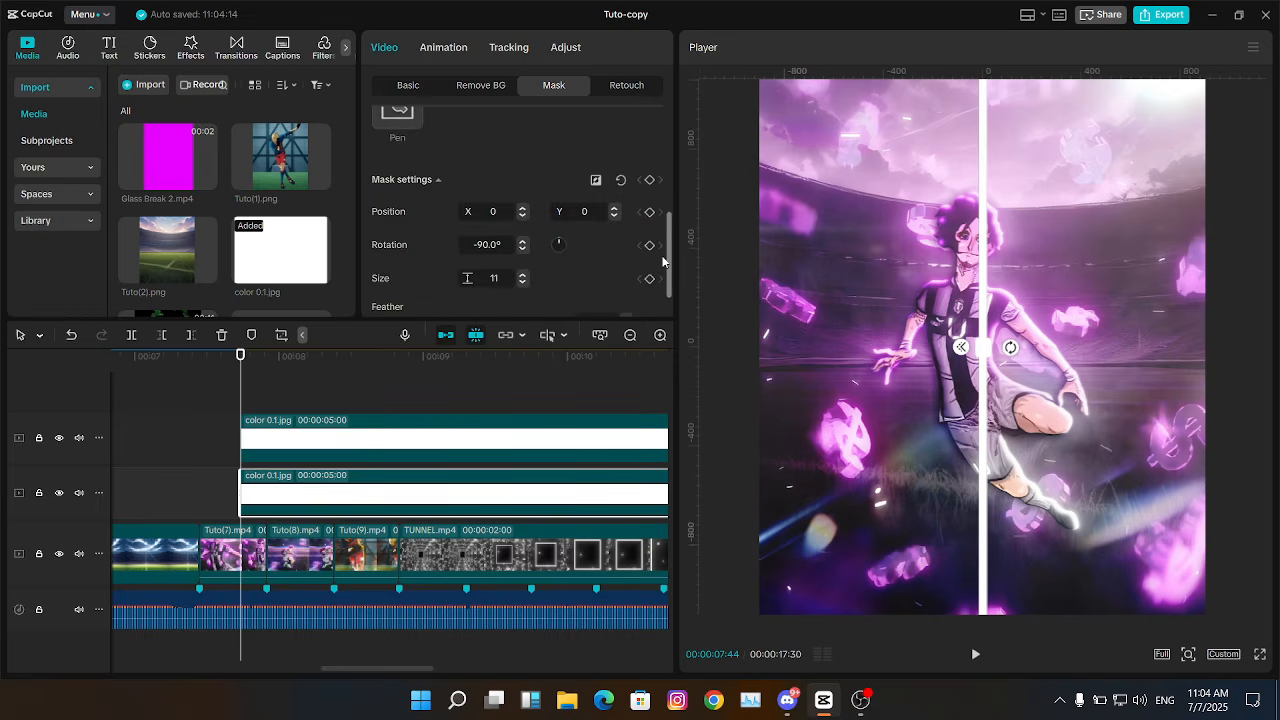
left_click_drag(393, 283, 420, 280)
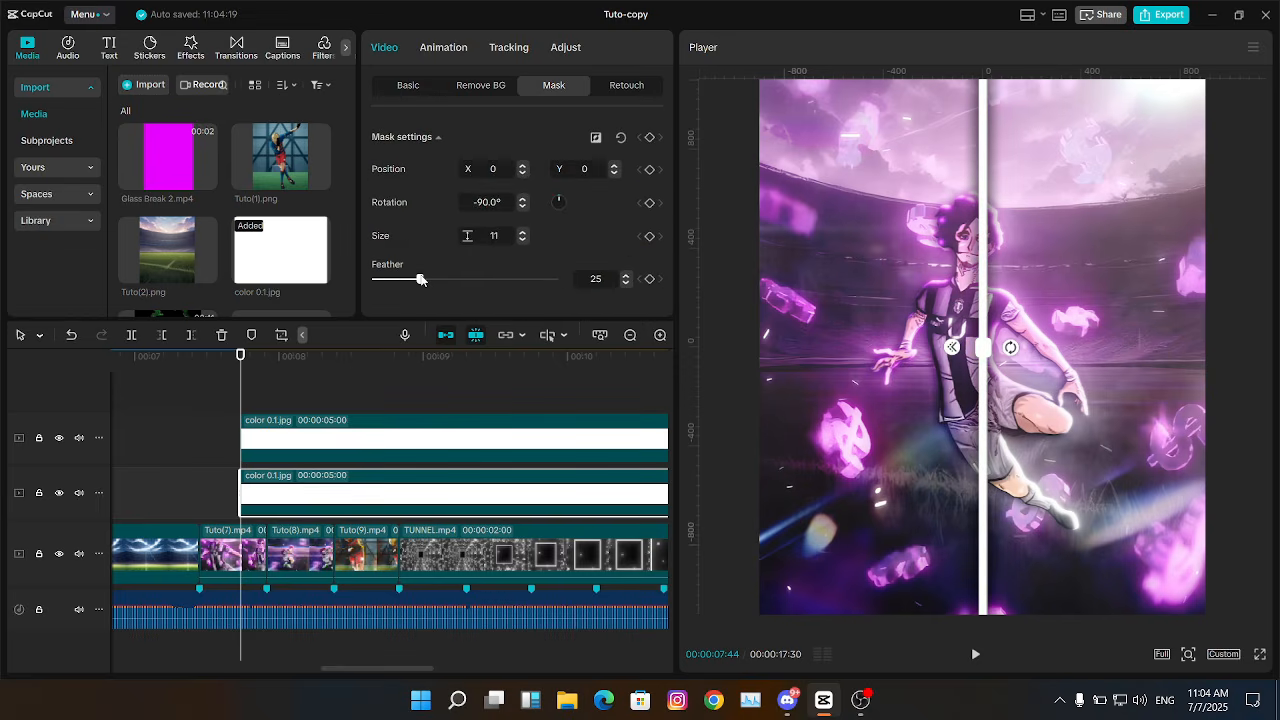
left_click(186, 440)
Step: Export the frame with the white line at 00:00:07:54, at the end of Tuto(7).mp4, as a still image
key("Up")
key("Down")
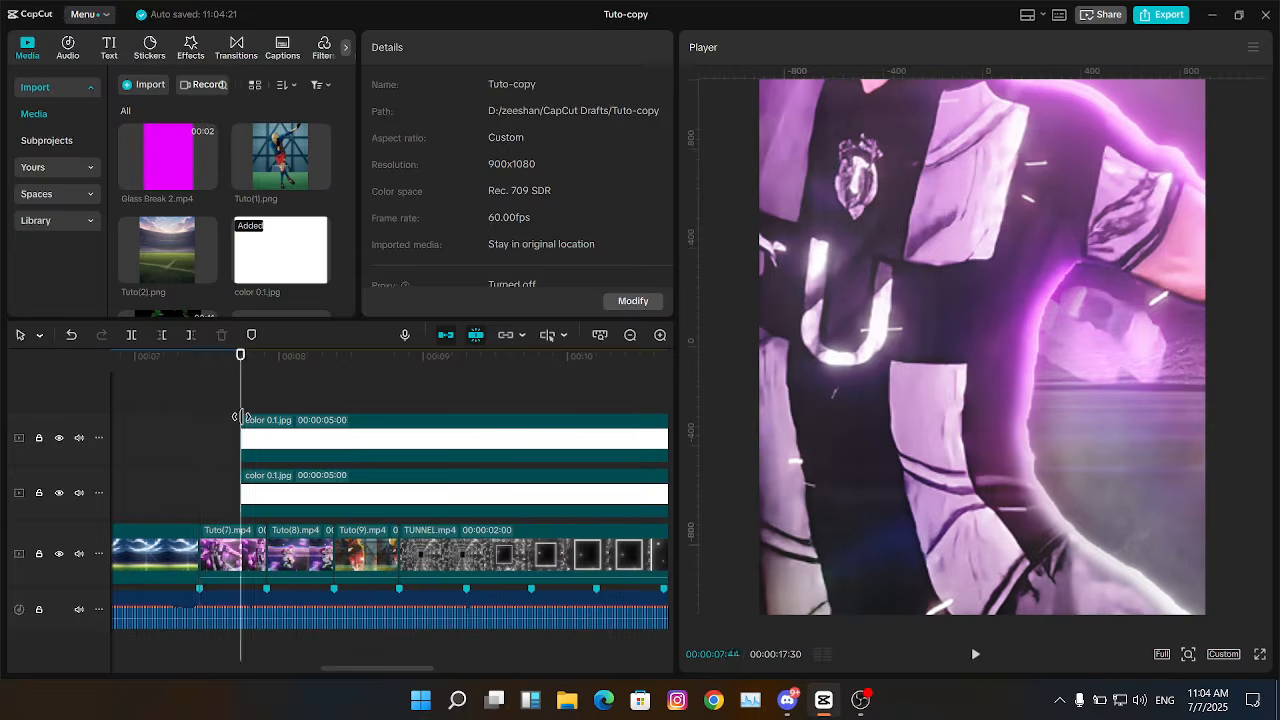
key("Down")
key("Left")
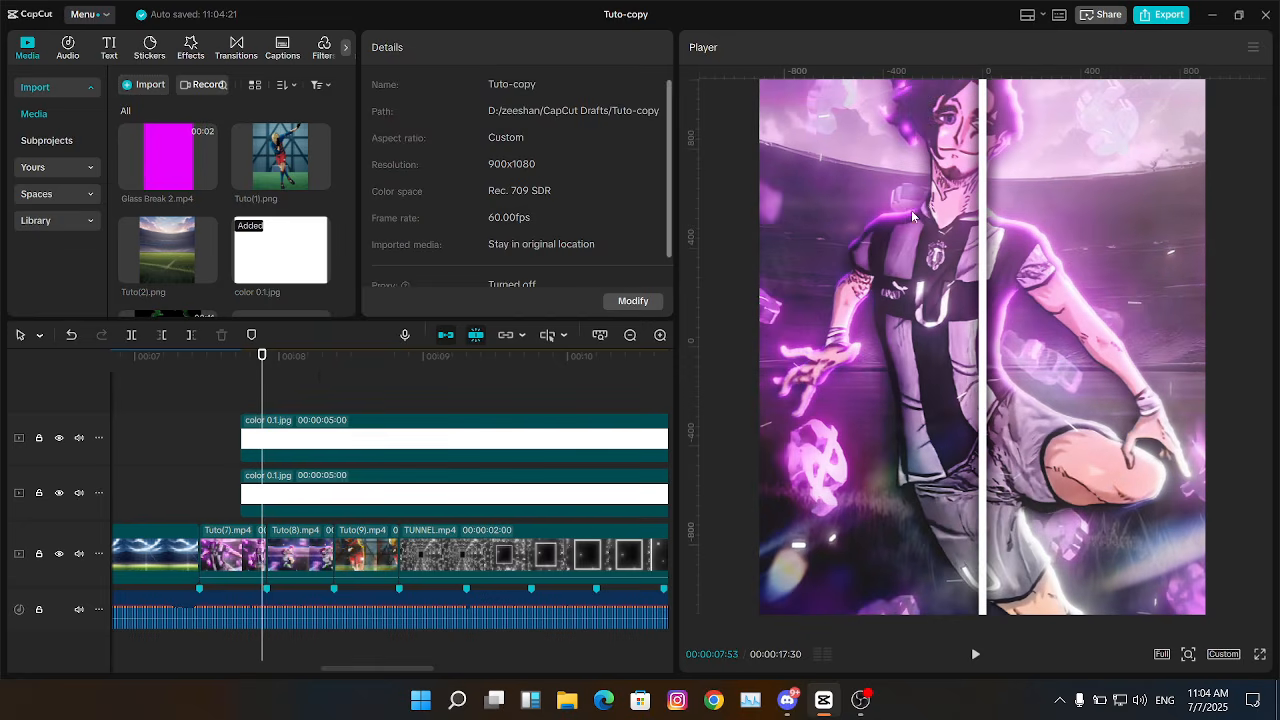
left_click(1253, 47)
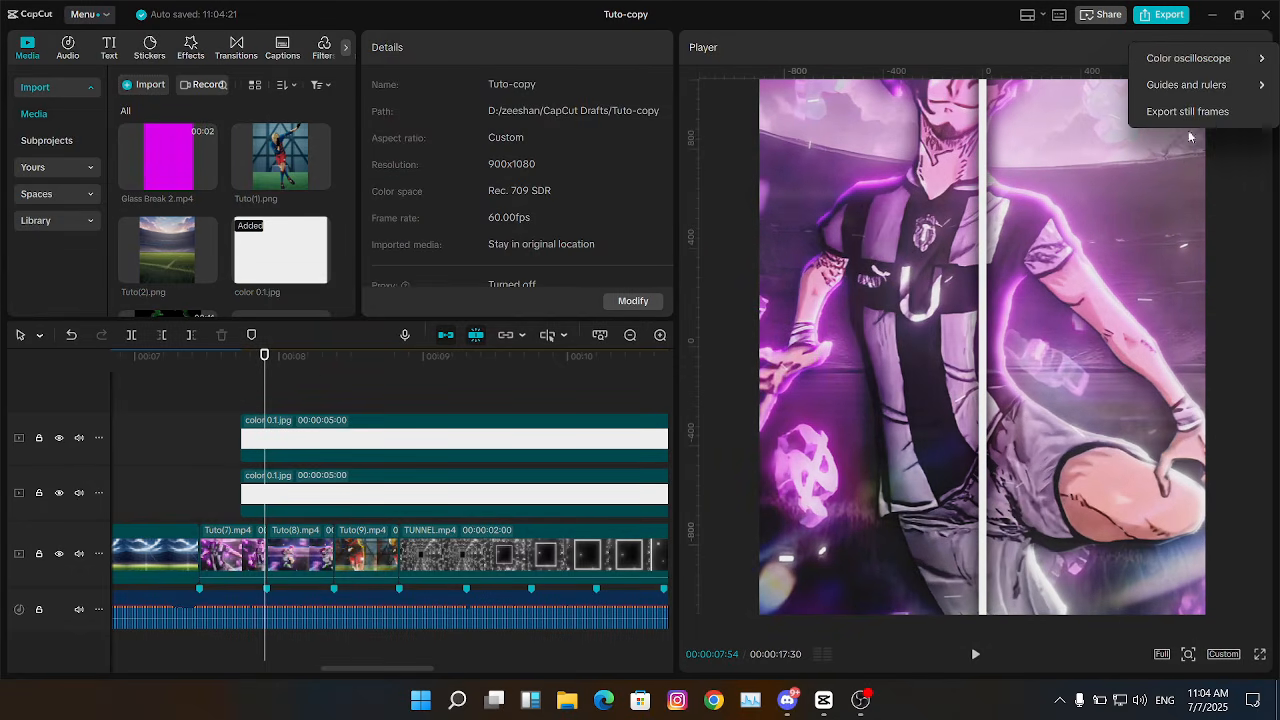
left_click(1190, 112)
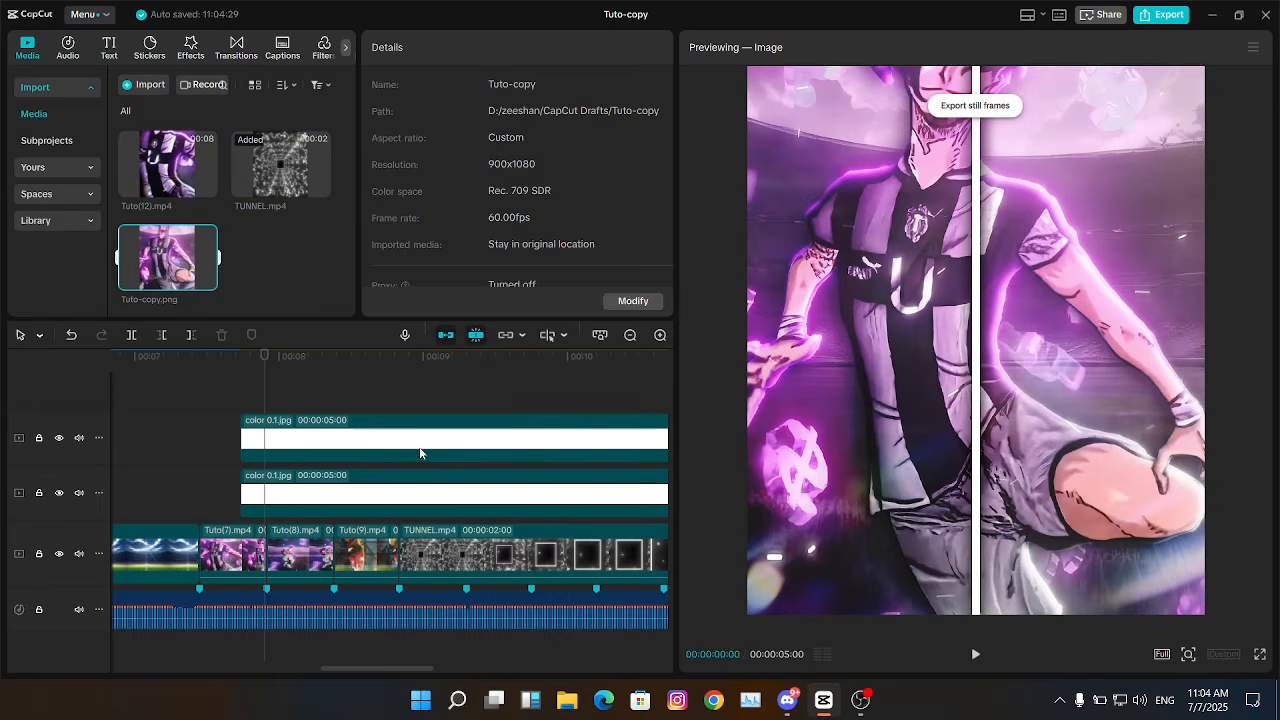
Step: Delete both white line layers and place the exported Tuto-copy.png above Tuto(8).mp4, trimmed to that clip's length
left_click_drag(224, 457, 284, 488)
key("Delete")
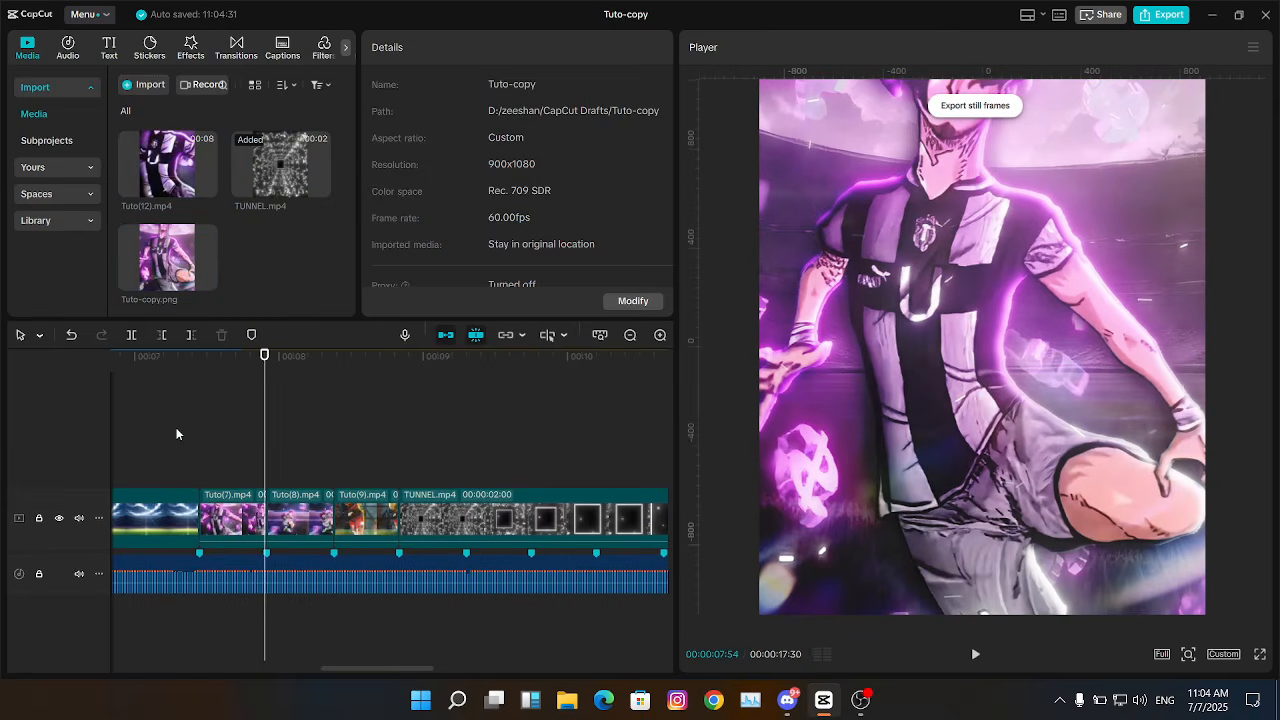
key("Up")
key("Down")
left_click_drag(190, 262, 366, 474)
key("w")
left_click(660, 336)
key("Up")
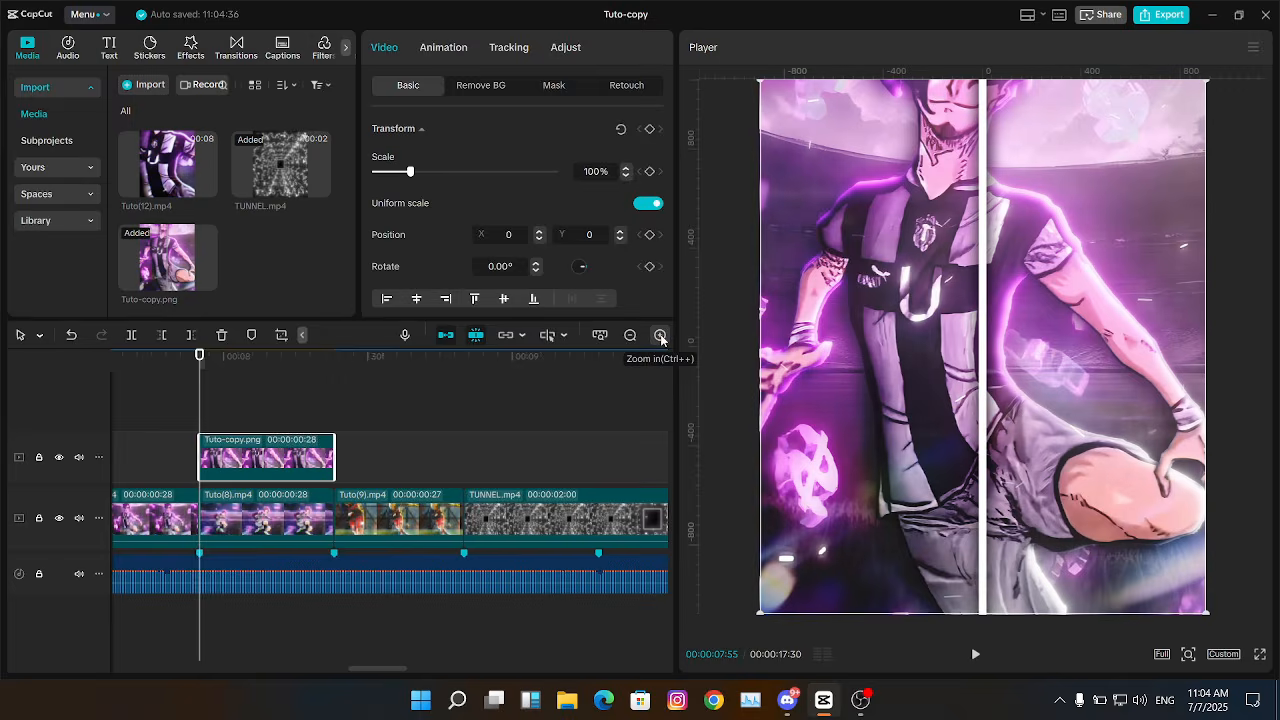
Step: Trim the end of the Tuto-copy.png overlay to 00:00:08:15
key("Right")
key("Down")
key("Left")
key("Left")
key("Left")
key("Left")
key("Left")
key("Left")
key("Left")
key("Left")
key("Left")
key("Right")
key("w")
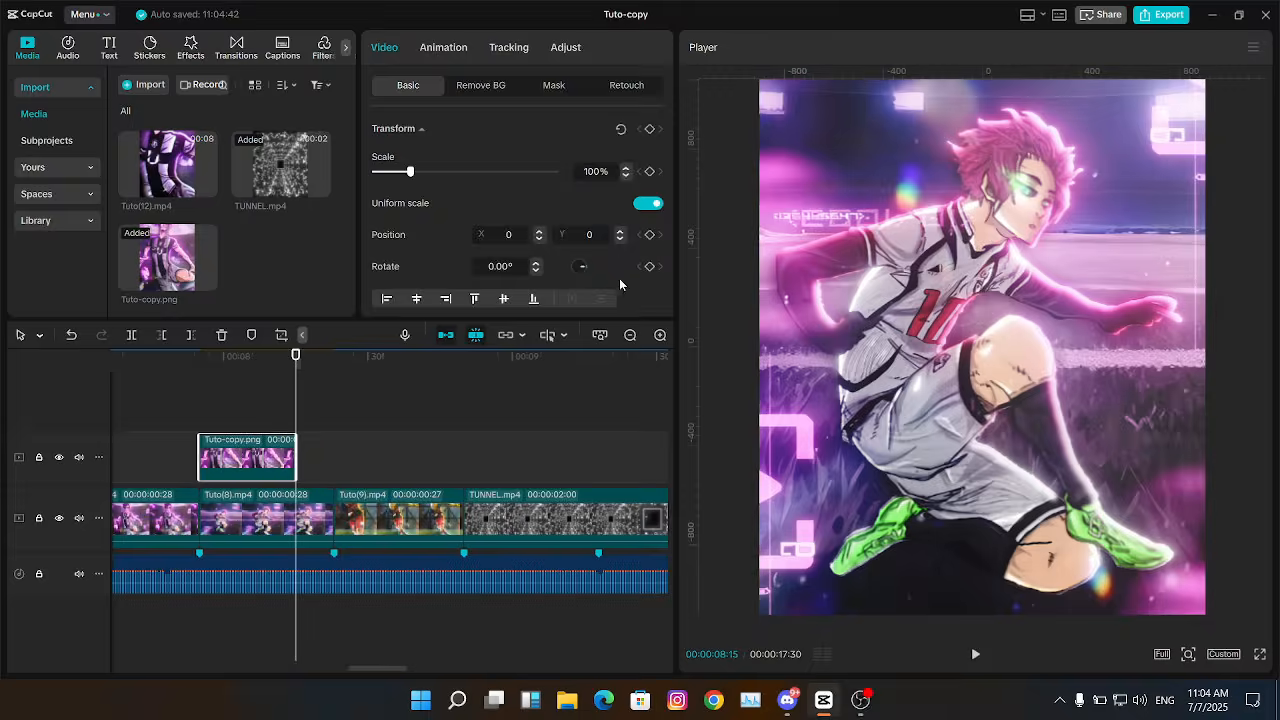
key("Up")
Step: Apply a vertical Split mask to Tuto-copy.png and duplicate it onto the track above, with the copy's mask rotated 90° to show the opposite half
left_click(229, 418)
left_click(268, 456)
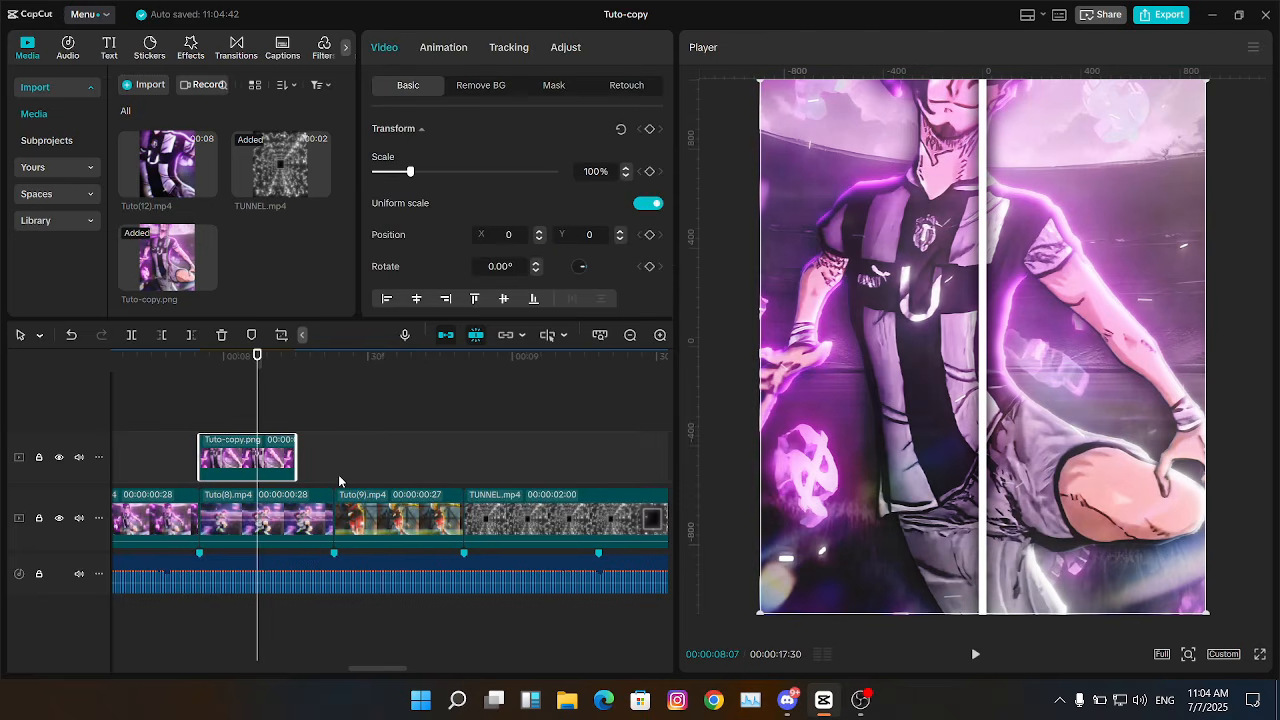
left_click_drag(339, 477, 251, 464)
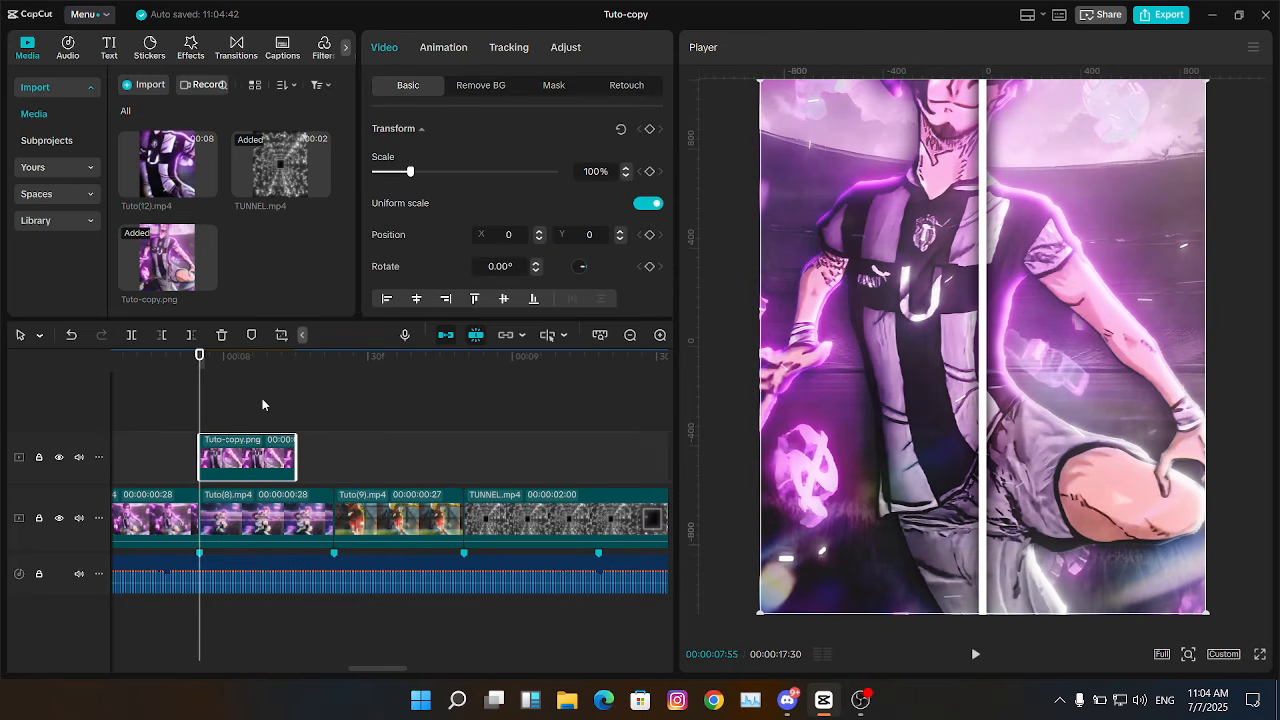
left_click(555, 85)
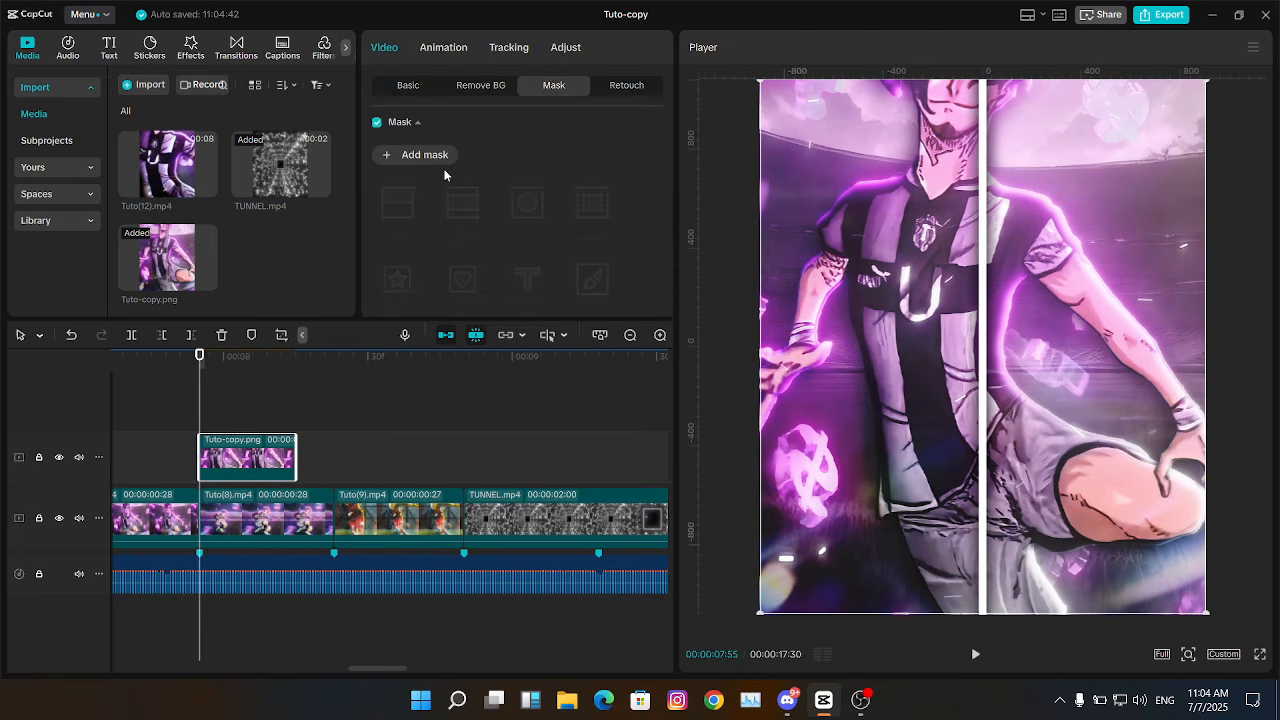
left_click(401, 154)
left_click(397, 201)
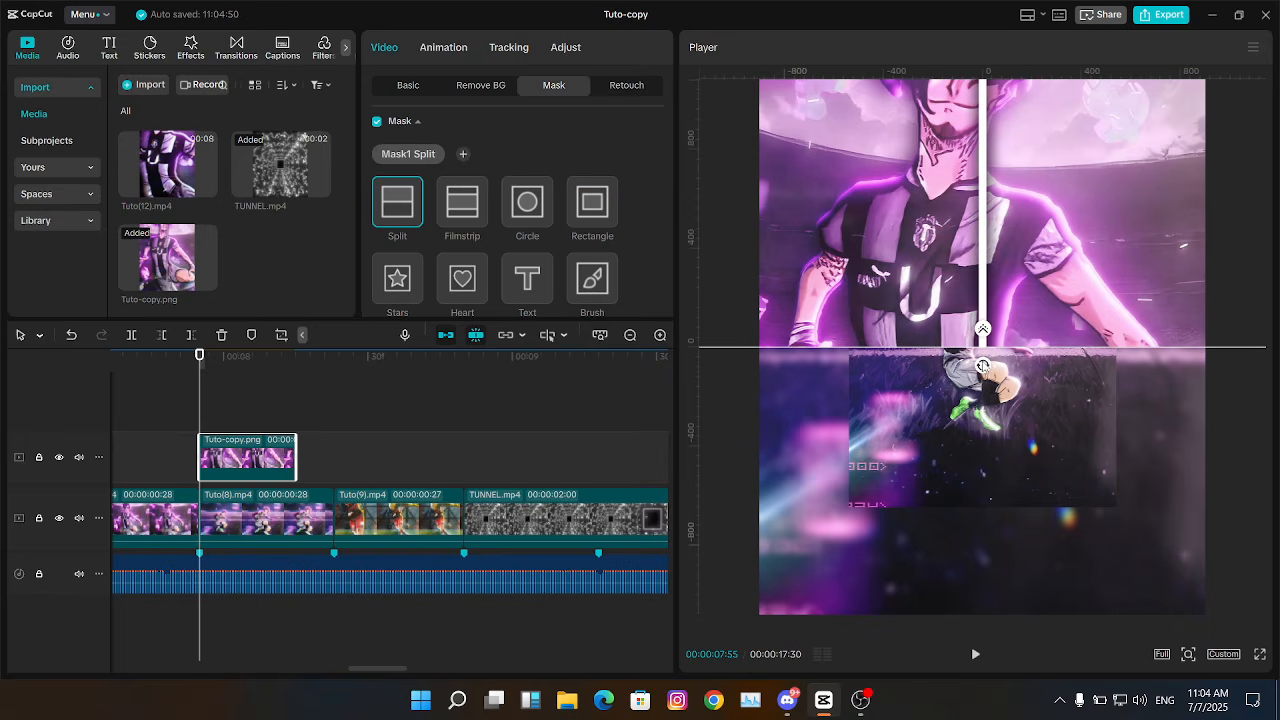
left_click_drag(998, 366, 799, 402)
key("ctrl+c")
key("ctrl+v")
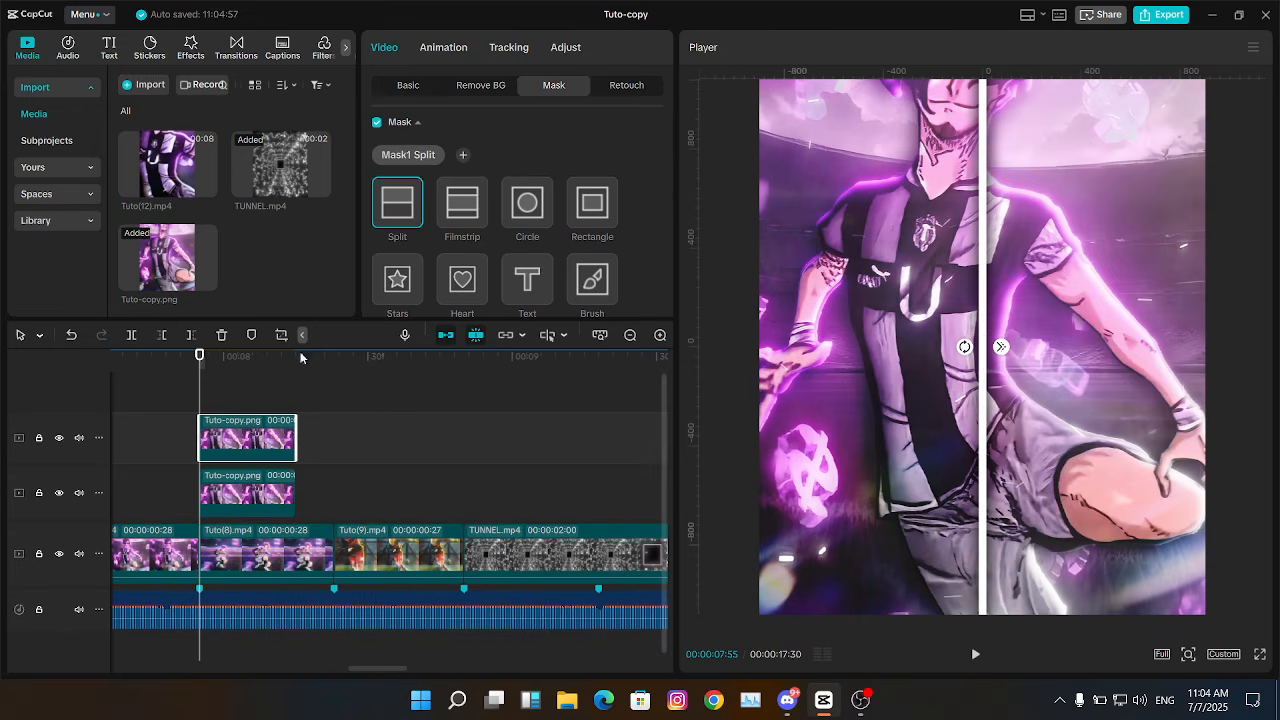
Step: Keyframe the upper copy's X position from 0 at 00:00:07:55 to 930 at 00:00:08:15
left_click(408, 86)
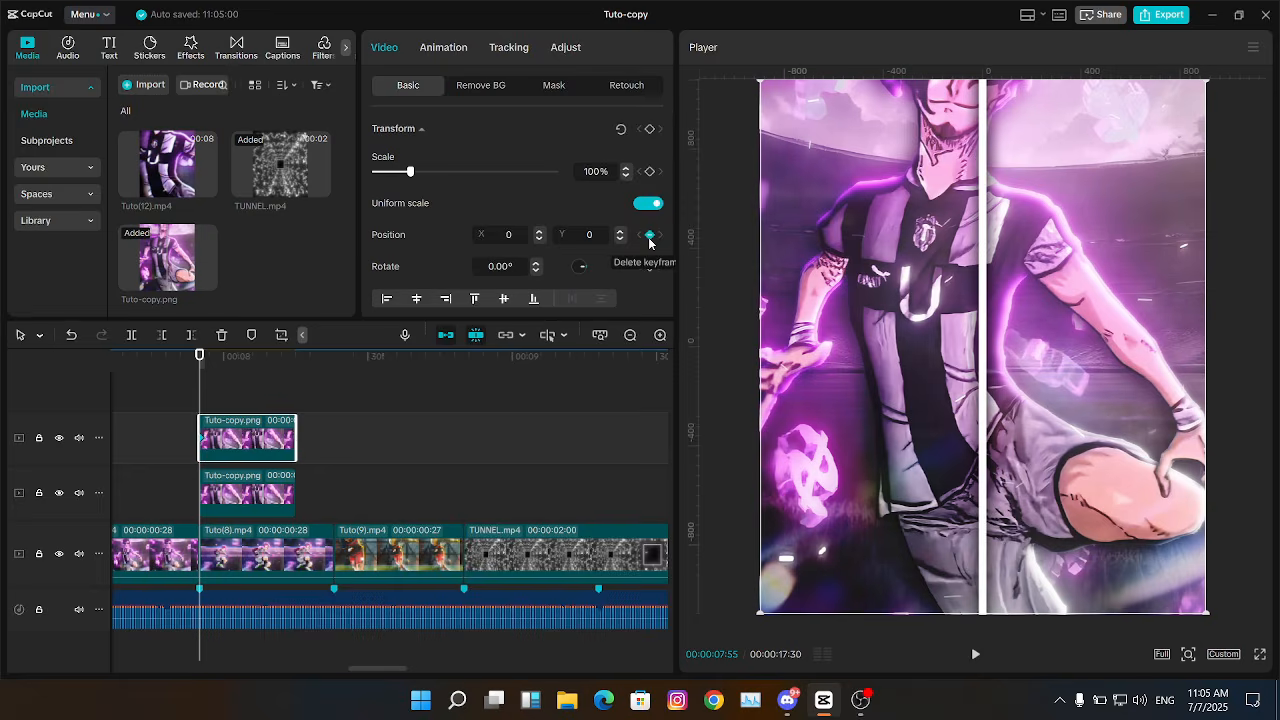
key("Down")
left_click_drag(1152, 350, 1203, 350)
left_click_drag(999, 363, 1174, 361)
key("Right")
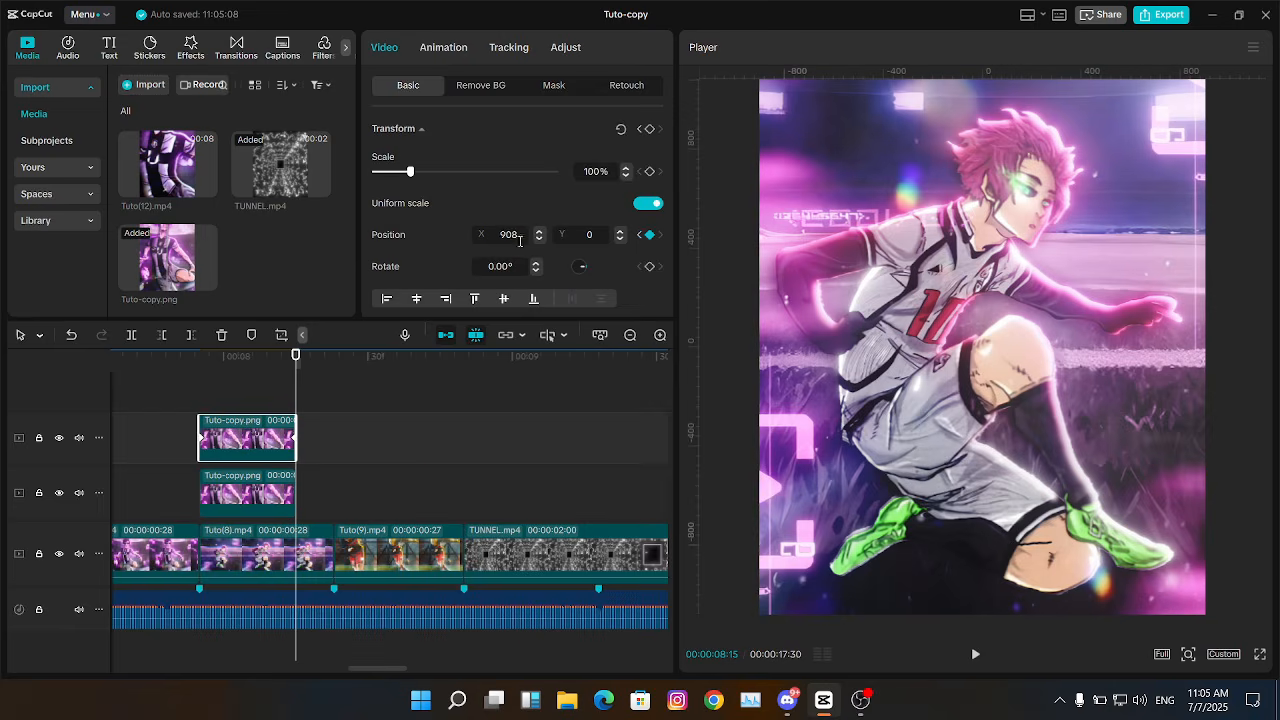
left_click(520, 240)
type("900")
key("Return")
Step: Keyframe the lower copy's X position from 0 at its start to -930 at 00:00:08:15 and preview the split
key("Up")
left_click(232, 490)
left_click(650, 235)
key("Down")
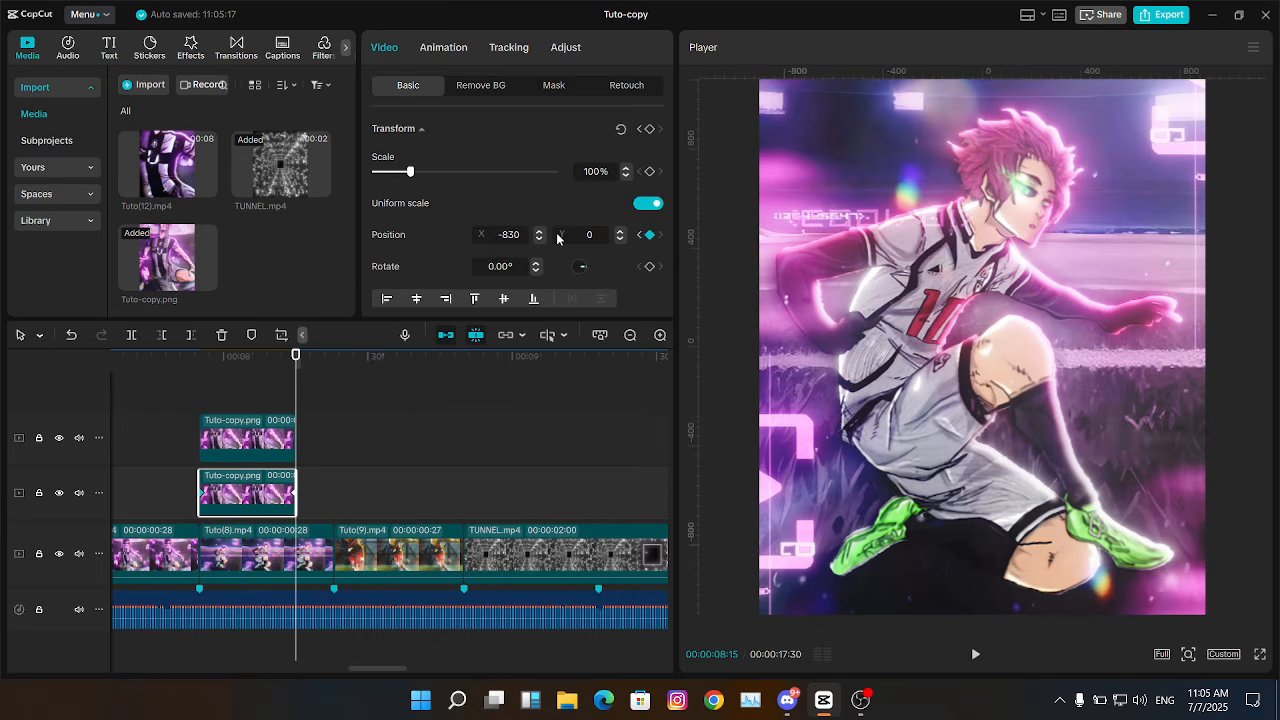
left_click_drag(200, 358, 271, 358)
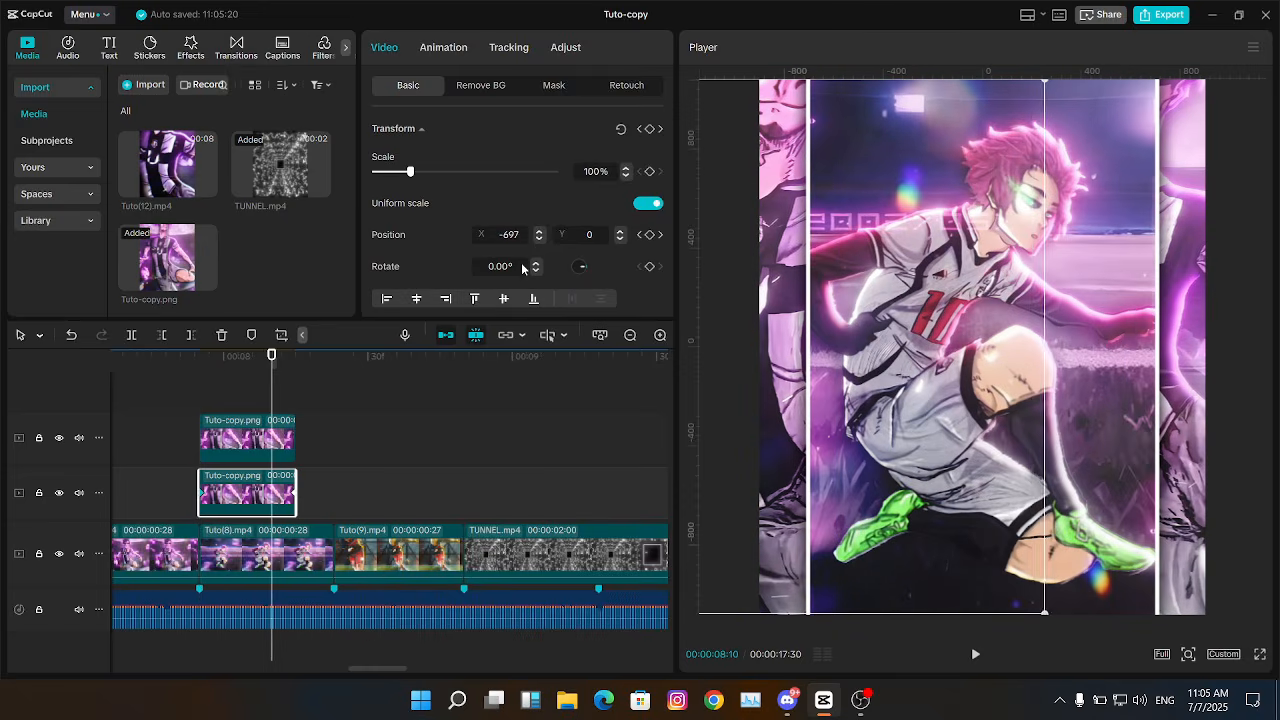
Step: Shape the upper copy's X position keyframe graph into a fast-start, slow-end curve and check the motion
left_click(232, 409)
key("Up")
left_click(243, 451)
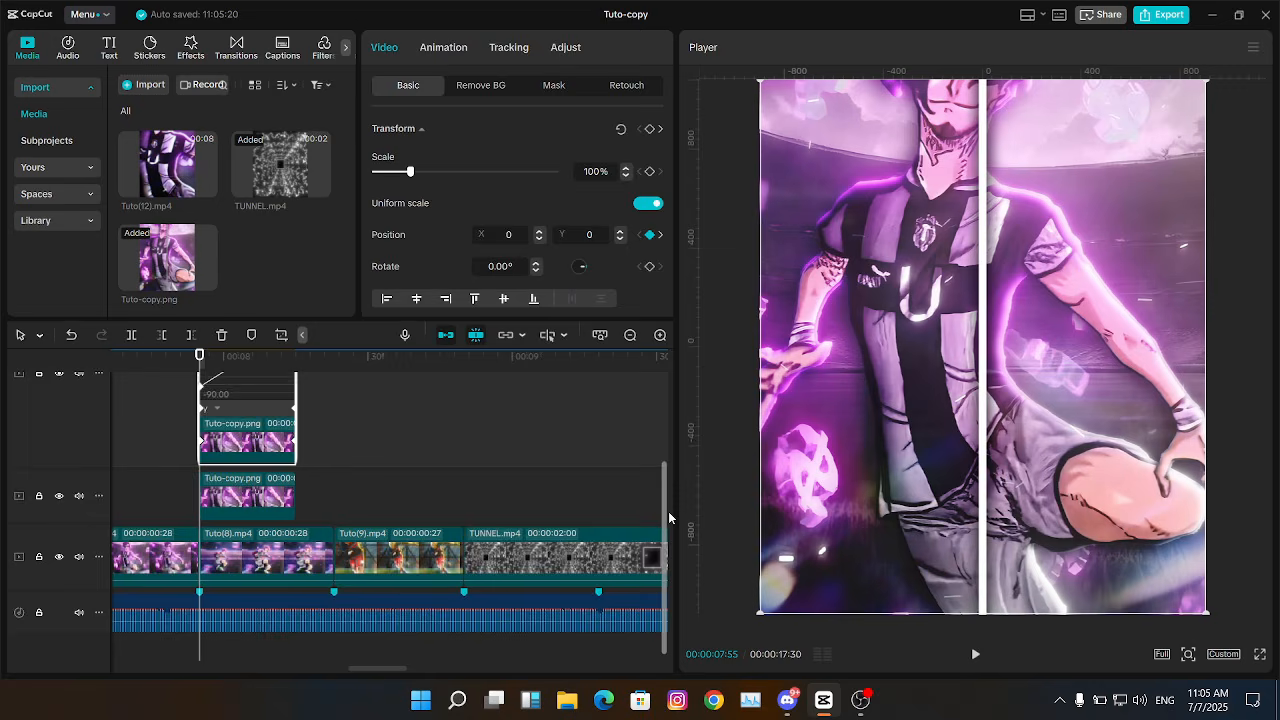
scroll(668, 511, "up", 2)
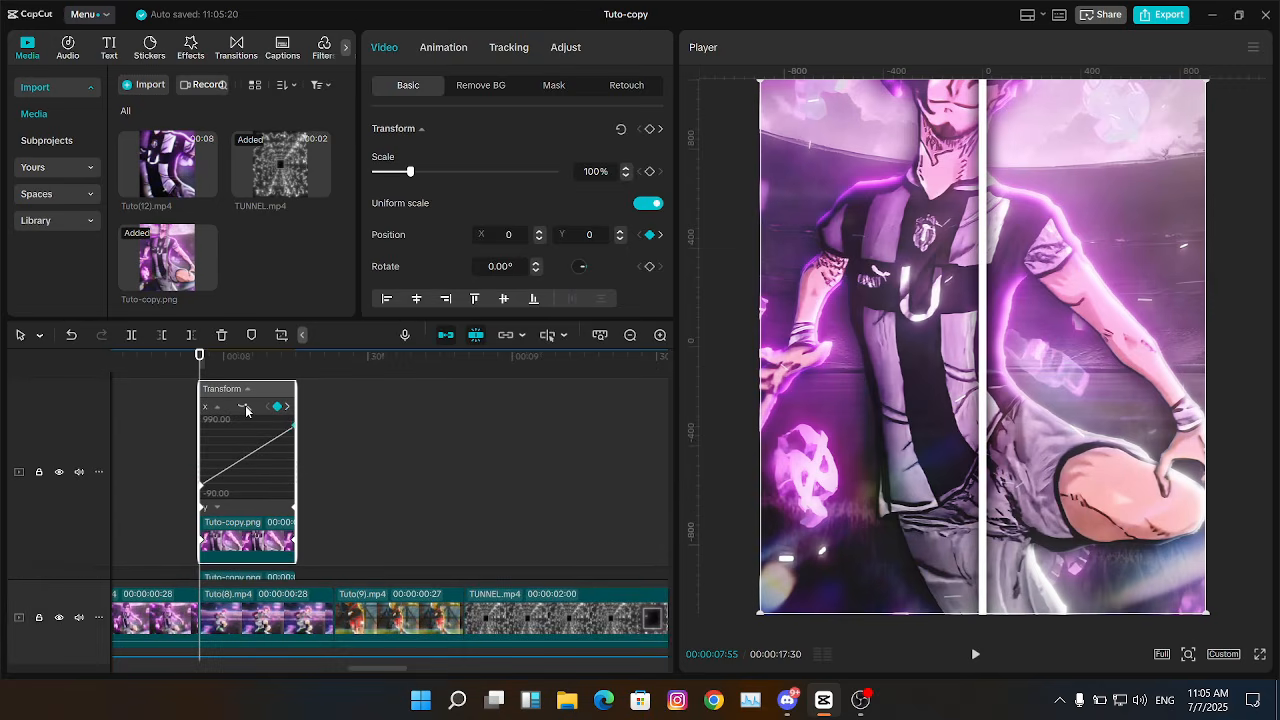
left_click_drag(261, 428, 211, 432)
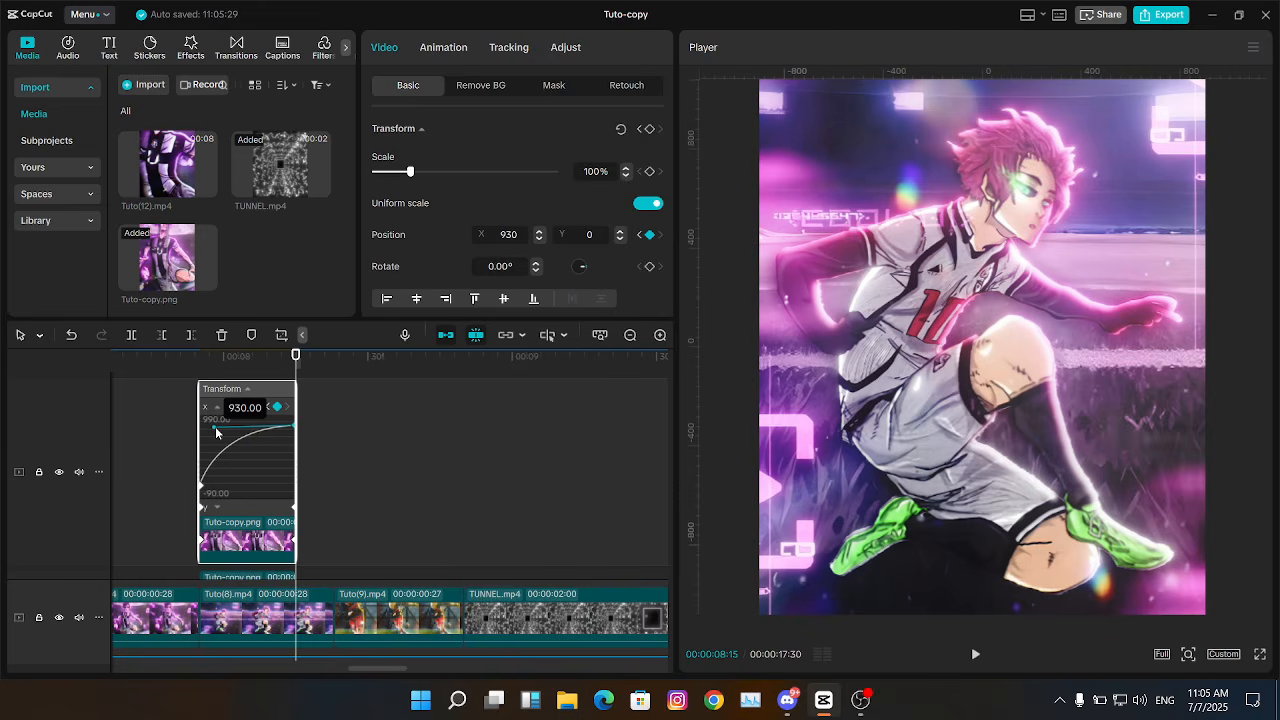
left_click_drag(213, 372, 242, 400)
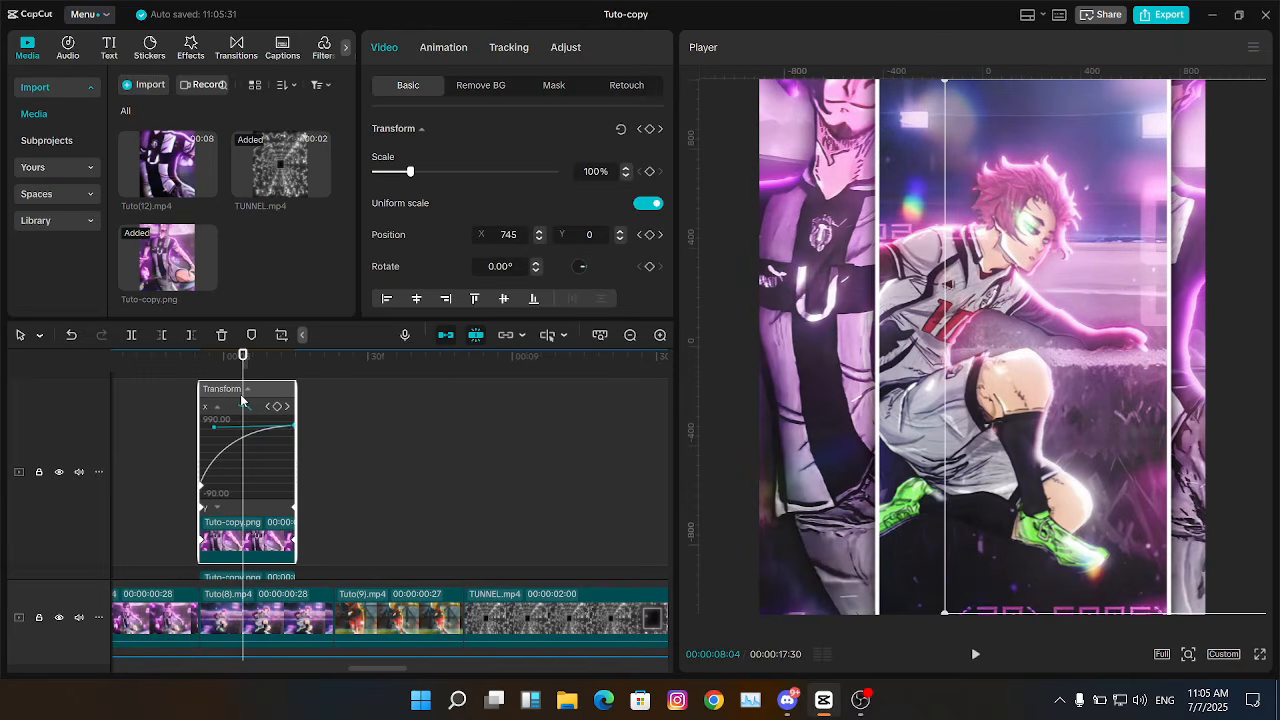
key("alt+k")
Step: Shape the lower copy's X position keyframe graph into a matching fast-start, slow-end curve and play back the split
left_click(267, 470)
left_click(272, 482)
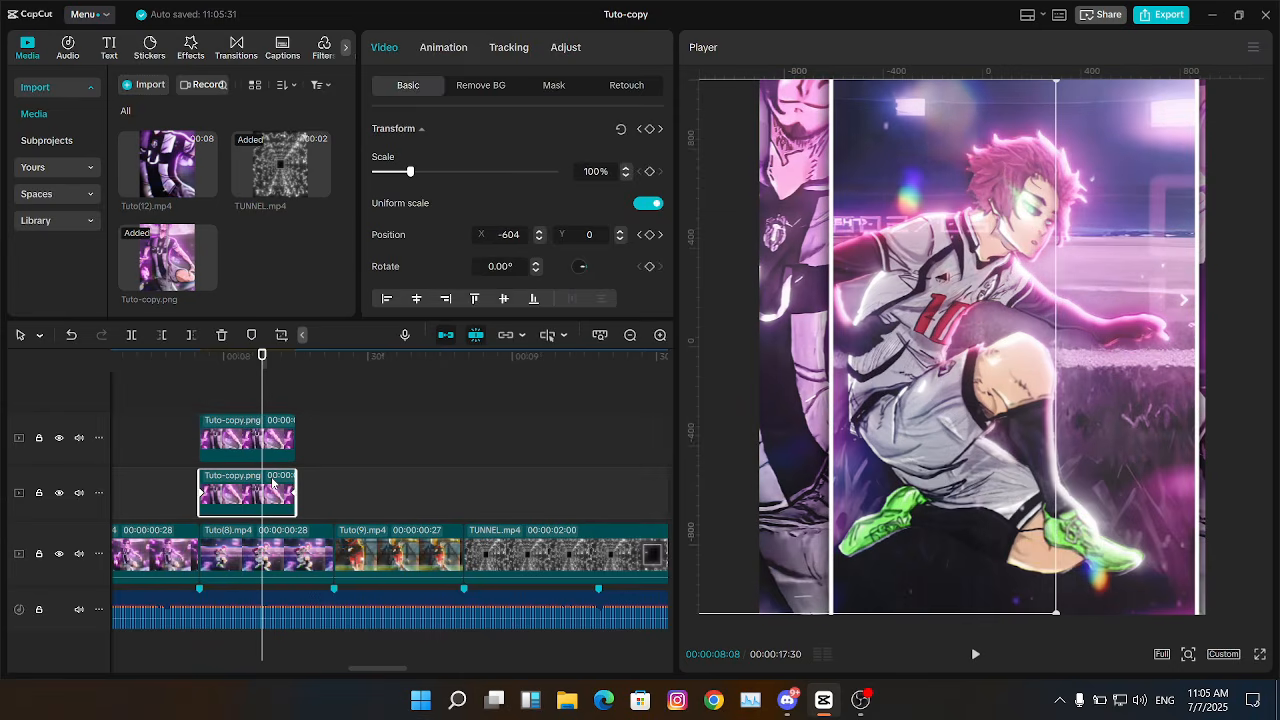
key("alt+k")
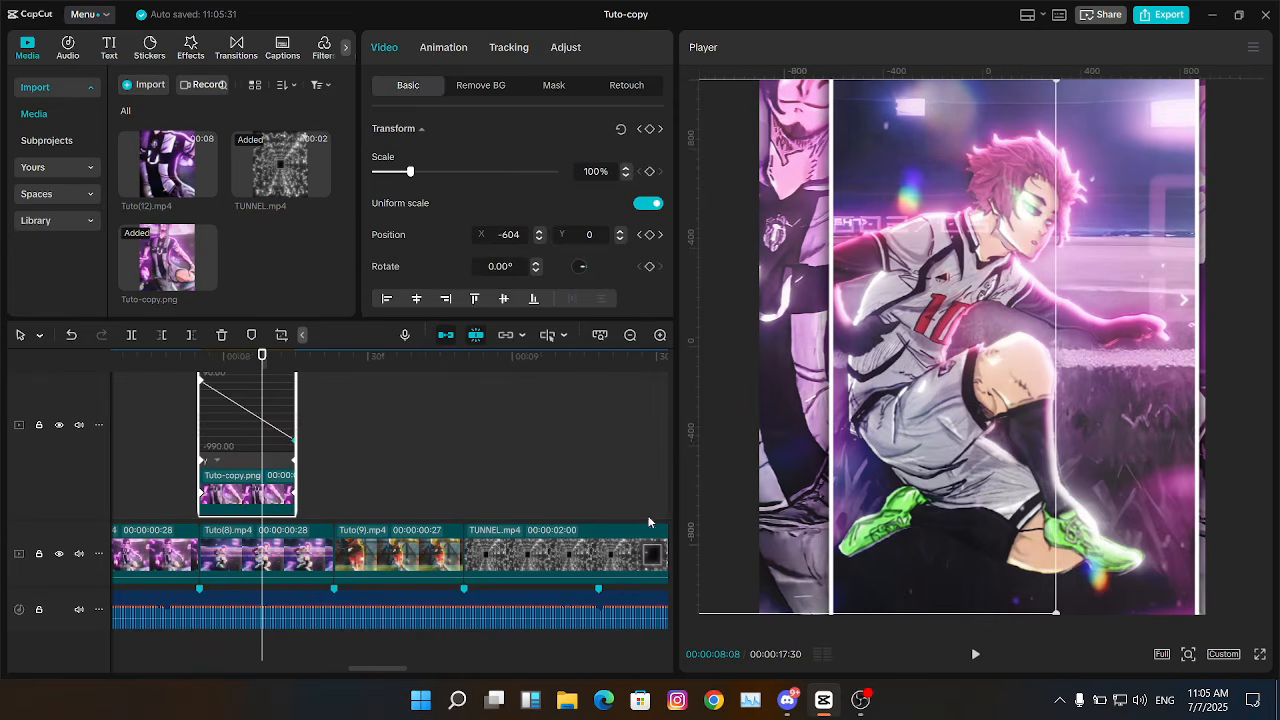
left_click_drag(666, 514, 665, 489)
left_click(267, 398)
left_click(245, 399)
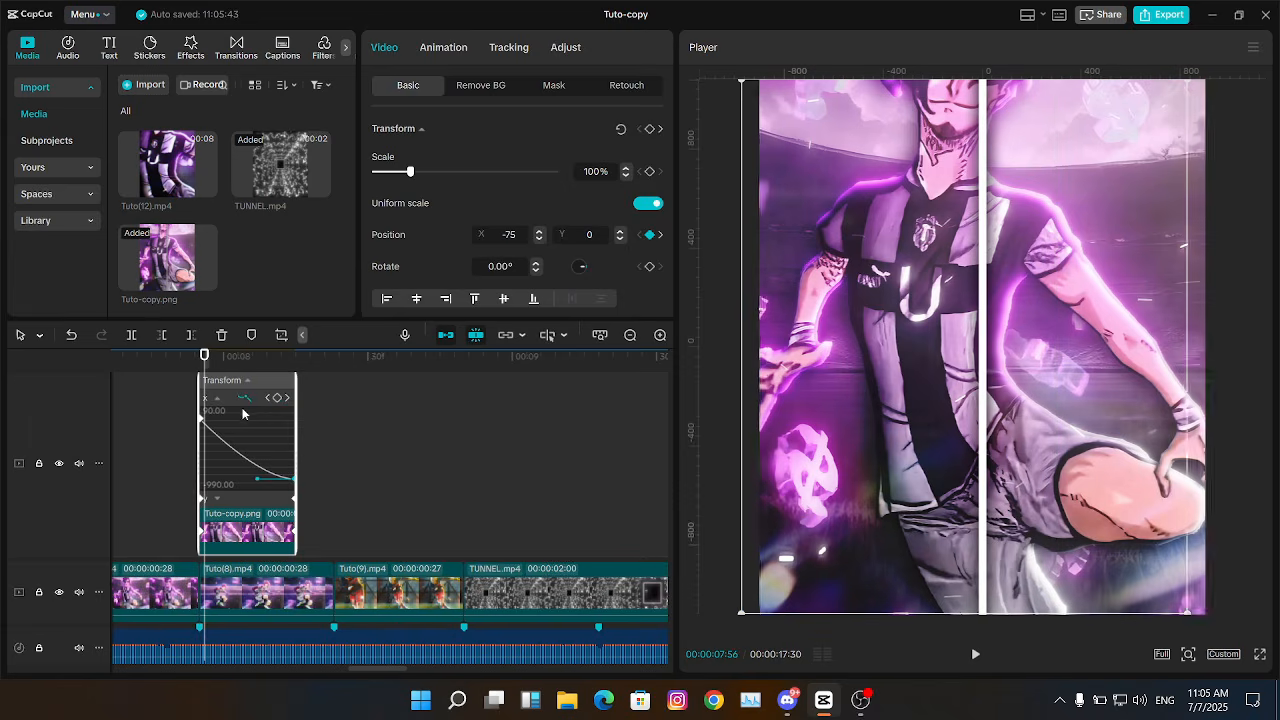
left_click_drag(249, 484, 236, 484)
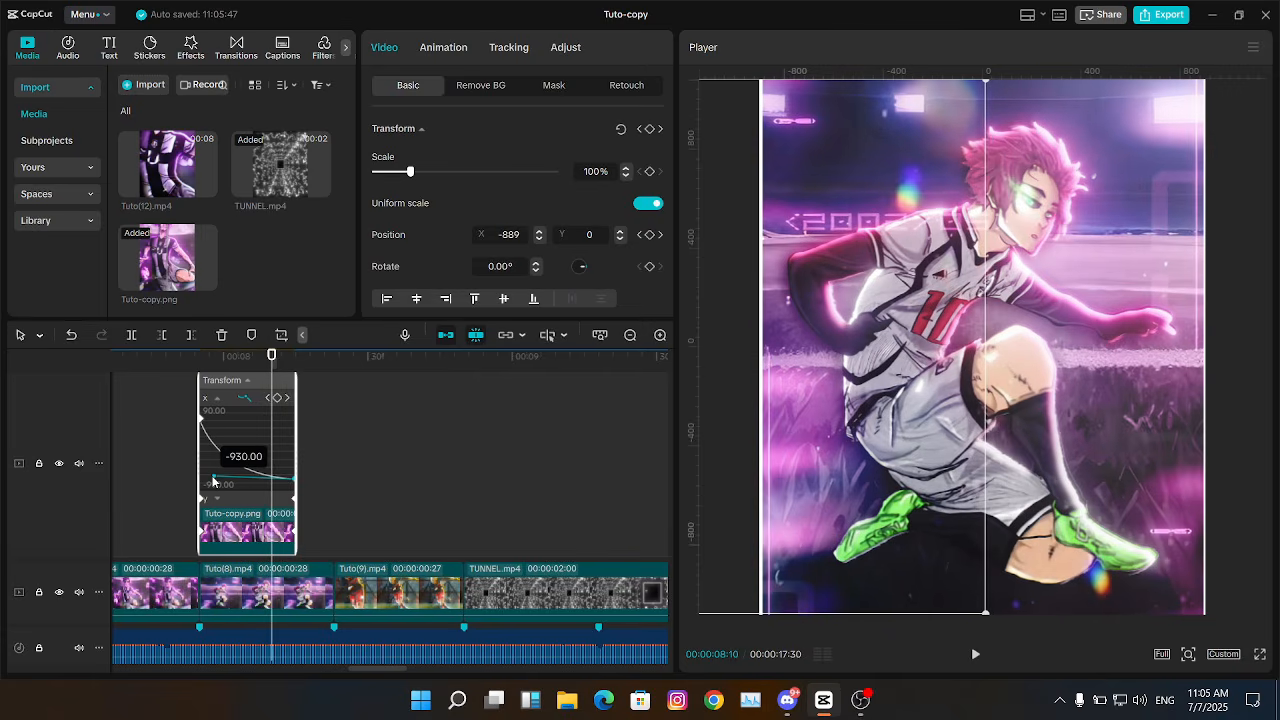
left_click(214, 482)
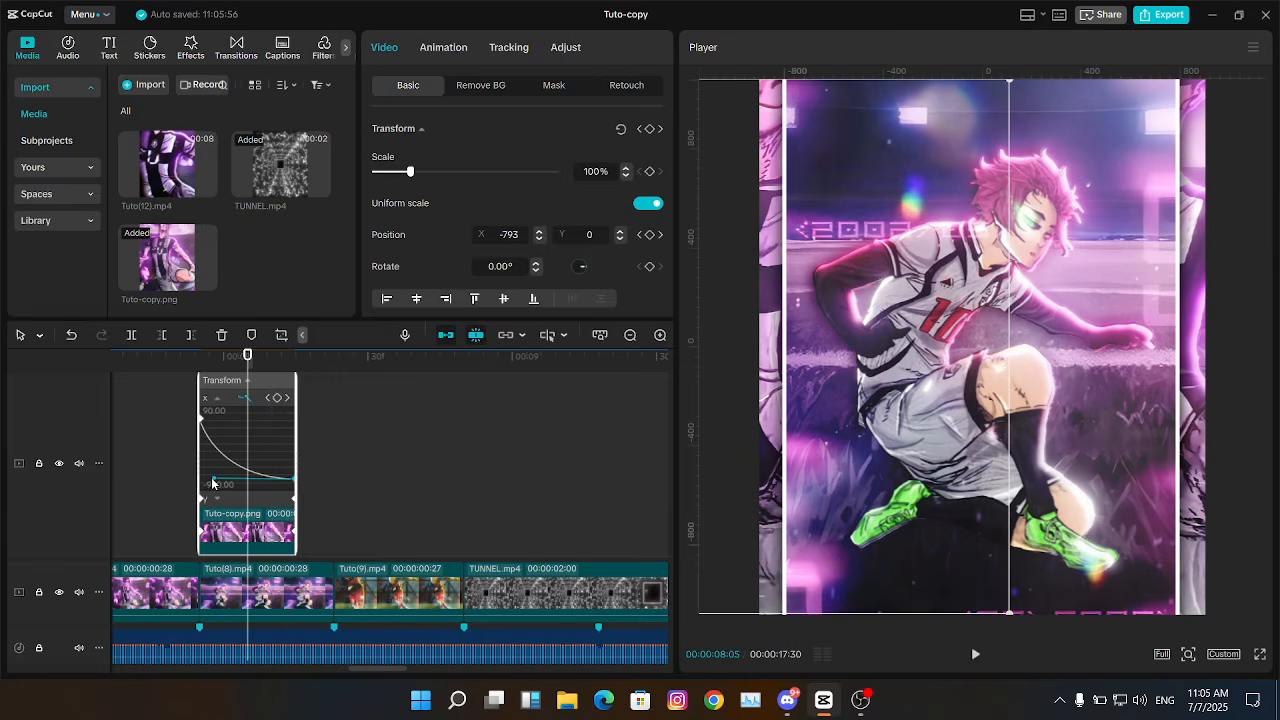
left_click(140, 425)
key("space")
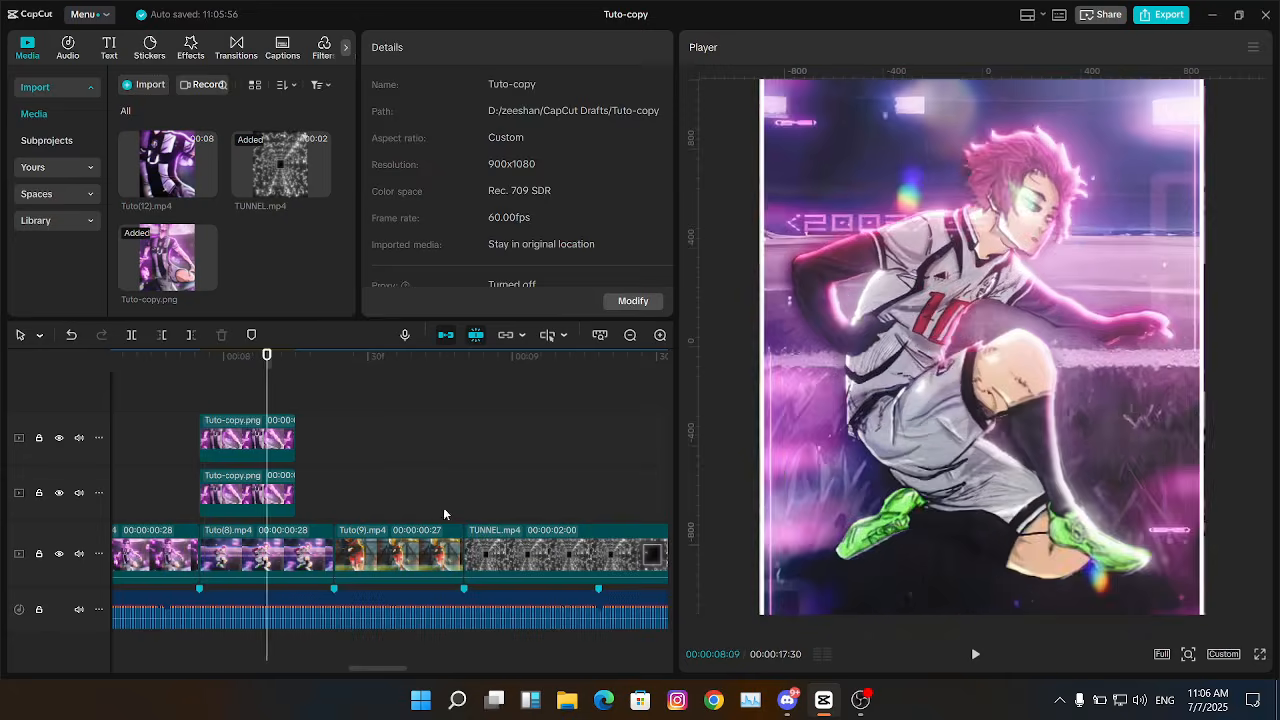
Step: Duplicate both split image layers onto new tracks at the same start time and select the lower pair
key("Up")
left_click_drag(452, 506, 362, 453)
key("ctrl+v")
left_click_drag(276, 488, 273, 422)
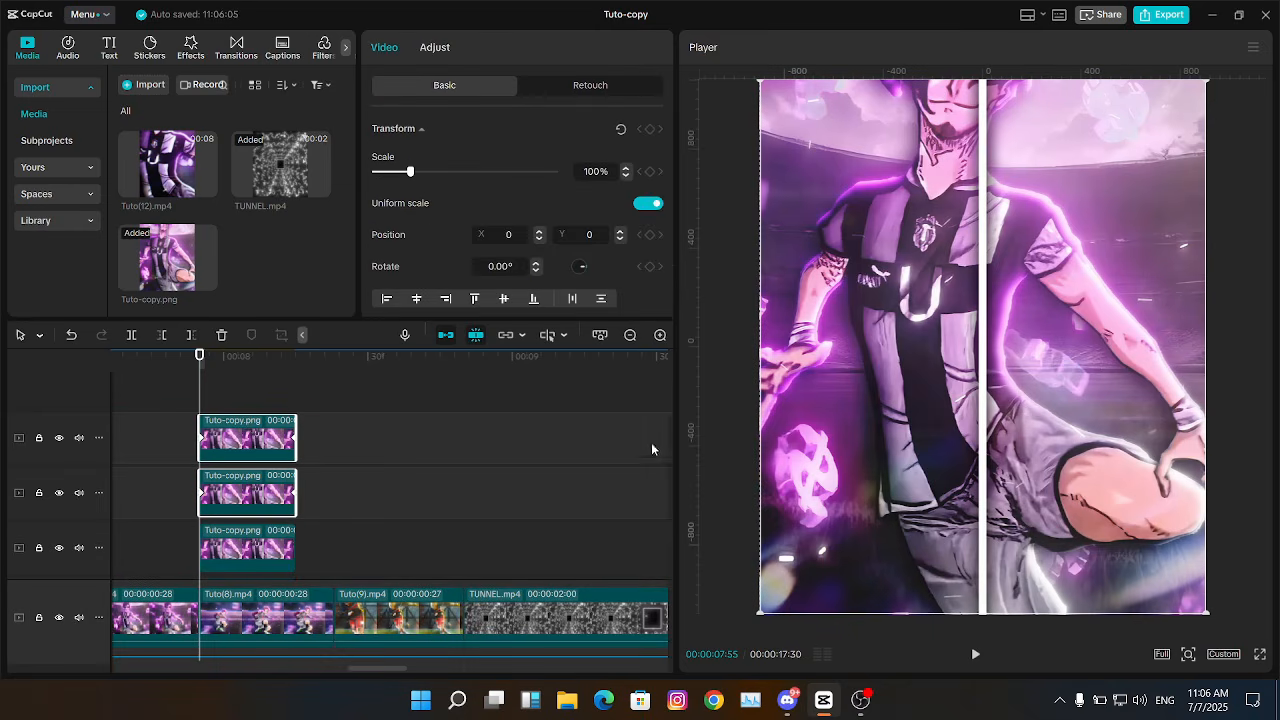
left_click_drag(664, 450, 664, 495)
left_click_drag(348, 477, 284, 526)
Step: Black out the lower pair of split layers by flattening their Red, Green and Blue curves to zero
left_click(420, 48)
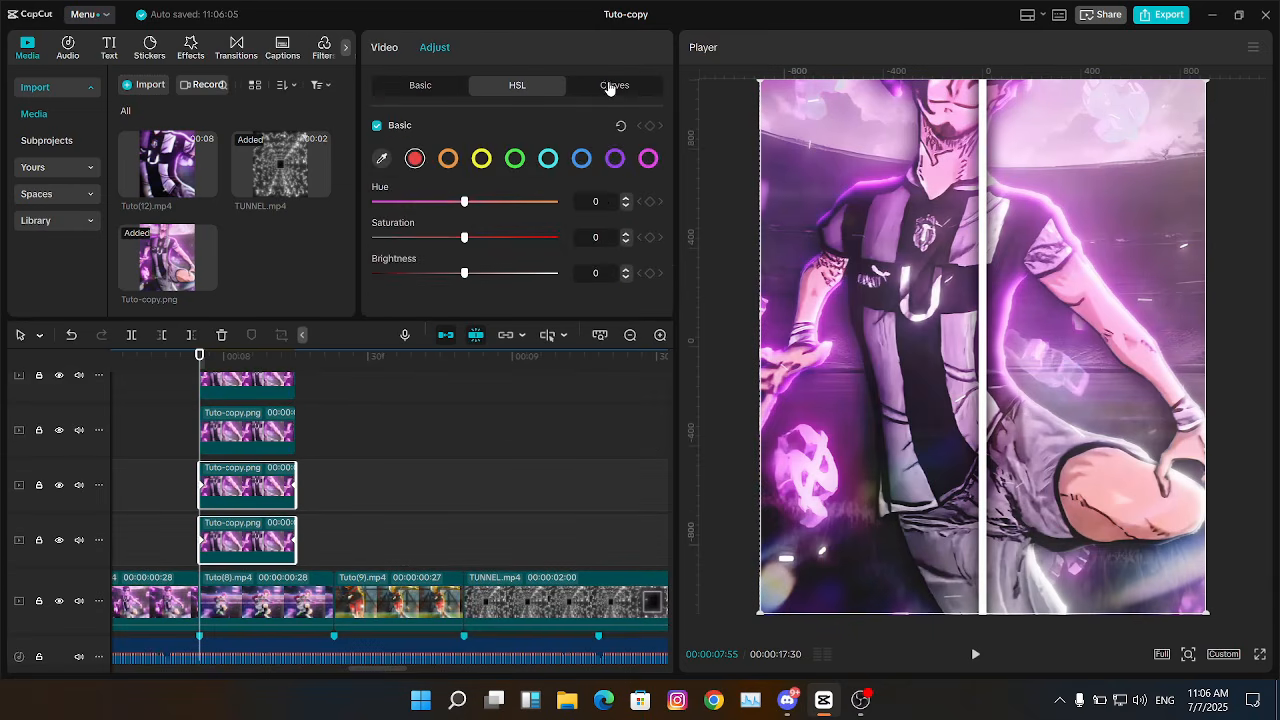
left_click(614, 85)
scroll(663, 143, "down", 1)
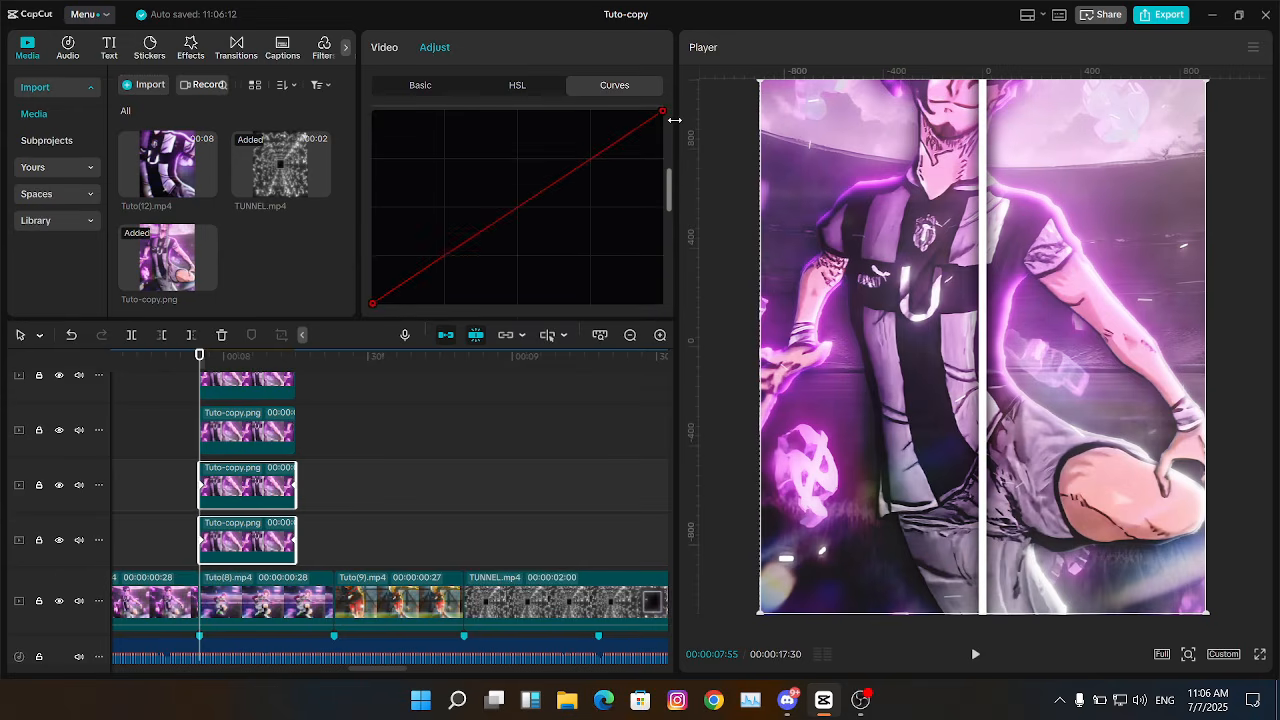
left_click_drag(671, 212, 669, 238)
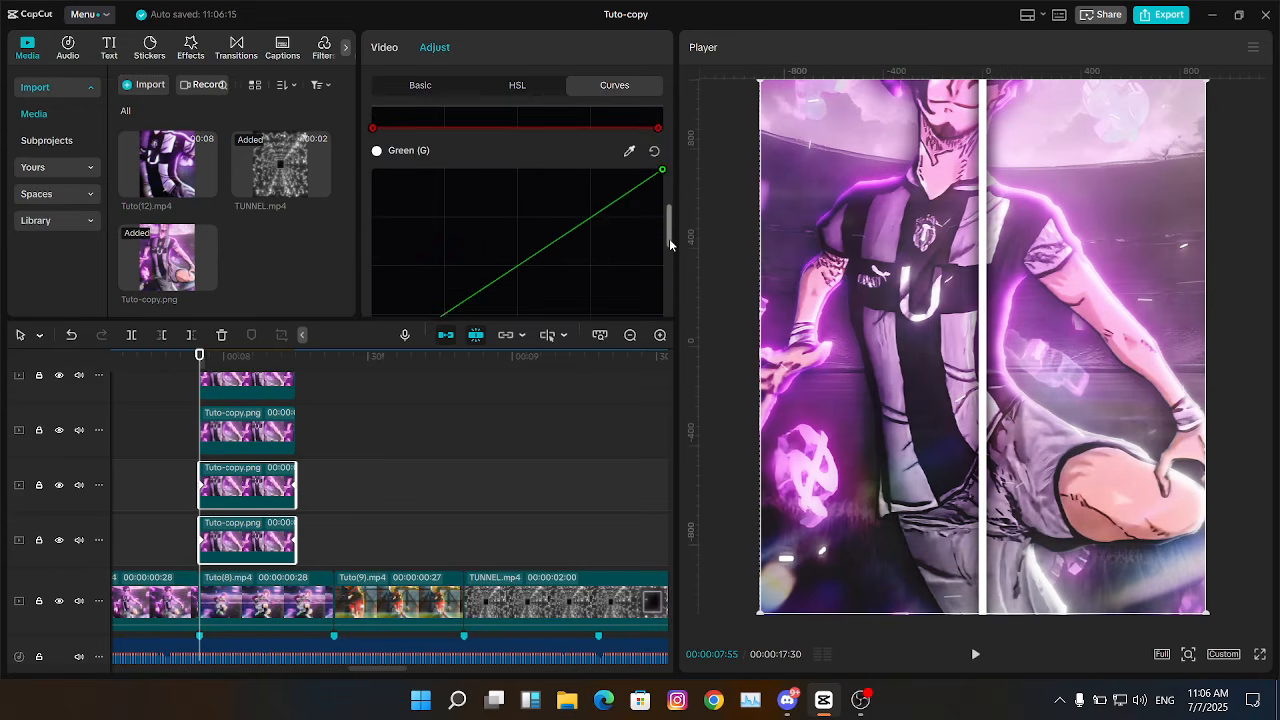
scroll(666, 258, "down", 2)
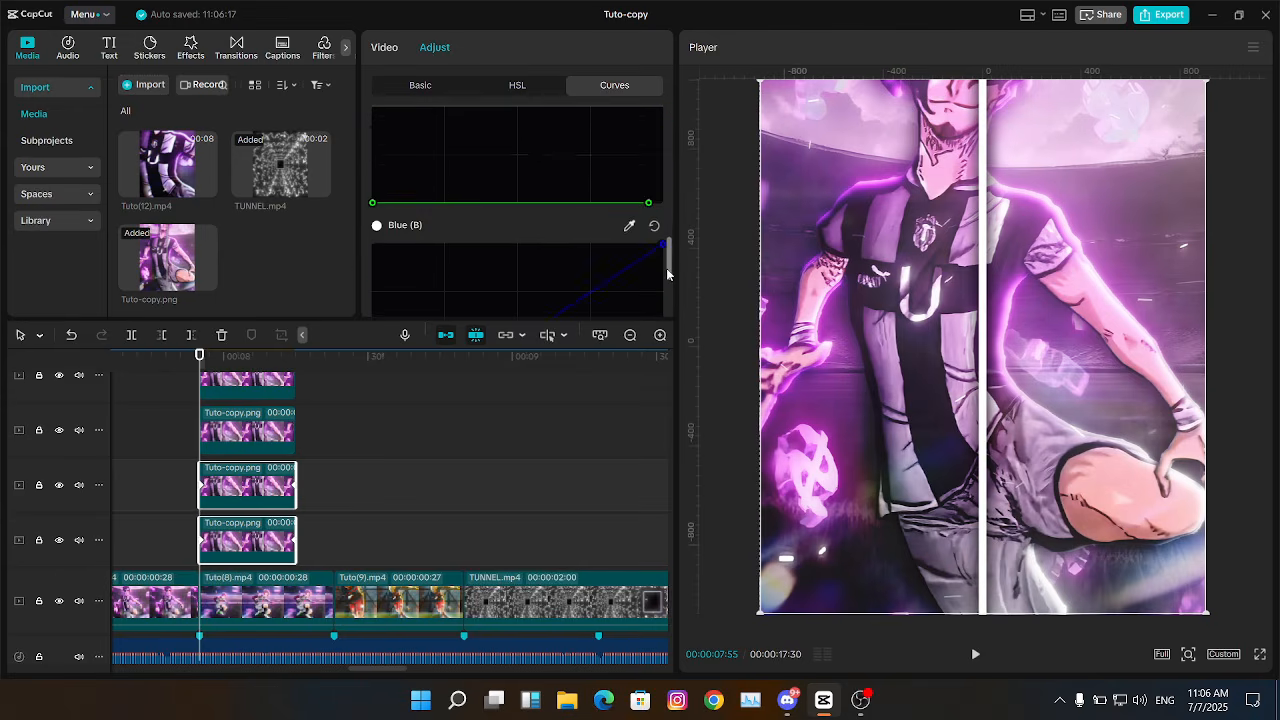
Step: Feather the split masks of both blacked-out lower copies into soft shadows, setting the lowest copy's feather to 31
left_click(228, 484)
left_click(410, 52)
left_click(495, 88)
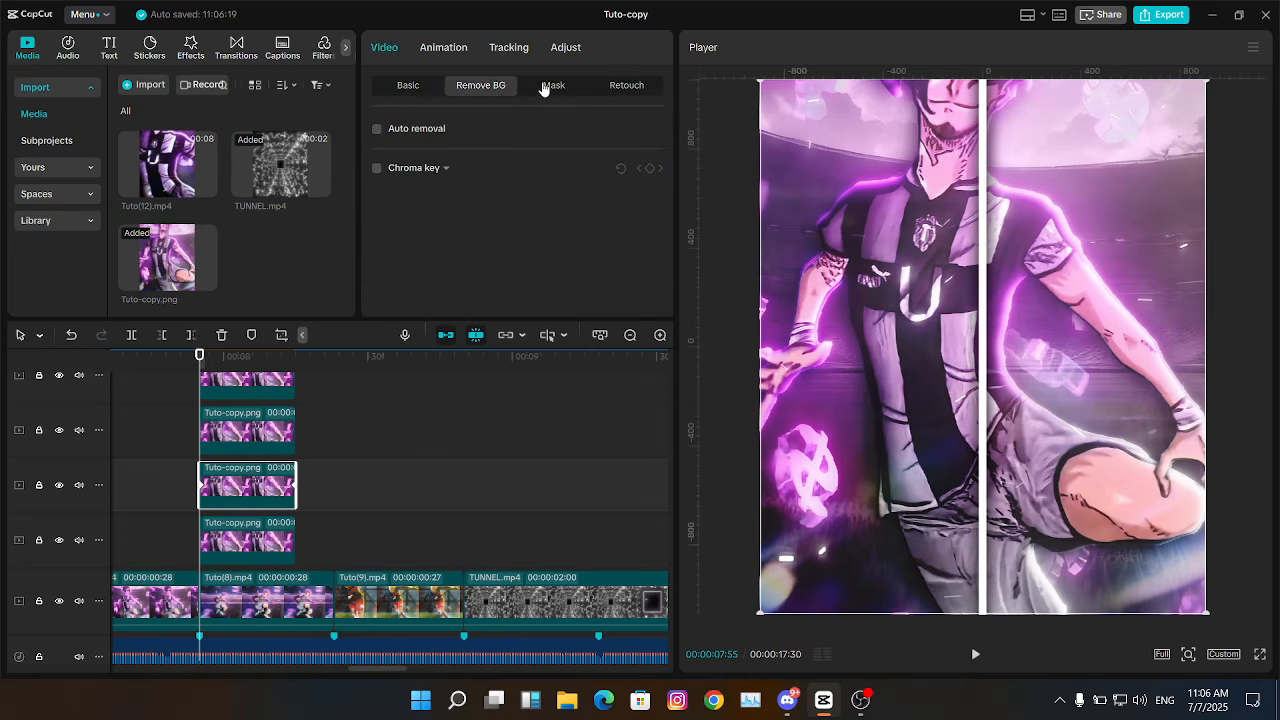
left_click(554, 85)
key("Right")
key("Right")
scroll(665, 172, "down", 1)
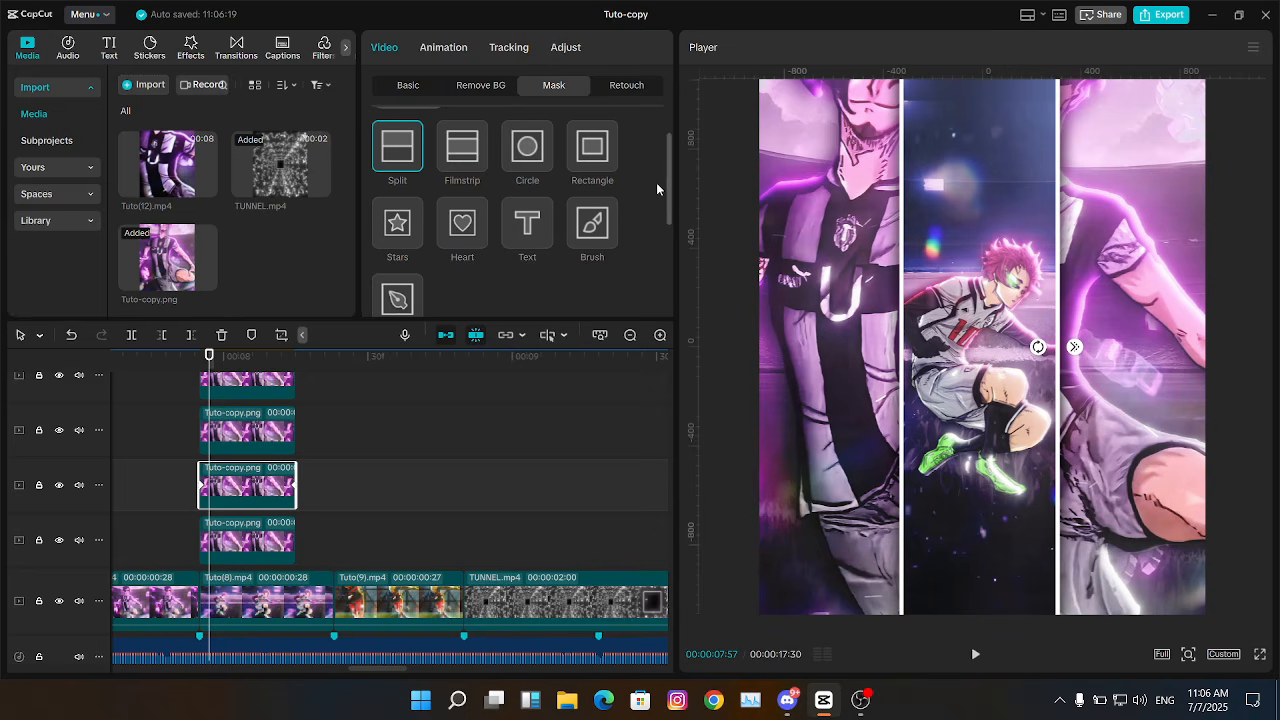
scroll(540, 250, "down", 3)
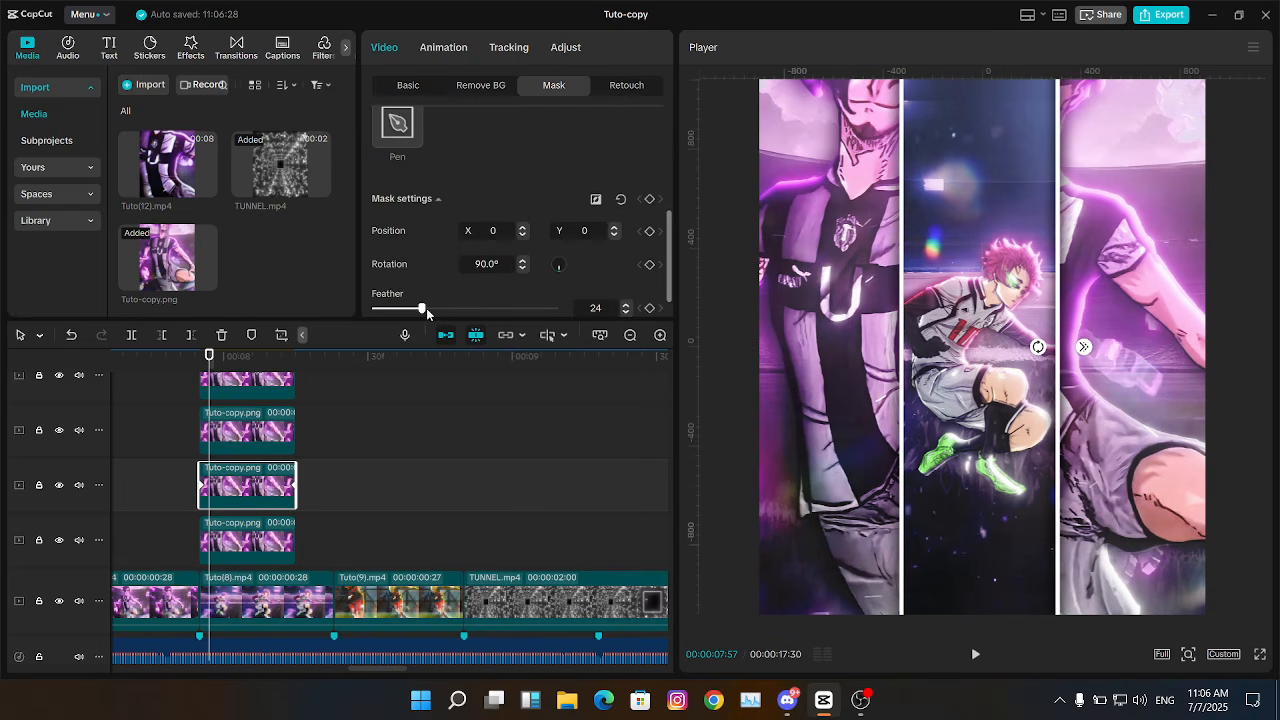
left_click_drag(427, 313, 438, 313)
left_click(258, 540)
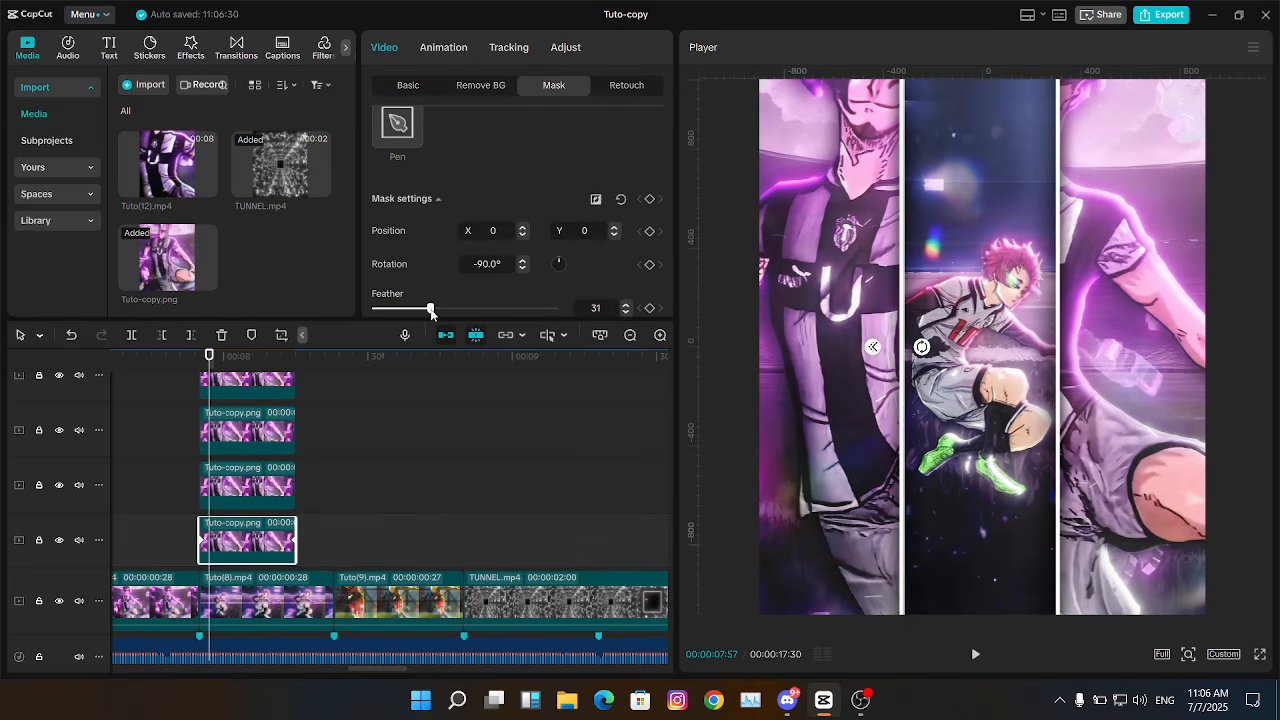
left_click(329, 500)
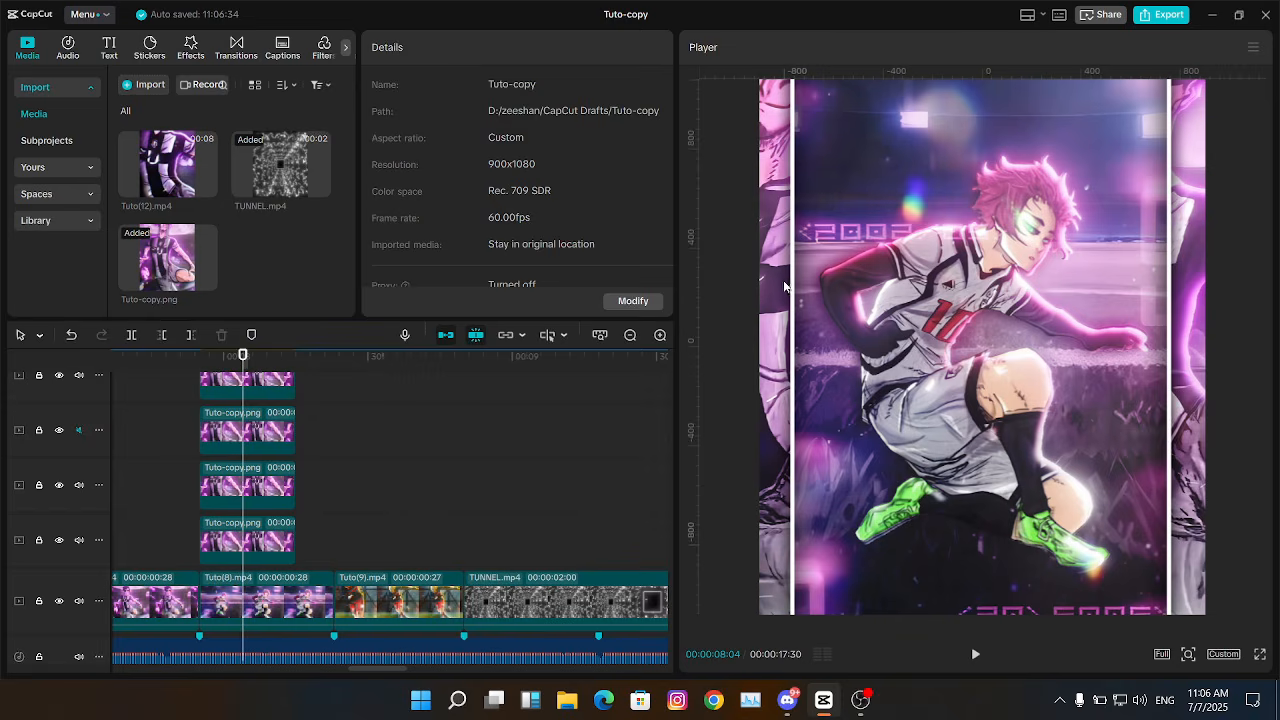
Step: Compare the split with and without the two shadow layers, using undo to step through the recent changes
key("ctrl+z")
key("ctrl+z")
key("ctrl+z")
key("ctrl+z")
key("ctrl+z")
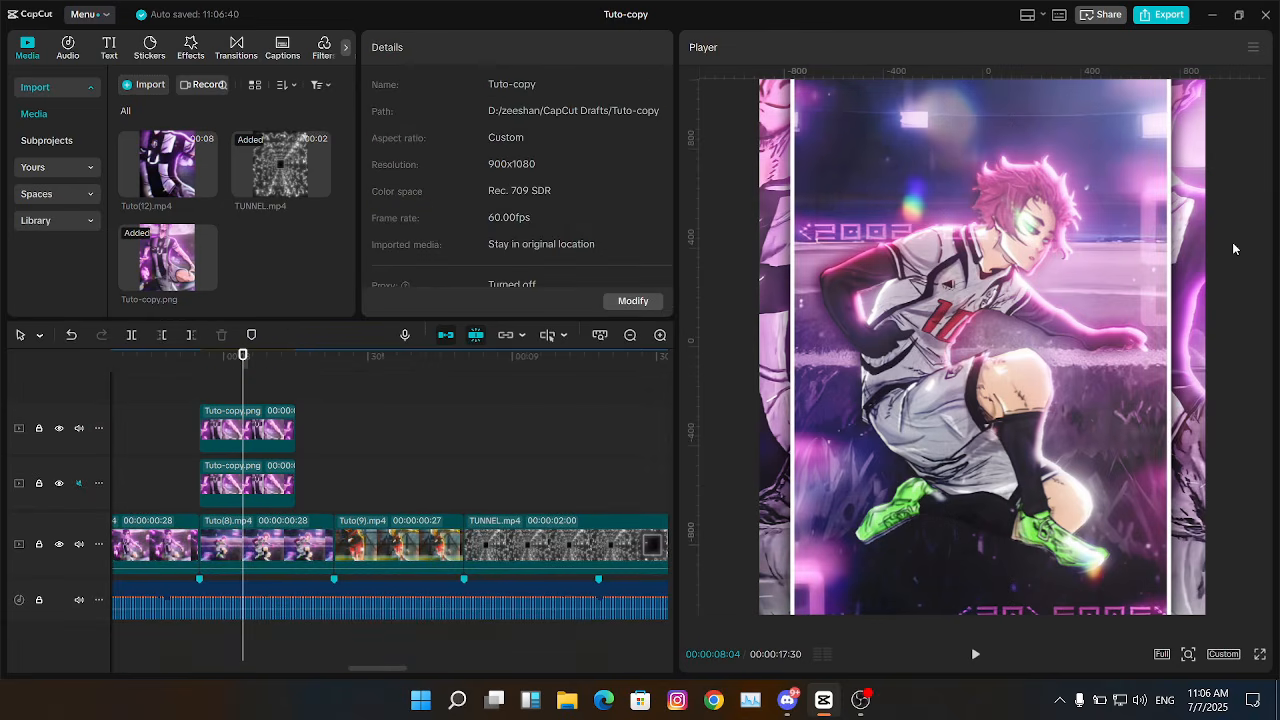
Step: Render the whole timeline for playback
right_click(317, 406)
mouse_move(356, 475)
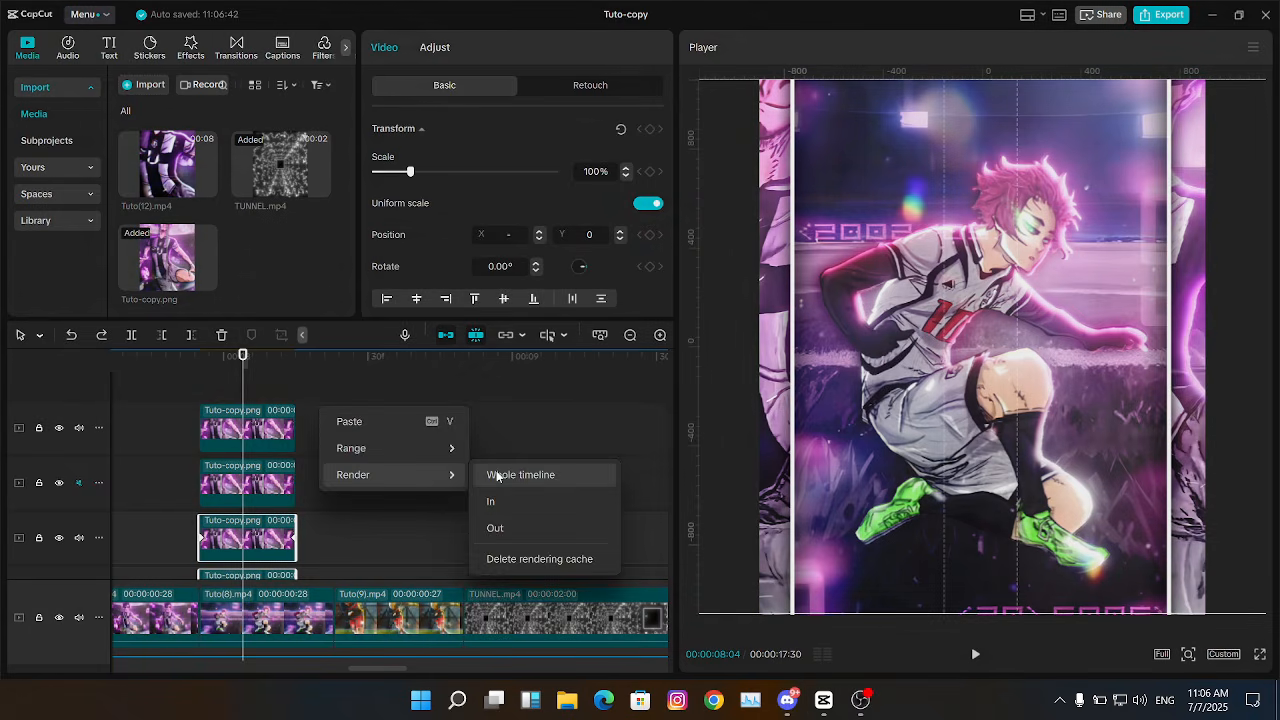
left_click(498, 476)
Step: Play back the shadowed split transition several times from the stadium clip into the Tuto(8) clip
left_click(630, 336)
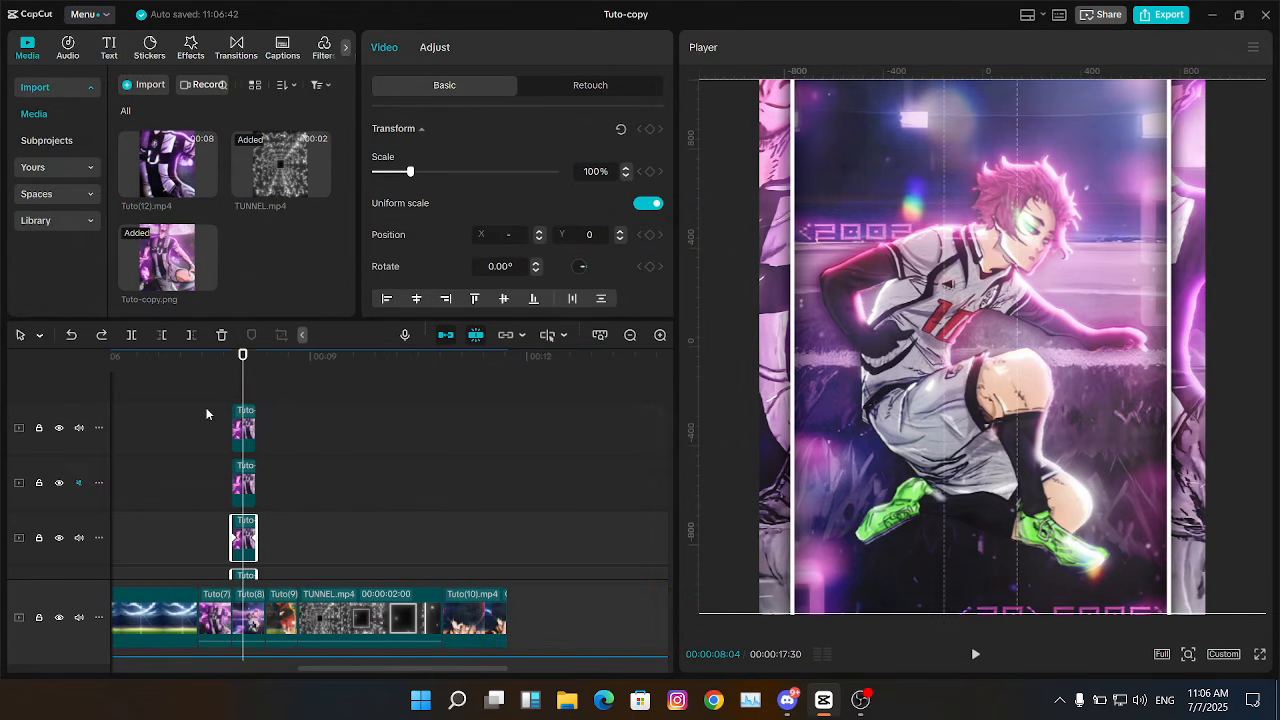
left_click(161, 405)
key("space")
left_click(166, 408)
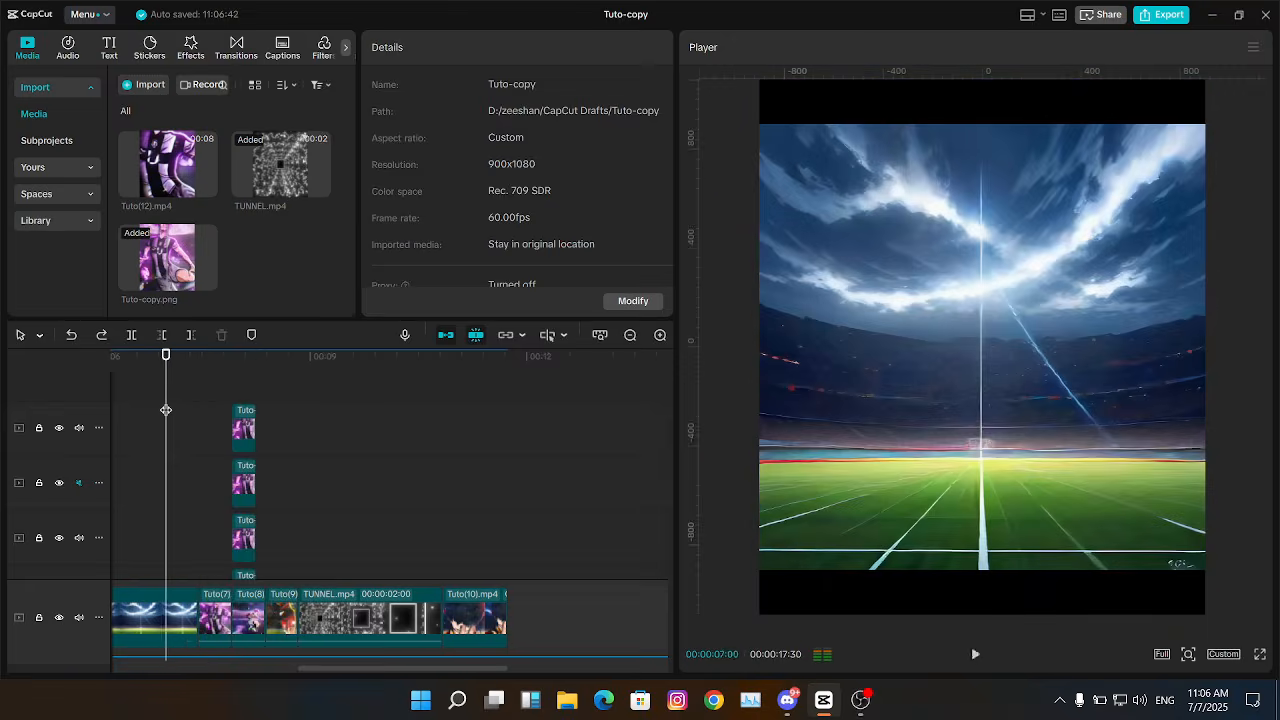
key("space")
left_click(166, 410)
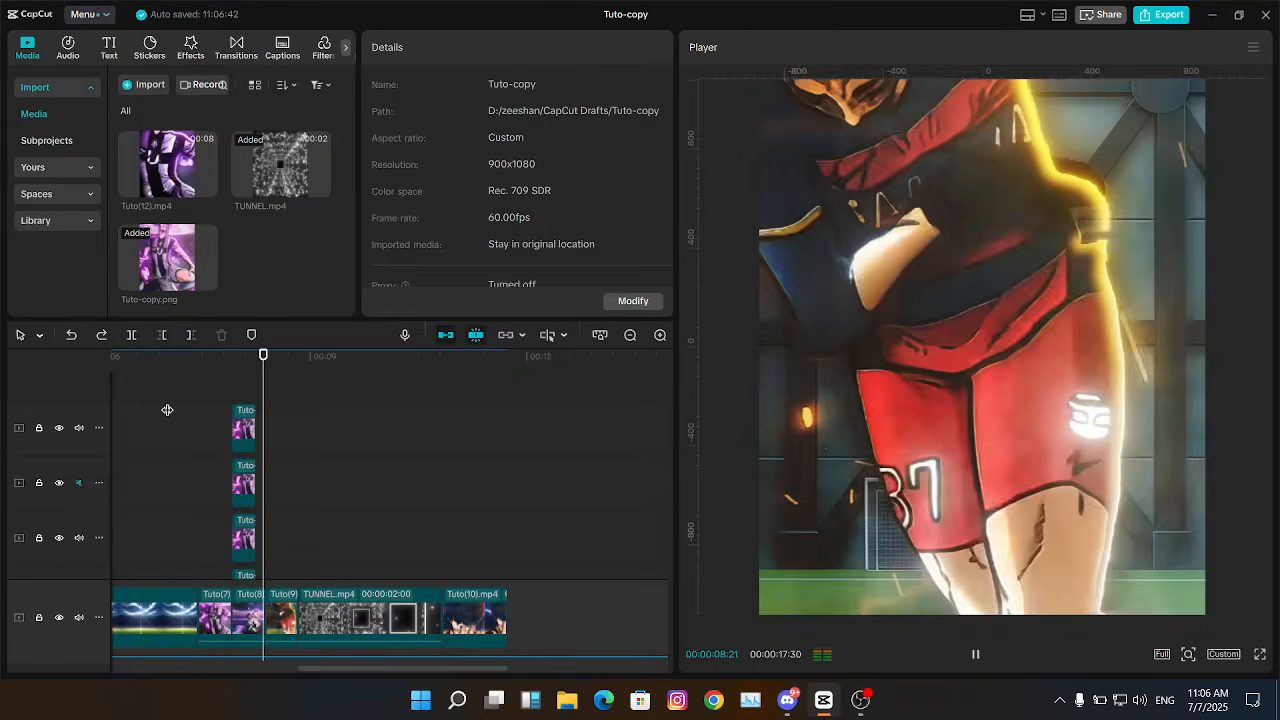
left_click(167, 410)
key("space")
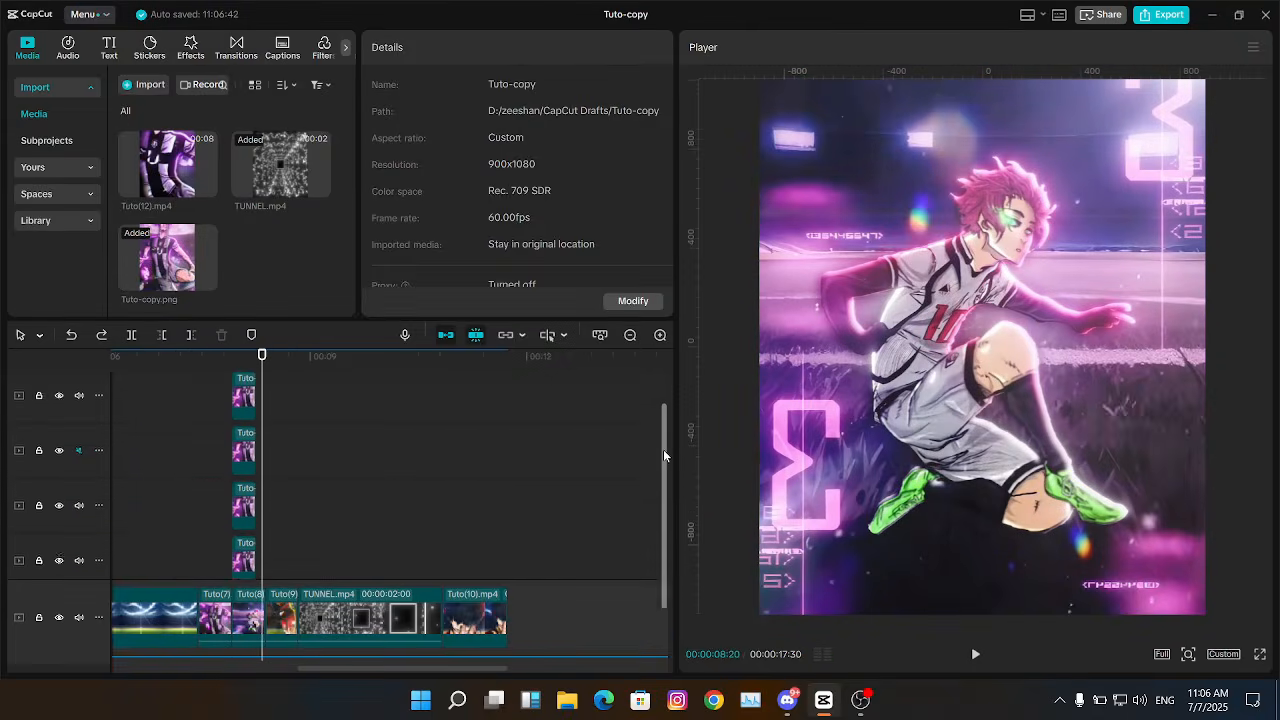
scroll(663, 449, "down", 2)
left_click(660, 335)
left_click_drag(350, 307, 357, 180)
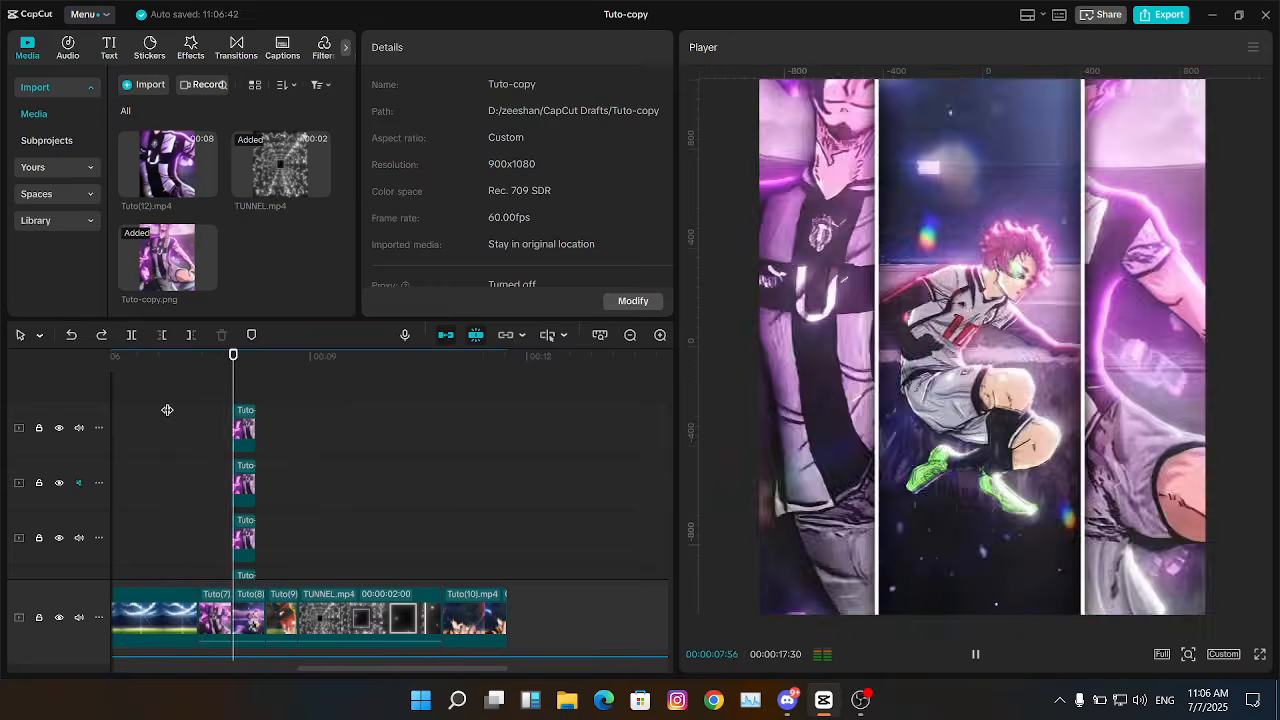
left_click(166, 409)
key("space")
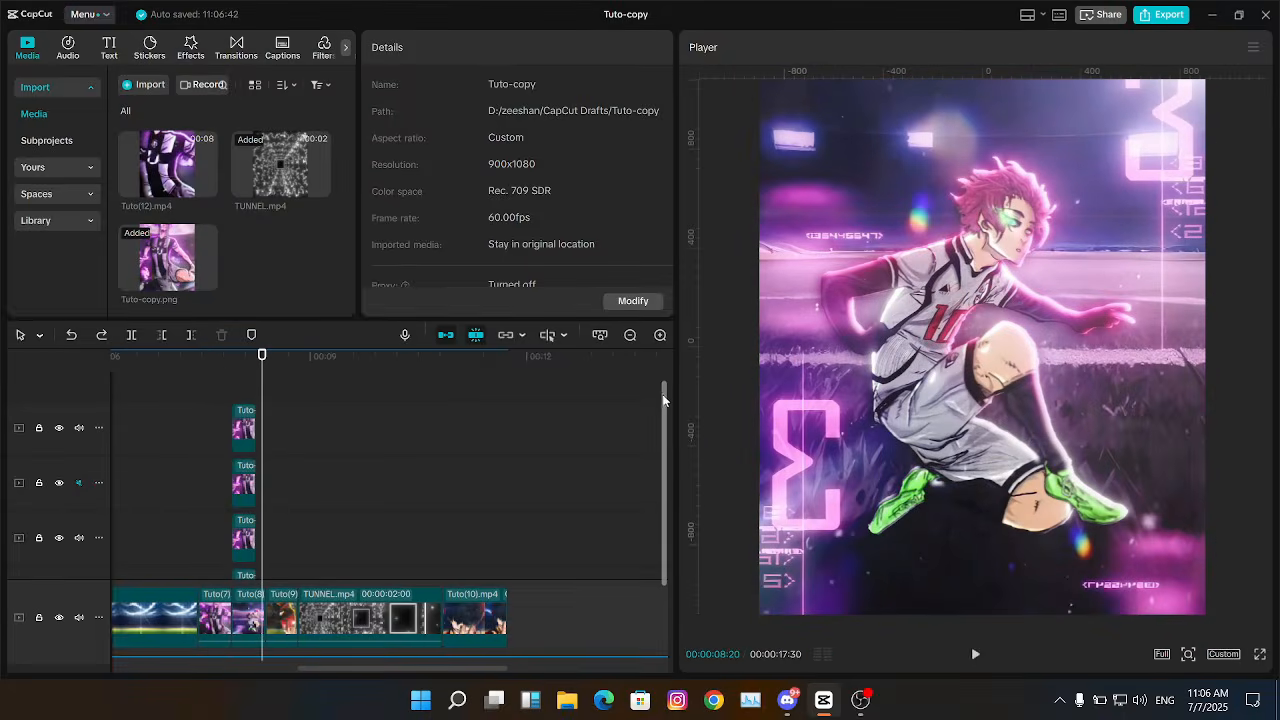
Step: Add the green-screen transition video to an overlay track above the Tuto(9) clip
left_click_drag(663, 400, 663, 497)
left_click(656, 341)
left_click_drag(354, 277, 356, 160)
left_click_drag(281, 262, 304, 412)
left_click(305, 423)
left_click(309, 386)
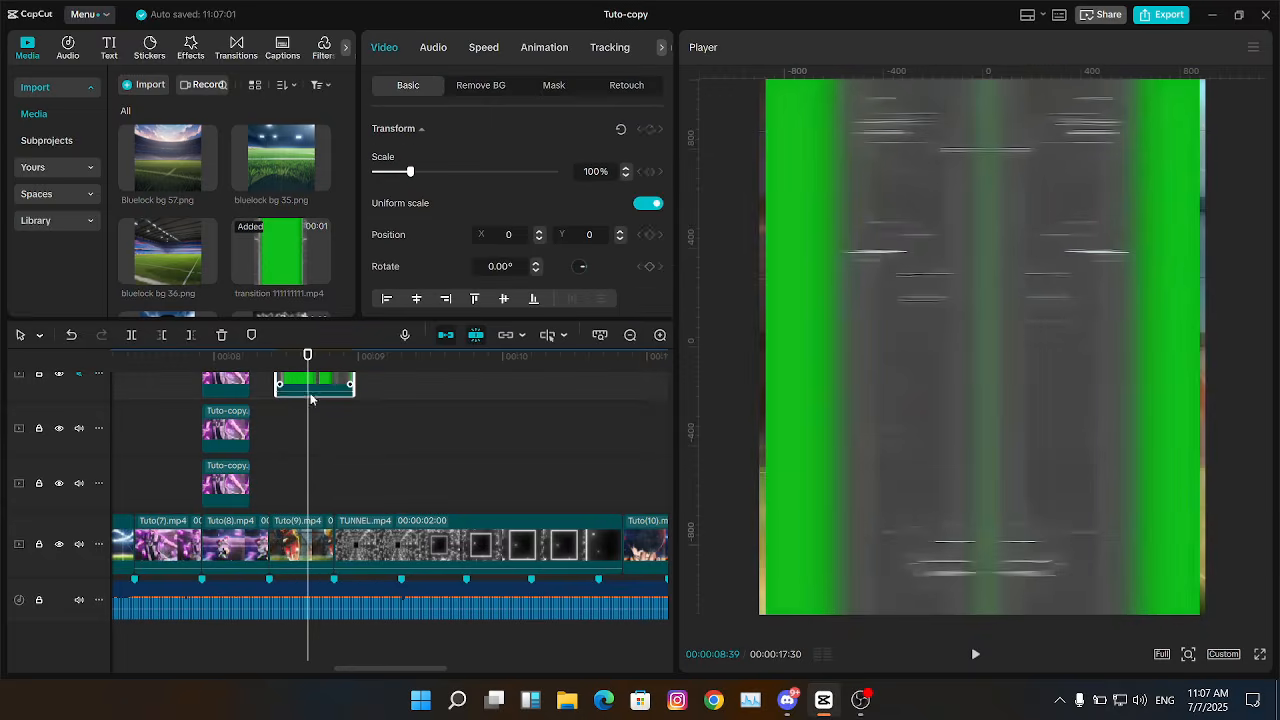
left_click_drag(666, 477, 669, 424)
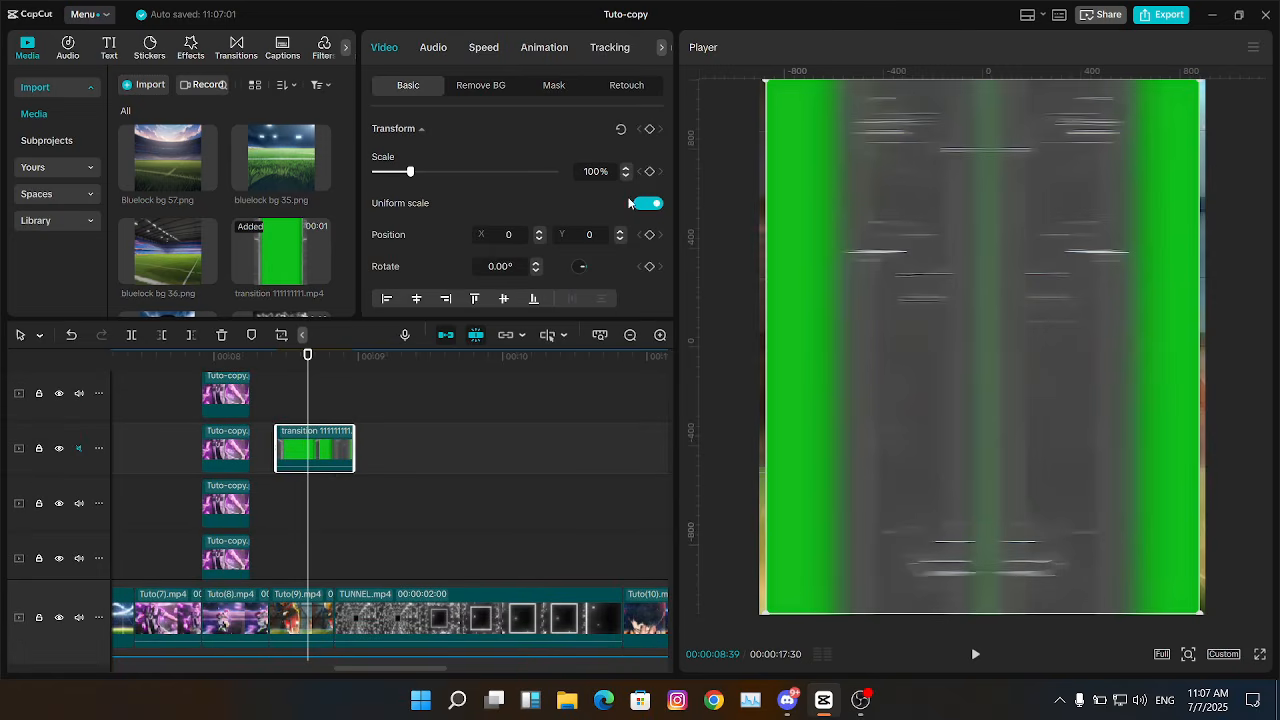
Step: Chroma-key the green out of the transition clip at intensity 20 and remove its remaining green tint with HSL
left_click(476, 86)
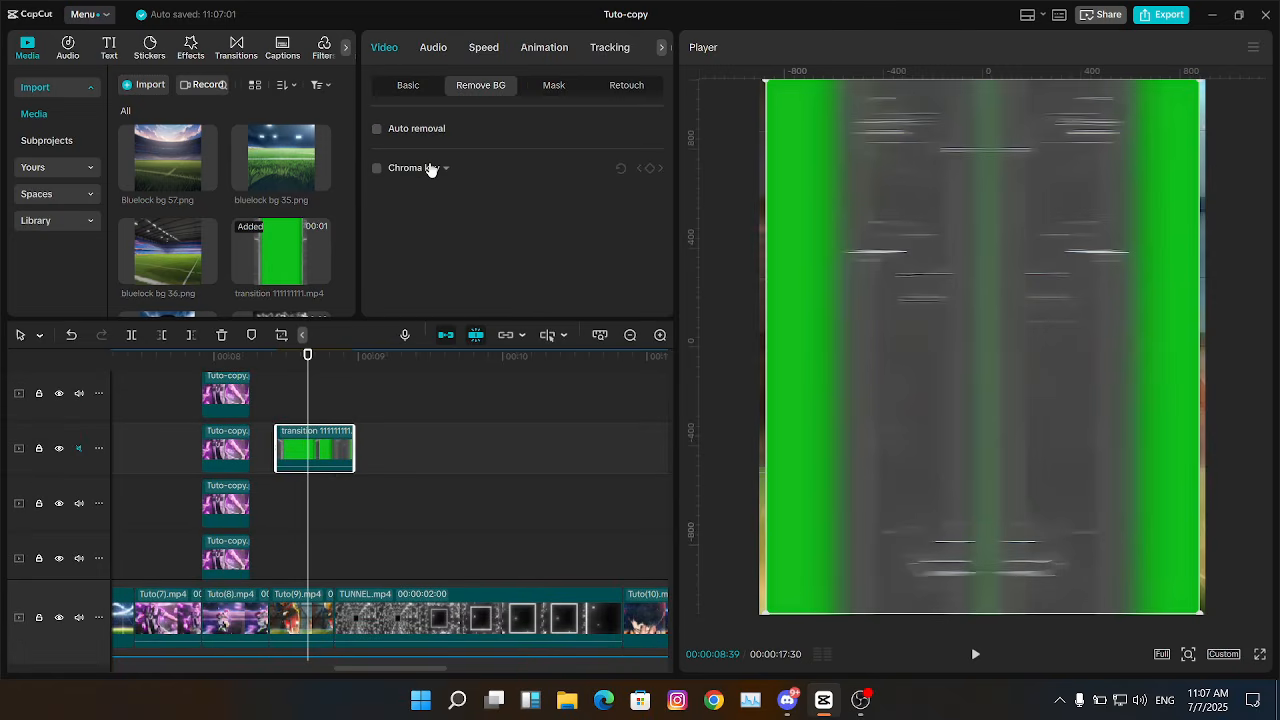
left_click(434, 196)
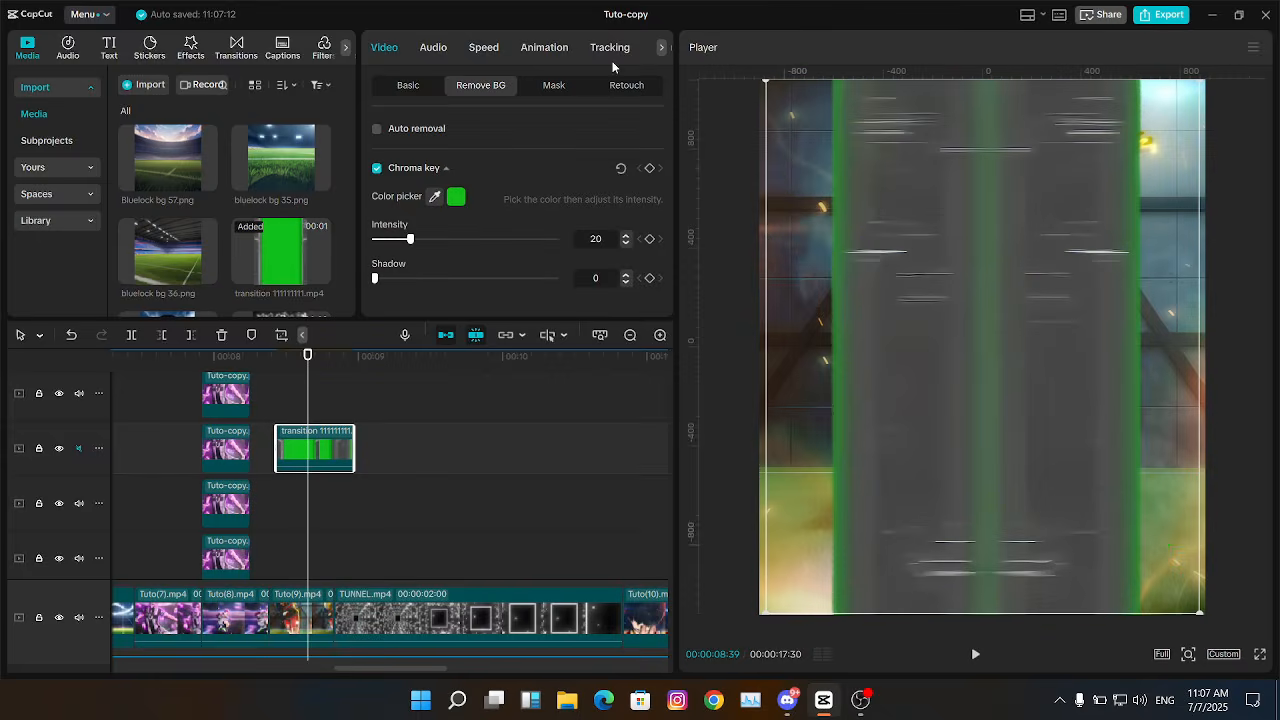
left_click(645, 47)
left_click(481, 85)
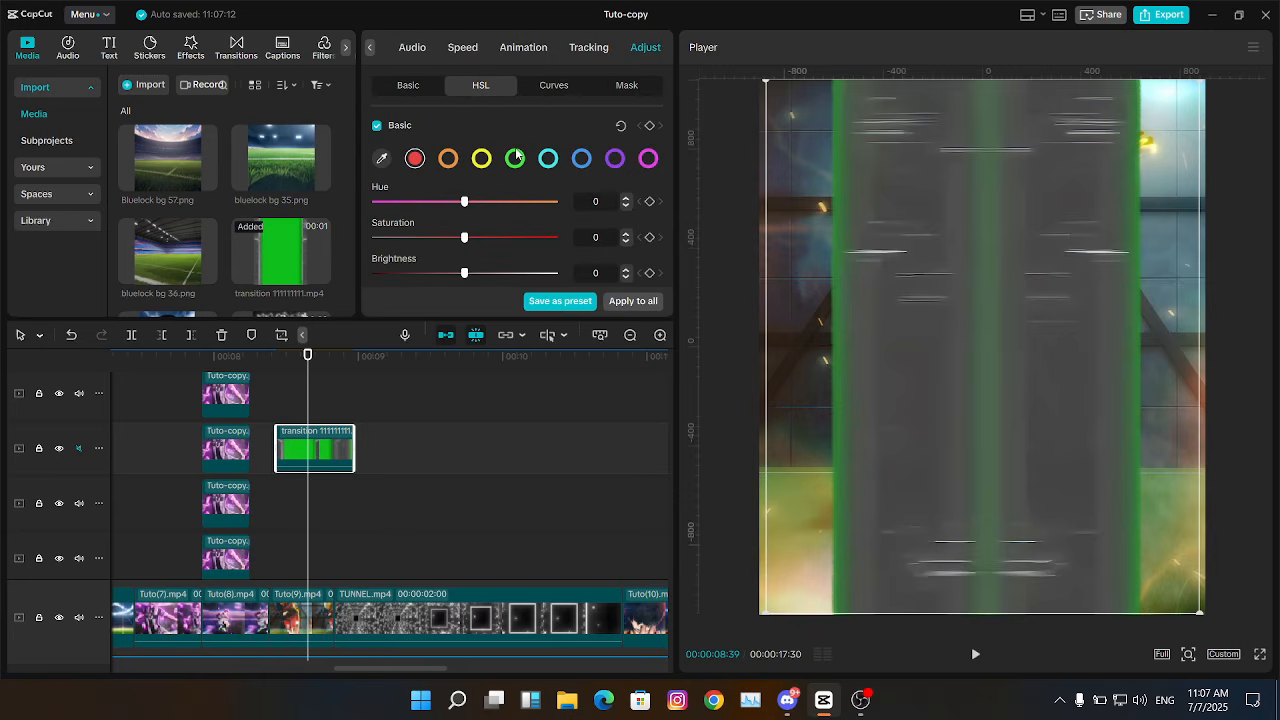
left_click(290, 409)
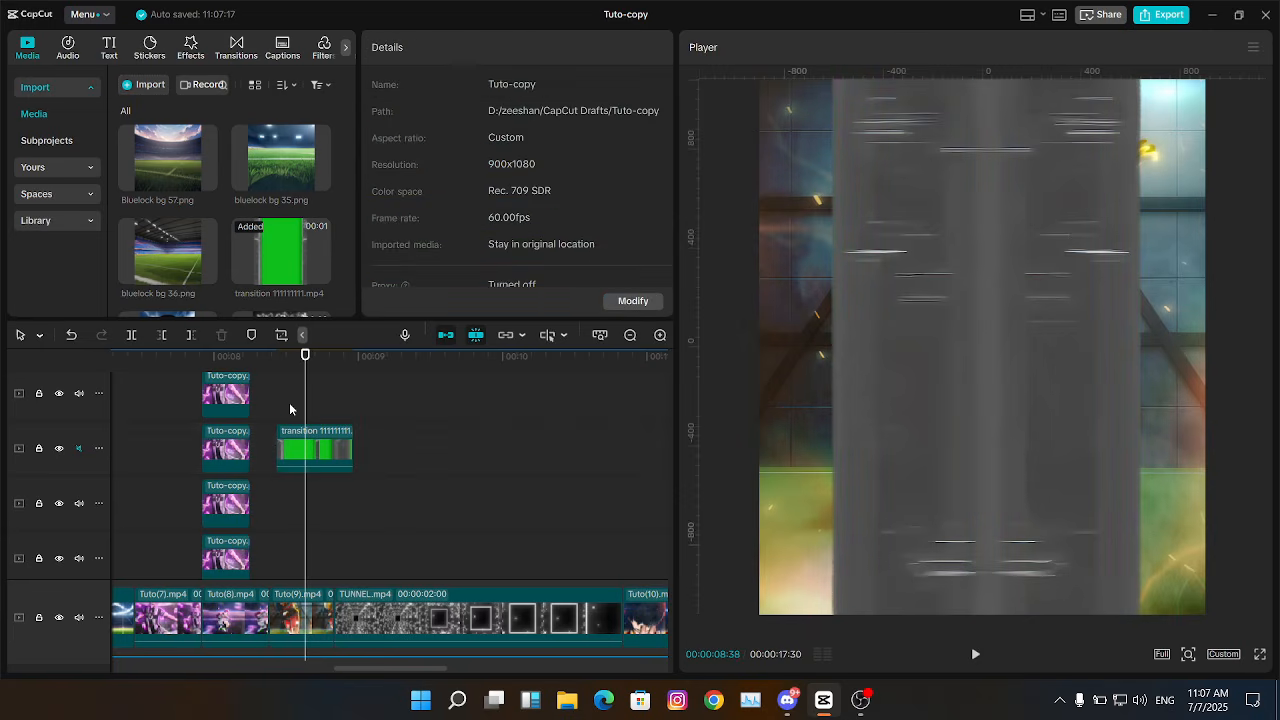
Step: Move the transition clip to a new top track so that it spans the cut between Tuto(8) and Tuto(9)
left_click(282, 410)
left_click(660, 335)
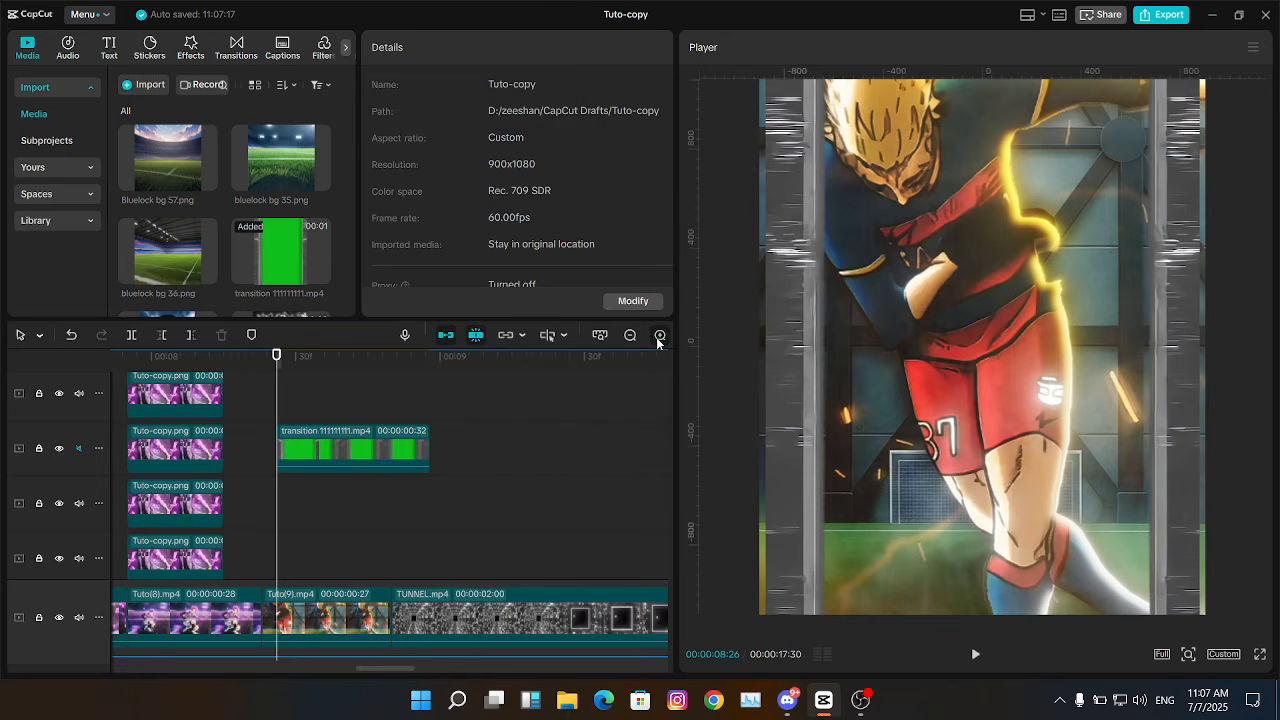
left_click(660, 335)
left_click_drag(413, 455, 314, 409)
left_click(251, 397)
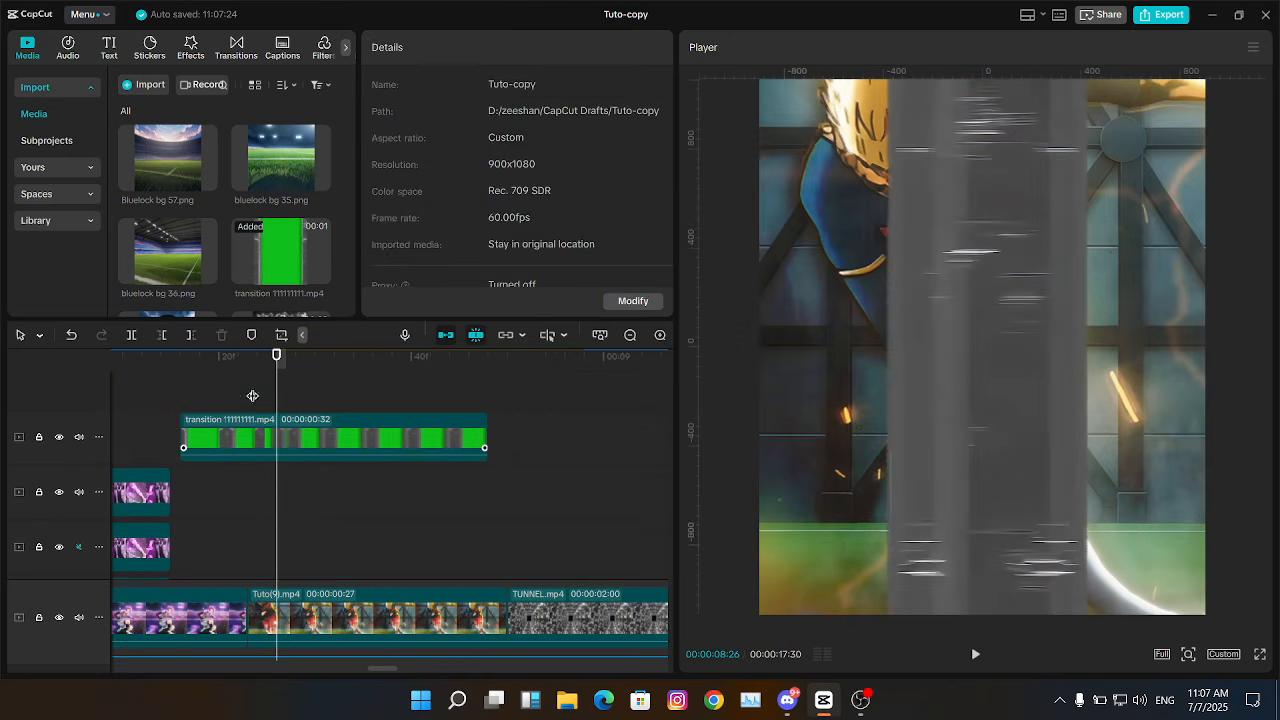
Step: Apply a custom speed curve to the transition clip and delete its two outer points, keeping only the middle one
left_click(285, 431)
left_click(383, 50)
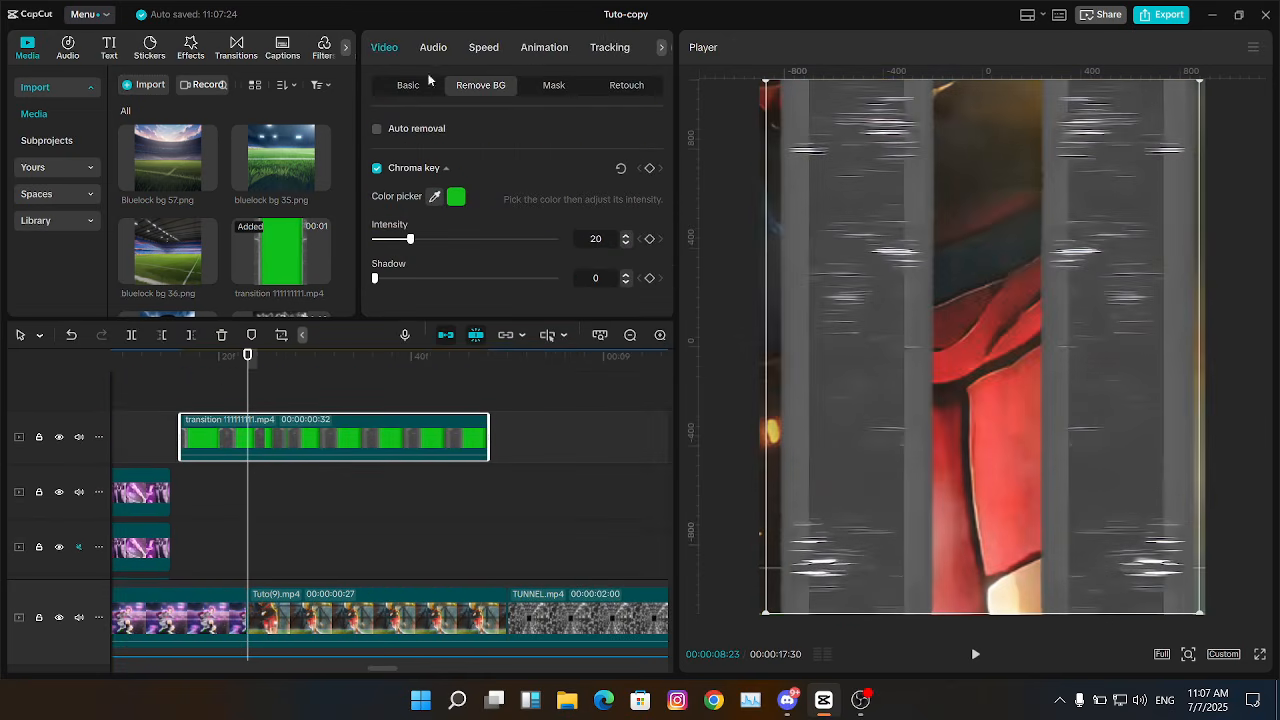
left_click(428, 86)
left_click(484, 47)
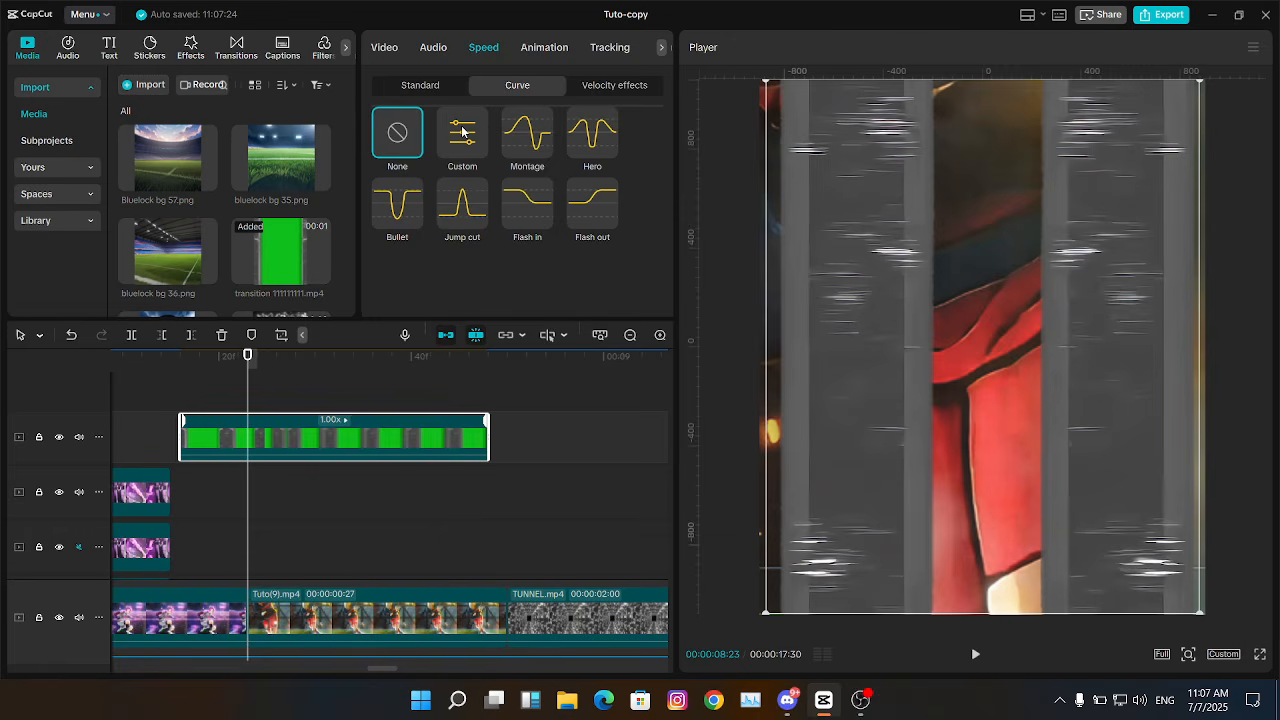
left_click(462, 131)
scroll(658, 200, "down", 3)
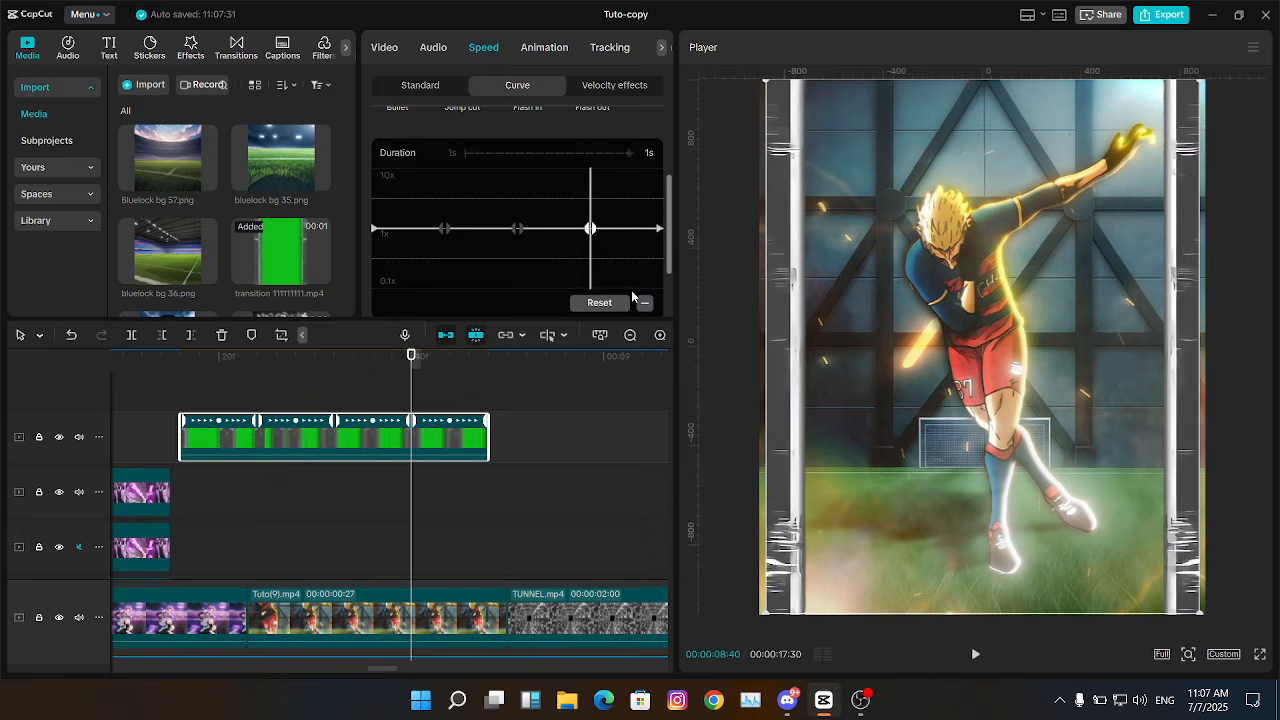
left_click(446, 258)
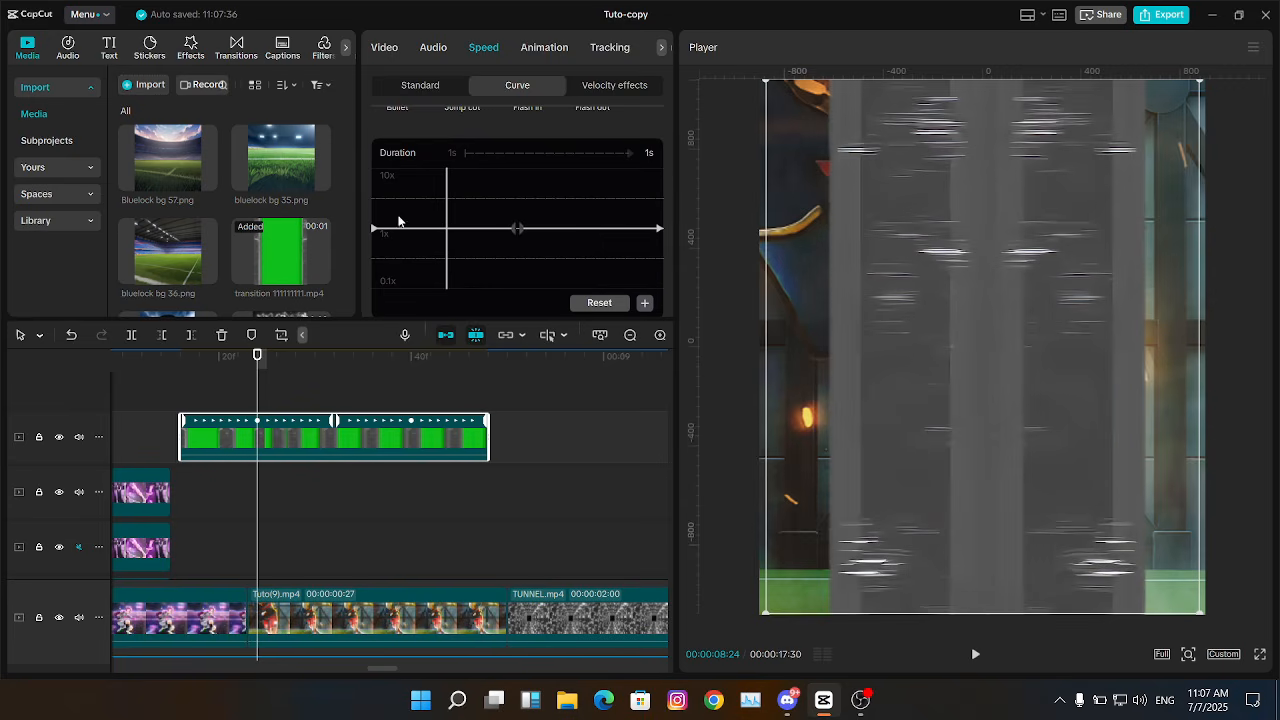
Step: Shape the transition's speed curve with a slow start, an earlier and faster middle point, and a slow end
left_click_drag(375, 228, 374, 261)
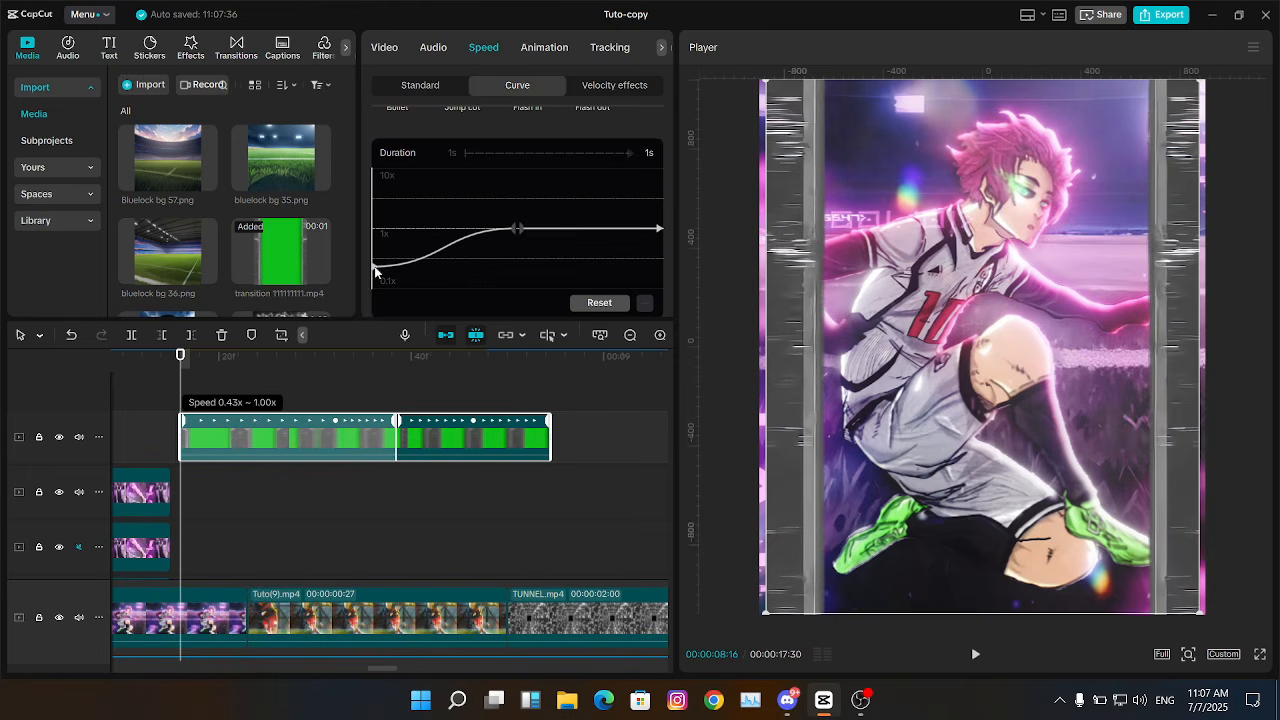
left_click_drag(521, 234, 466, 213)
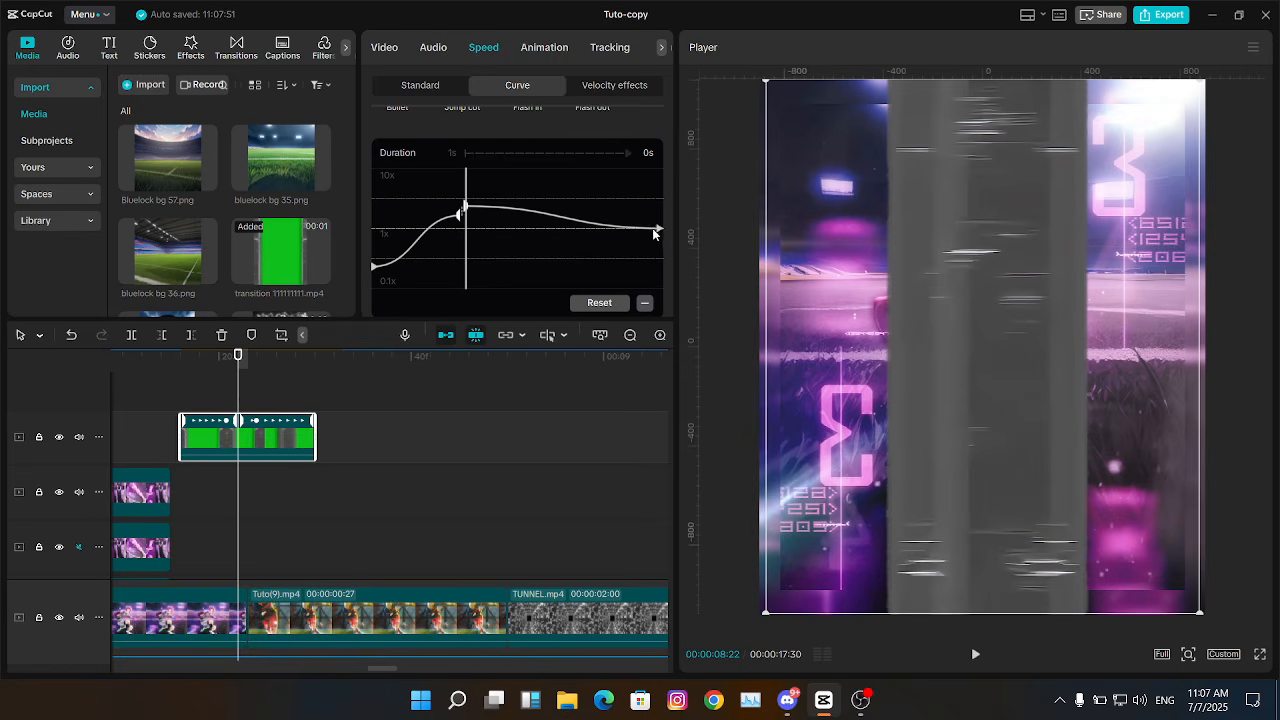
left_click_drag(657, 229, 662, 286)
Step: Shift the transition clip slightly later to align with the Tuto(9) cut and check it frame by frame
key("Up")
left_click_drag(281, 425, 292, 427)
key("Up")
key("Right")
key("Right")
key("Right")
key("Right")
key("Right")
key("Right")
key("Right")
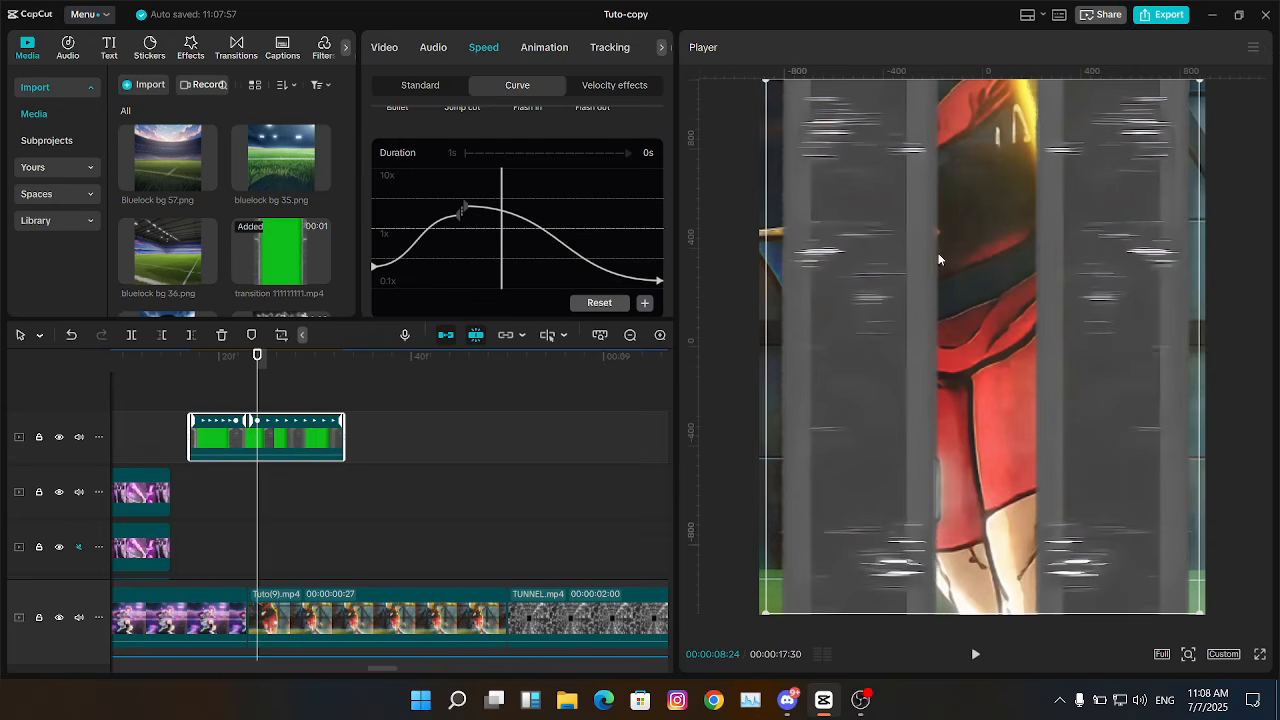
Step: Lower the start of the transition's speed curve to near the minimum, adjust its peak, and check the frames around the cut
left_click_drag(387, 268, 385, 286)
left_click(461, 212)
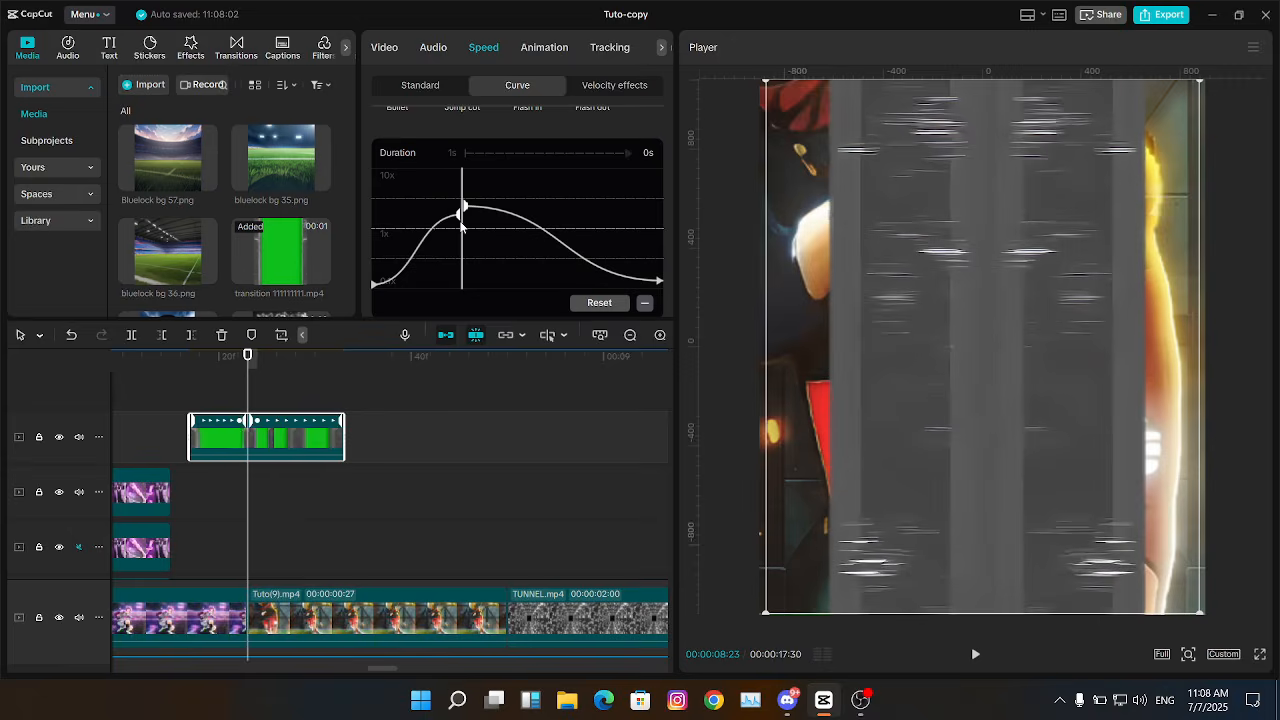
mouse_move(465, 207)
left_mouse_down()
mouse_move(477, 228)
mouse_move(463, 212)
left_mouse_up()
key("Up")
key("Right")
key("Right")
key("Right")
key("Right")
key("Right")
key("Right")
key("Right")
Step: Reduce the speed curve's peak slightly and slow its end further, lengthening the transition clip to 24 frames
left_click(461, 226)
key("Up")
key("Right")
key("Right")
key("Right")
key("Right")
key("Right")
key("Right")
key("Right")
key("Right")
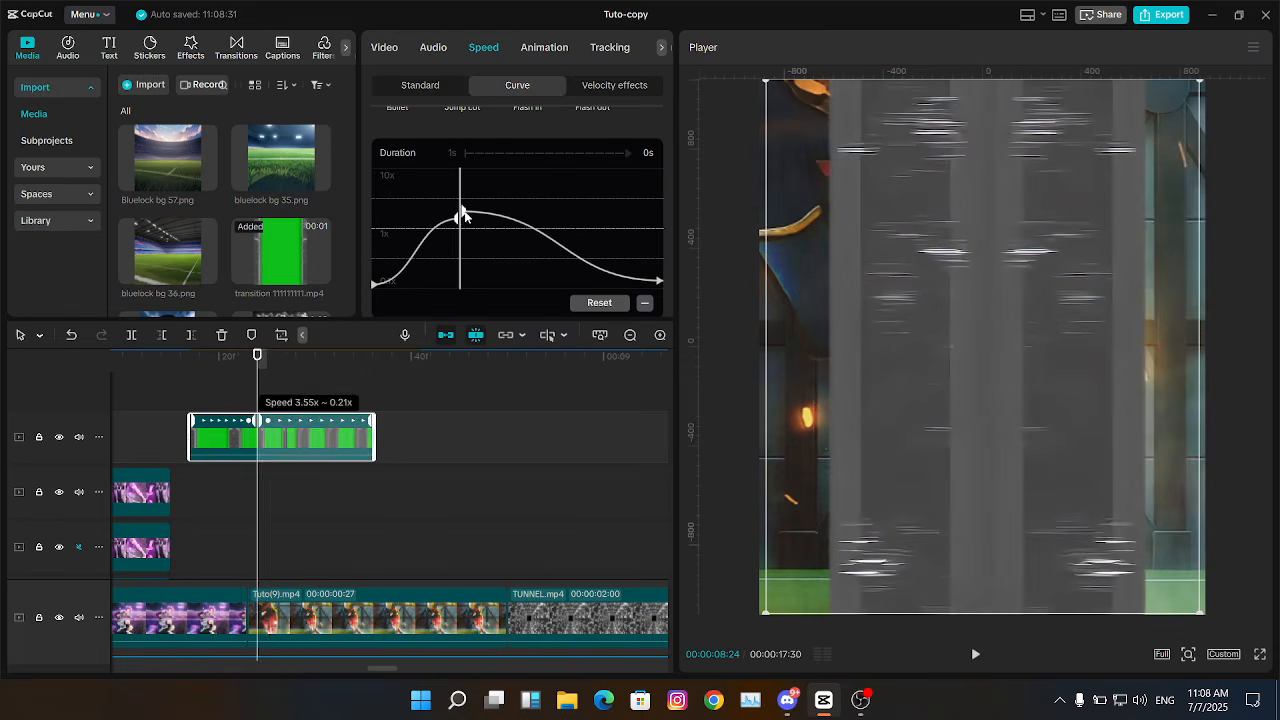
key("Right")
left_click_drag(370, 419, 418, 419)
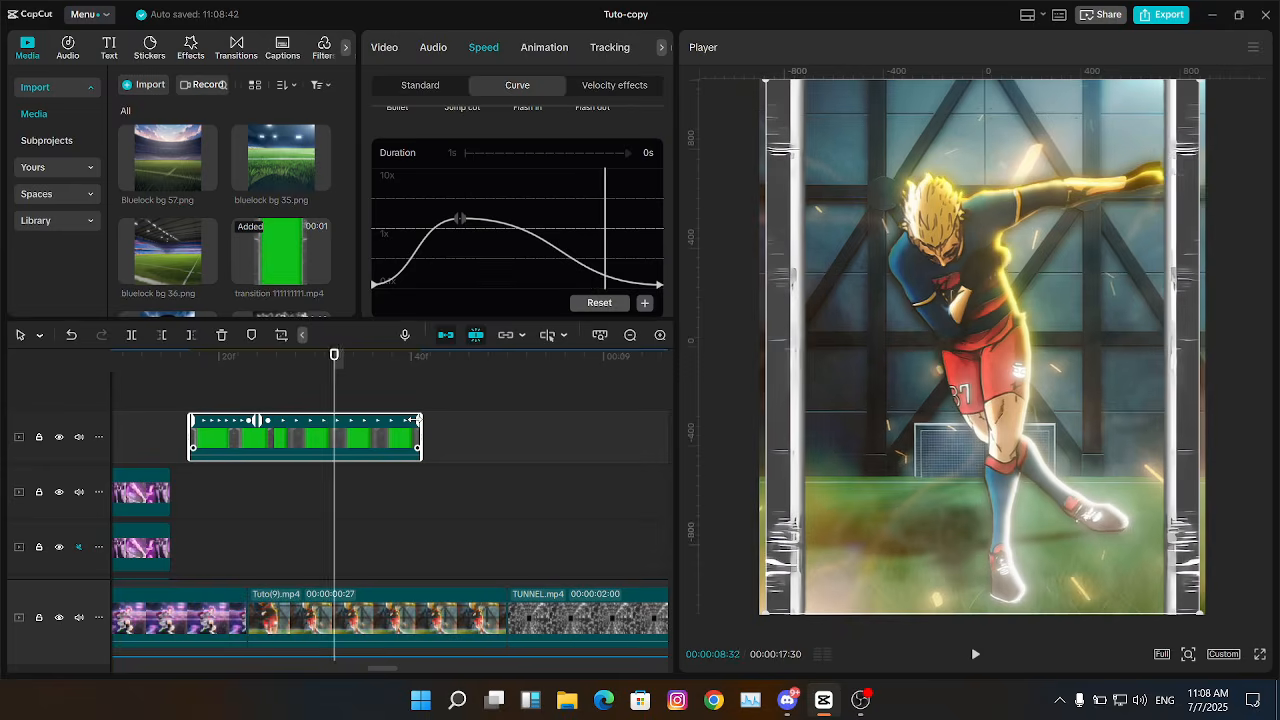
Step: Step through the transition frame by frame to inspect how it covers the cut into Tuto(9)
left_click(245, 517)
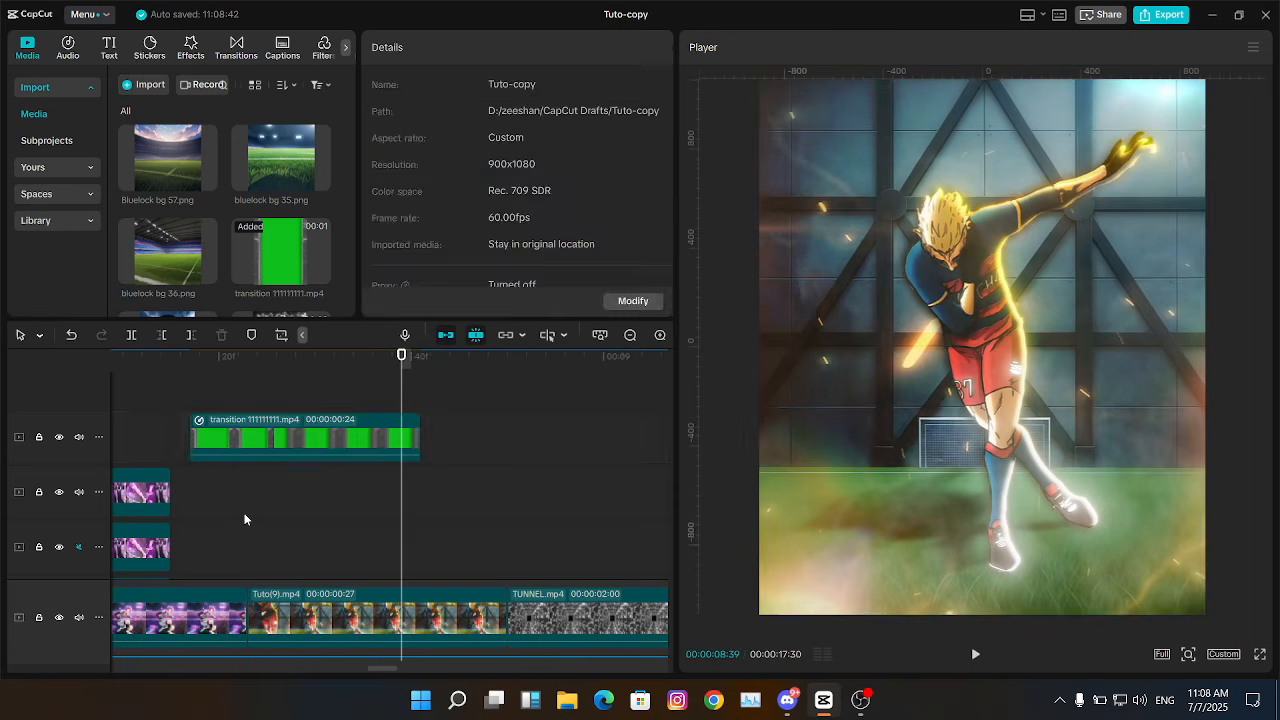
key("Right")
key("Right")
key("Right")
key("Right")
key("Right")
key("Right")
key("Right")
key("Right")
key("Right")
key("Right")
key("Right")
key("Right")
key("Right")
key("Right")
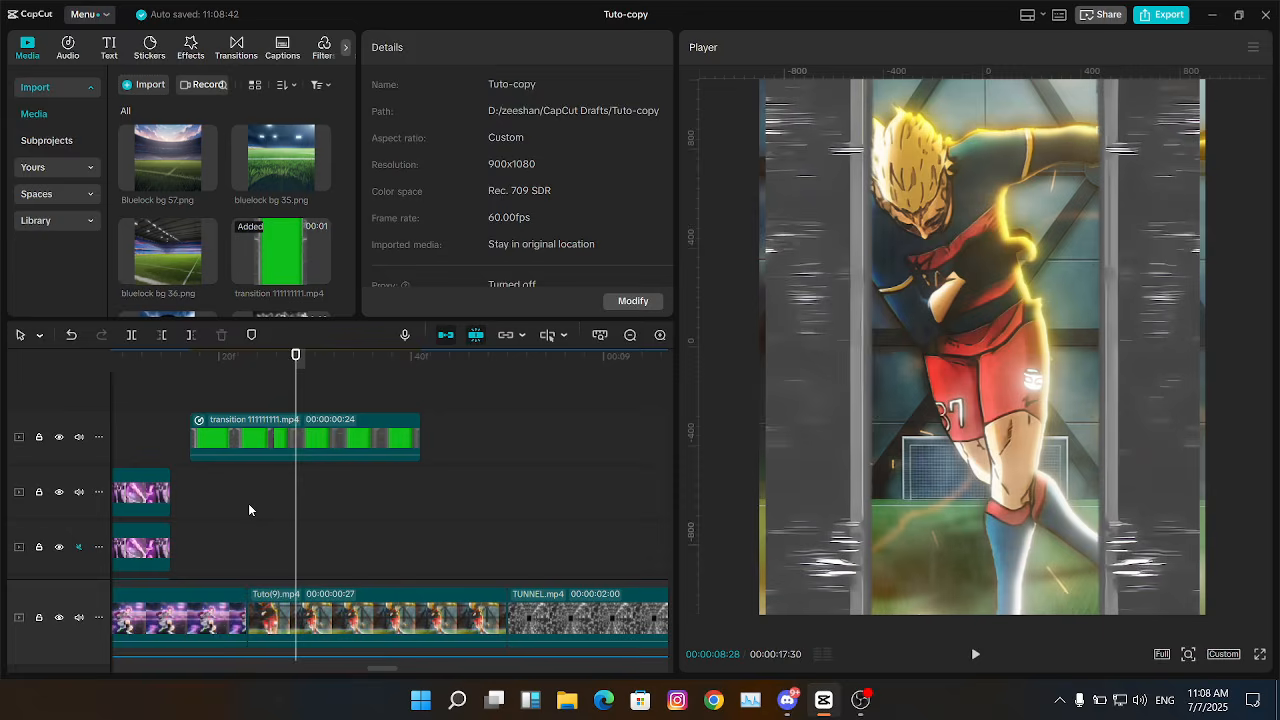
Step: Keyframe the transition clip's scale at the Tuto(9) cut and enlarge it to 109%
key("Up")
left_click(296, 446)
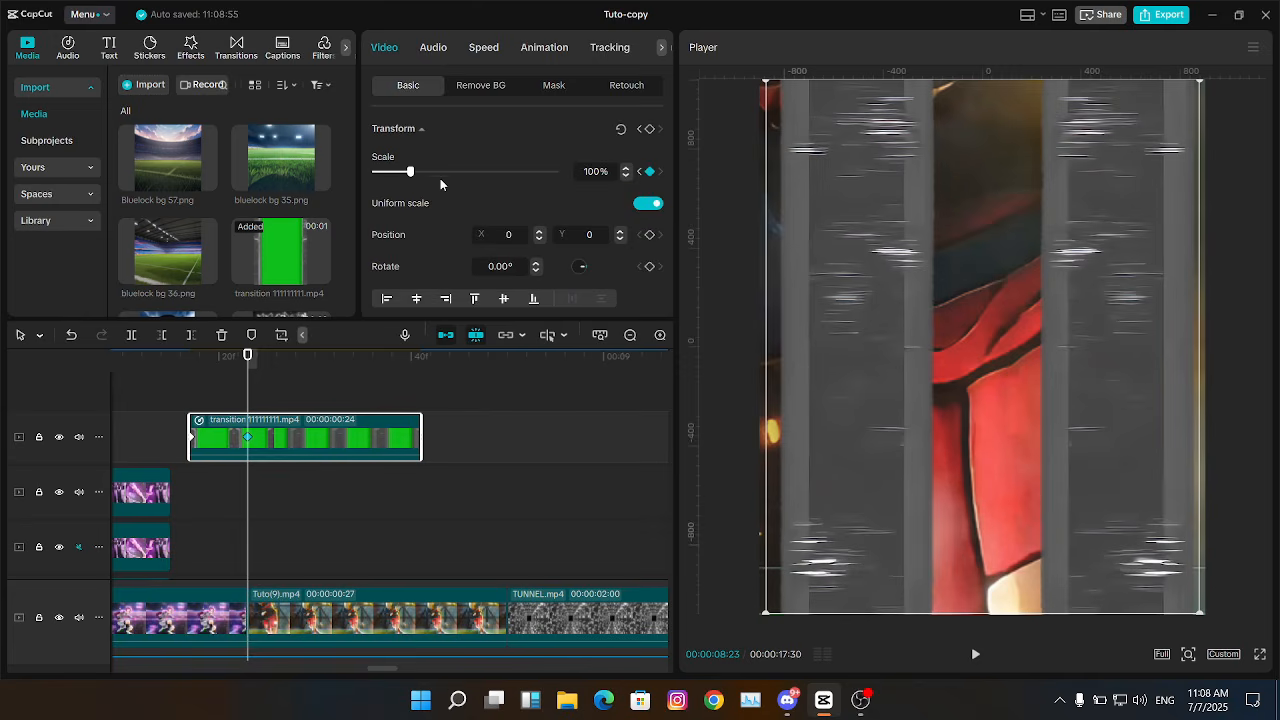
left_click_drag(412, 172, 415, 172)
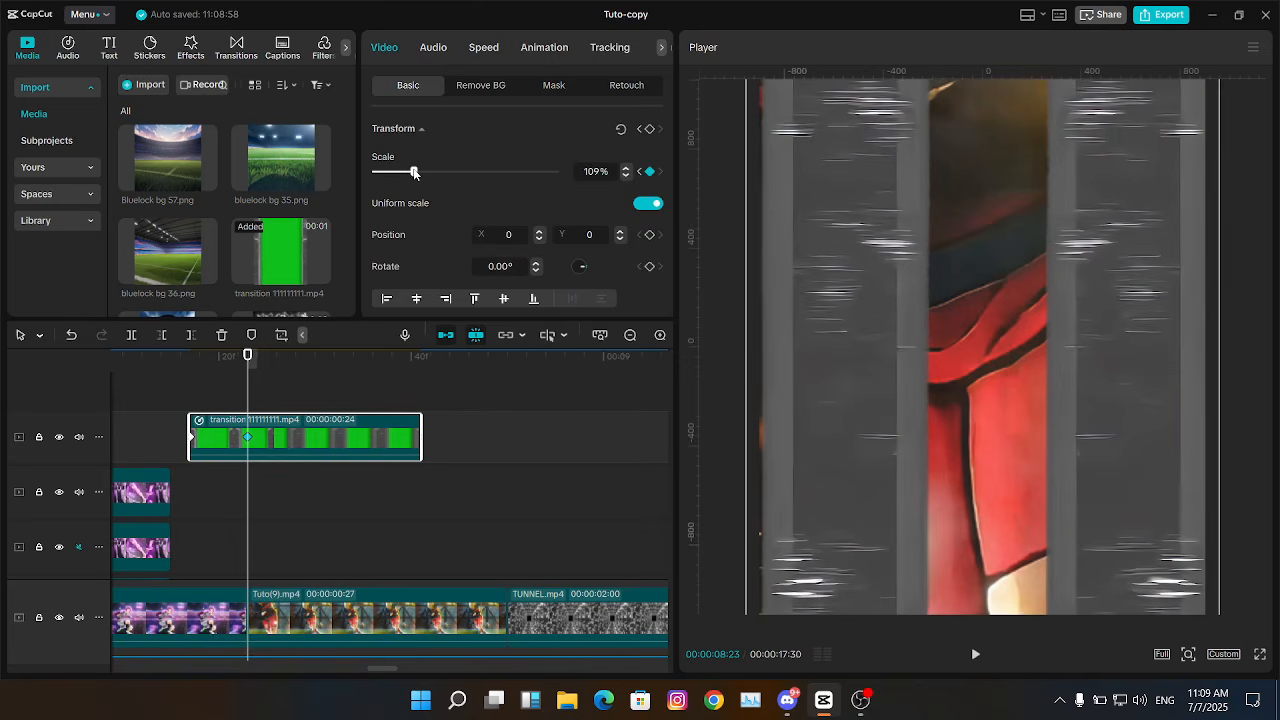
Step: Enlarge the transition clip to 150% at its starting scale keyframe
key("Up")
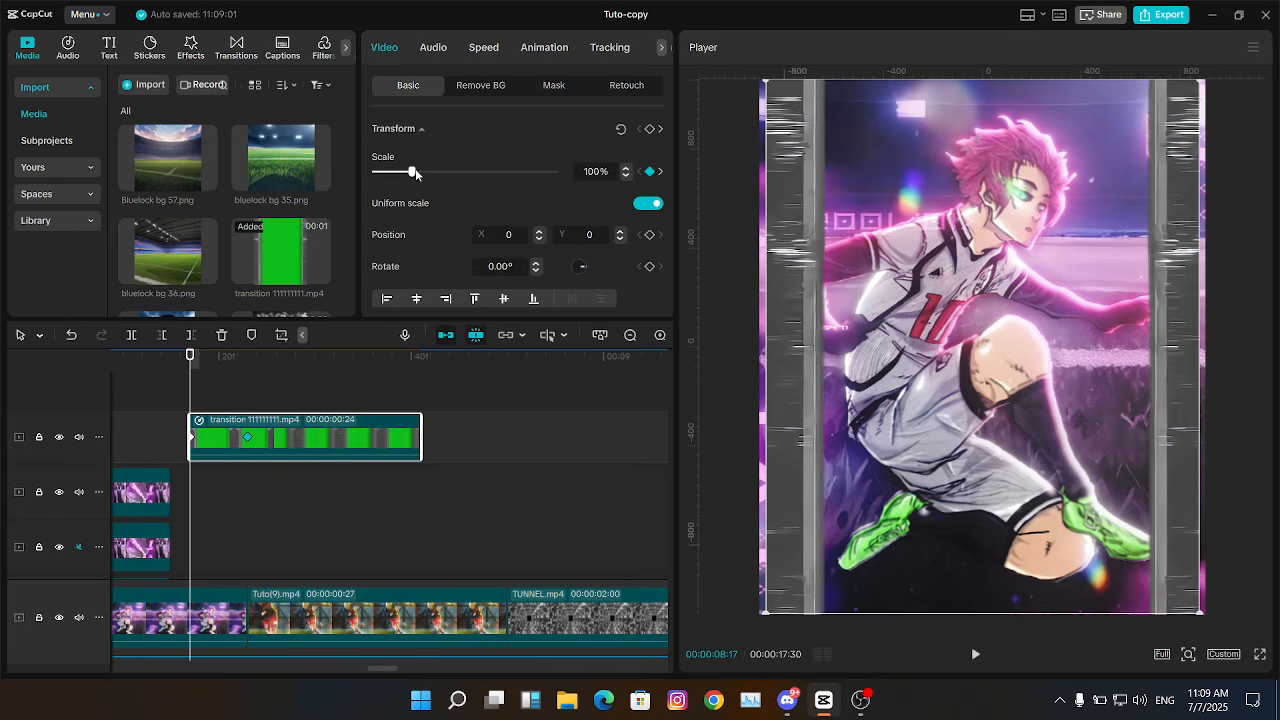
left_click_drag(415, 172, 427, 172)
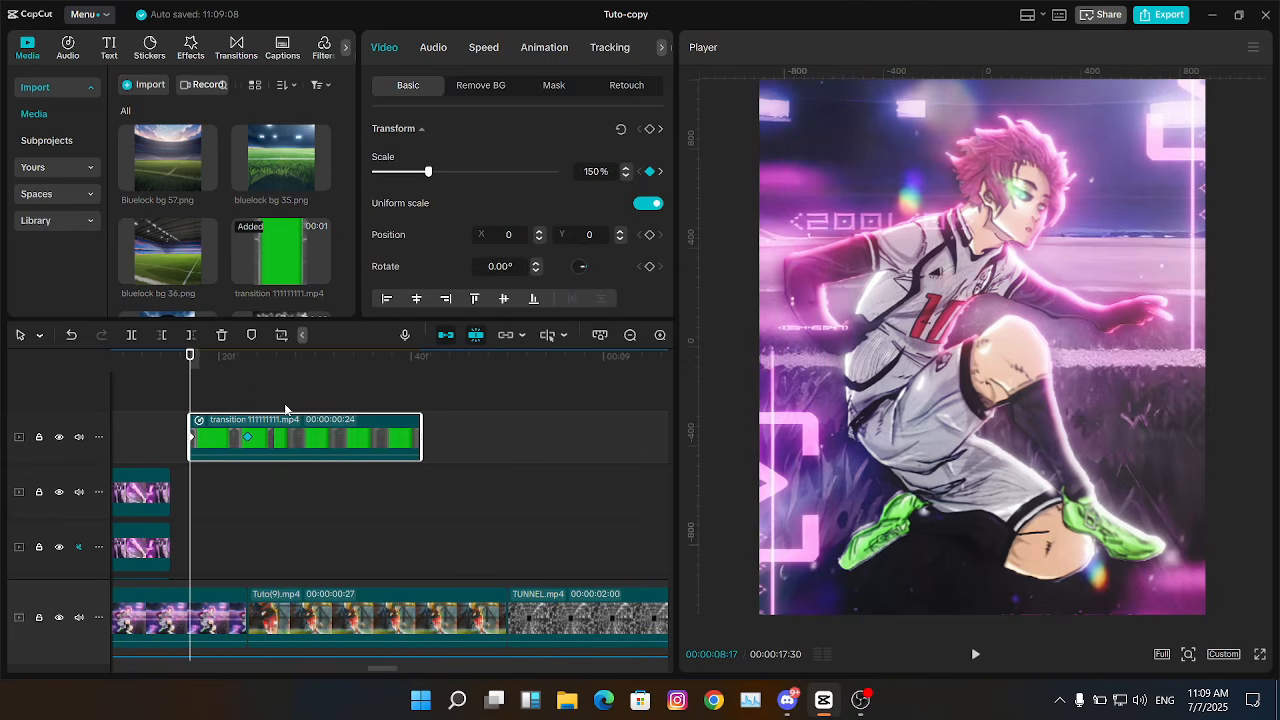
right_click(263, 403)
Step: Play the section from Tuto(7) into Tuto(9) repeatedly to check the split and green-screen transitions in motion
left_click(628, 348)
left_click(630, 335)
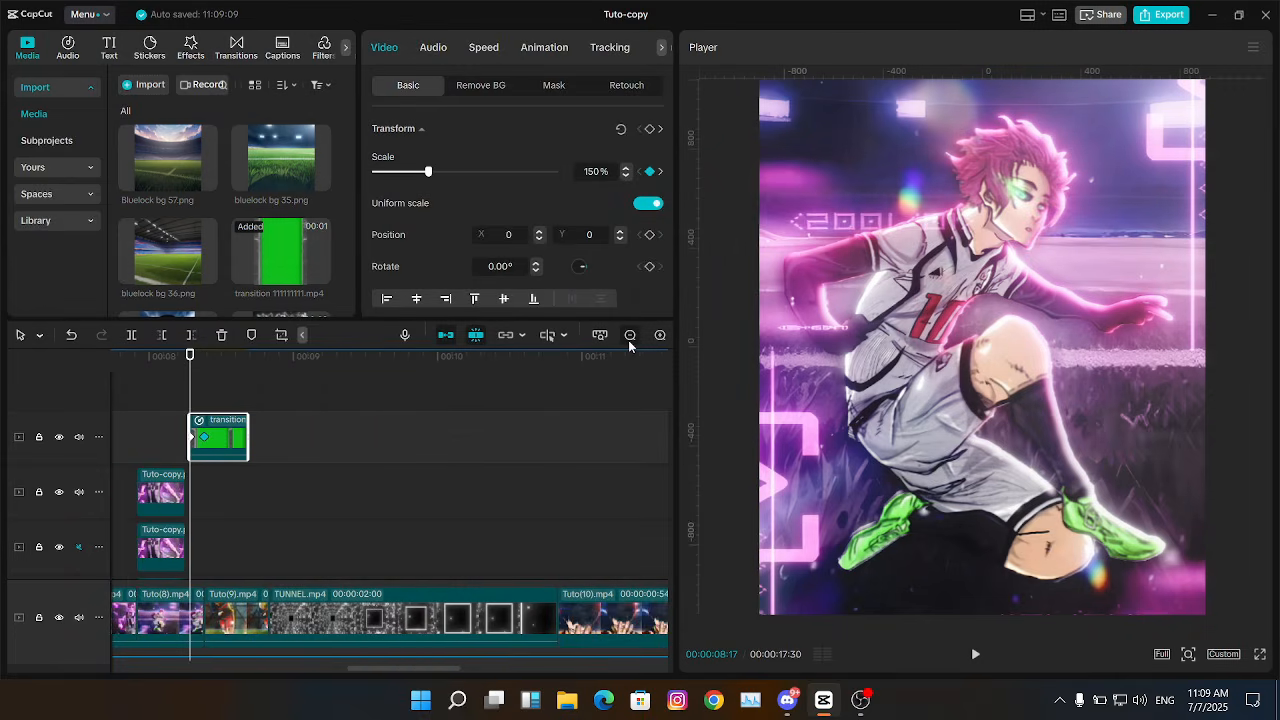
left_click_drag(453, 674, 417, 677)
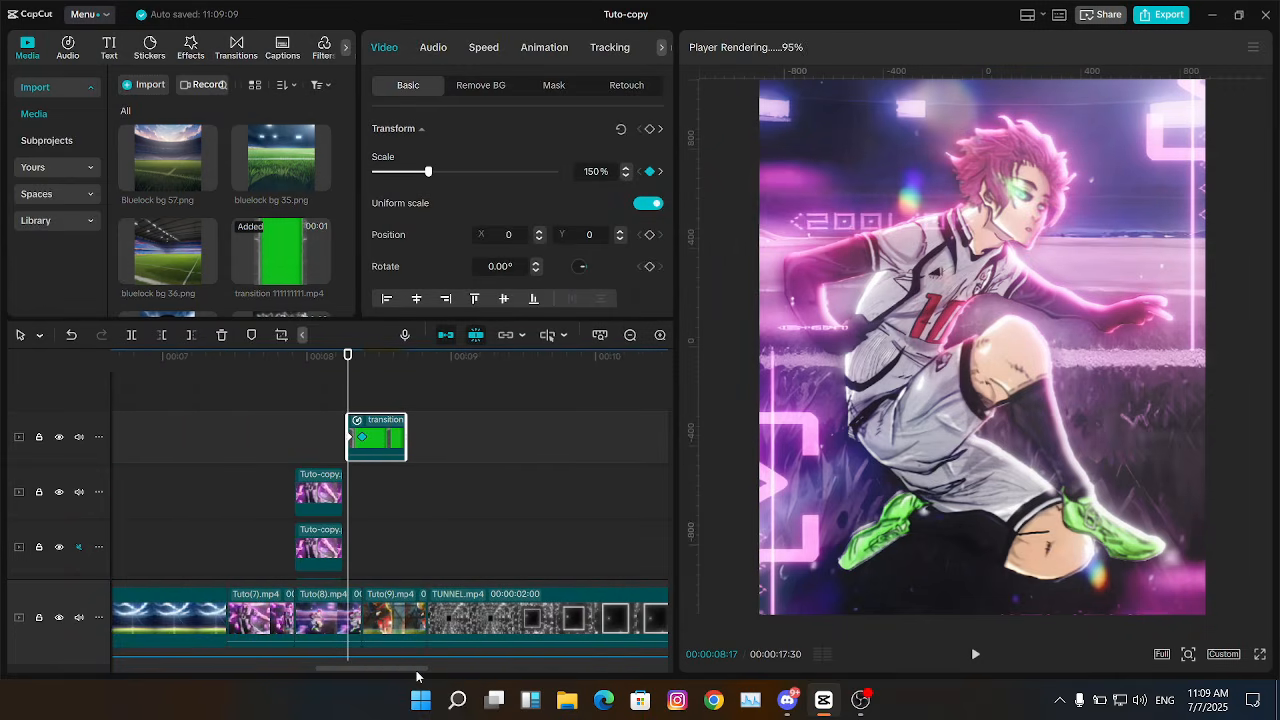
left_click(274, 402)
key("space")
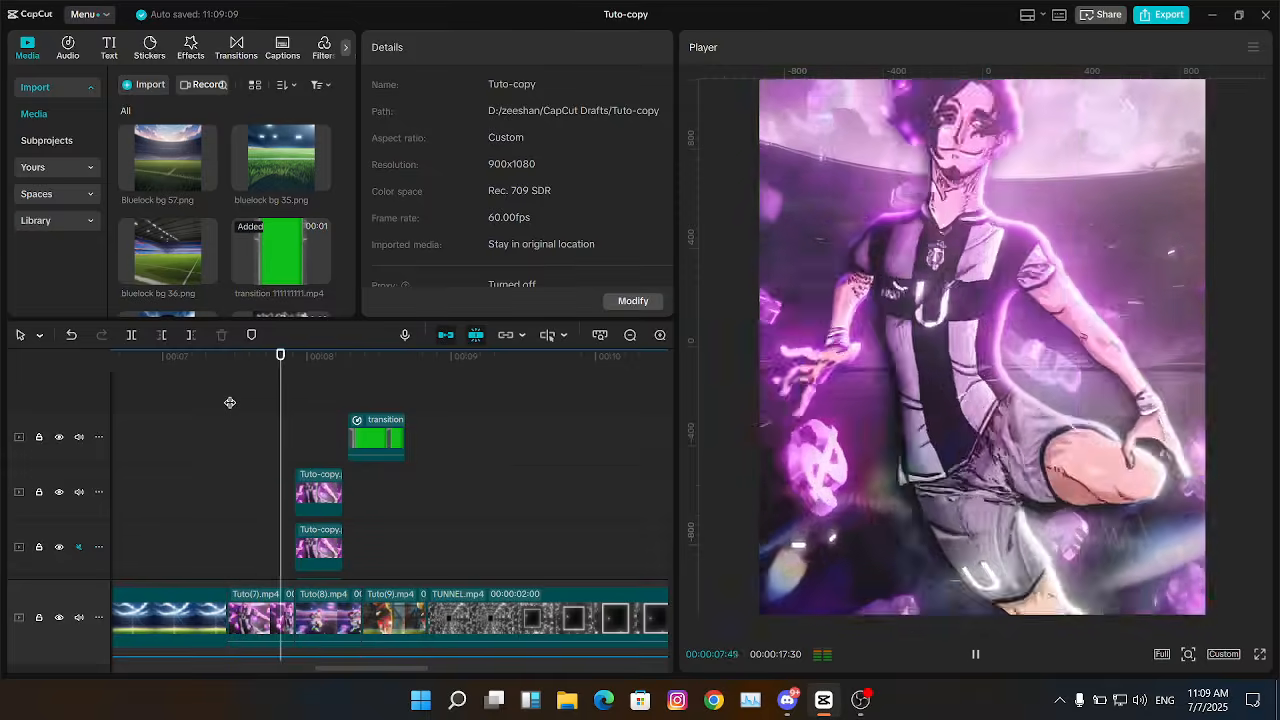
left_click(230, 402)
key("space")
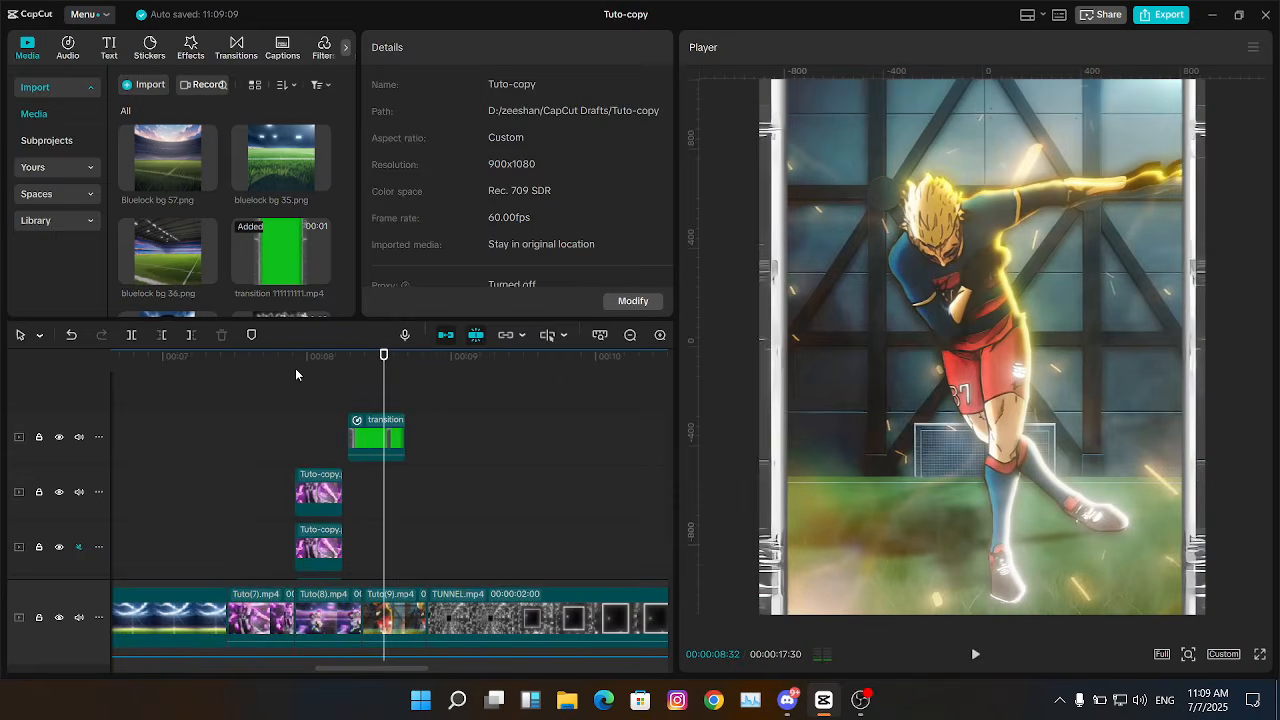
left_click(296, 374)
key("space")
left_click(295, 375)
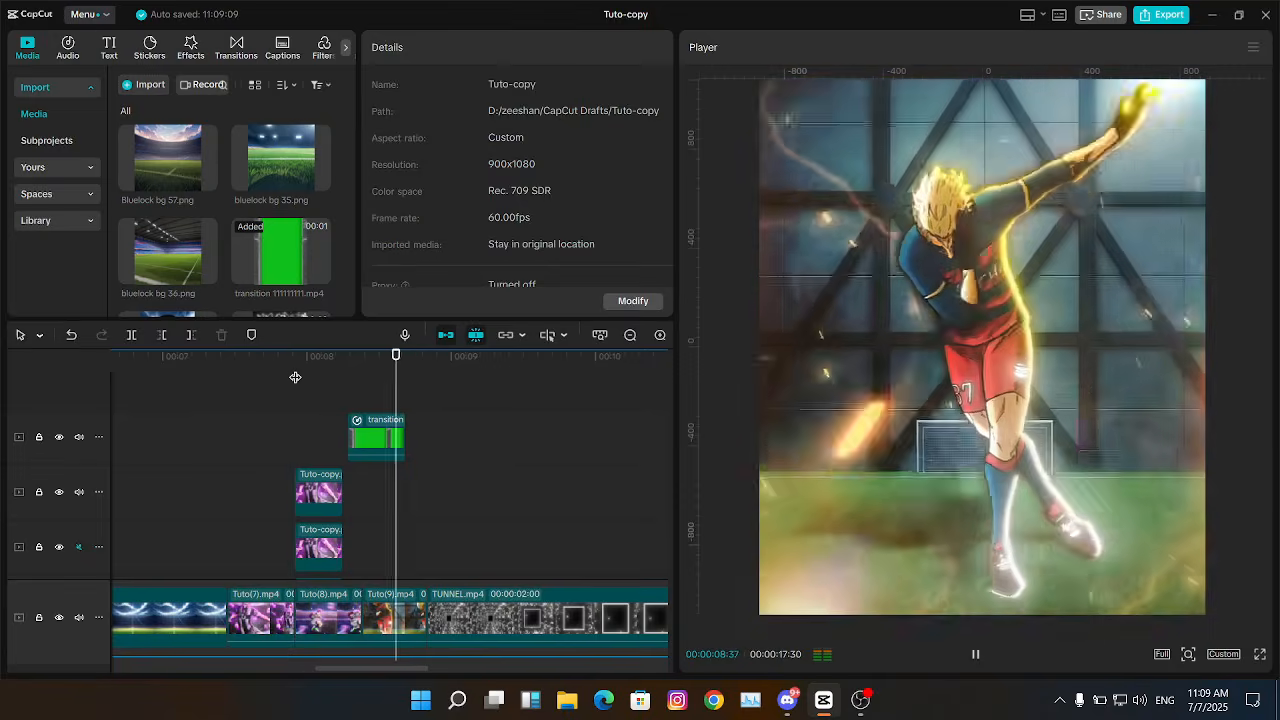
left_click(295, 377)
key("space")
left_click(354, 381)
key("space")
left_click(337, 384)
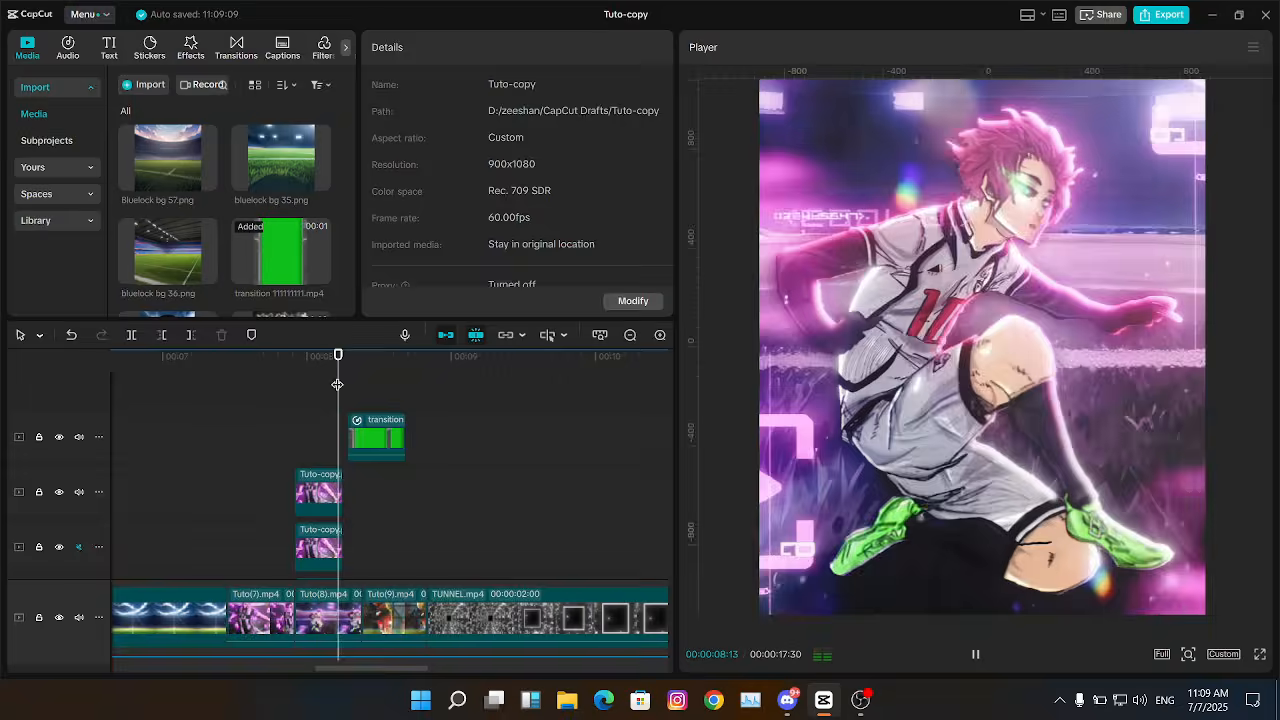
left_click(336, 378)
left_click(226, 400)
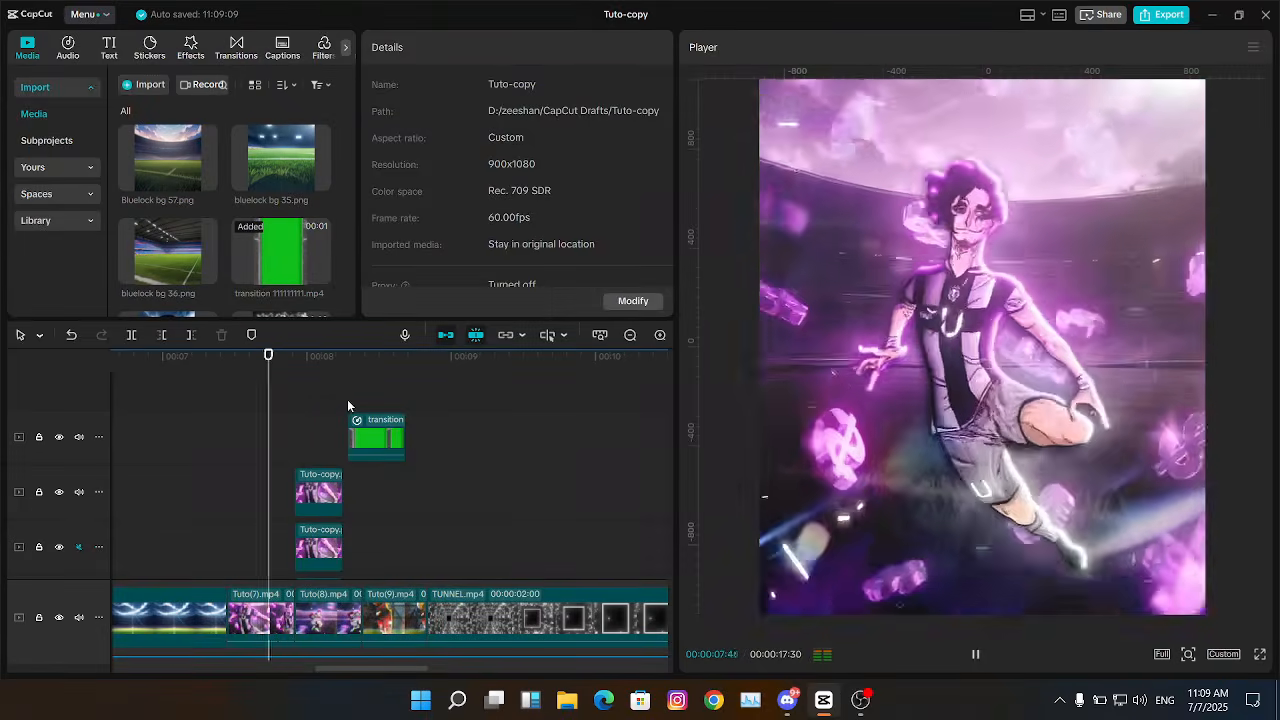
key("space")
Step: Combine Tuto(7) through Tuto(9) and their overlay clips into one compound clip and enable Motion blur with Blur 60
left_click_drag(375, 388, 397, 636)
key("alt+g")
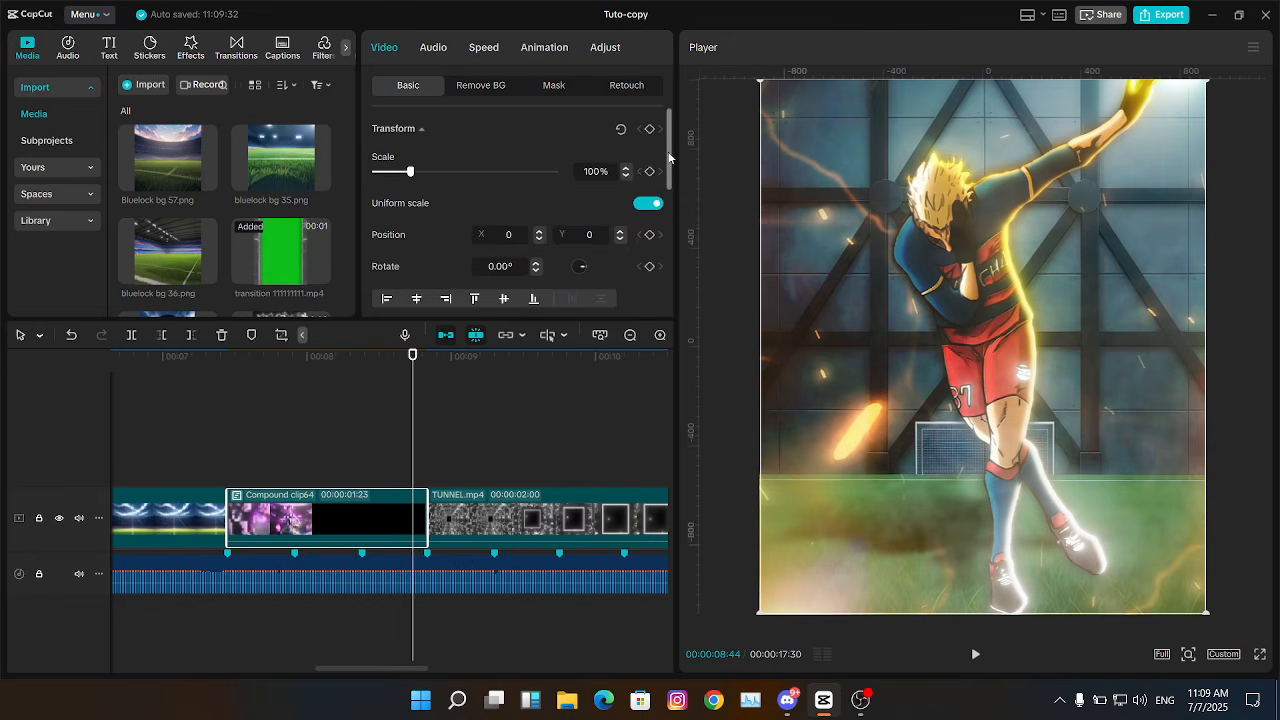
left_click_drag(669, 158, 668, 259)
left_click(376, 270)
scroll(653, 242, "down", 2)
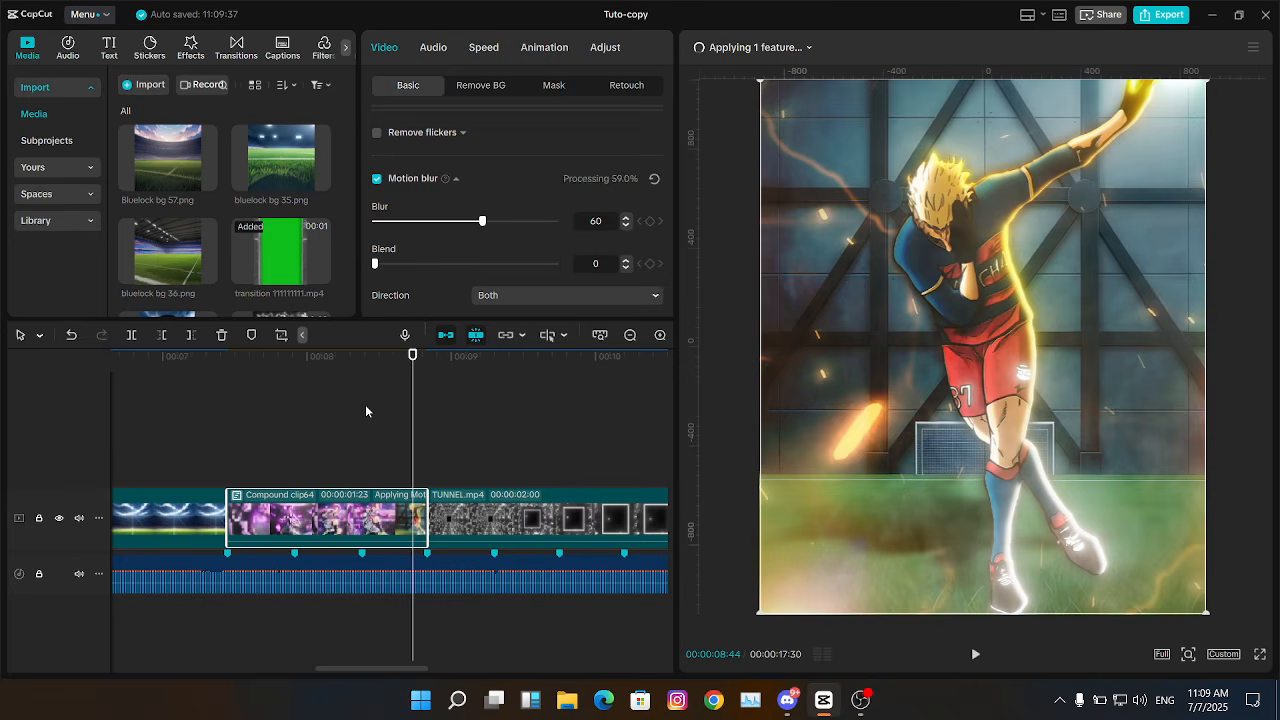
Step: Play back the motion-blurred compound clip and check how the transition covers the cut into Tuto(9)
left_click(632, 338)
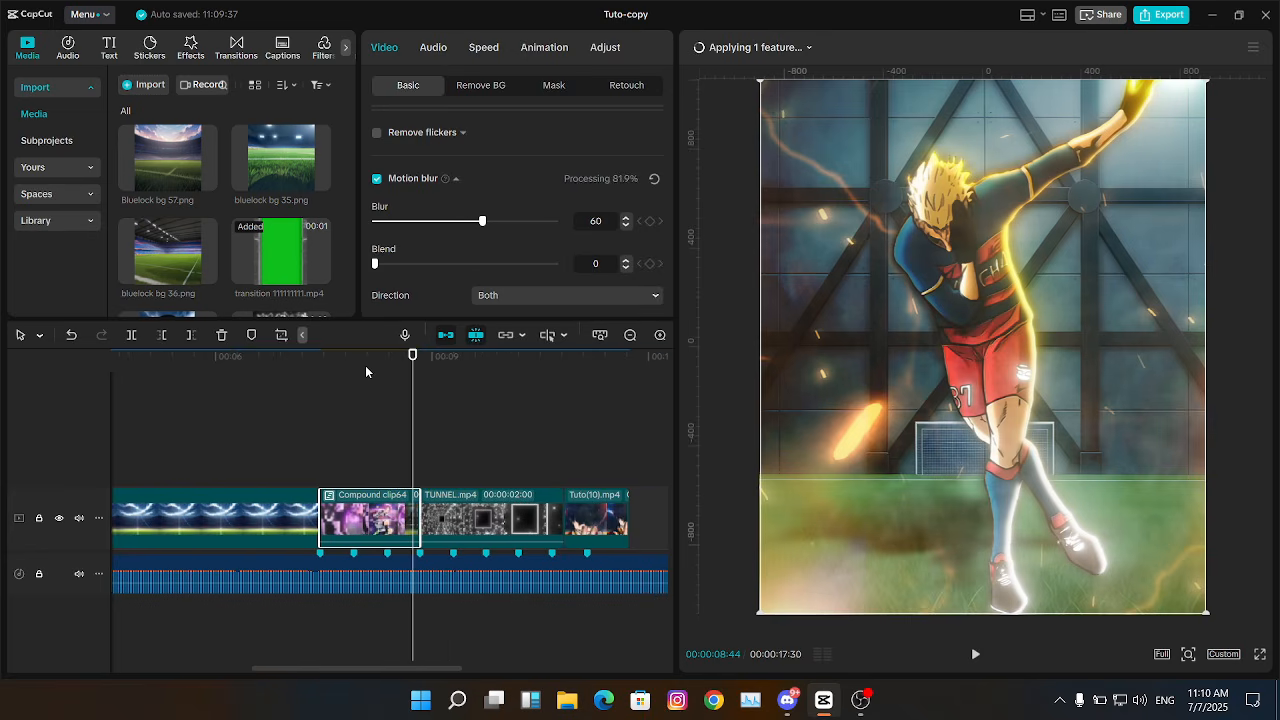
right_click(225, 398)
mouse_move(305, 469)
left_click(413, 463)
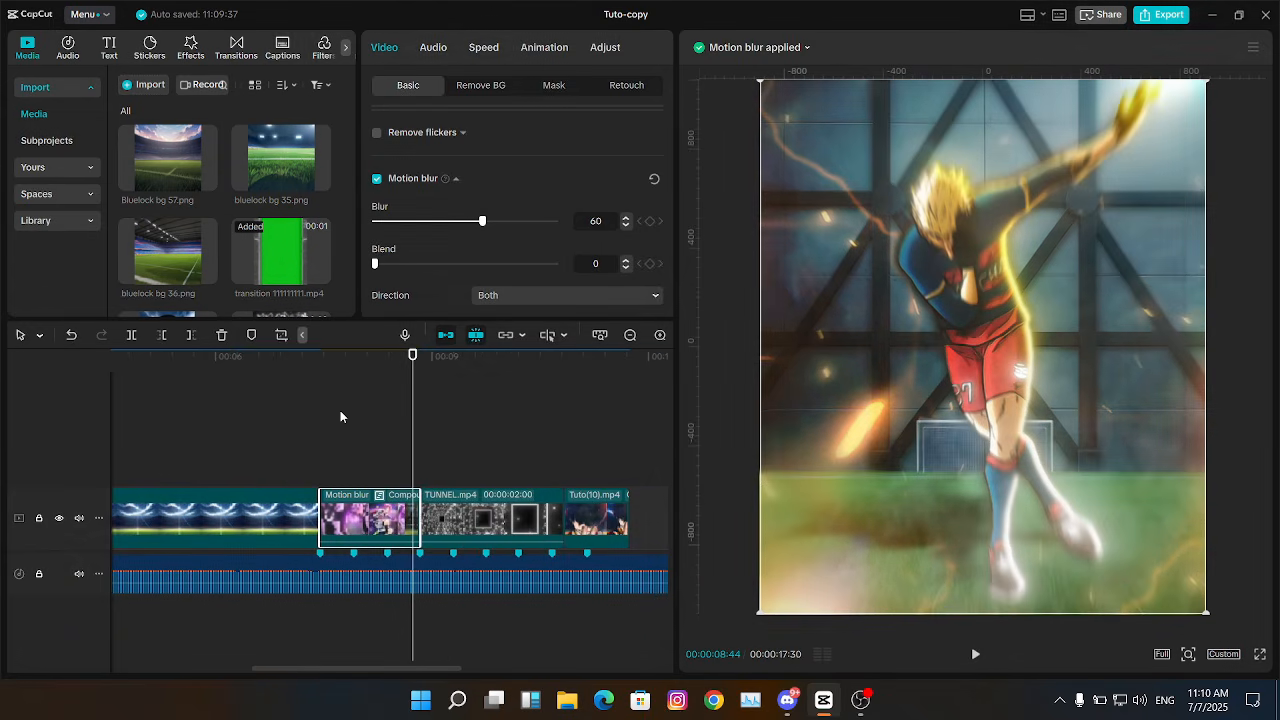
left_click(263, 395)
key("space")
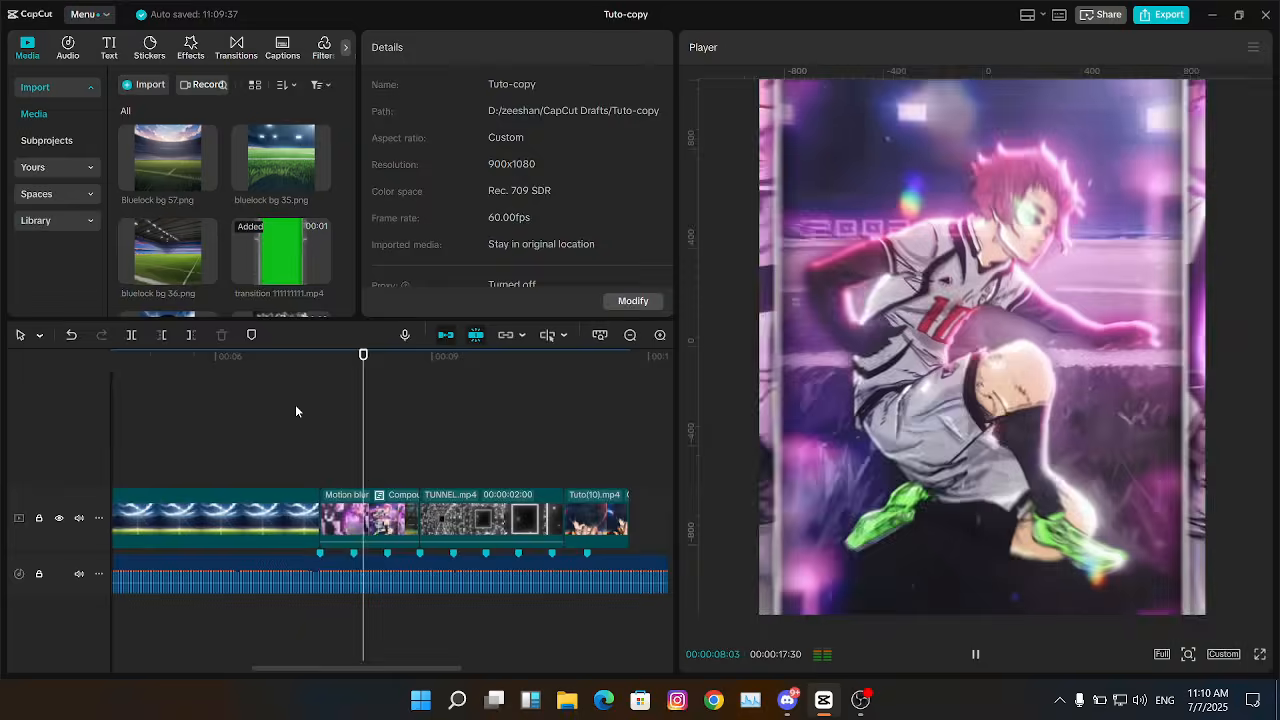
left_click(308, 418)
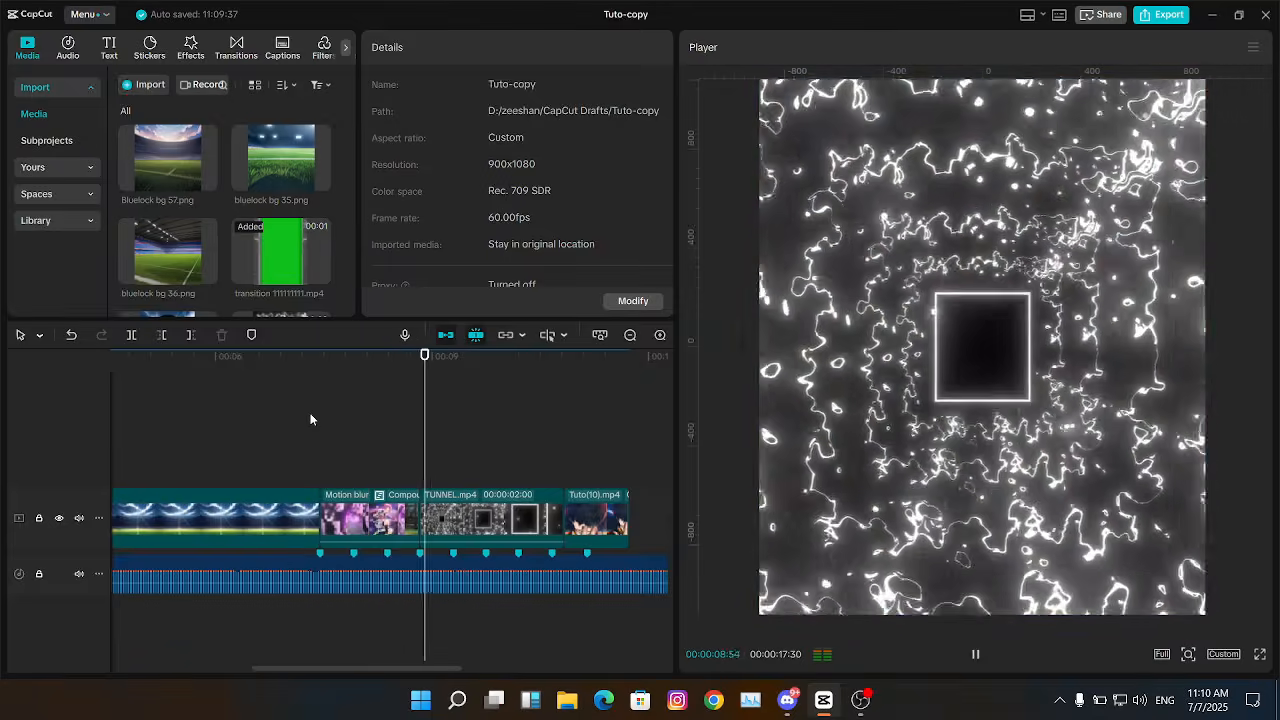
left_click(310, 422)
key("space")
key("space")
key("space")
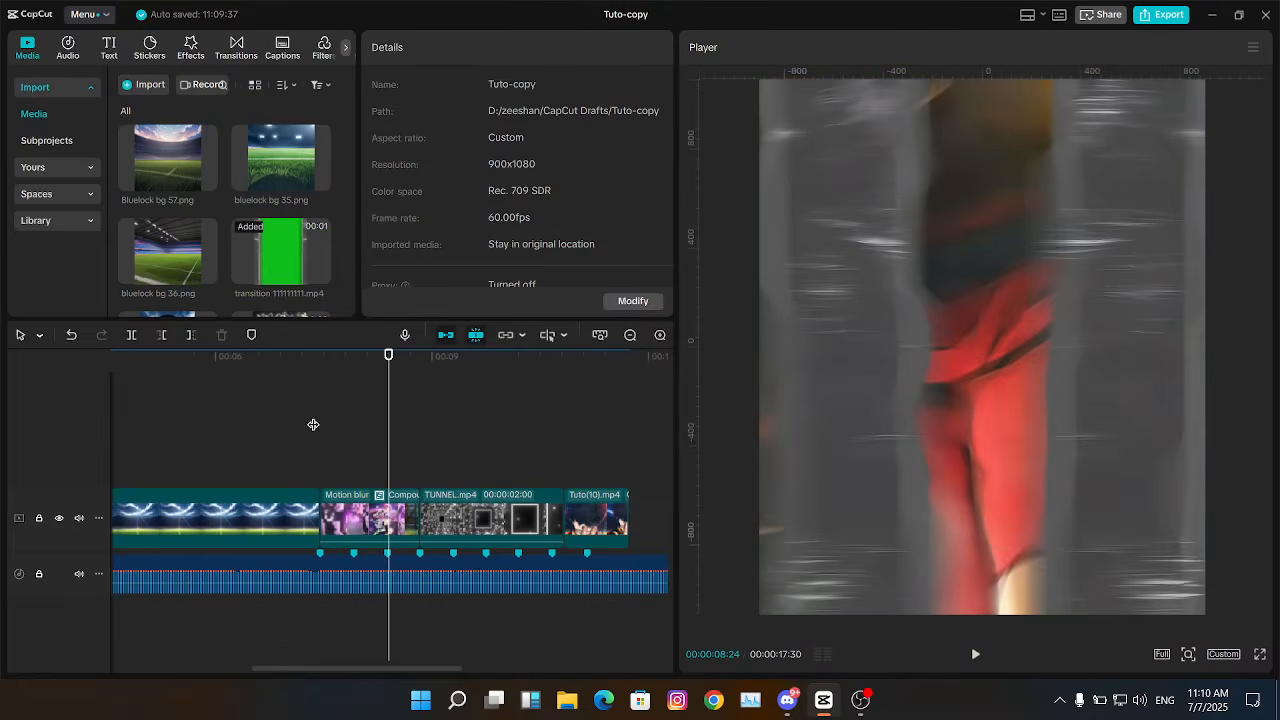
Step: Inside the compound clip, shift the green-screen transition one frame earlier over the Tuto(9) cut, and return to the main timeline
double_click(416, 530)
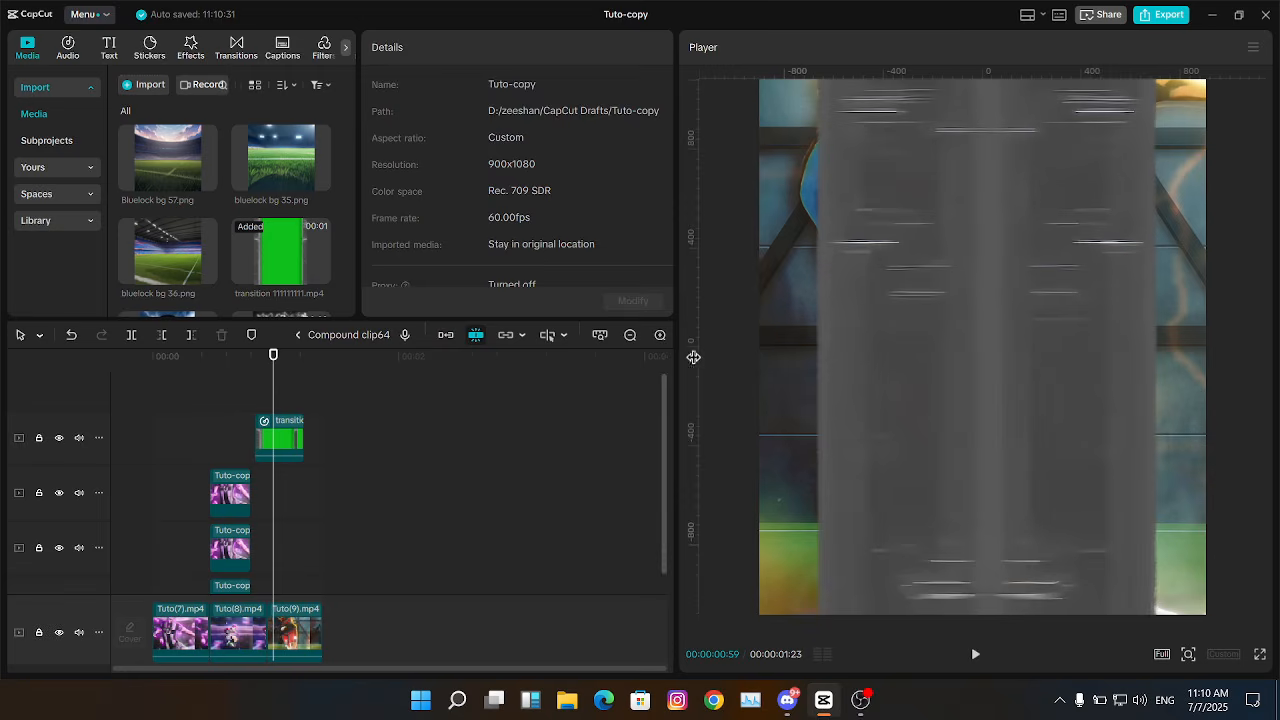
left_click(660, 335)
left_click(660, 335)
left_click(463, 437)
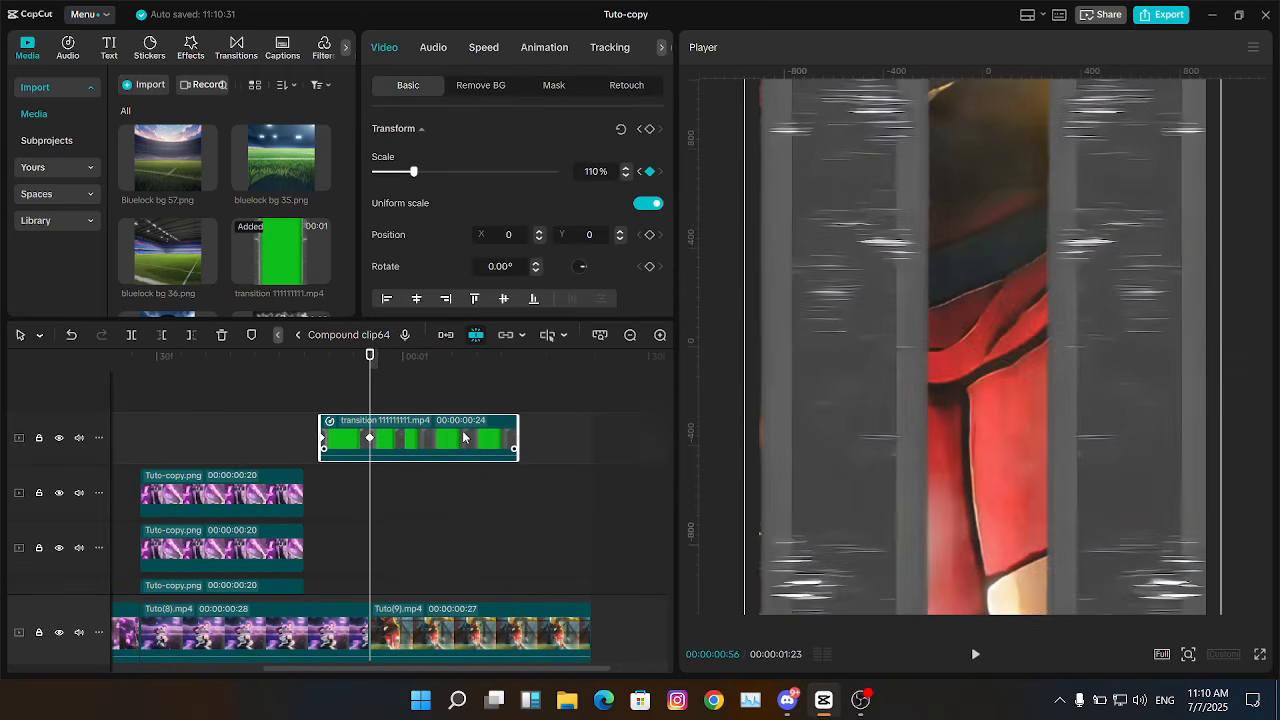
left_click_drag(374, 441, 391, 445)
key("Left")
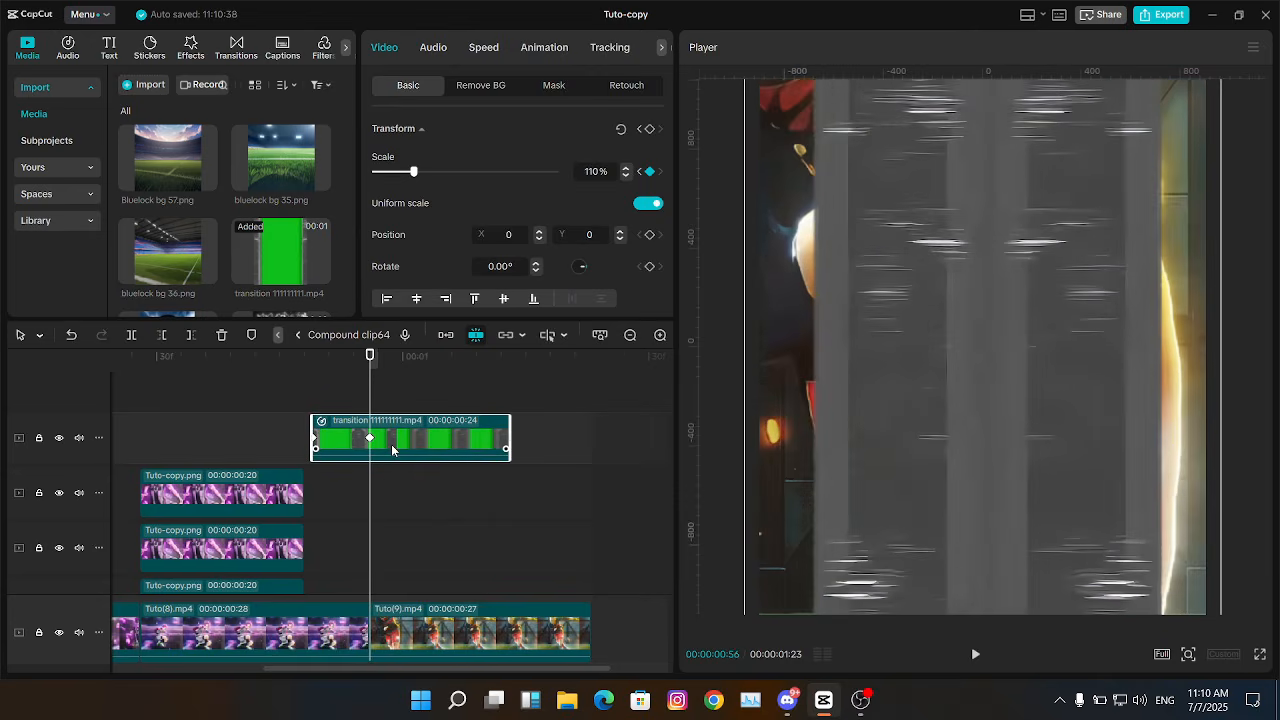
left_click(300, 336)
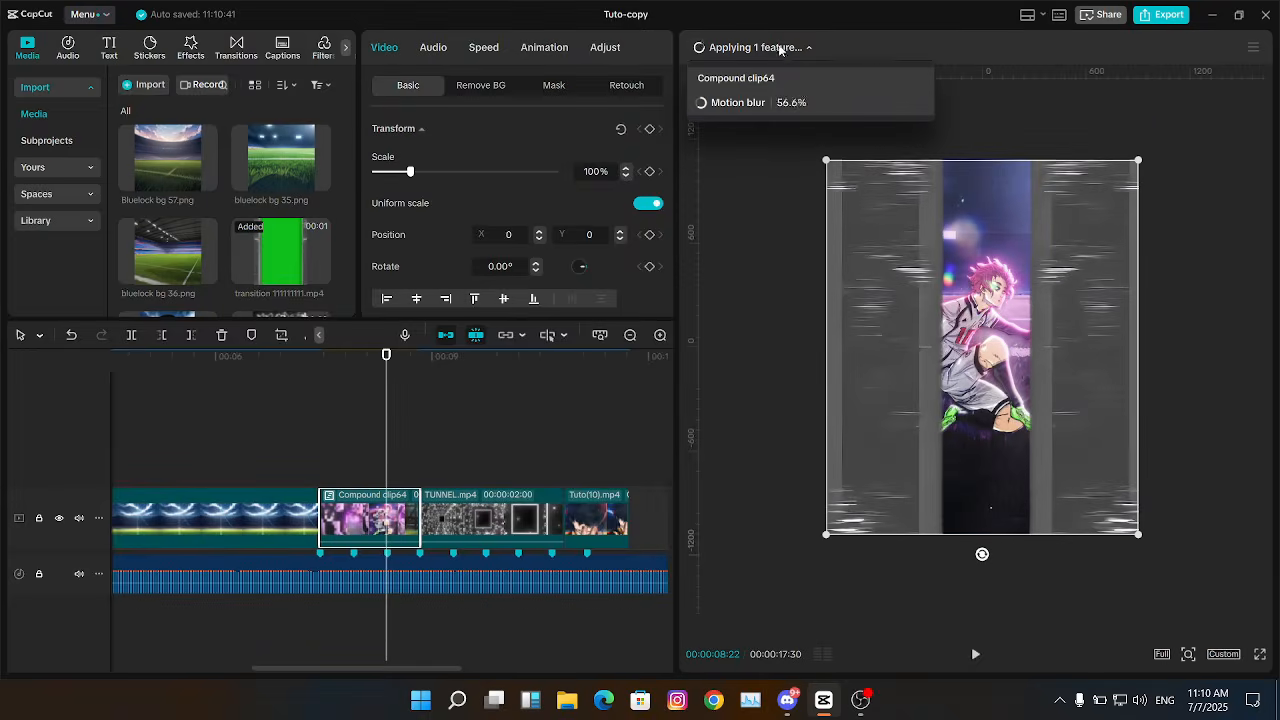
Step: Play the updated compound clip from just before its start to review the retimed transition
left_click(251, 408)
key("space")
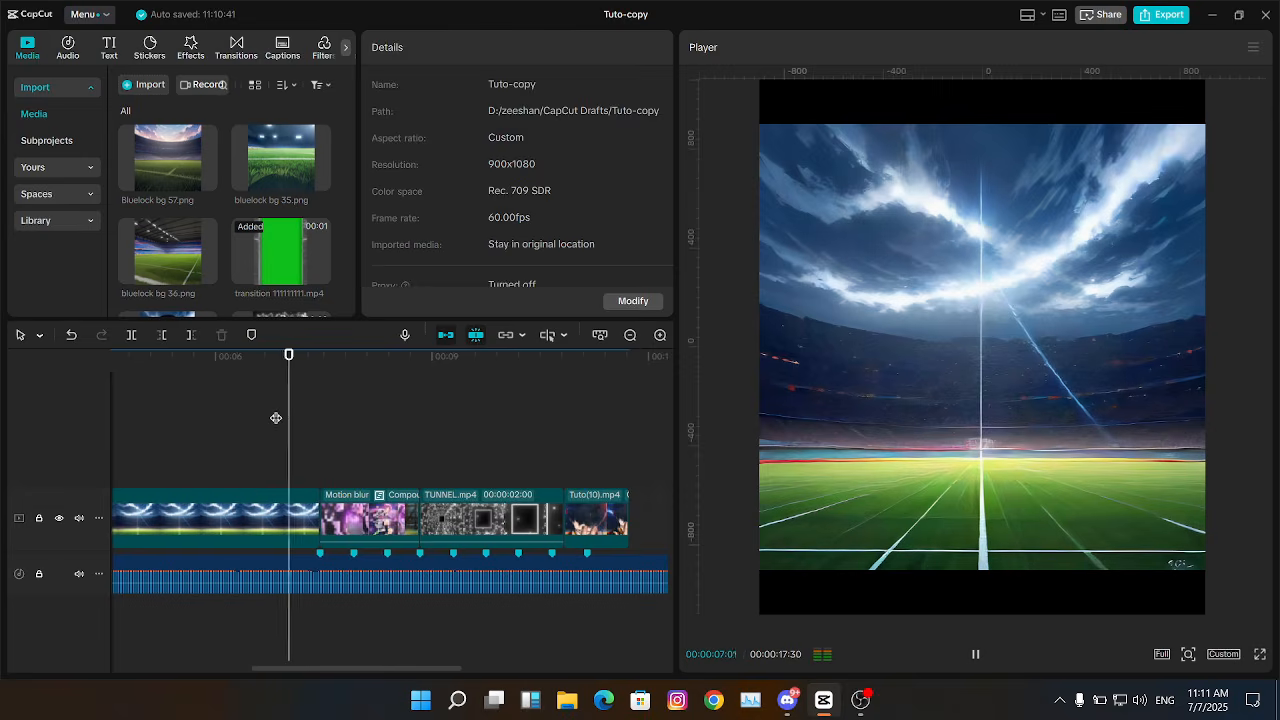
left_click(310, 431)
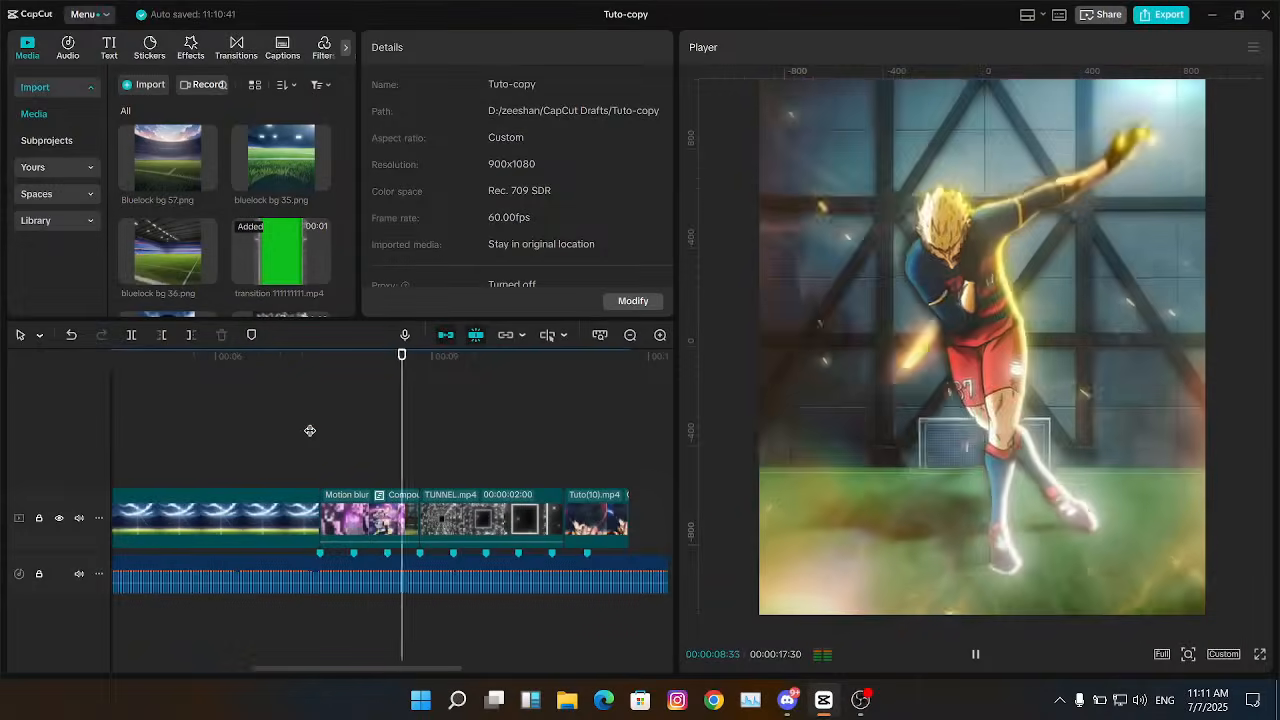
key("space")
left_click(386, 445)
key("space")
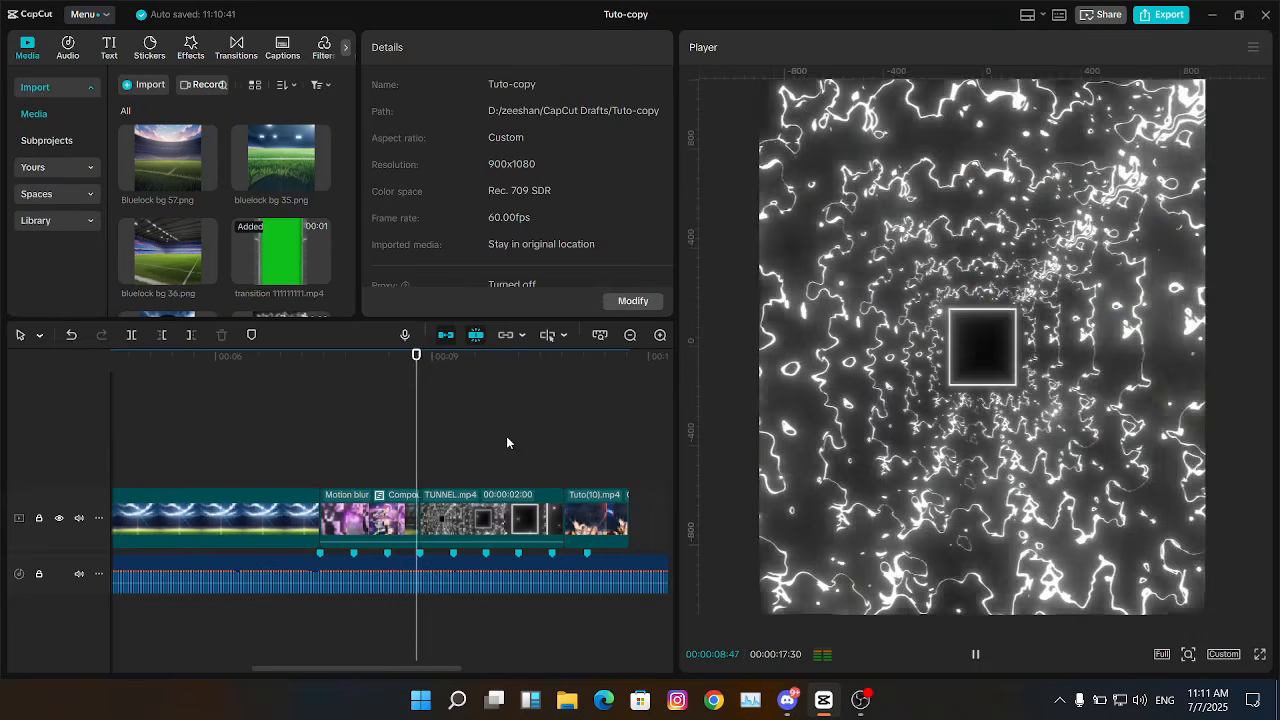
key("space")
Step: Preview the TUNNEL.mp4 clip and its cut into Tuto(10)
left_click(662, 340)
left_click(562, 528)
left_click(630, 336)
key("space")
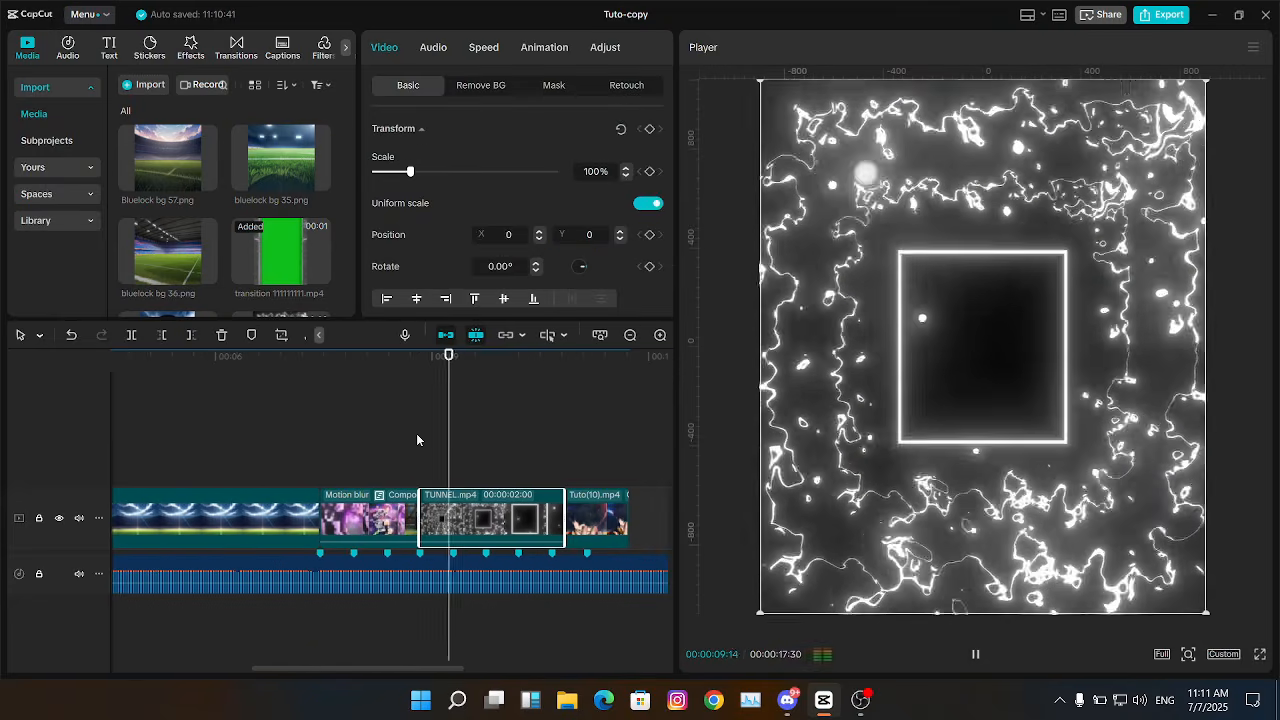
left_click(417, 440)
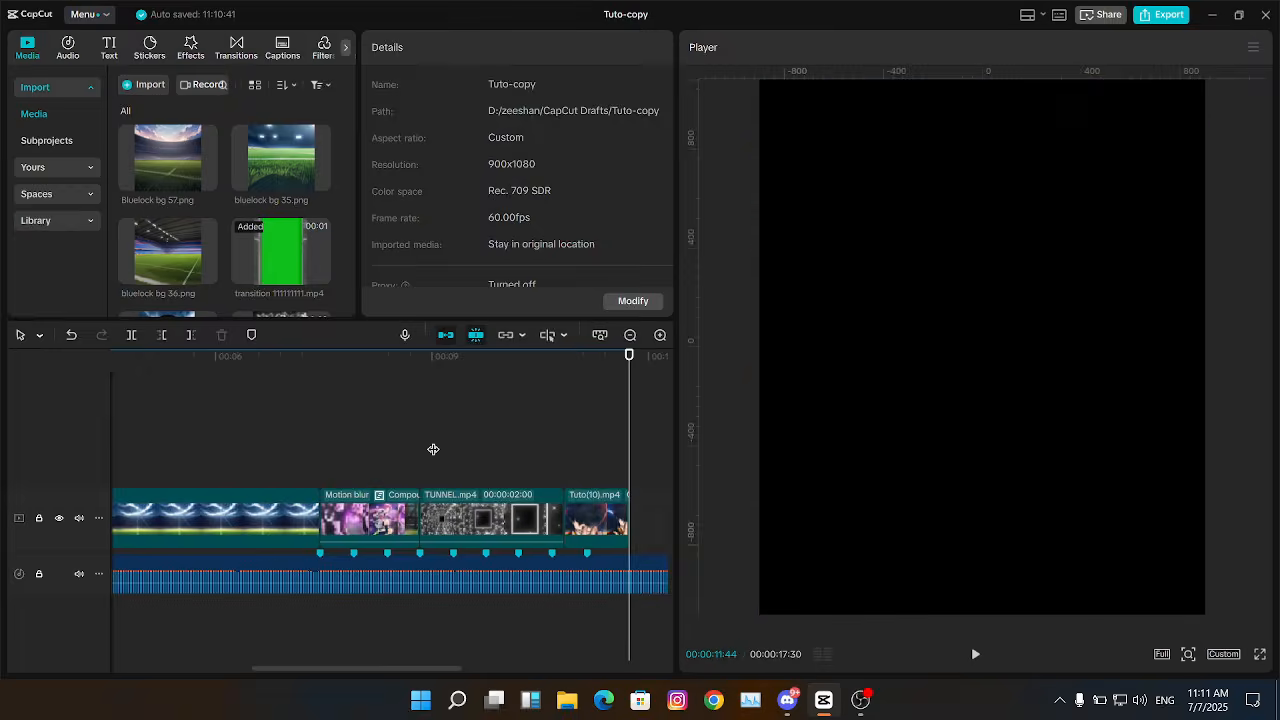
key("space")
key("space")
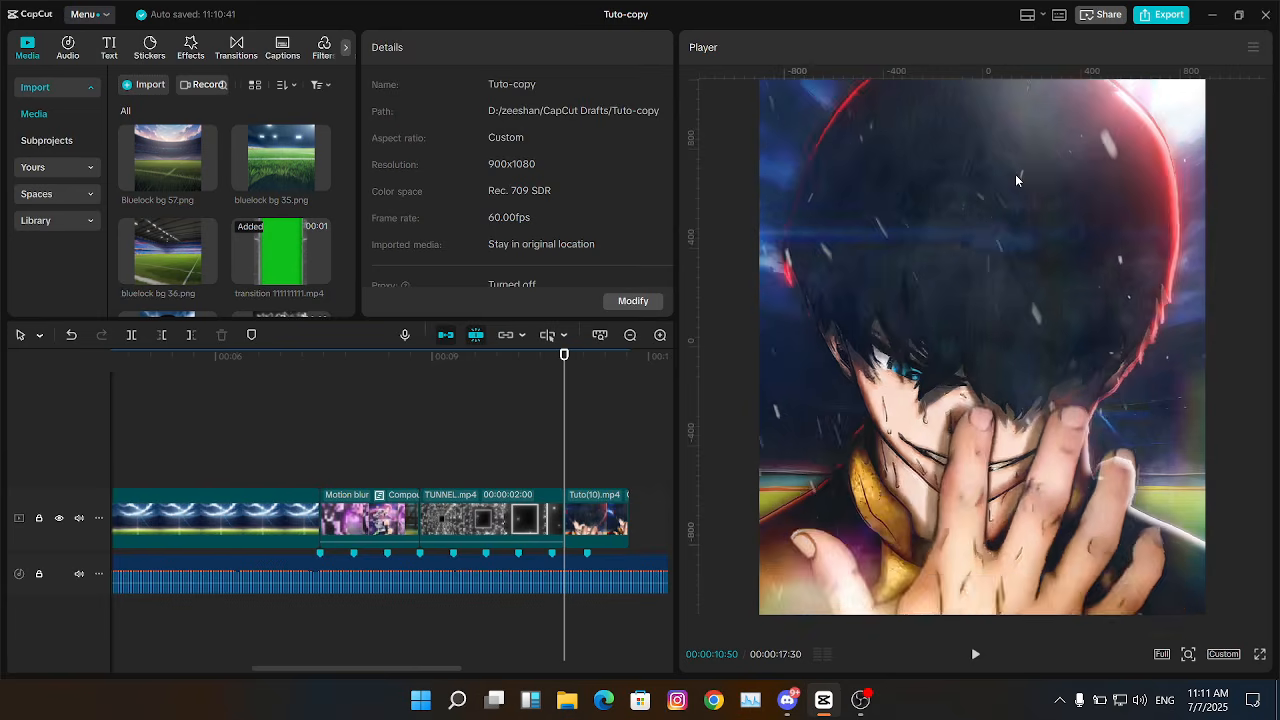
Step: Export a Tuto(10) frame as PNG still Tuto-copy(1) at 1600*1920 and place it on the main track beneath TUNNEL.mp4
left_click(1253, 47)
left_click(1200, 118)
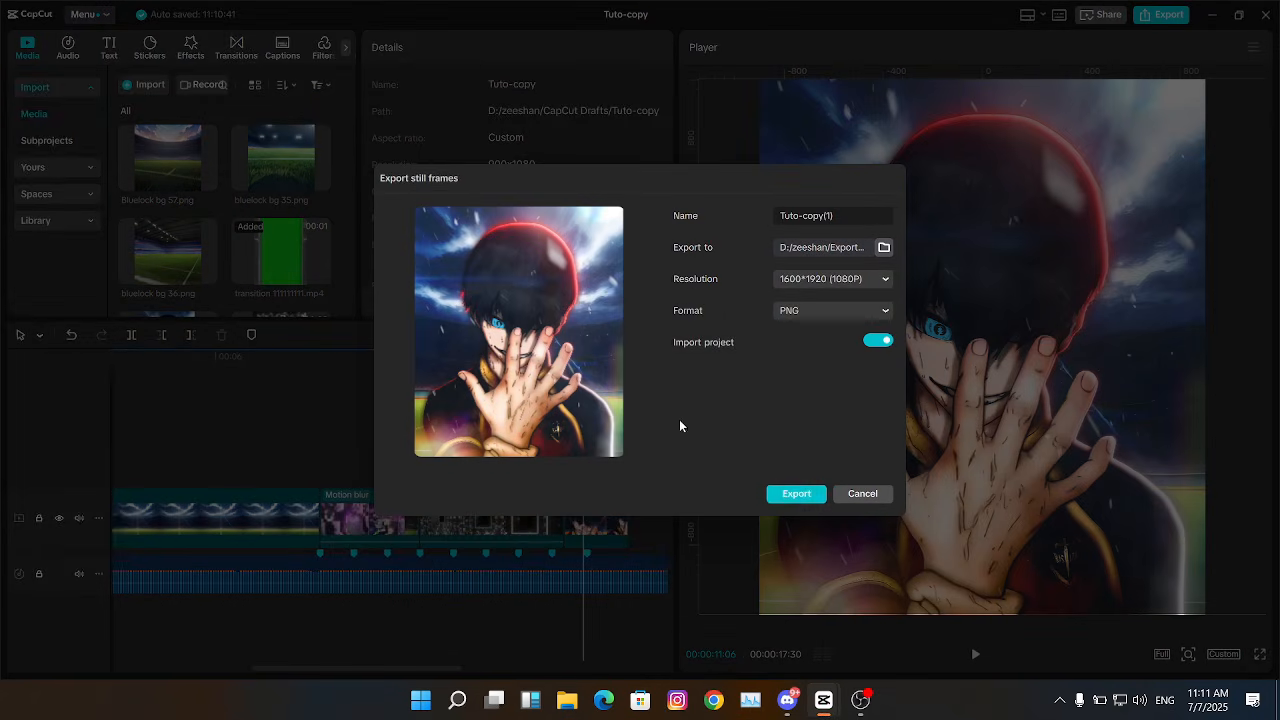
left_click(795, 494)
left_click_drag(280, 257, 402, 408)
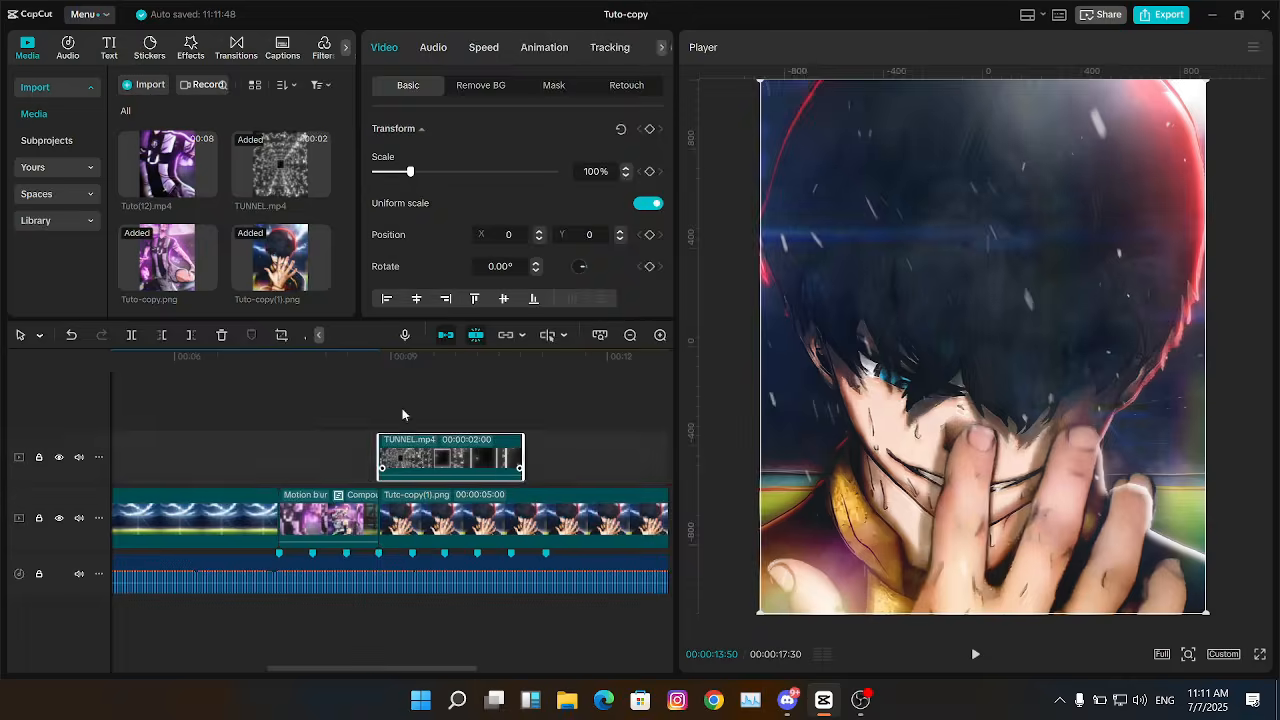
Step: Change the TUNNEL.mp4 overlay's blend mode to let the still below show through its dark areas
left_click(397, 454)
scroll(520, 200, "down", 5)
left_click(377, 129)
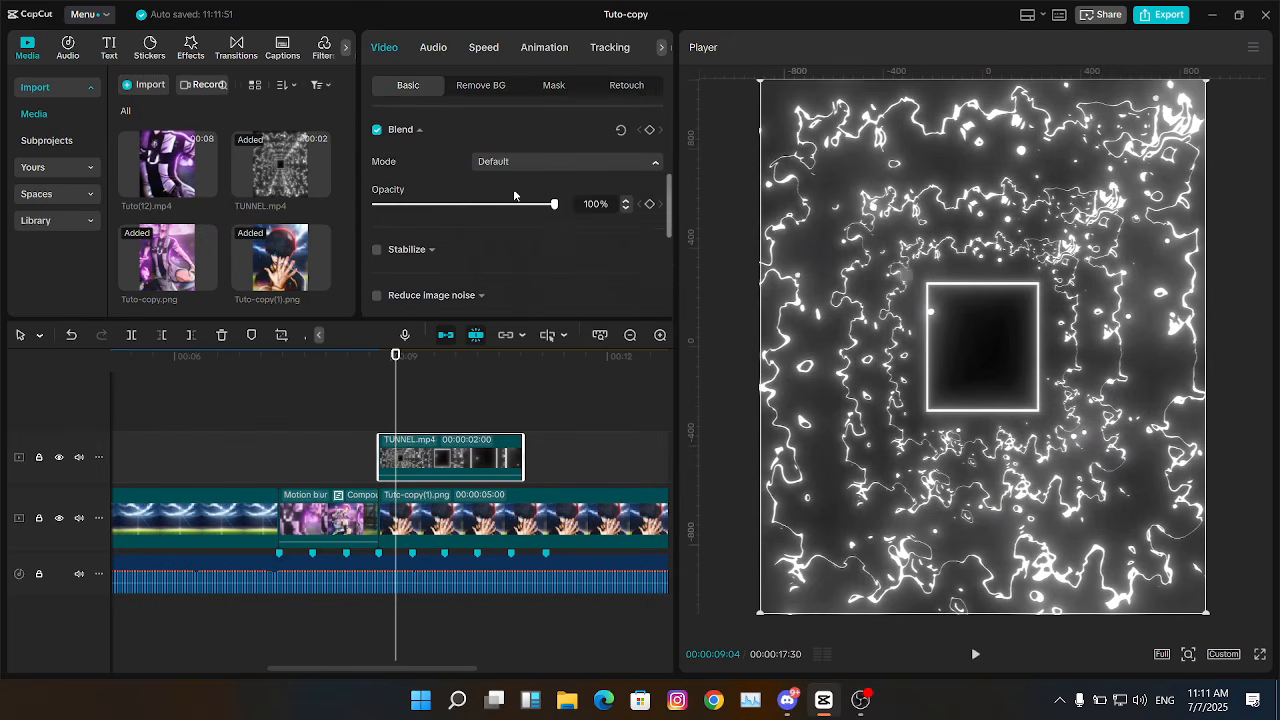
left_click(530, 161)
left_click(527, 240)
Step: Trim the Tuto-copy(1).png still to end together with the TUNNEL.mp4 overlay, directly before Tuto(10)
key("Down")
key("w")
left_click(522, 524)
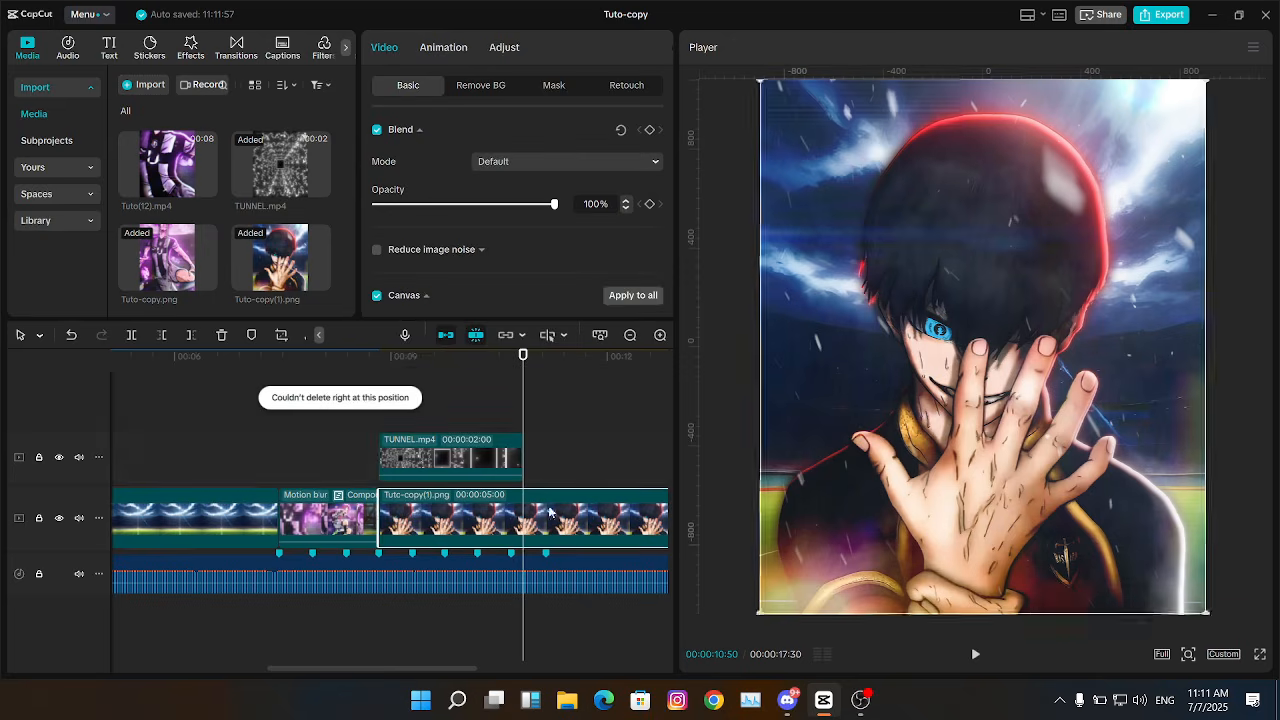
key("w")
Step: Scale the Tuto-copy(1).png still down to 14% at its first frame to fit the tunnel's centre frame
key("Up")
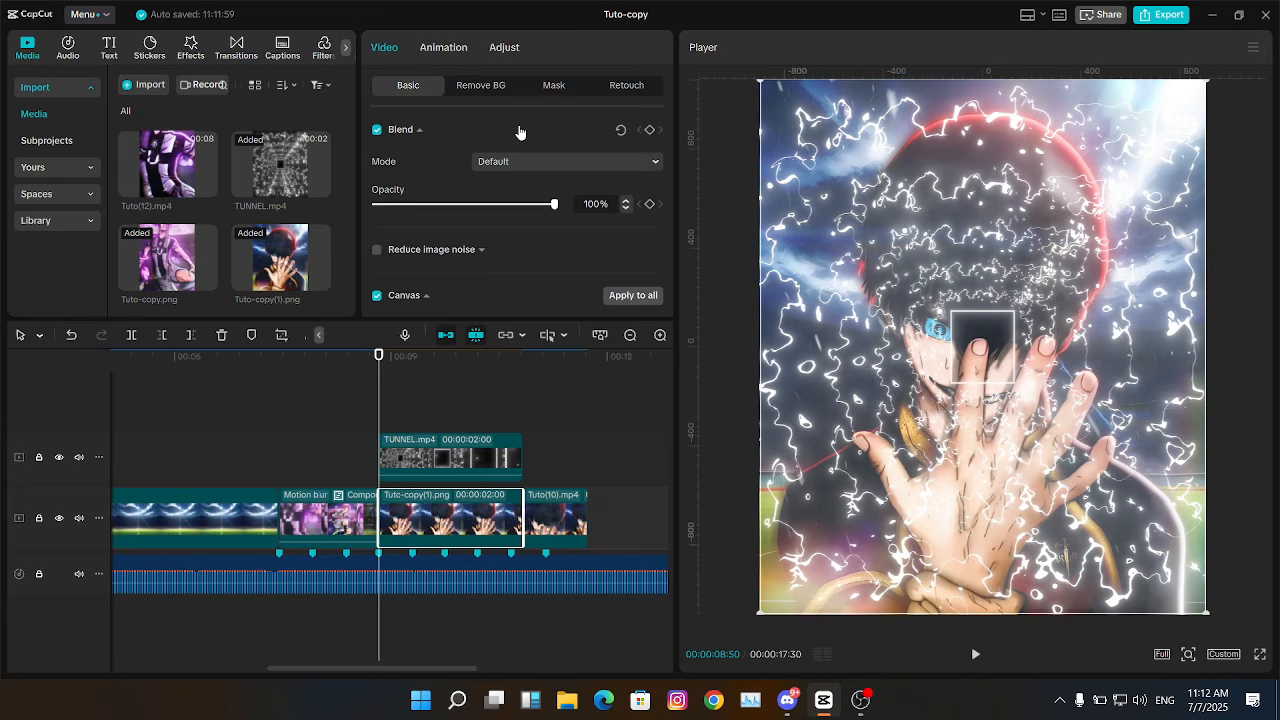
scroll(669, 221, "up", 5)
left_click_drag(554, 155, 379, 166)
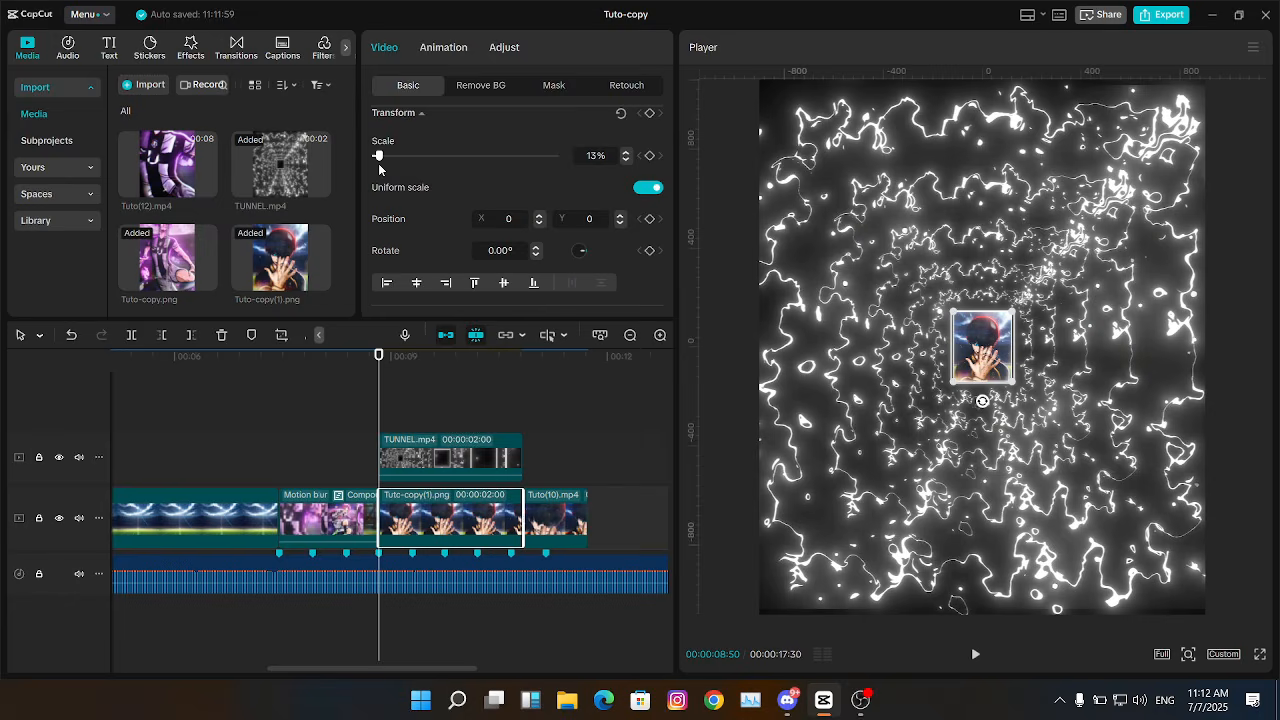
scroll(956, 298, "up", 4)
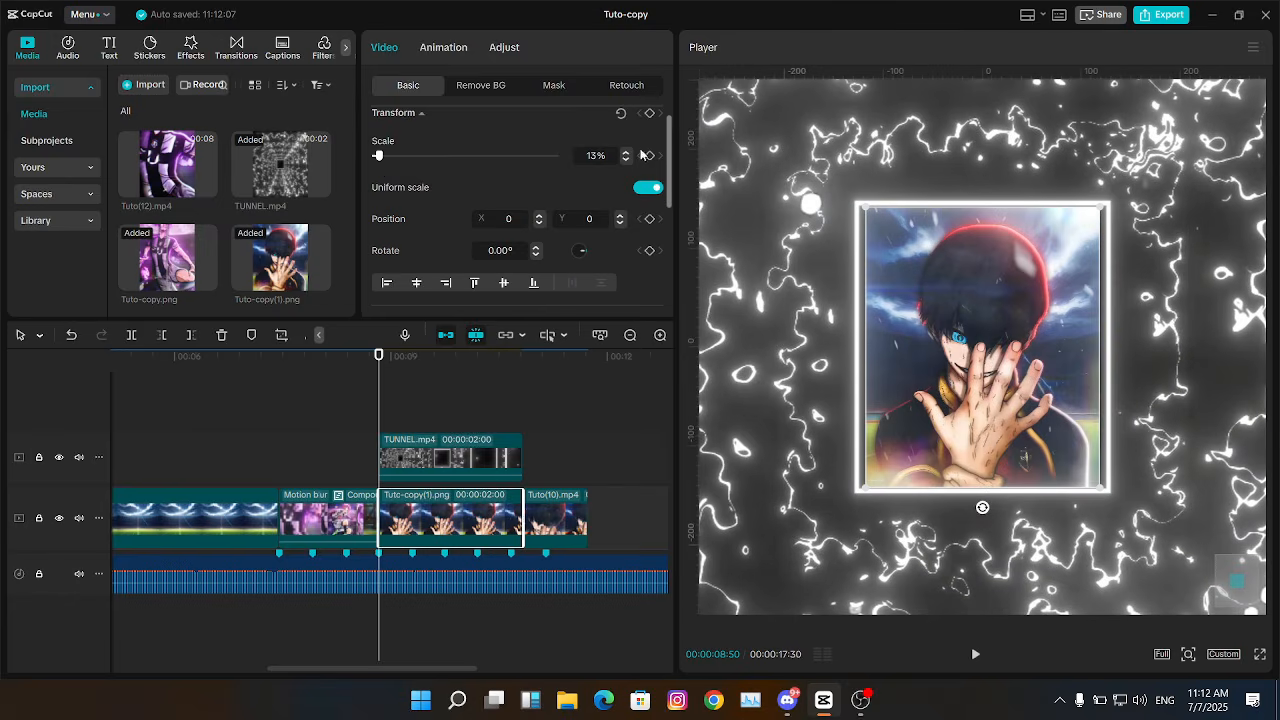
left_click(626, 152)
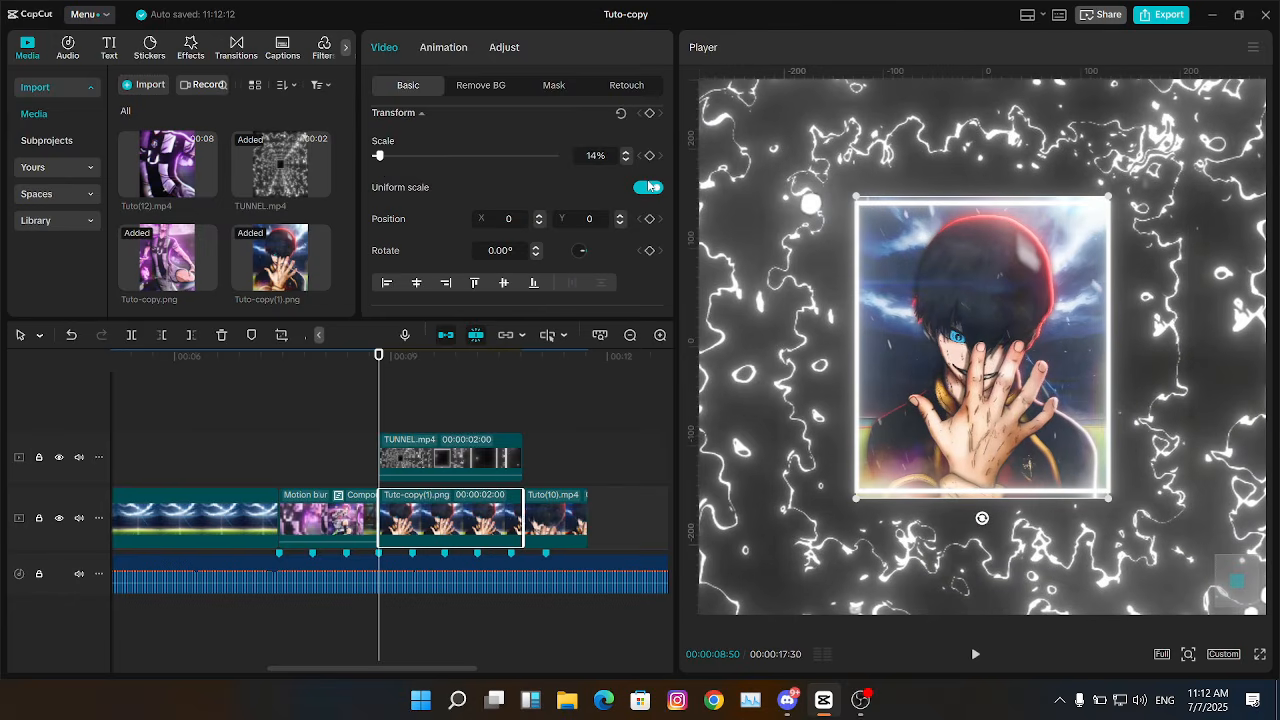
Step: Add a Rectangle mask to the Tuto-copy(1).png still and size it to the tunnel's white centre frame
left_click(554, 85)
left_click(444, 140)
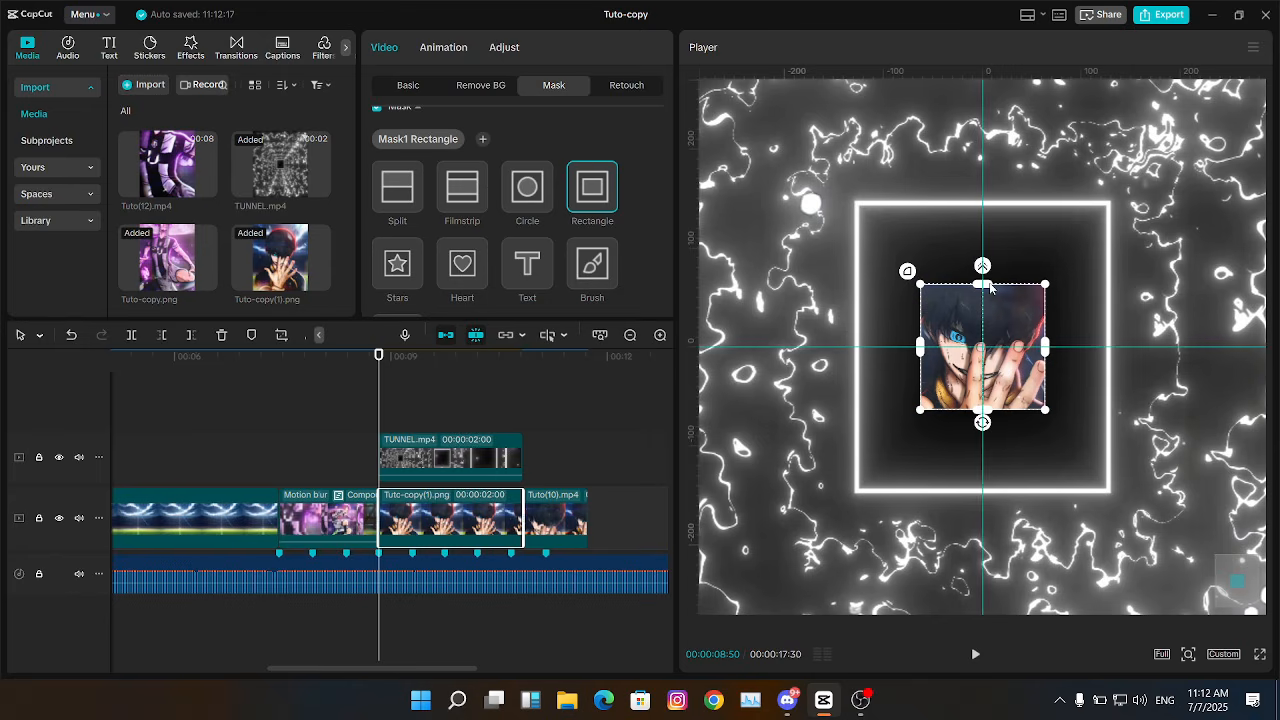
left_click_drag(990, 288, 985, 224)
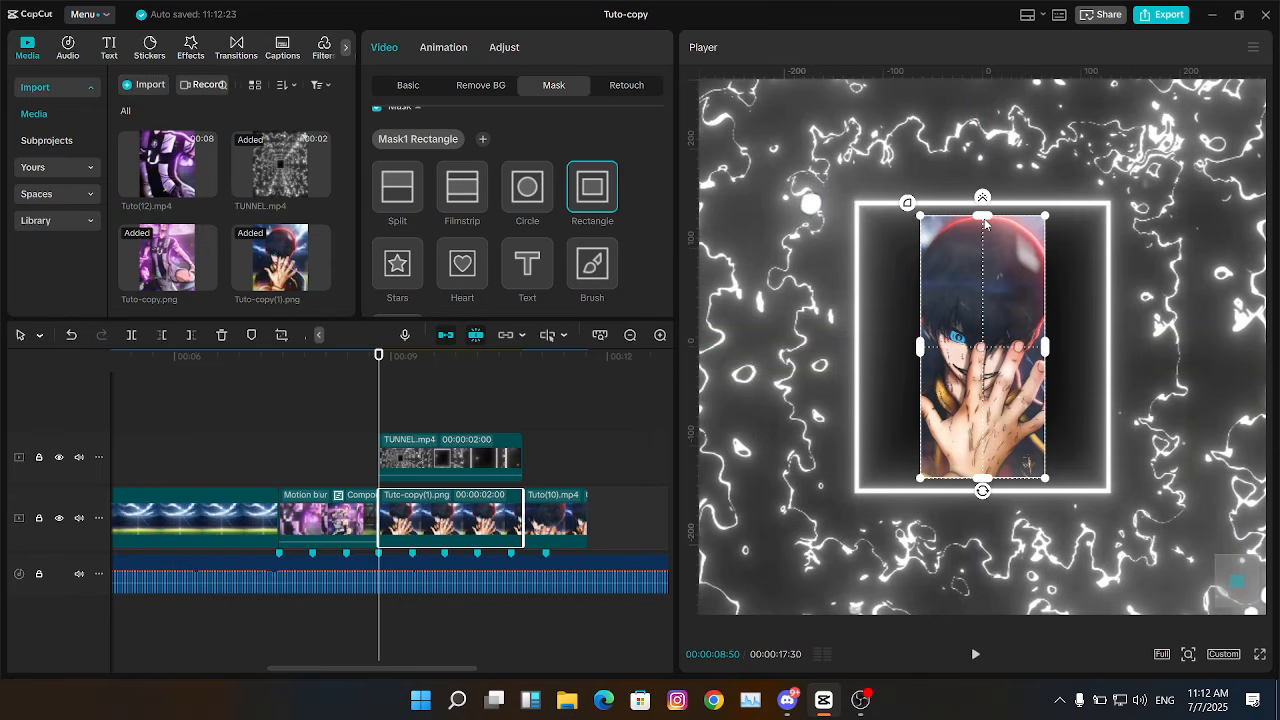
left_click_drag(976, 138, 968, 121)
left_click_drag(1039, 344, 1107, 352)
key("ctrl+z")
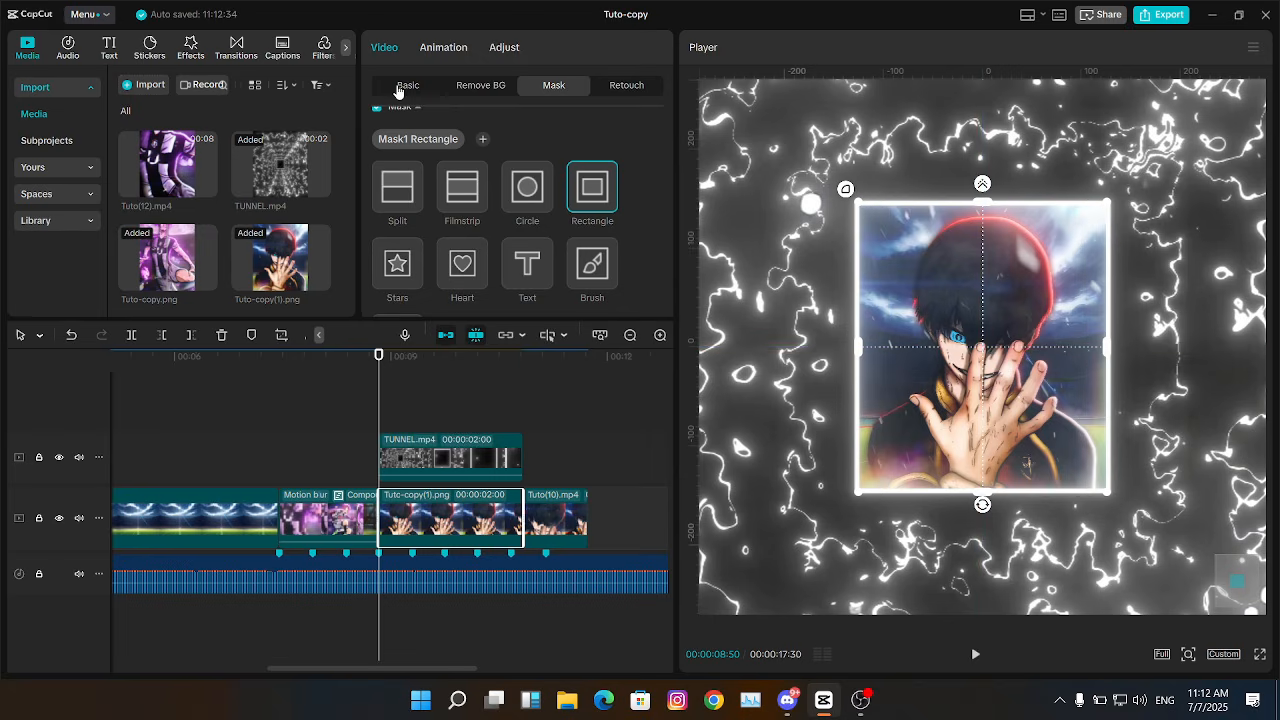
Step: Keyframe the still's scale from 14% at its first frame to 103% at its end to follow the tunnel frame
left_click(405, 86)
left_click(649, 175)
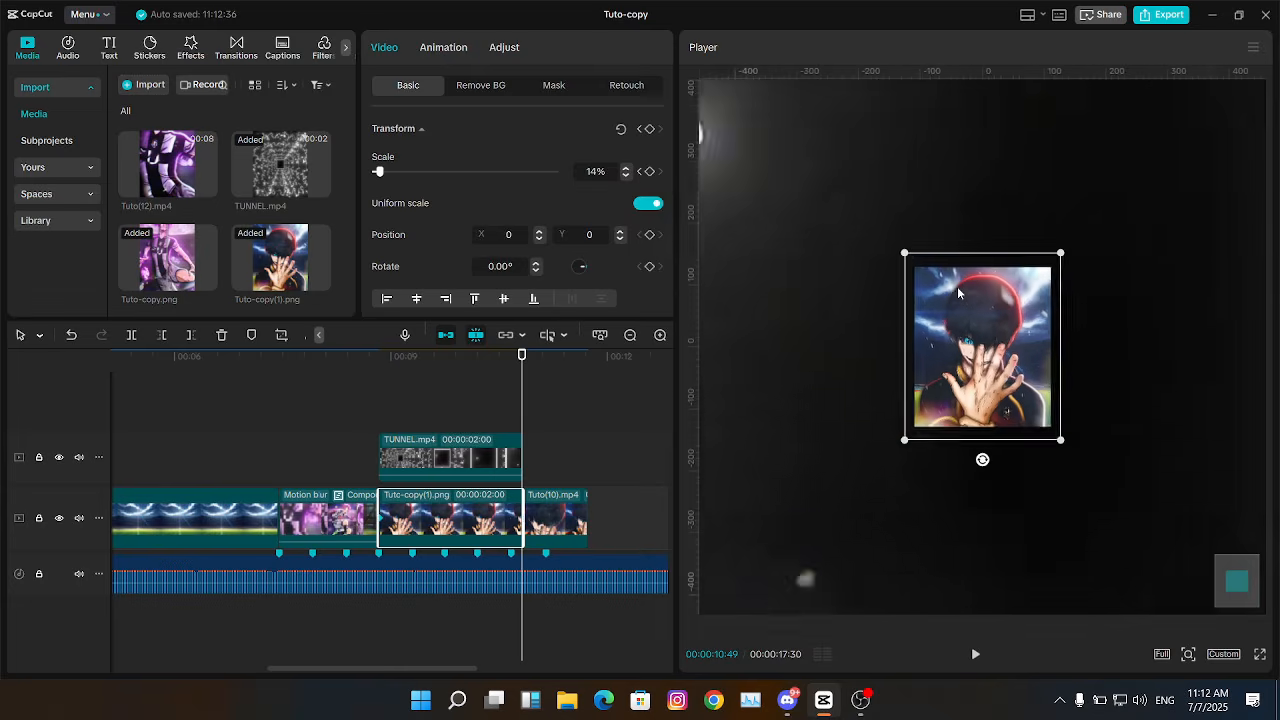
scroll(957, 286, "down", 3)
left_click_drag(384, 172, 414, 180)
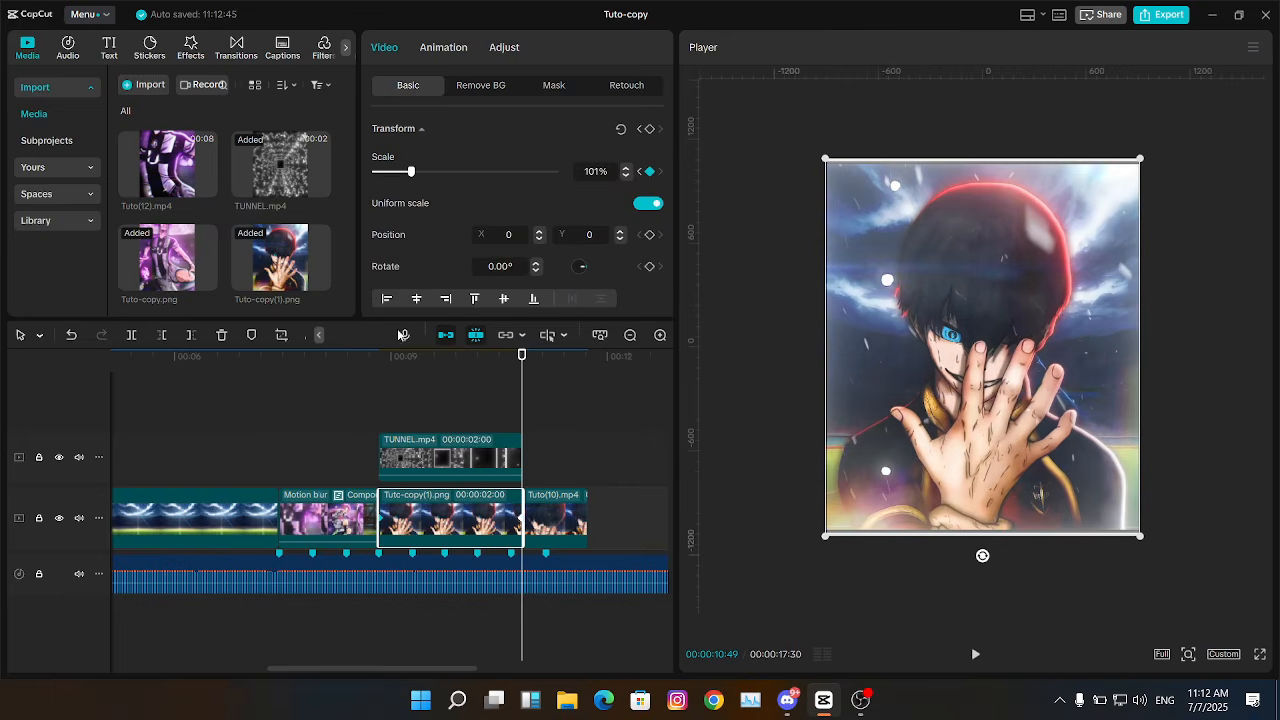
scroll(603, 172, "up", 2)
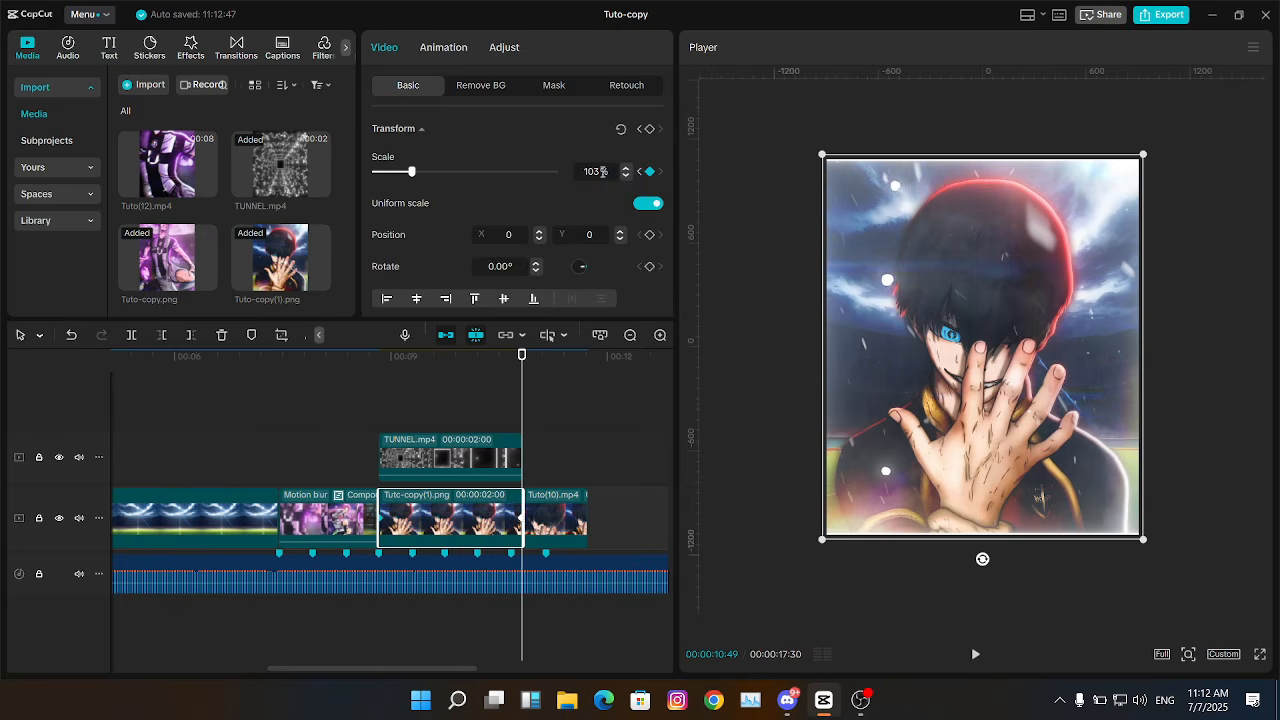
scroll(601, 172, "down", 1)
key("Up")
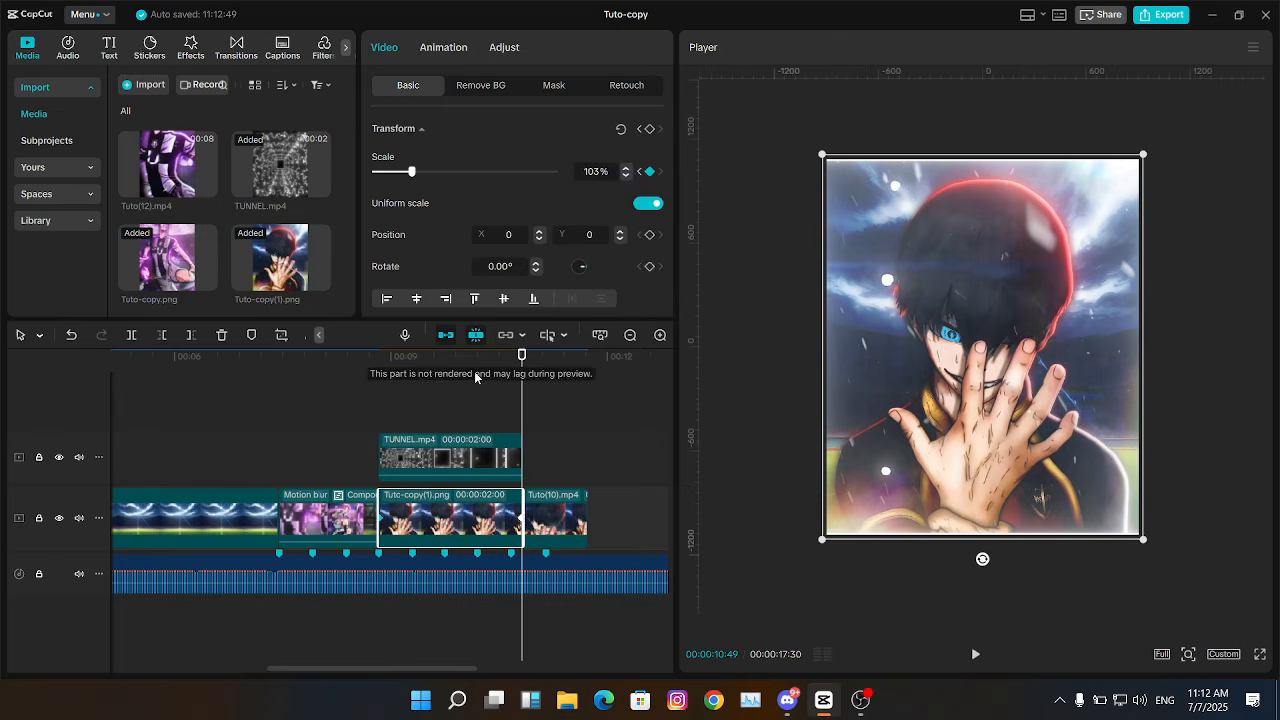
Step: Play and check several points of the tunnel transition to compare the still's growth with the tunnel frame
left_click(439, 390)
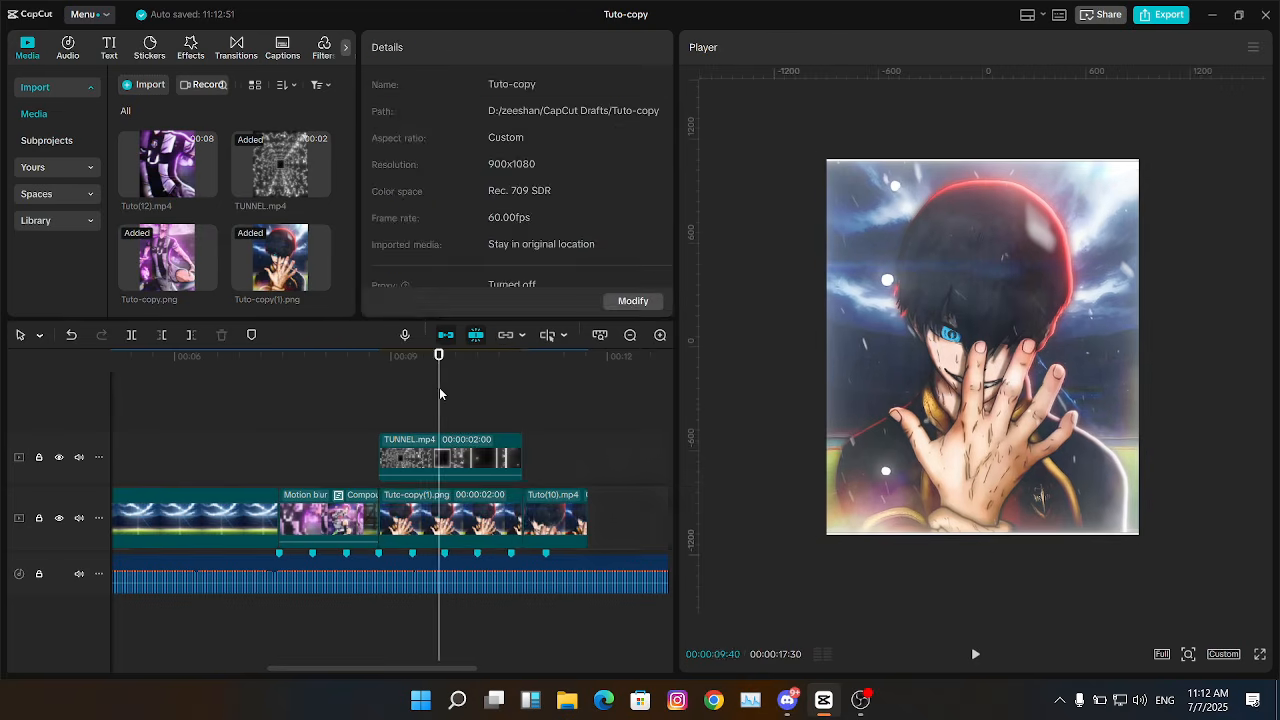
key("Up")
key("space")
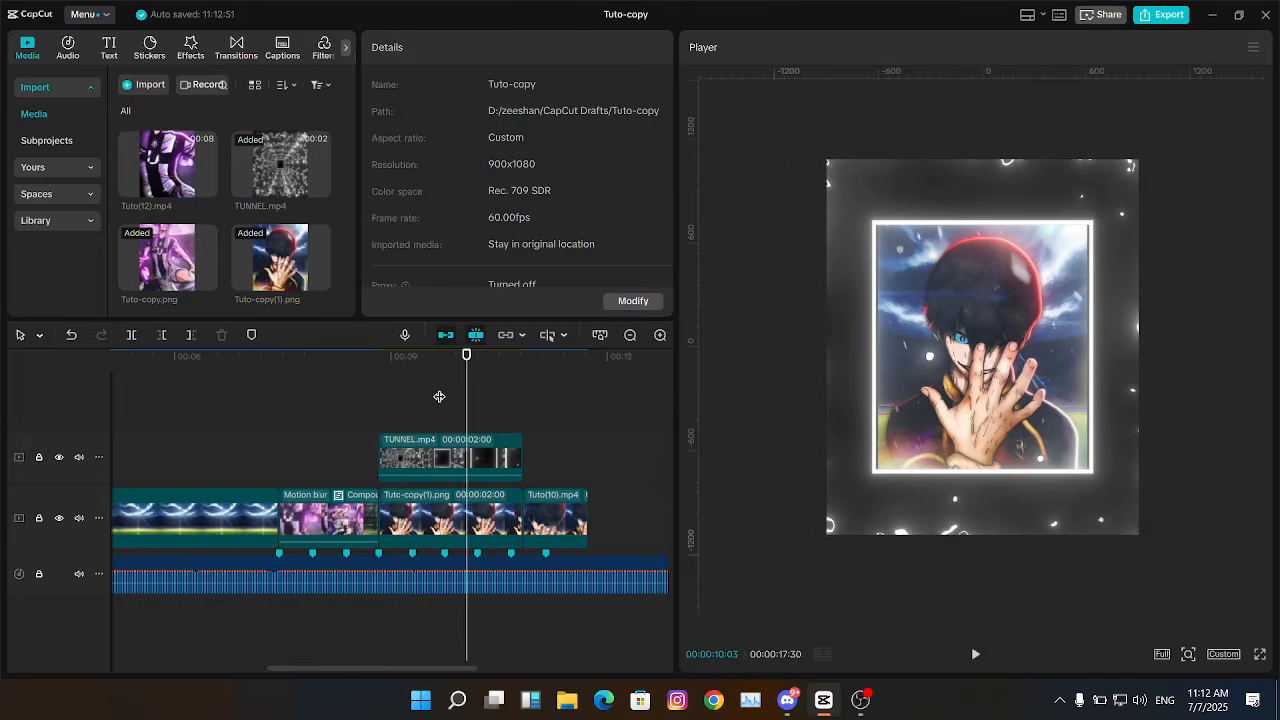
left_click(500, 415)
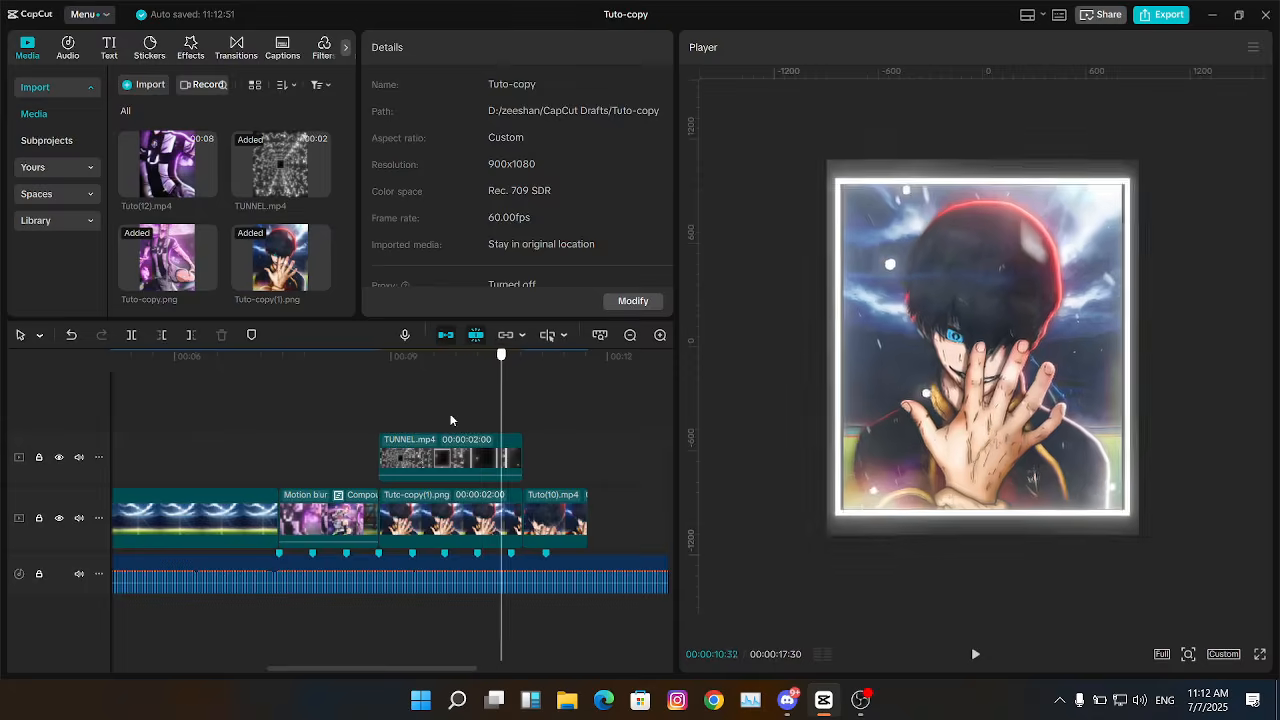
left_click(403, 418)
left_click(468, 426)
Step: Delete the TUNNEL.mp4 overlay and the Tuto-copy(1).png still, and insert Tuto.mp4 in their place before Tuto(10).mp4
left_click_drag(436, 413, 447, 511)
key("Delete")
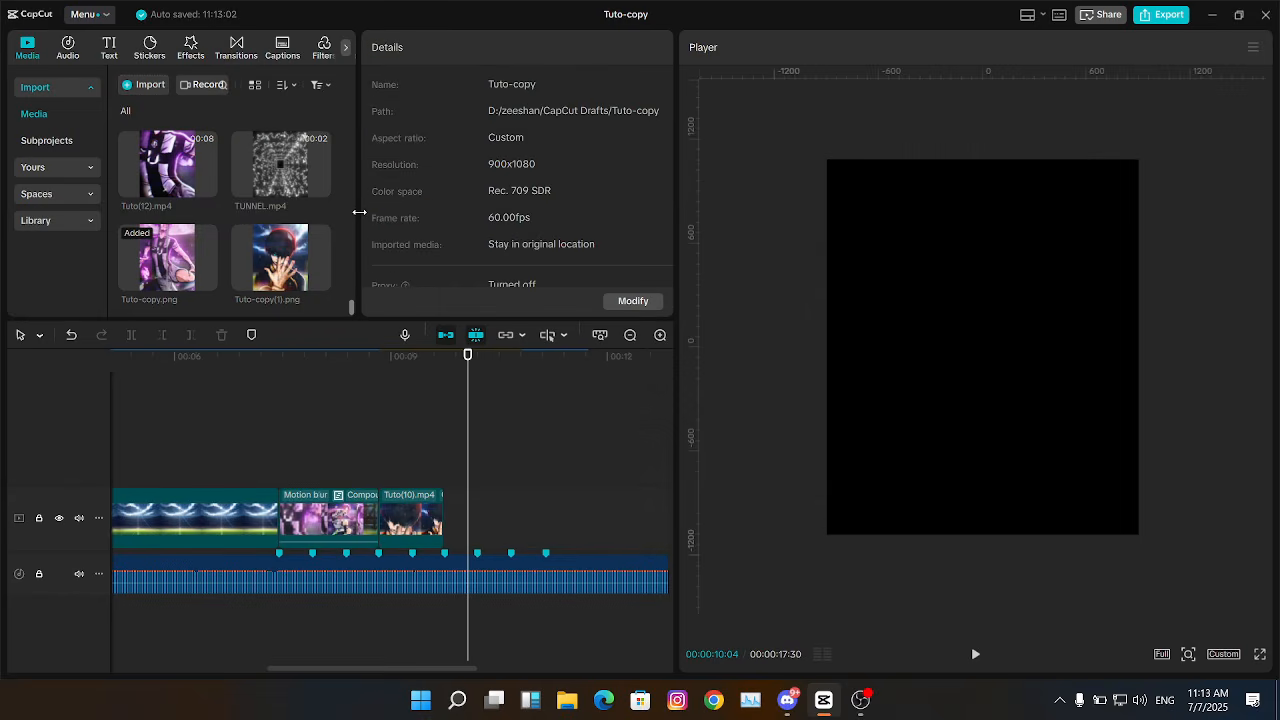
scroll(359, 293, "up", 5)
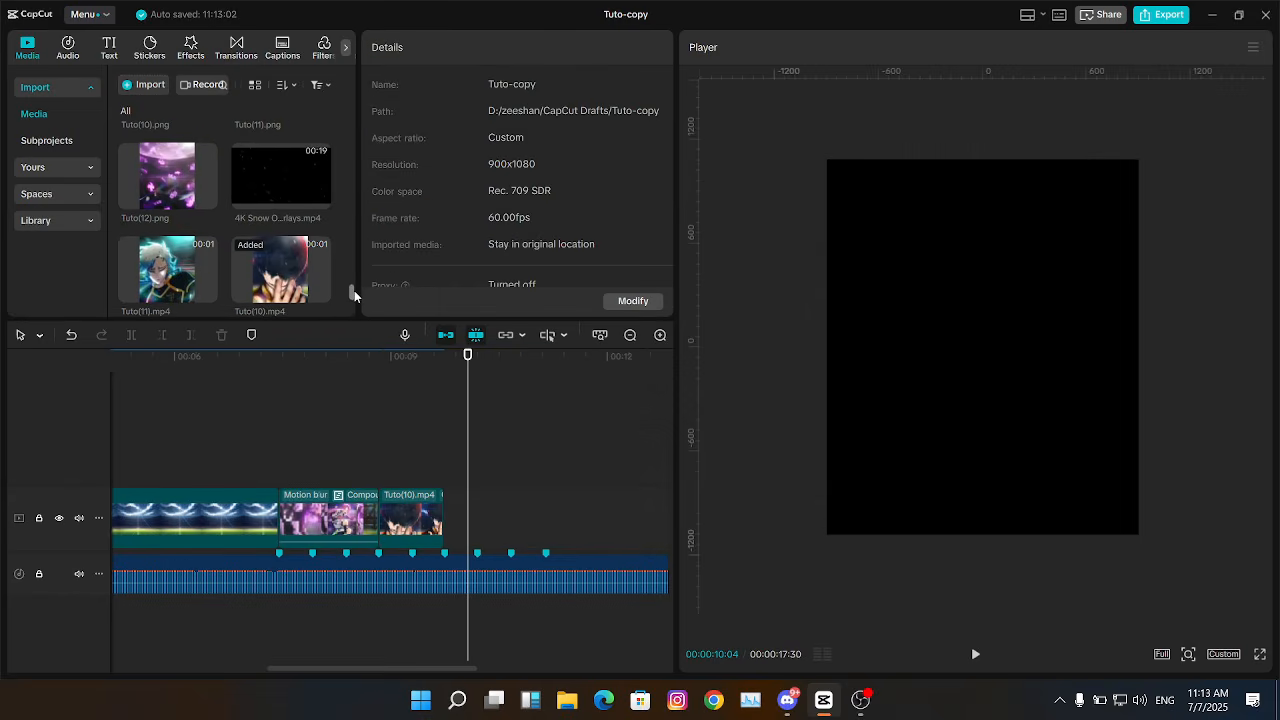
scroll(356, 261, "up", 5)
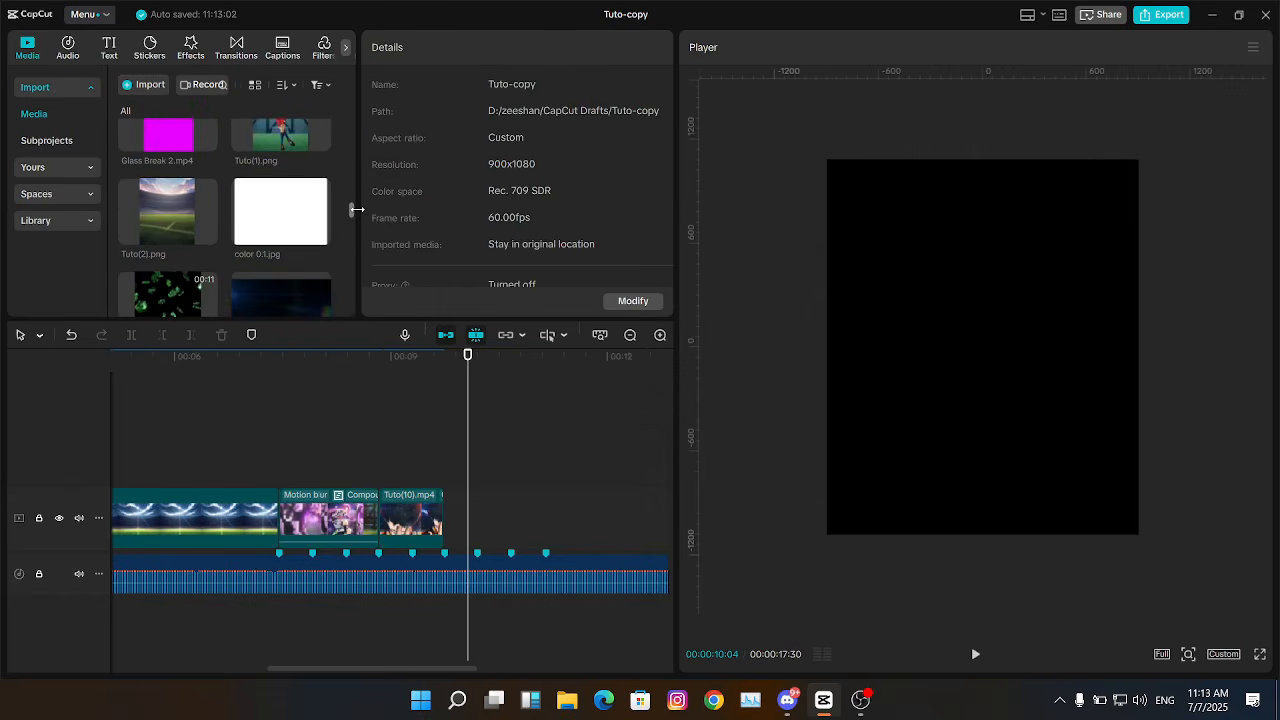
left_click_drag(281, 225, 405, 453)
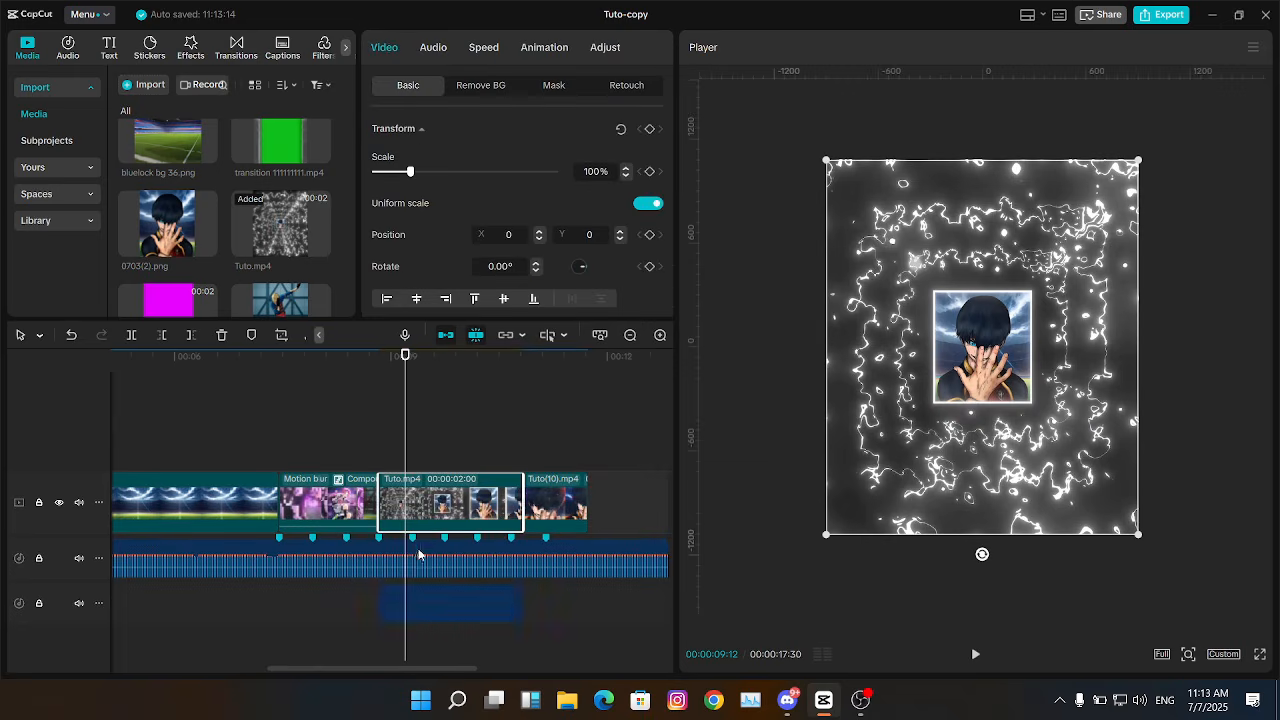
Step: Delete the separate audio clip that came with Tuto.mp4 and play the tunnel clip from its start
left_click(427, 602)
key("Delete")
left_click(380, 508)
key("space")
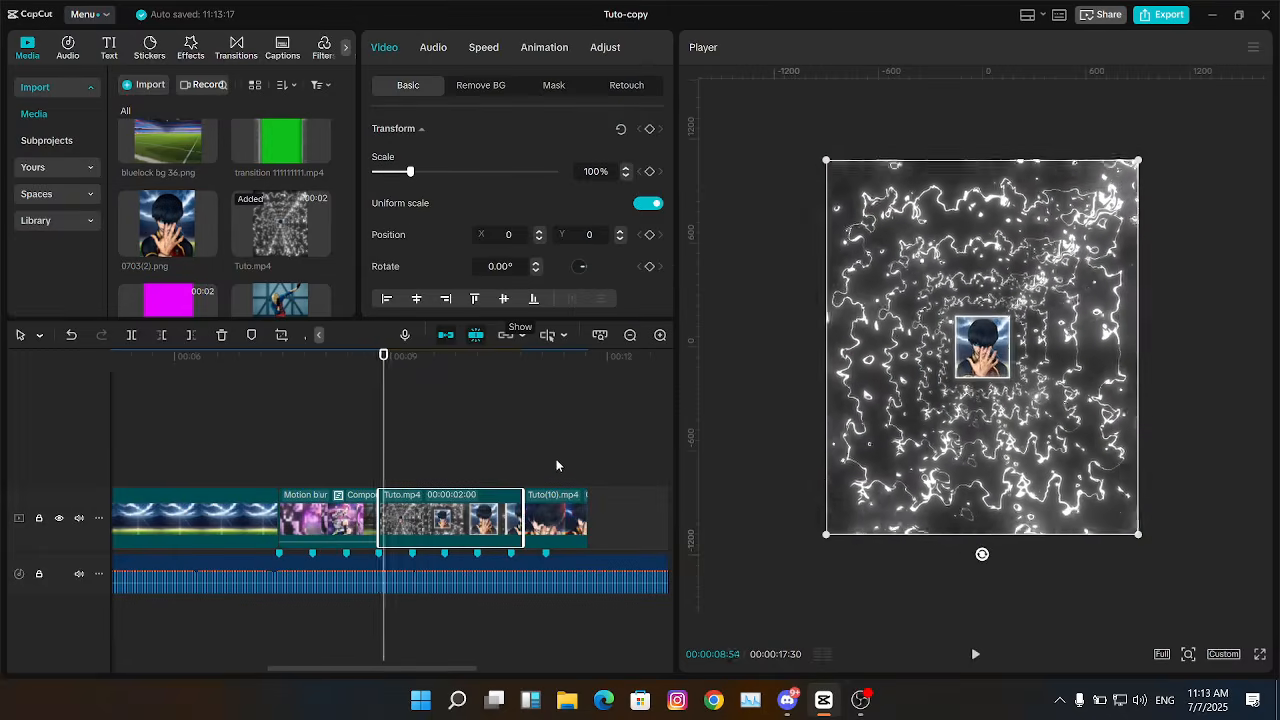
Step: Apply the Flash in speed curve to Tuto.mp4 and remove the curve's second inner point
left_click(467, 49)
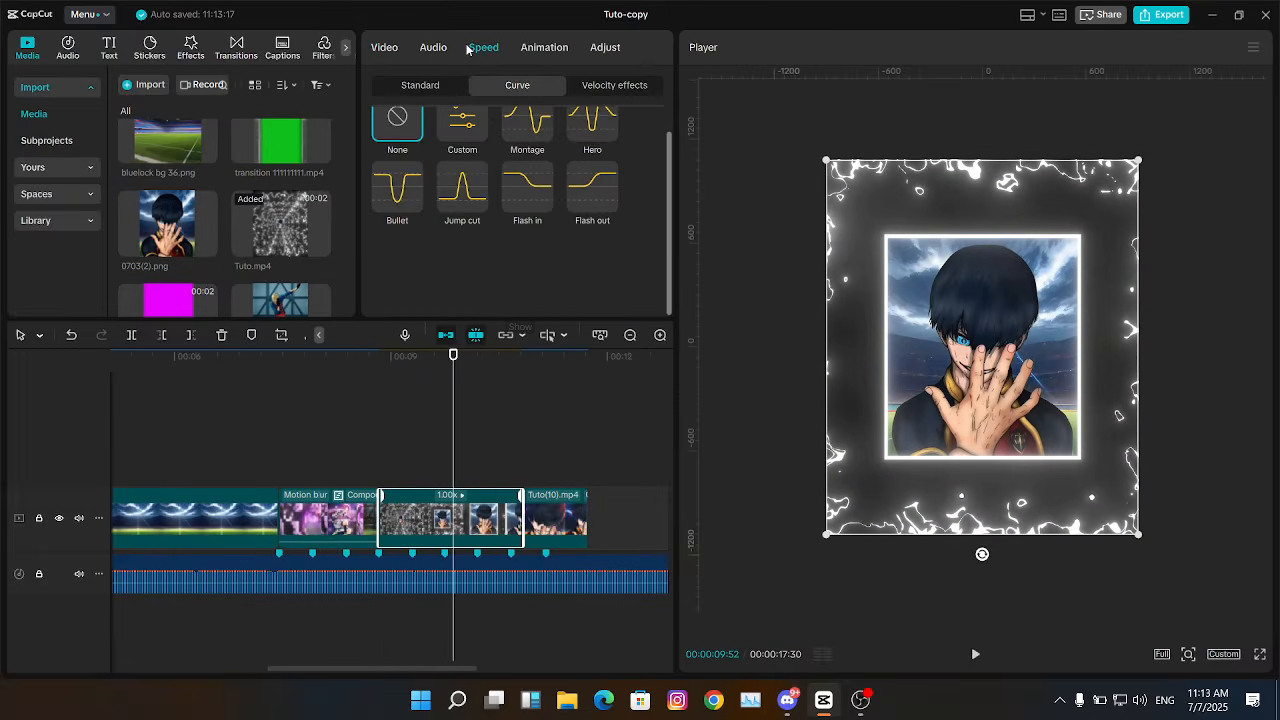
left_click(513, 186)
scroll(660, 284, "down", 2)
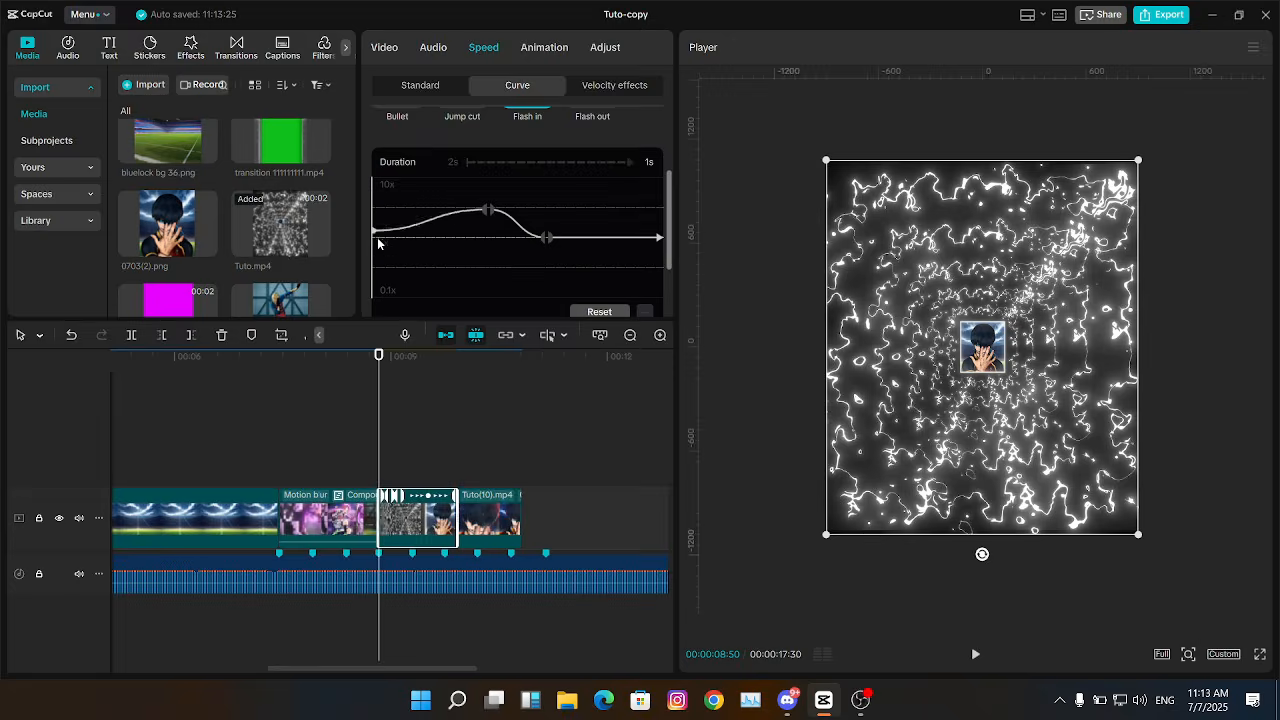
left_click(546, 238)
left_click(645, 311)
scroll(461, 145, "down", 1)
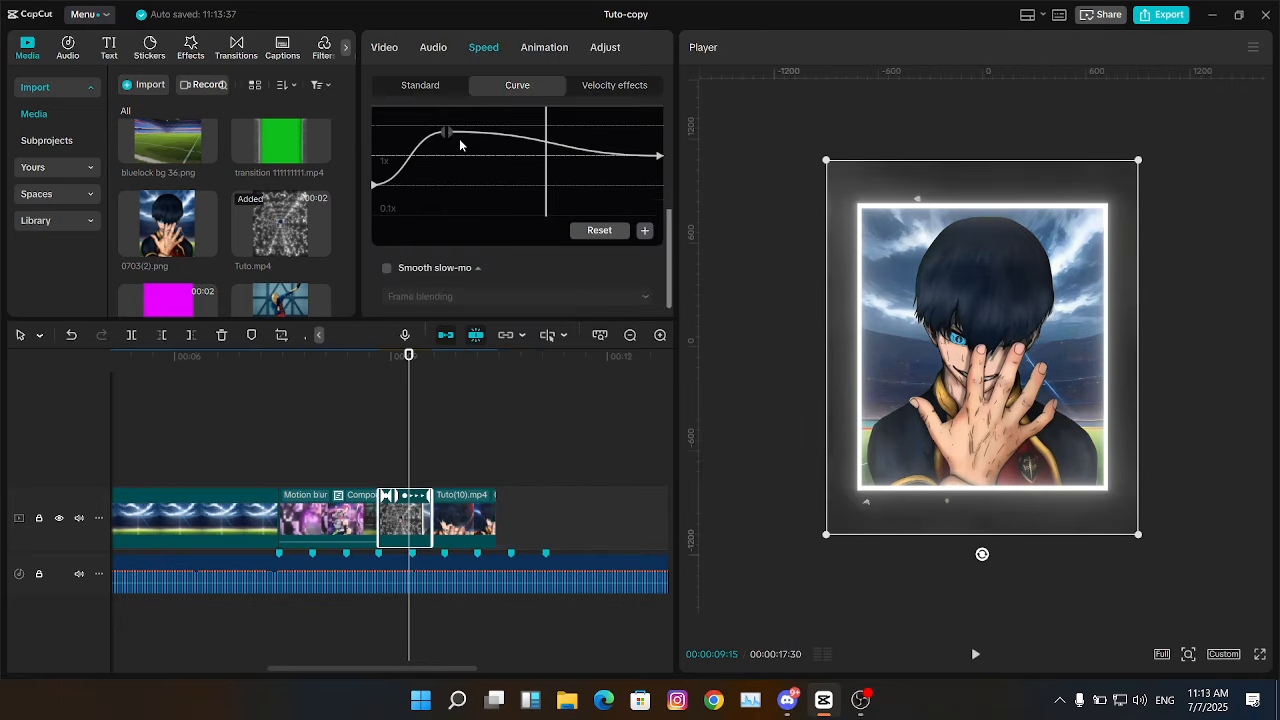
Step: Raise the speed curve's peak and adjust its end point so Tuto.mp4 ends at the next beat marker
left_click_drag(450, 134, 450, 124)
left_click(660, 336)
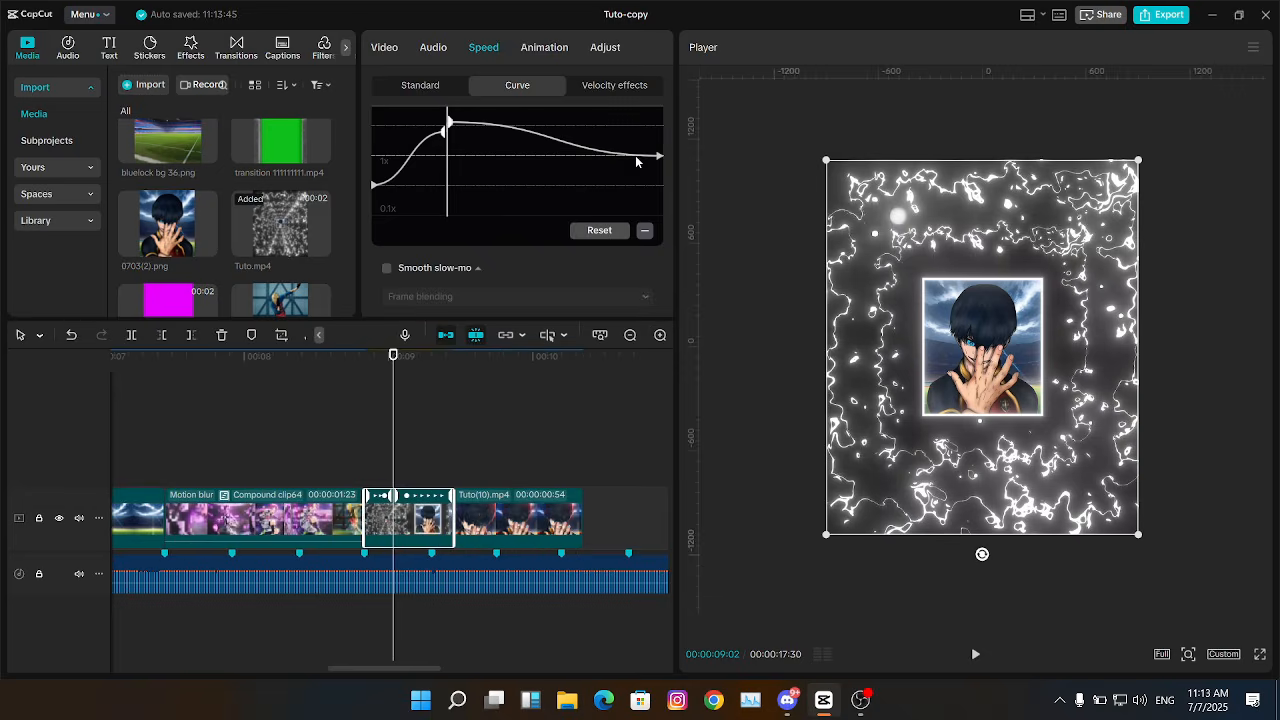
left_click_drag(660, 157, 668, 194)
scroll(668, 194, "up", 2)
left_click_drag(446, 206, 440, 188)
left_click(661, 231)
left_click_drag(661, 231, 660, 222)
left_click_drag(447, 446, 346, 419)
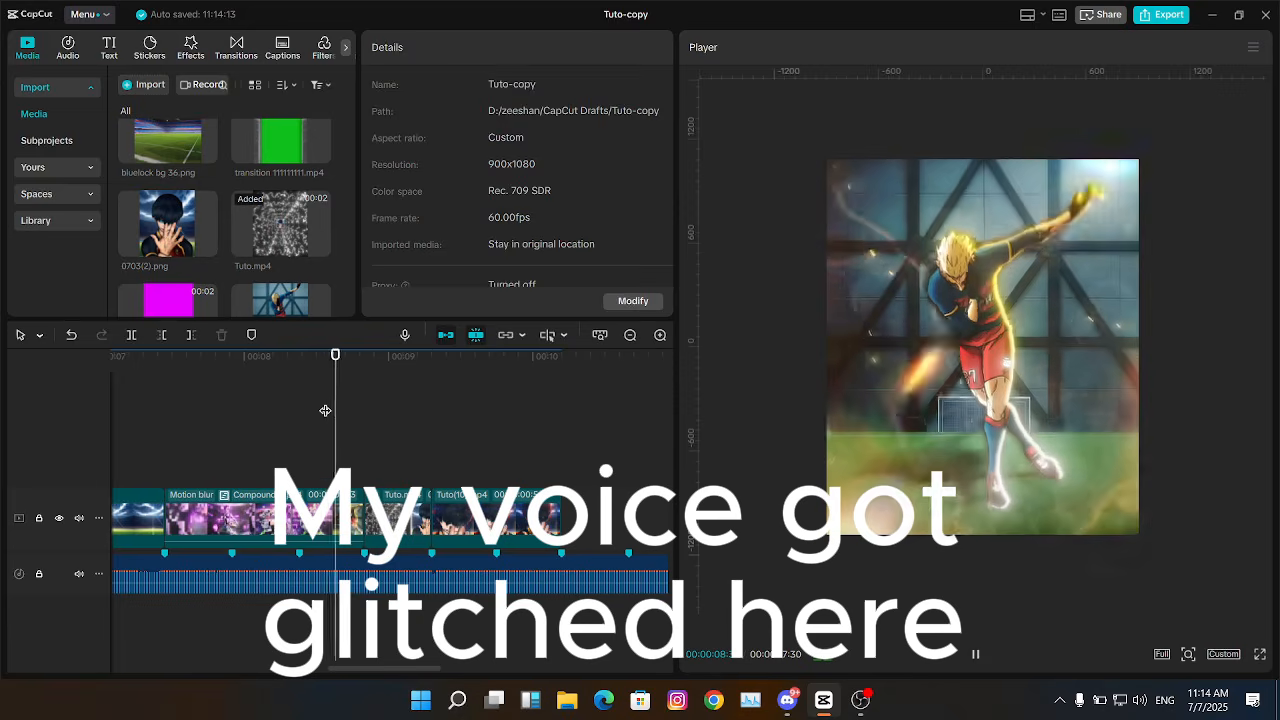
Step: Play the sped-up tunnel transition repeatedly from the end of the compound clip into Tuto(10).mp4
key("space")
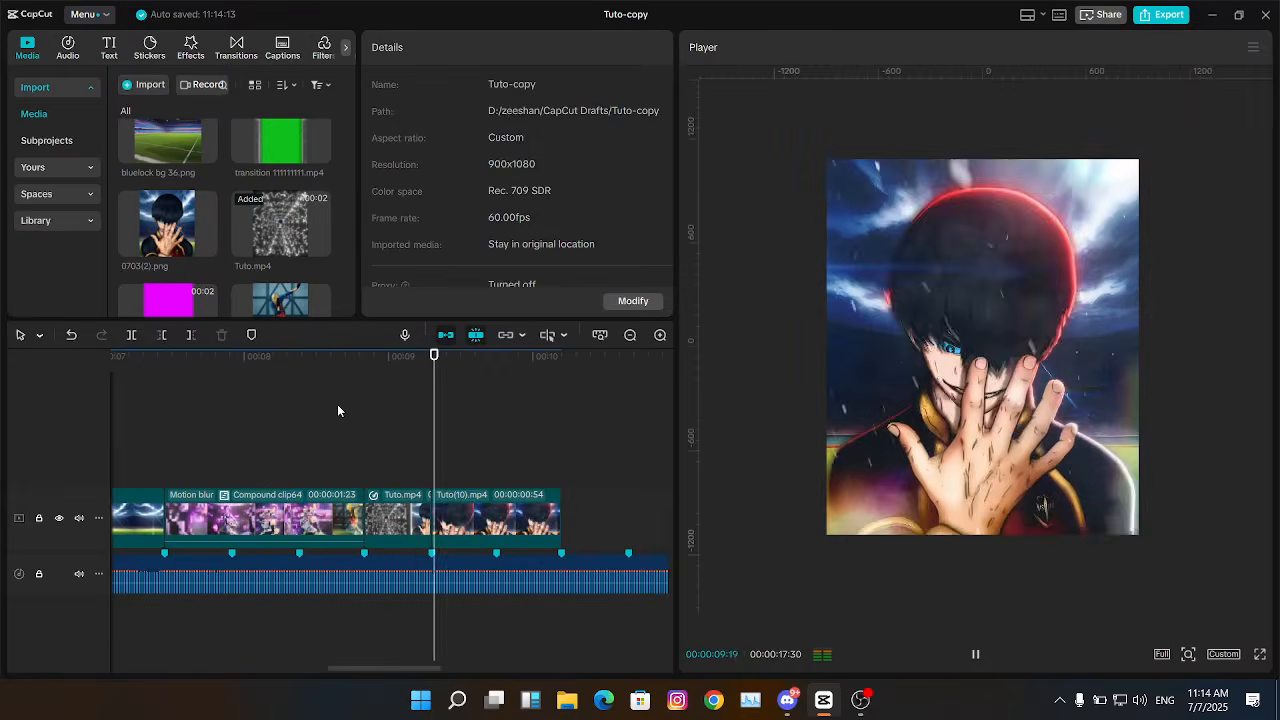
left_click(338, 410)
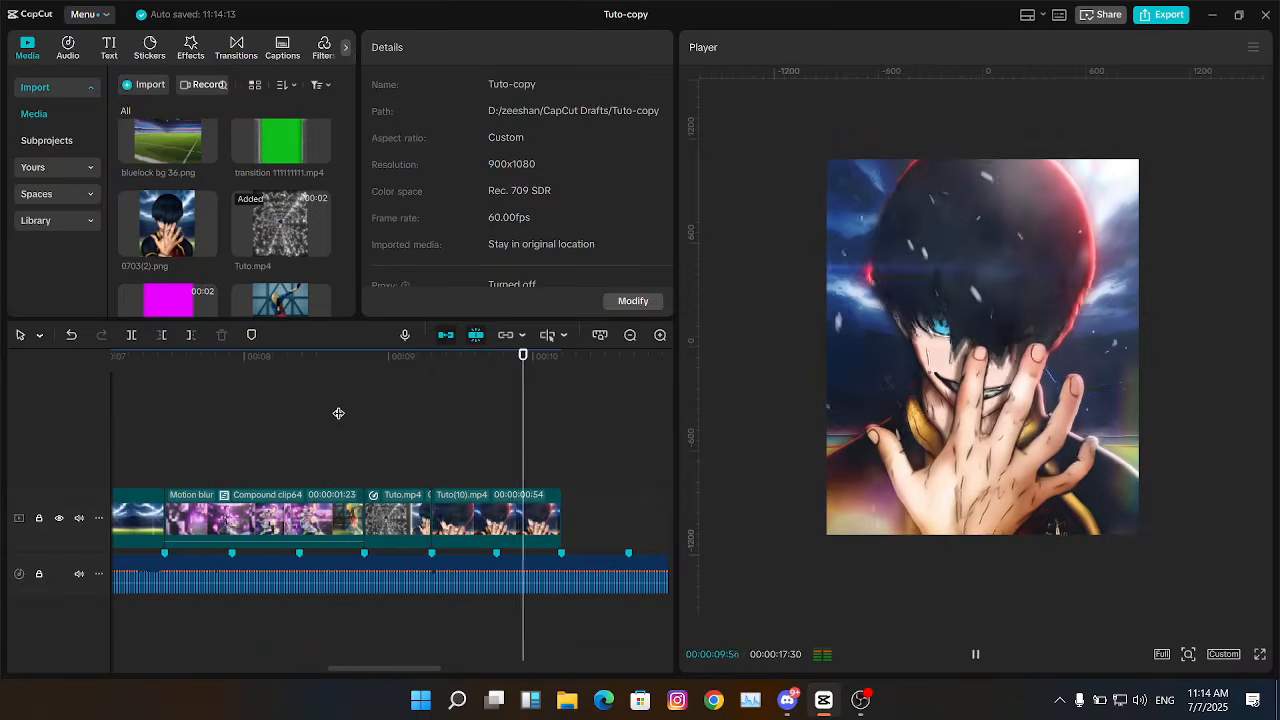
left_click(338, 413)
left_click(338, 413)
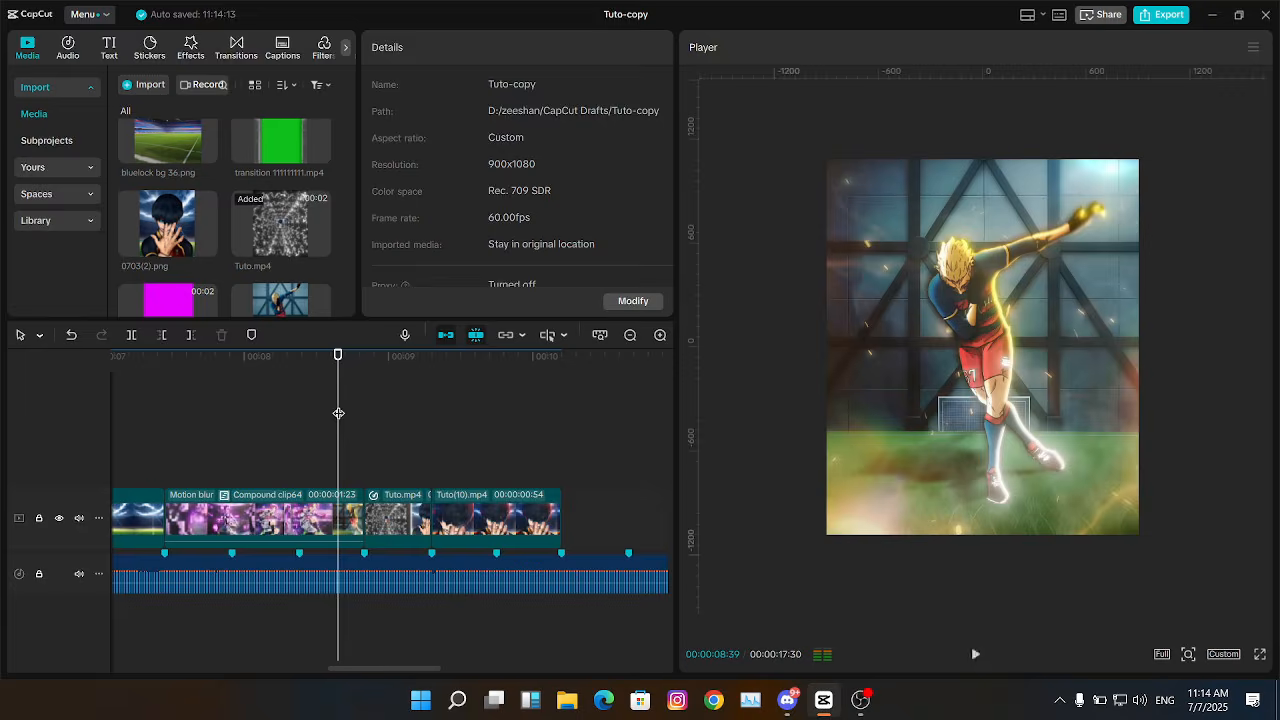
key("space")
left_click(338, 413)
left_click(338, 413)
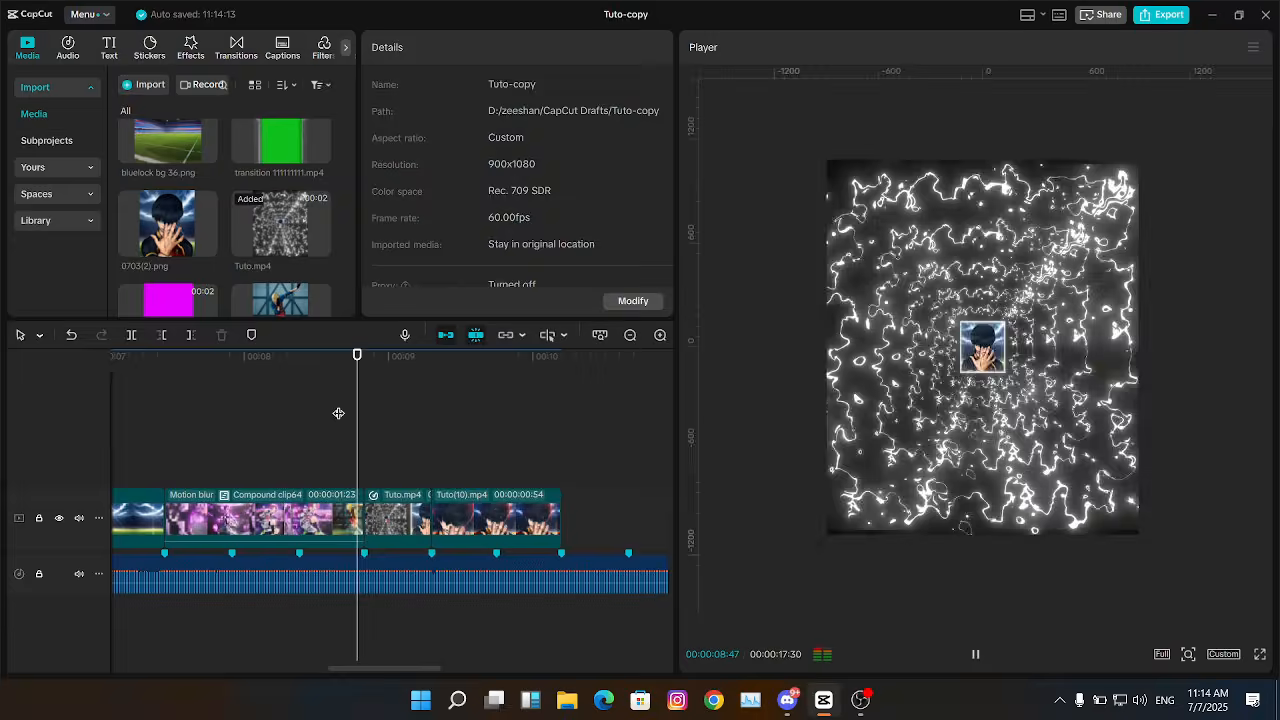
left_click(342, 415)
Step: Turn off motion blur on the compound clip before Tuto.mp4, viewing its last frame
key("Down")
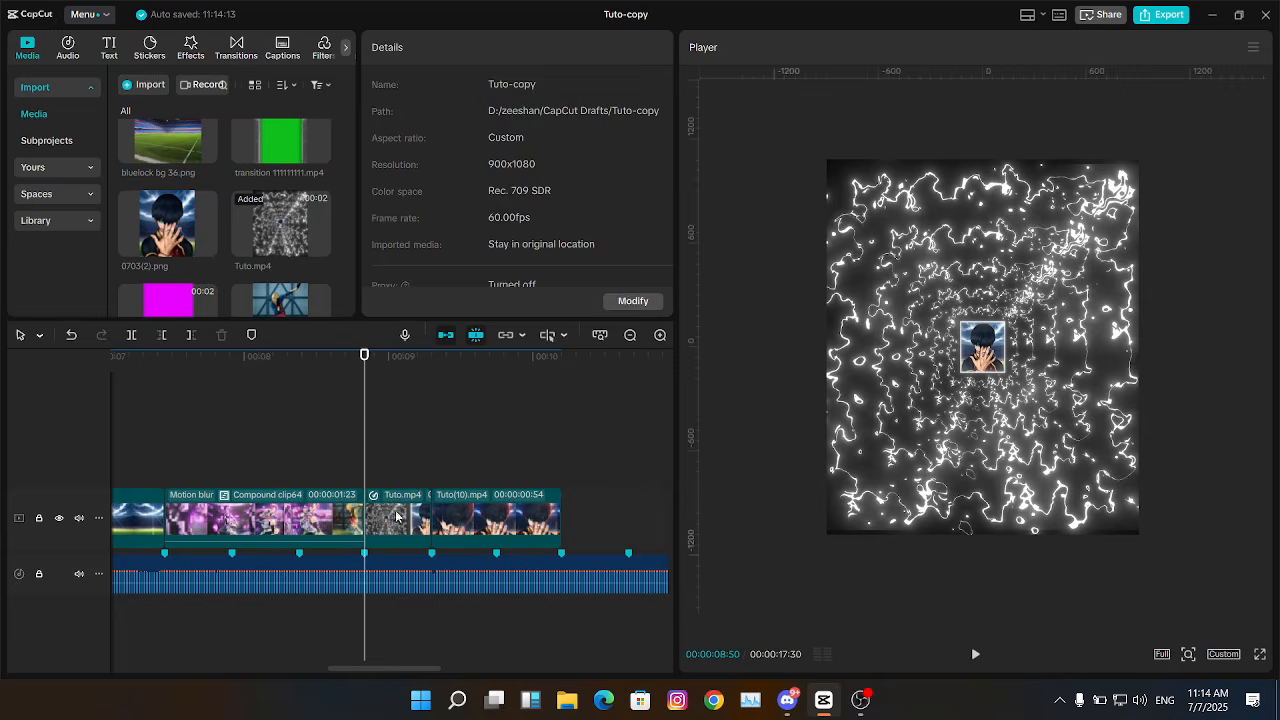
key("Left")
left_click(310, 533)
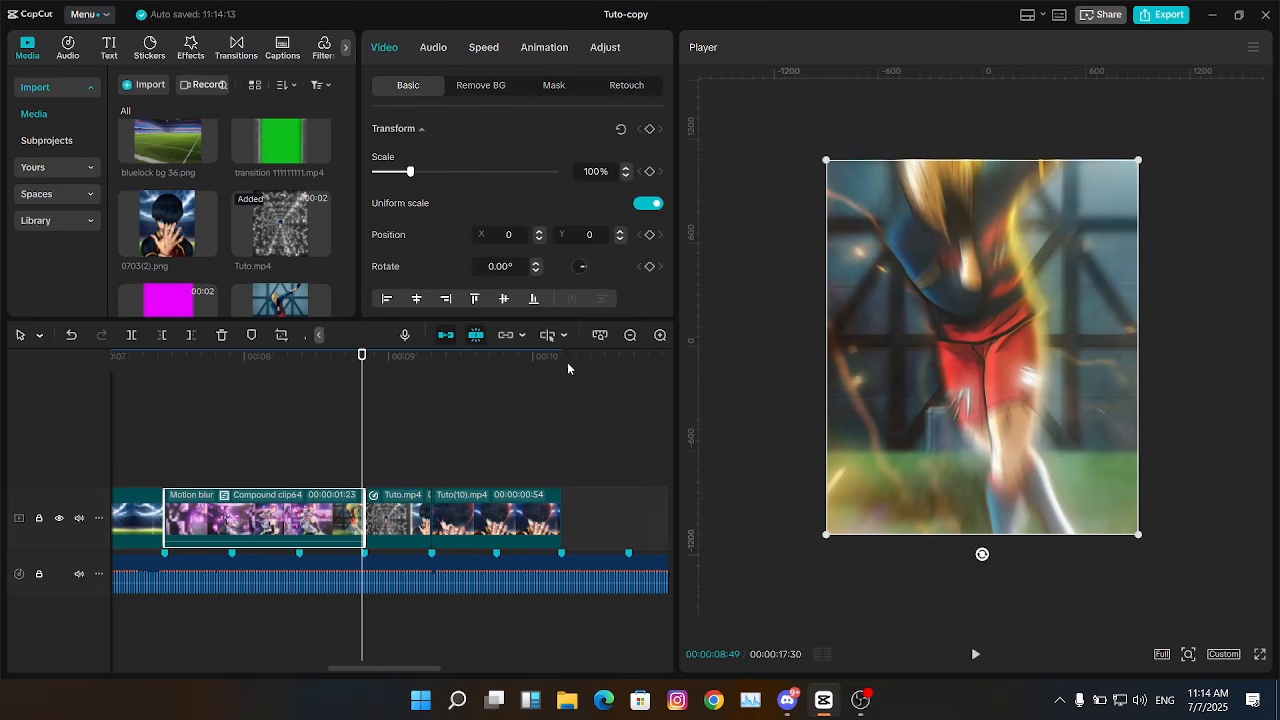
left_click_drag(667, 127, 664, 232)
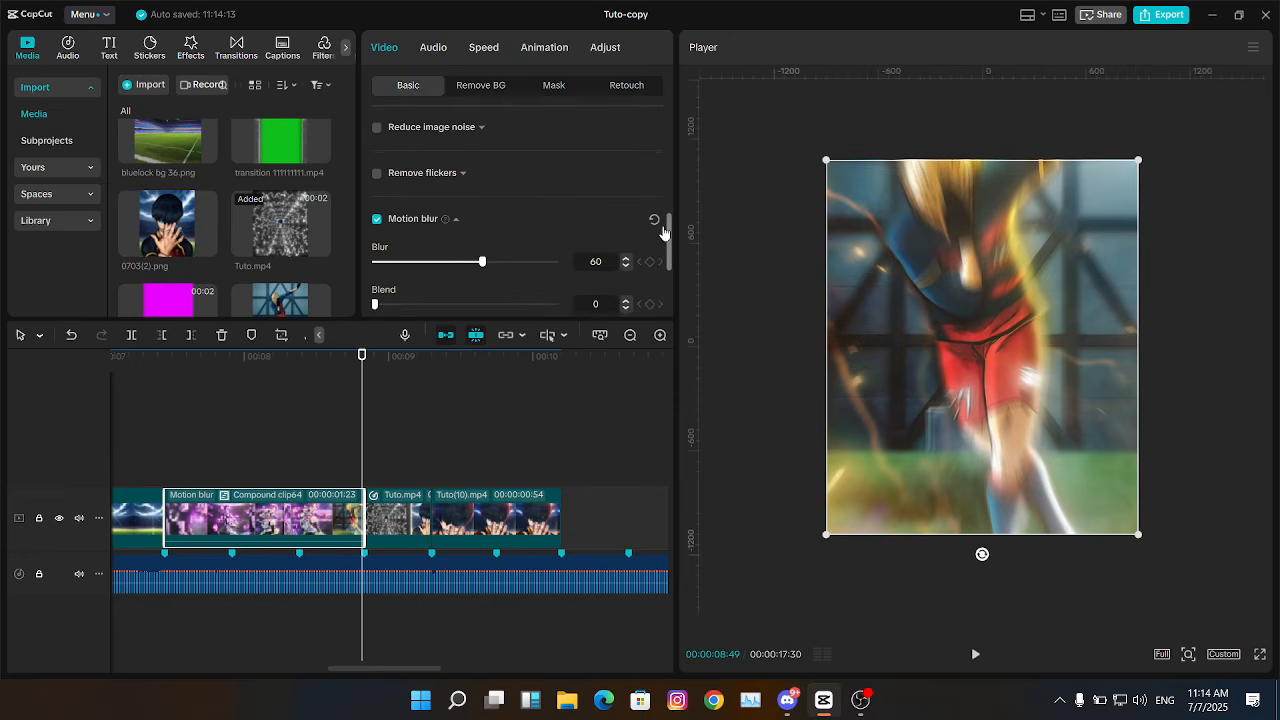
left_click(379, 221)
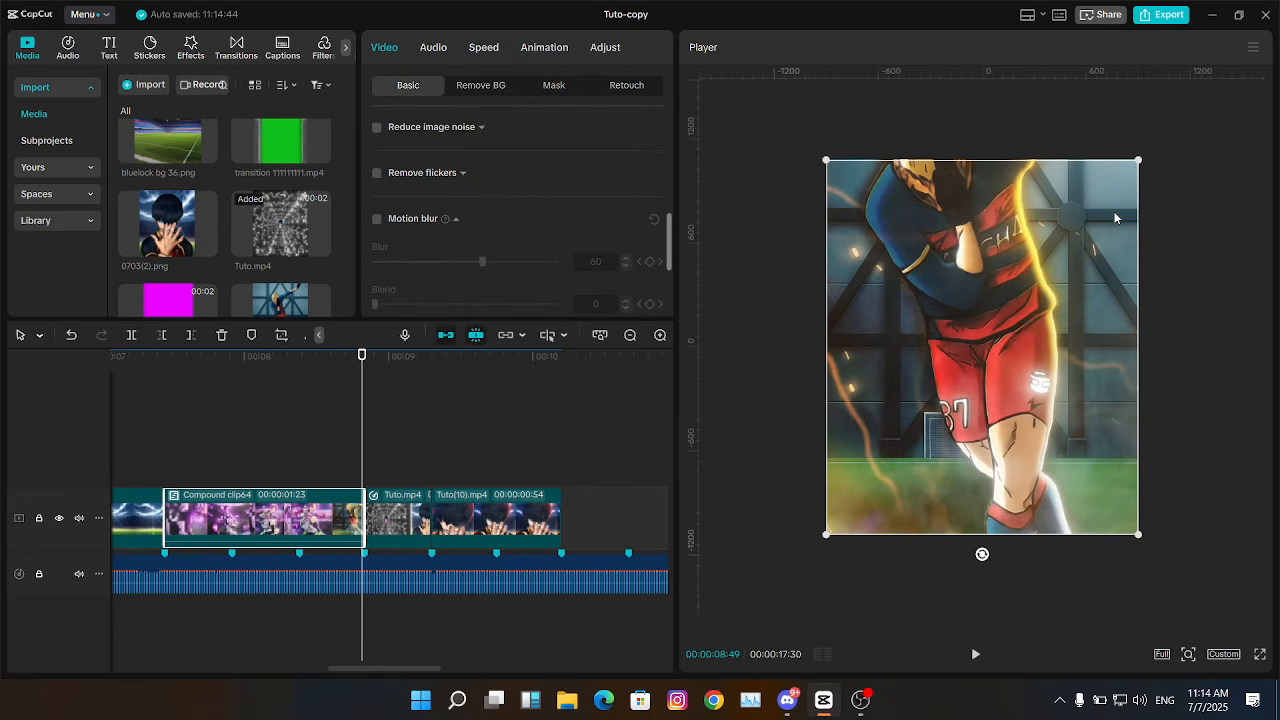
left_click(1253, 47)
left_click(1186, 110)
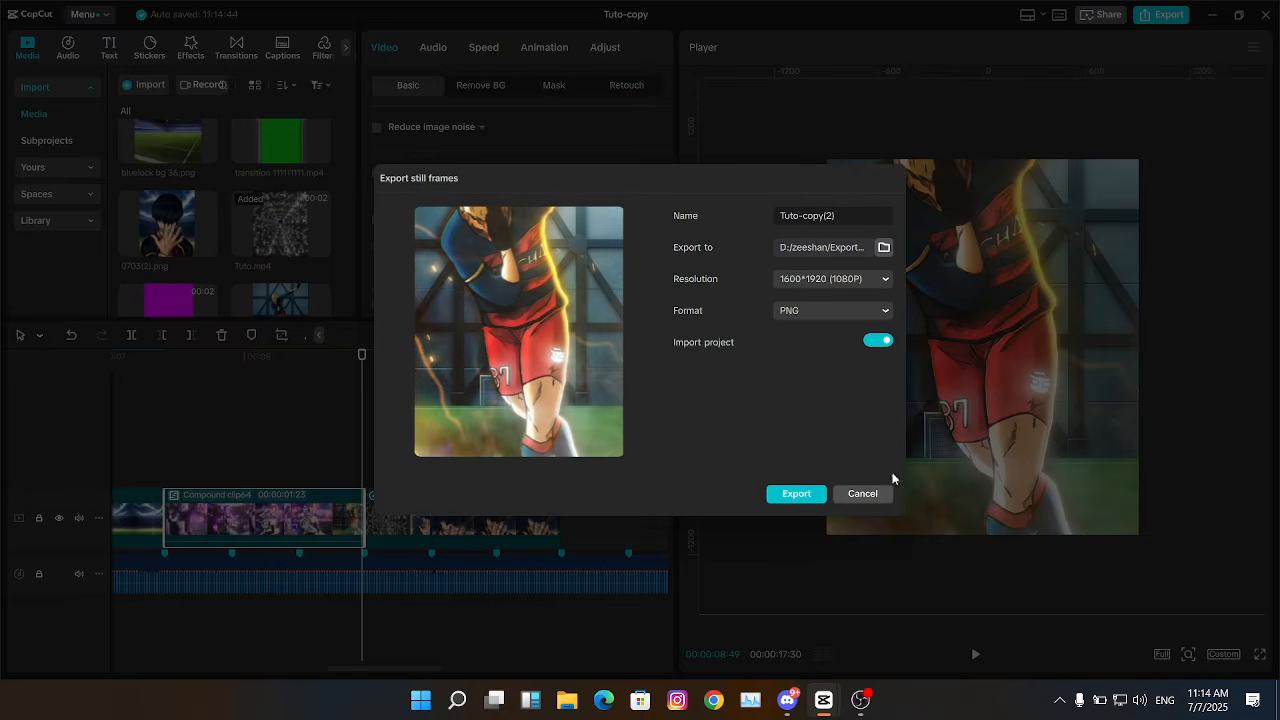
left_click(862, 493)
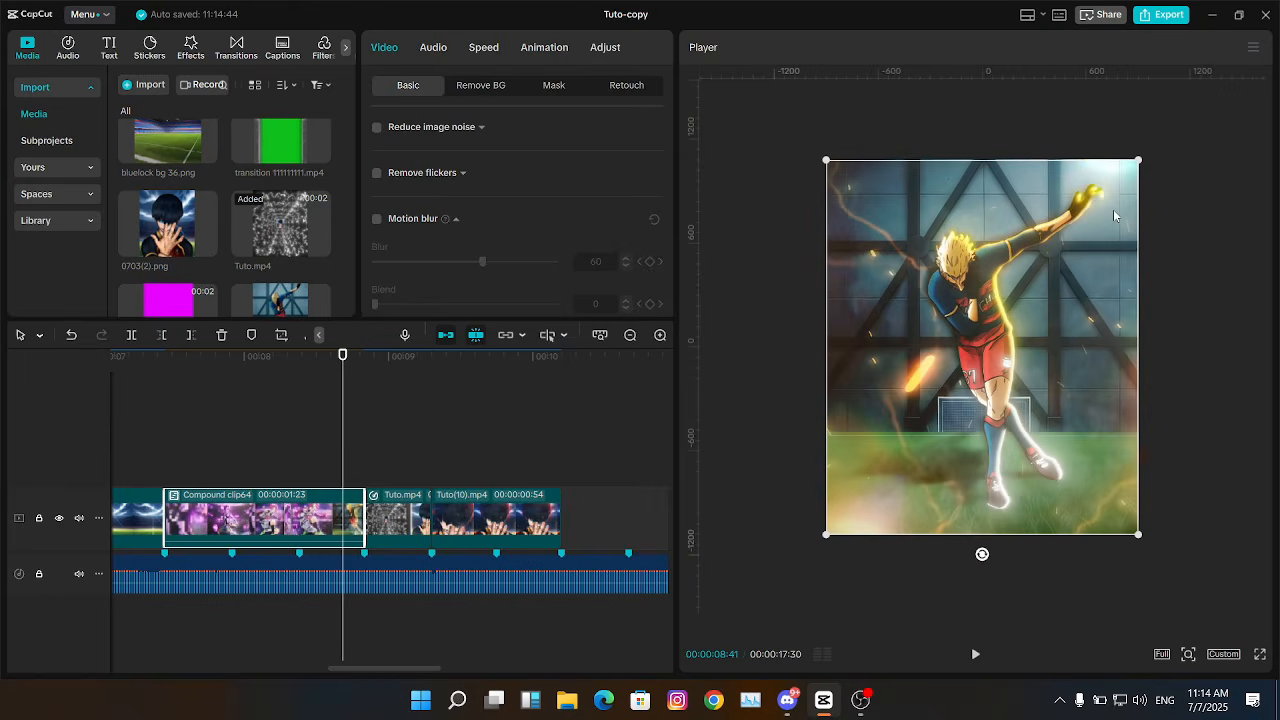
Step: Export the compound clip's frame at 00:00:08:40 as the PNG still Tuto-copy(2) and import it into the project
key("Left")
left_click(1253, 47)
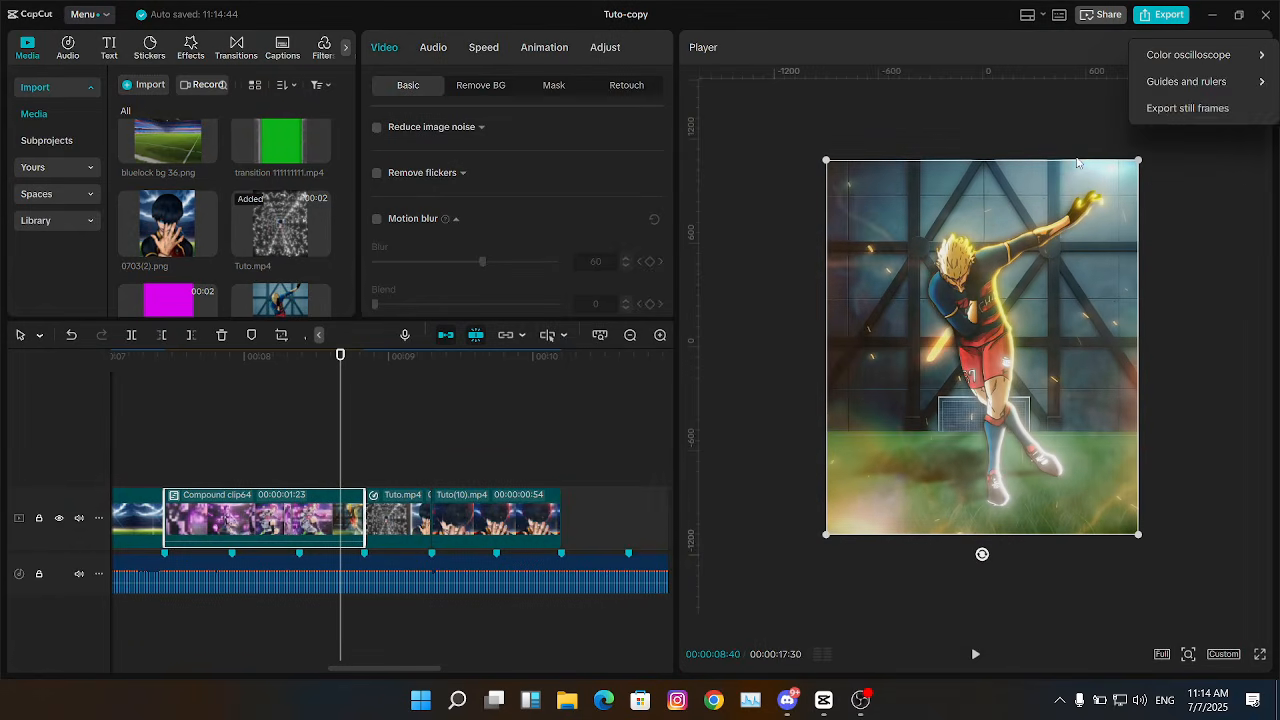
left_click(1169, 118)
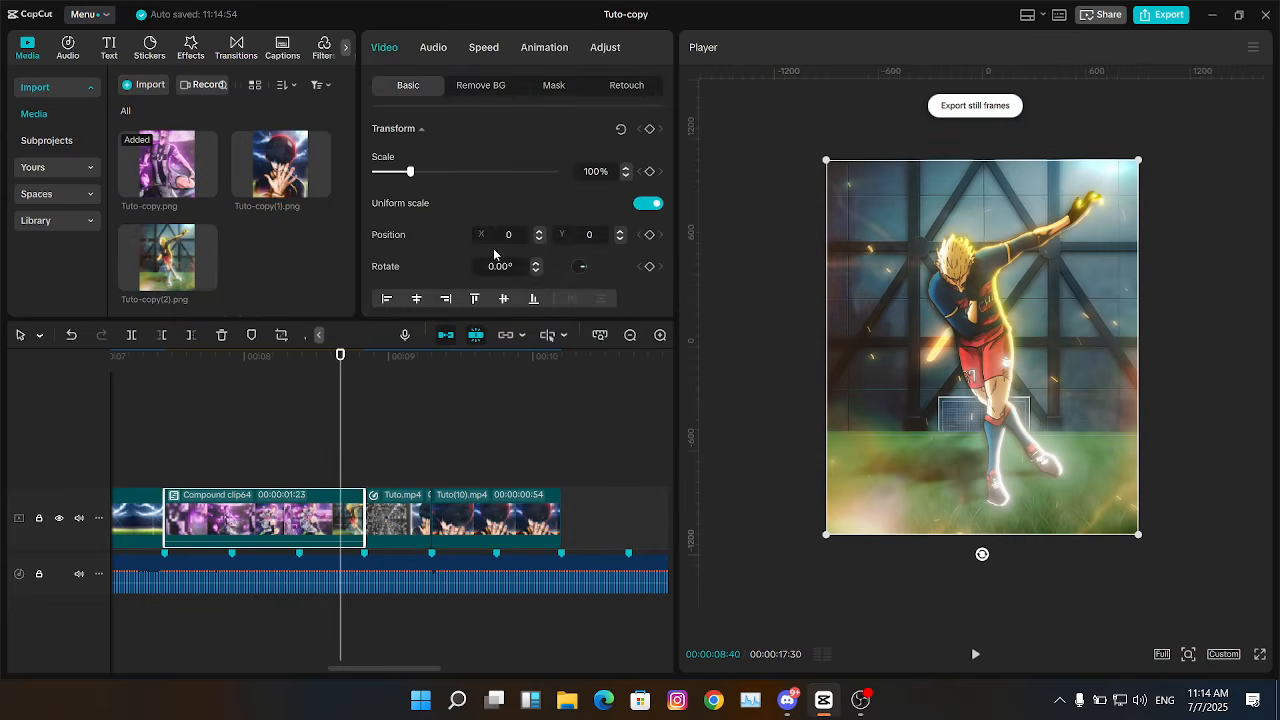
Step: Turn motion blur back on for the compound clip before Tuto.mp4
left_click_drag(669, 143, 668, 253)
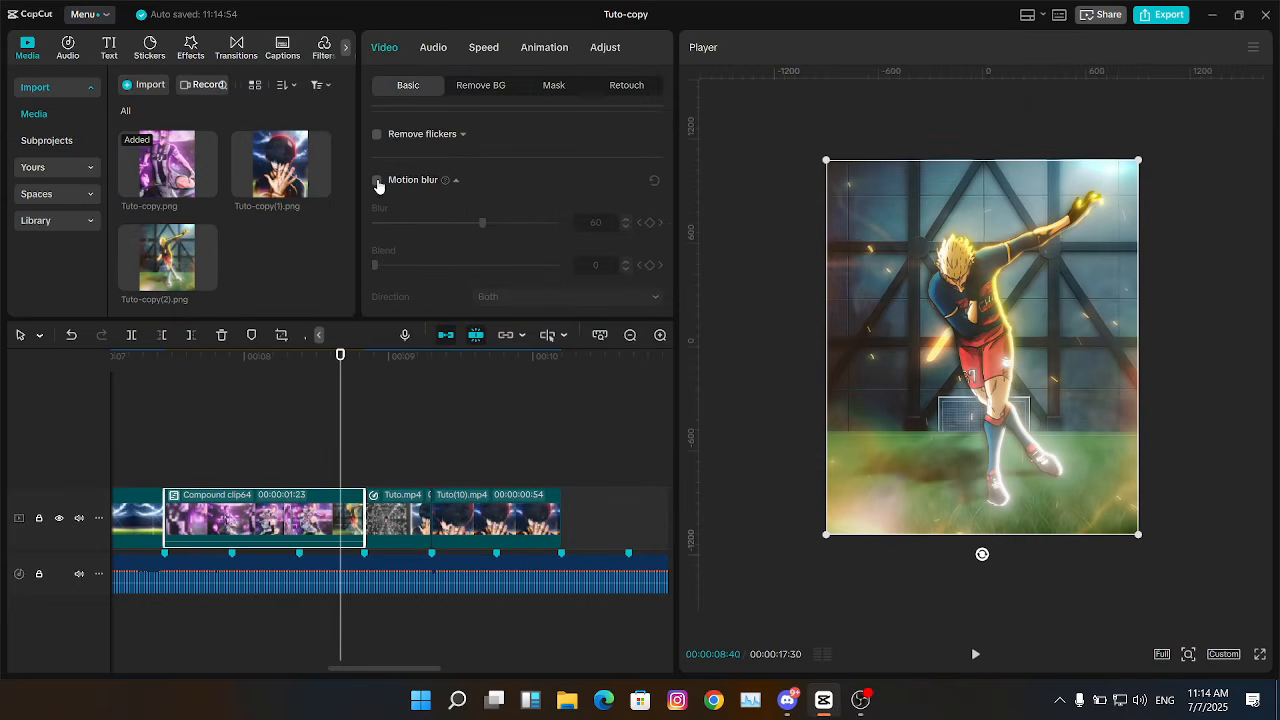
left_click(377, 181)
Step: Place Glass Break 2.mp4 on a track above the cut between the compound clip and Tuto.mp4
scroll(350, 270, "down", 3)
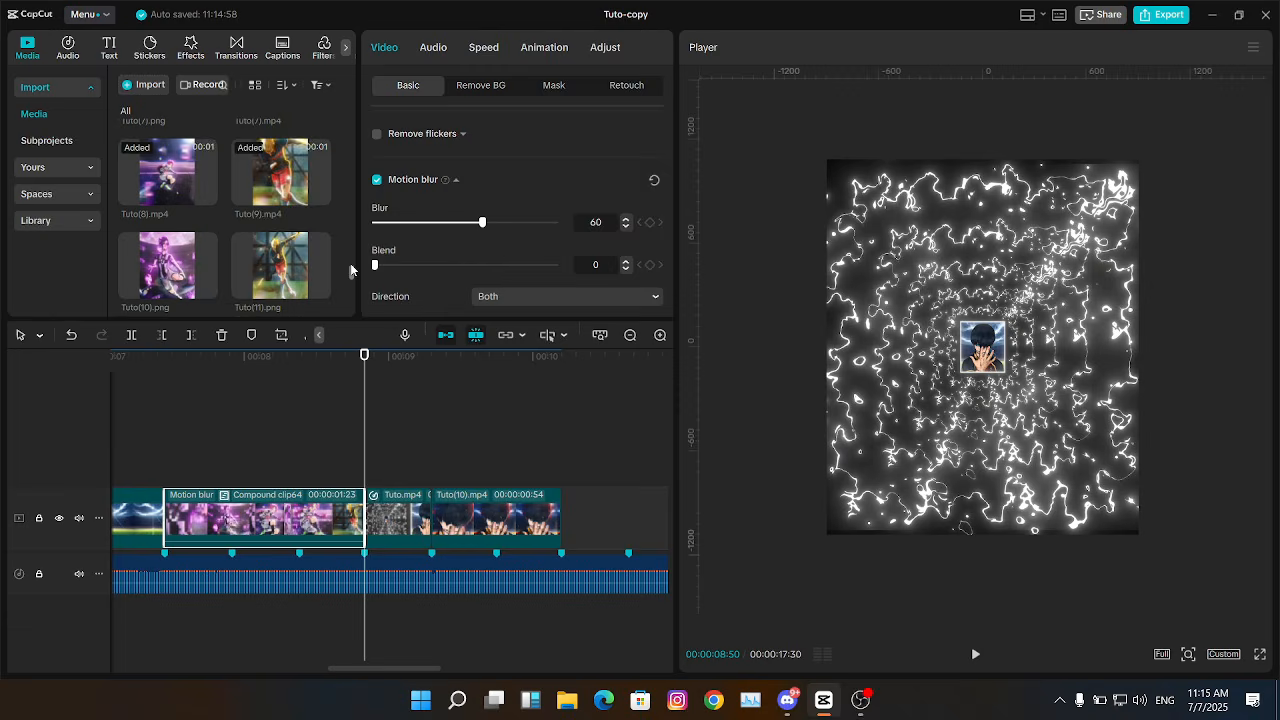
left_click_drag(350, 265, 357, 195)
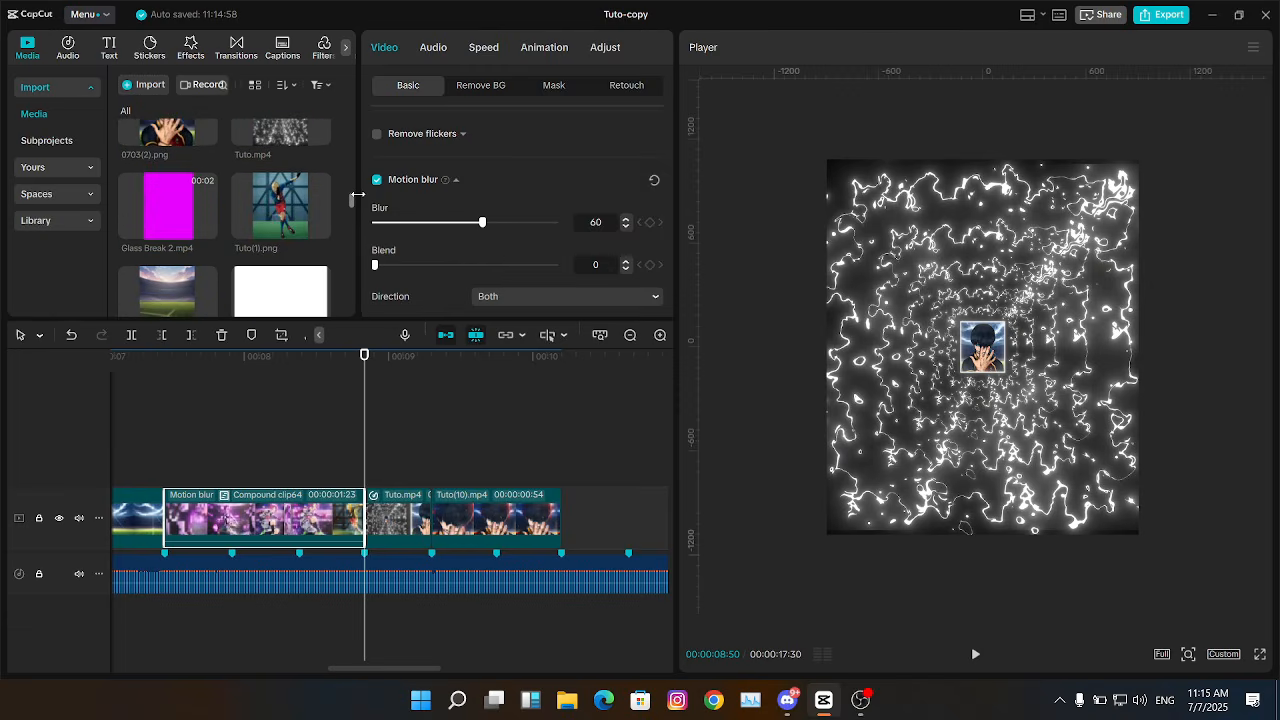
left_click_drag(167, 205, 330, 458)
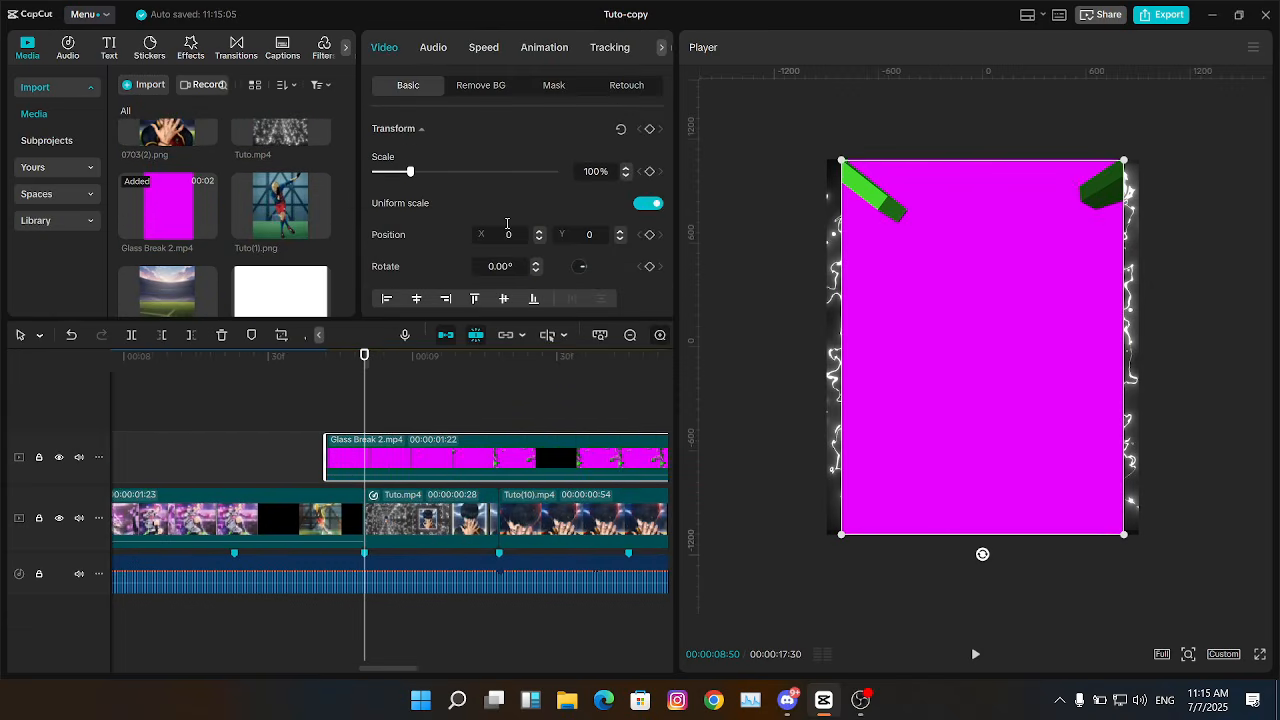
Step: Scale Glass Break 2.mp4 to 113% so it fills the frame
left_click_drag(410, 171, 417, 171)
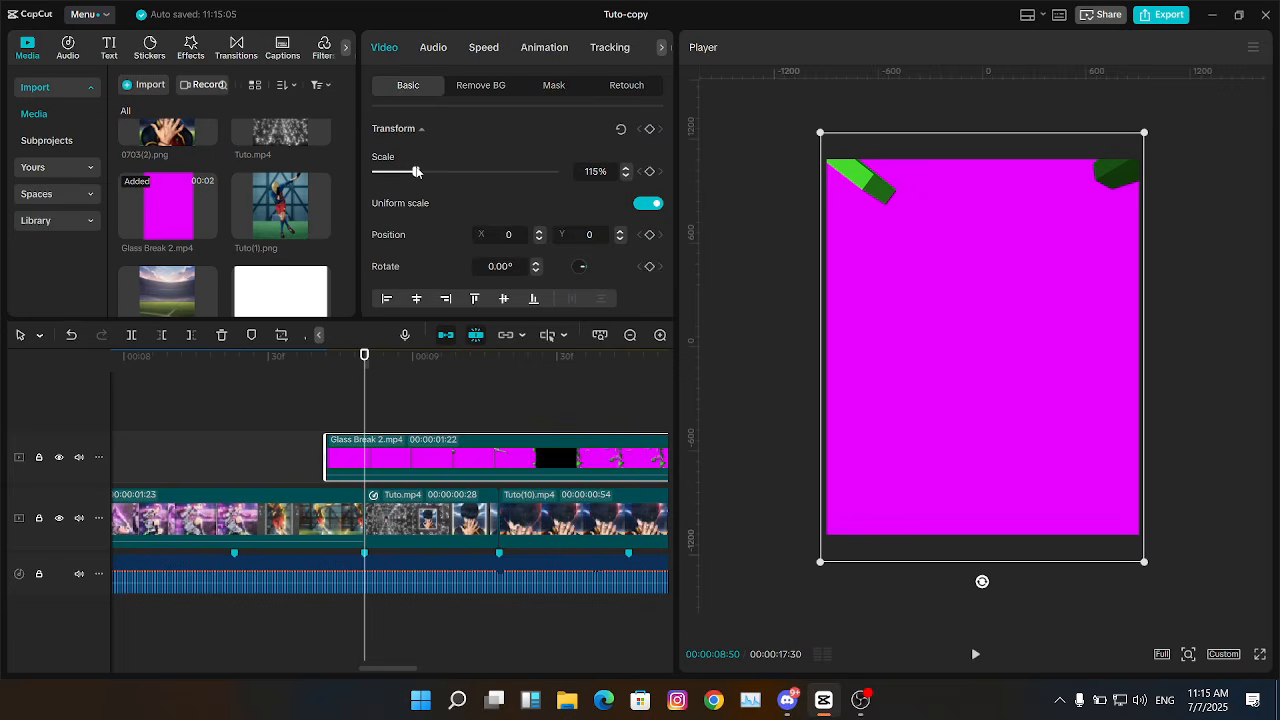
key("Down")
left_click(598, 171)
key("Down")
key("Down")
key("Down")
key("Up")
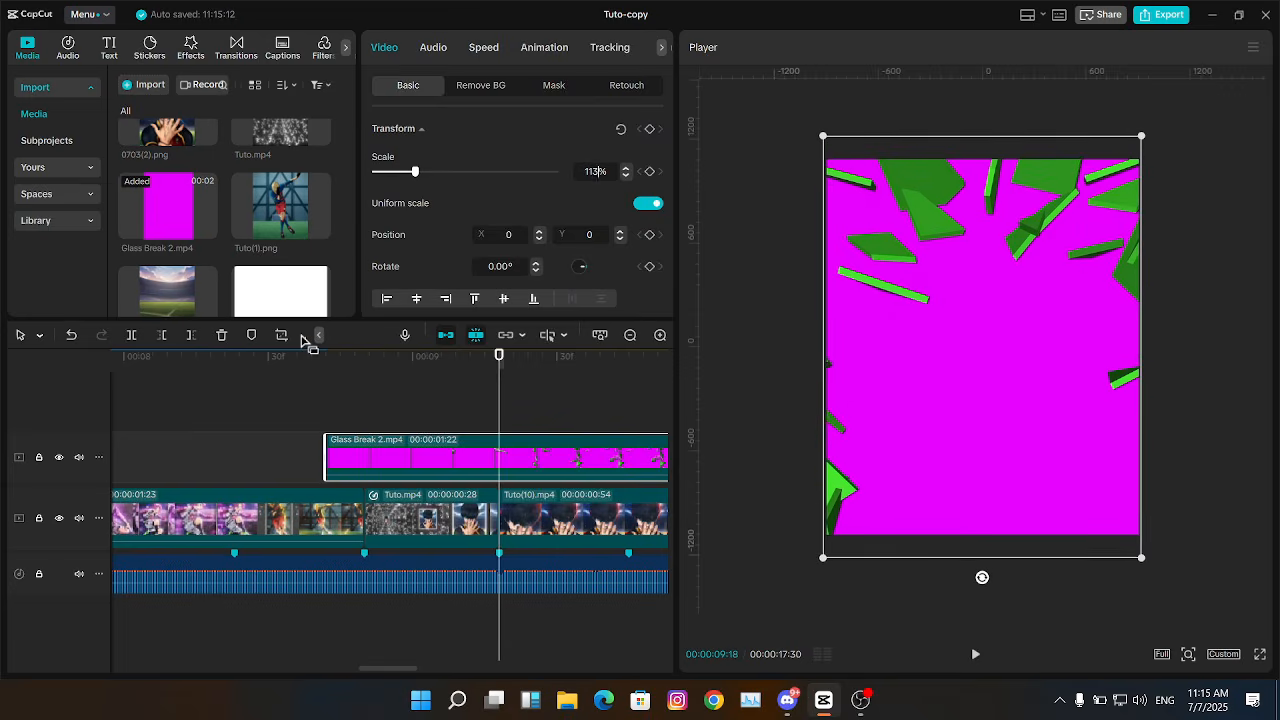
Step: Reverse Glass Break 2.mp4 and play back the shatter motion
left_click(314, 337)
left_click(318, 337)
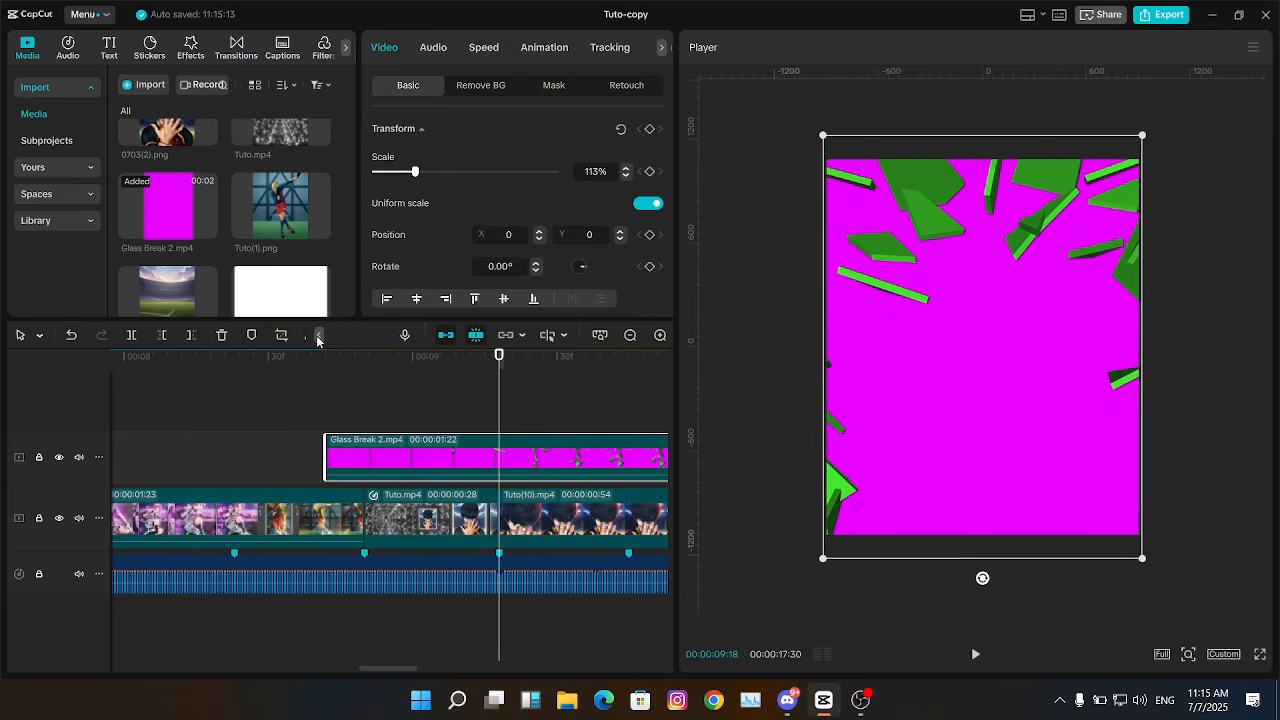
mouse_move(306, 339)
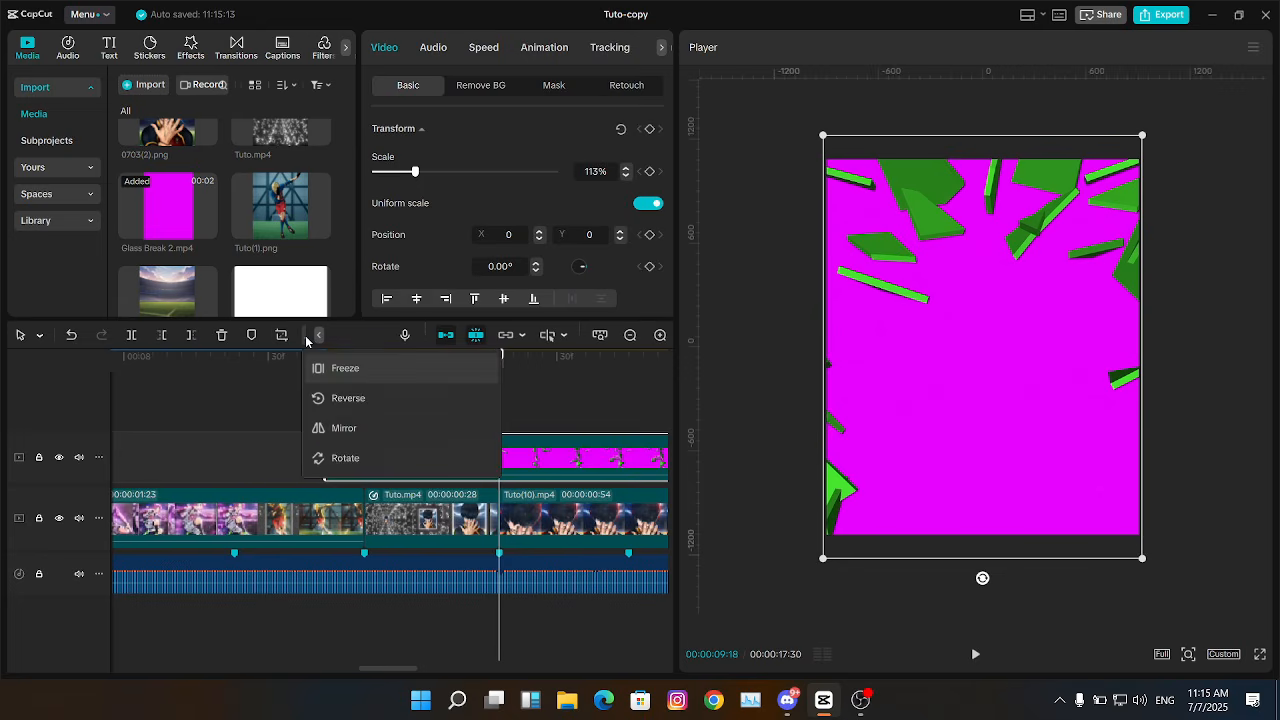
left_click(347, 398)
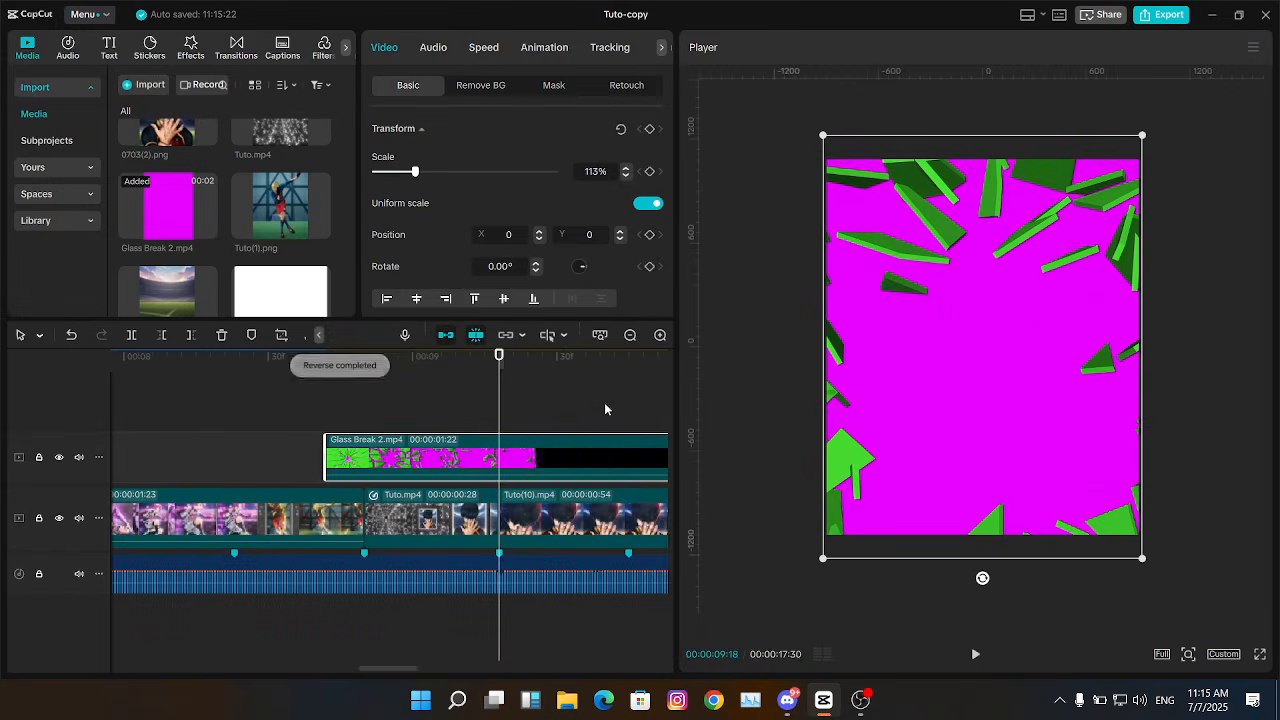
left_click(418, 406)
left_click(424, 446)
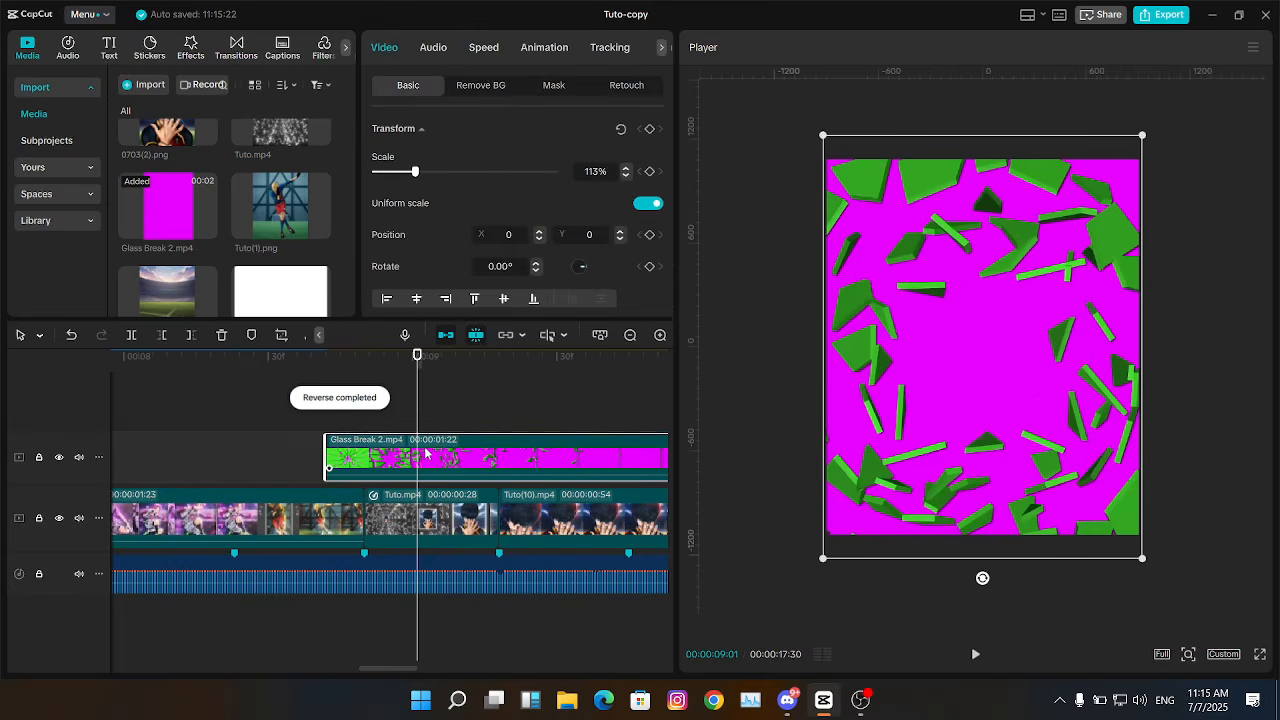
key("Up")
key("Up")
key("space")
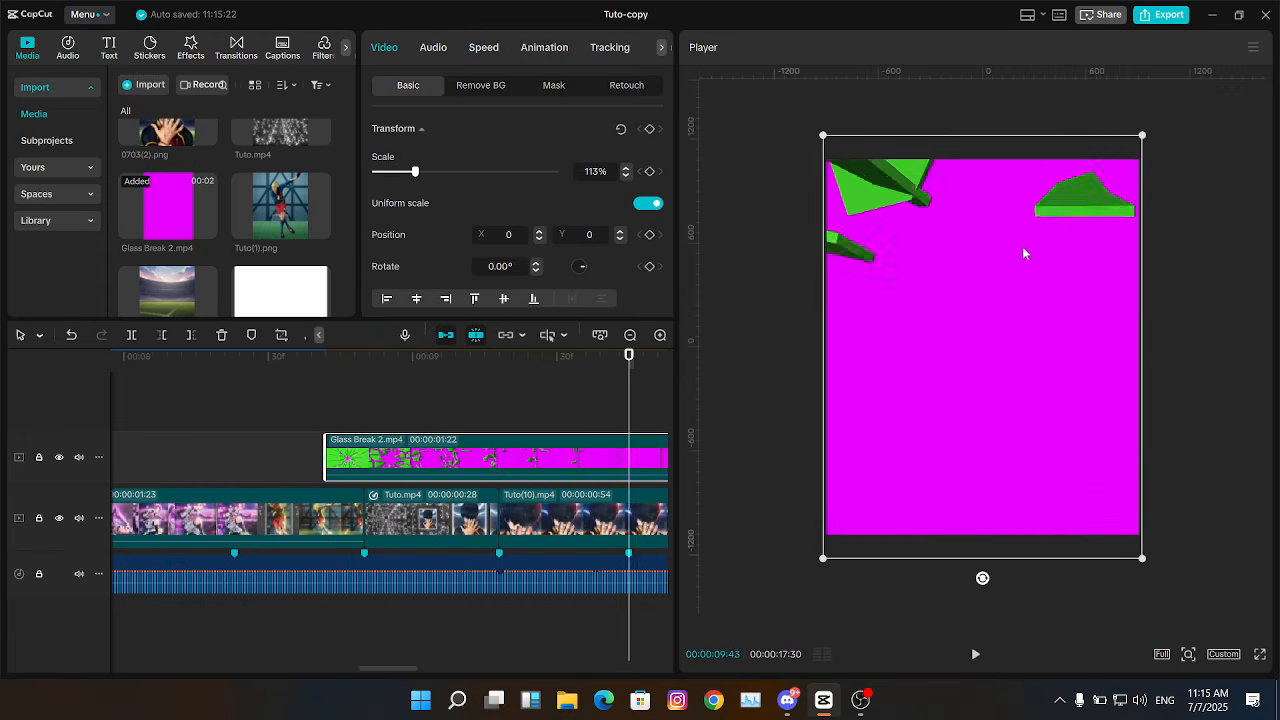
Step: Trim the nearly empty end off Glass Break 2.mp4 and align its start with the start of Tuto.mp4
left_click_drag(431, 678, 428, 665)
key("Left")
key("Left")
key("Left")
key("Left")
key("Left")
key("Left")
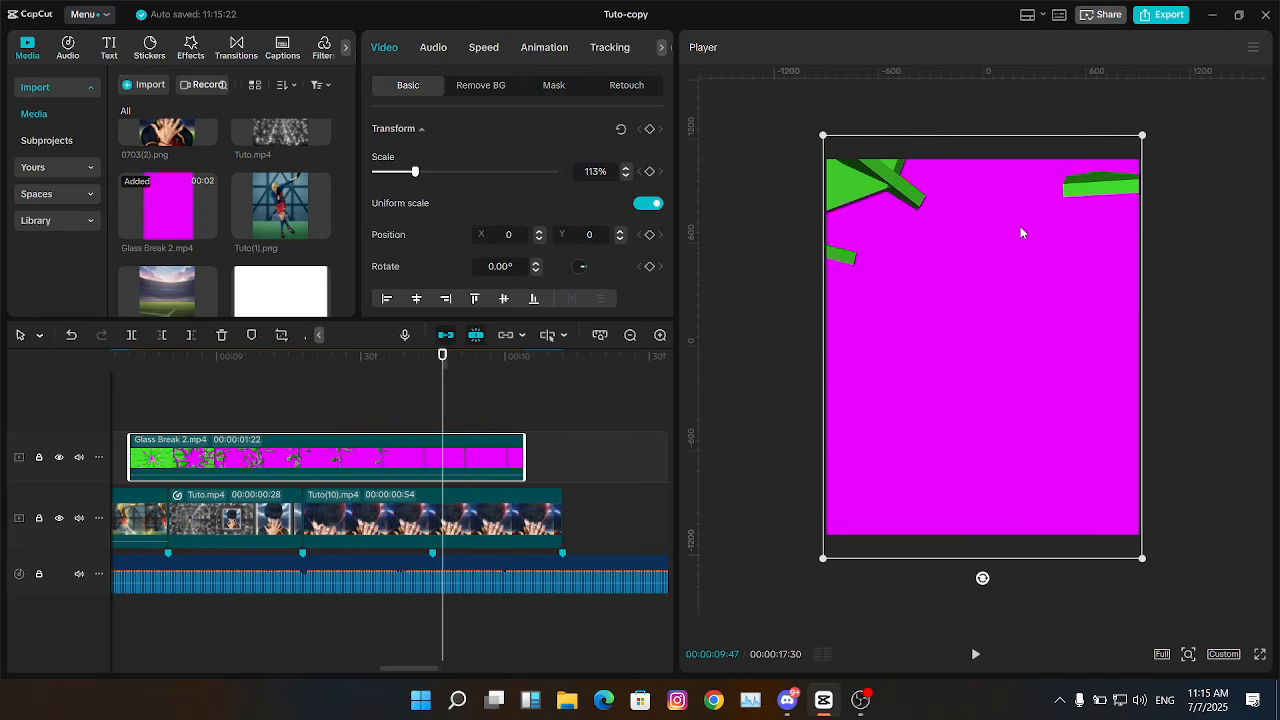
key("w")
left_click(269, 413)
left_click_drag(234, 452, 272, 454)
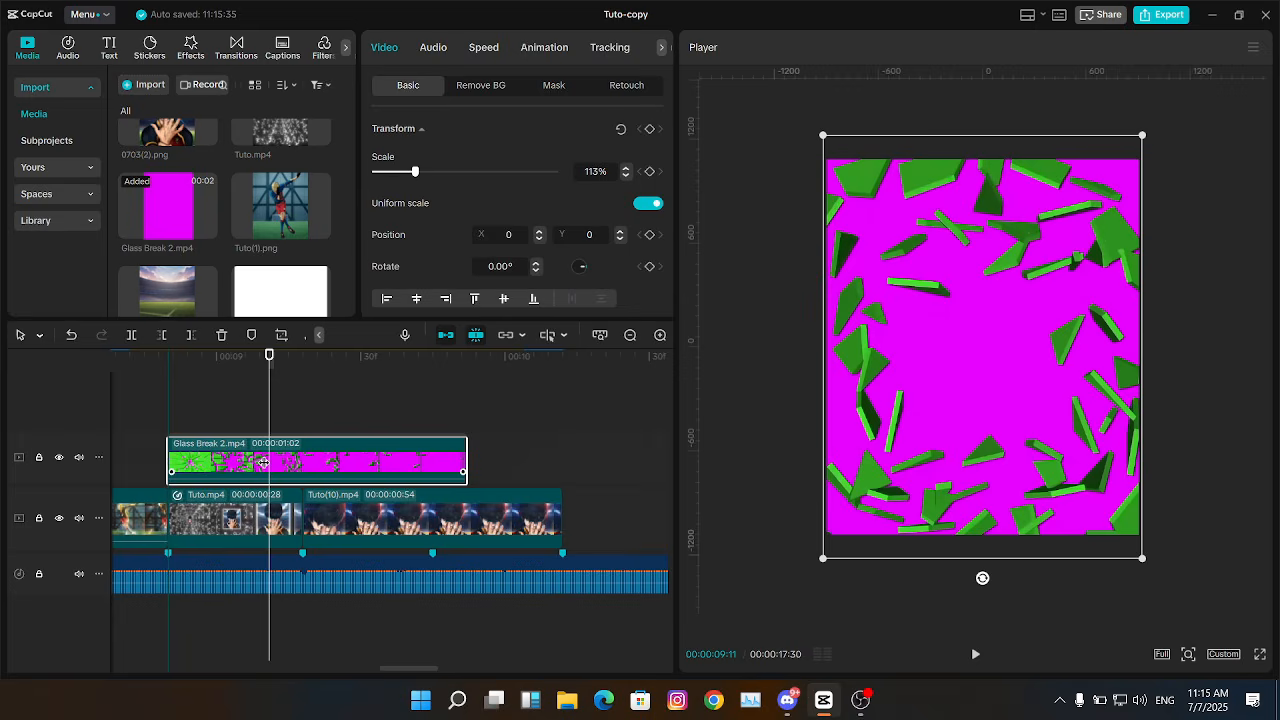
Step: Apply the Flash in speed curve to Glass Break 2.mp4, remove its inner points and lower its start so the clip ends with Tuto.mp4
left_click(484, 47)
left_click(540, 185)
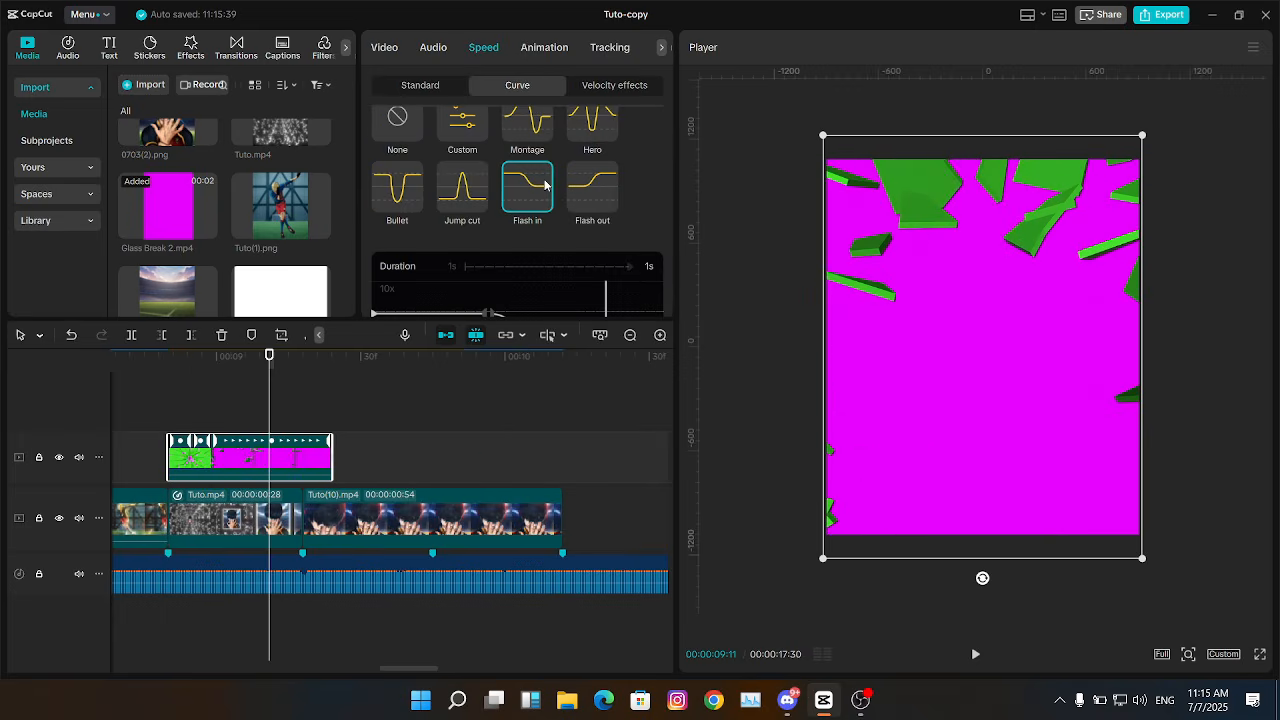
left_click_drag(671, 187, 669, 245)
left_click(545, 227)
left_click(644, 302)
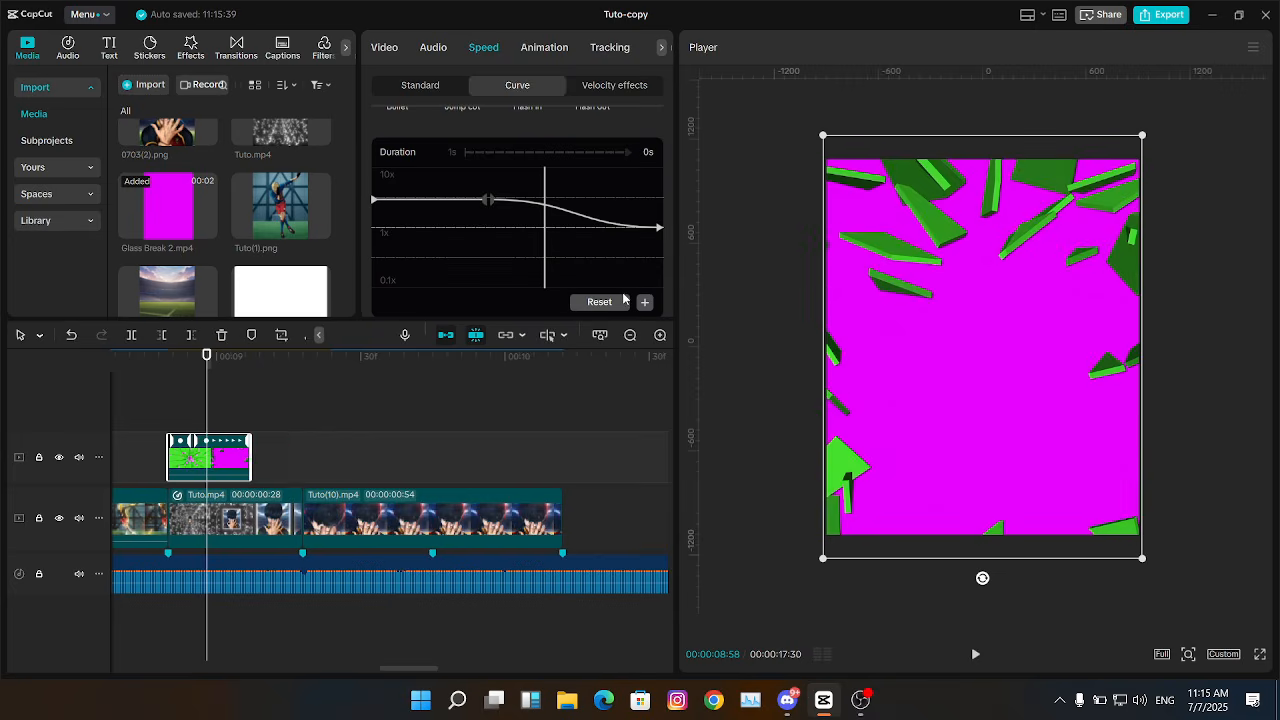
left_click(490, 202)
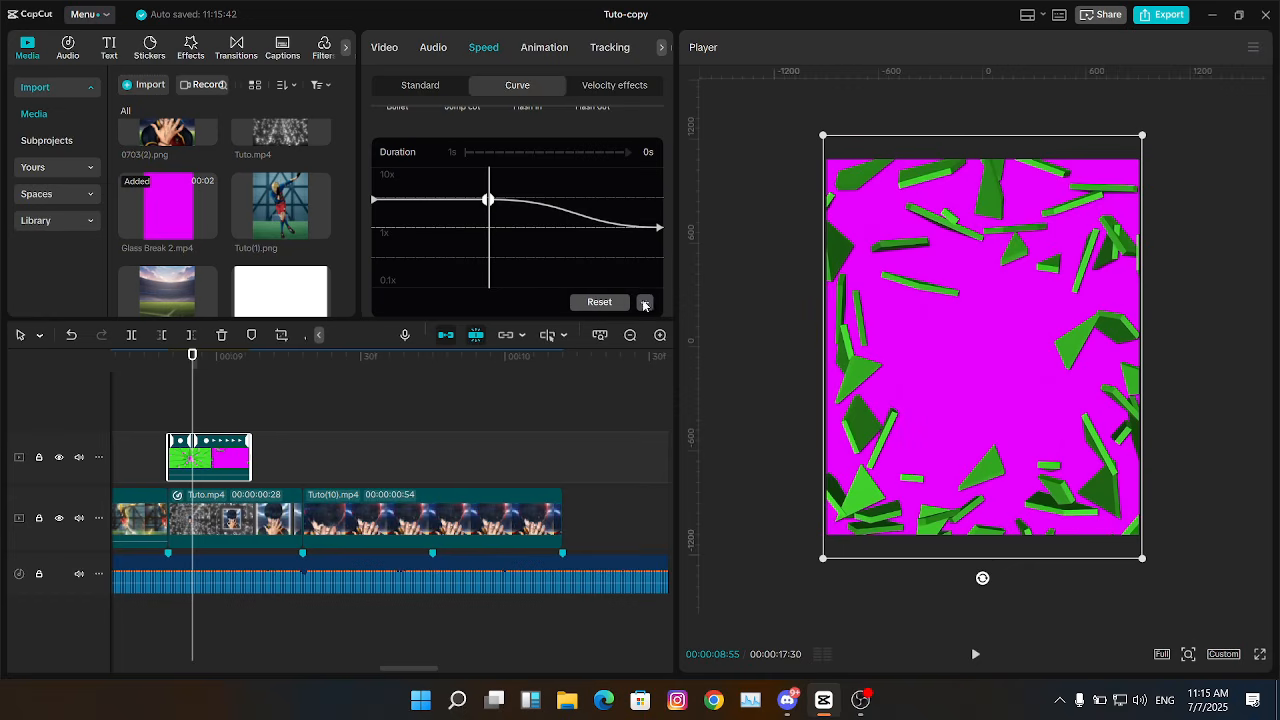
left_click_drag(378, 202, 373, 213)
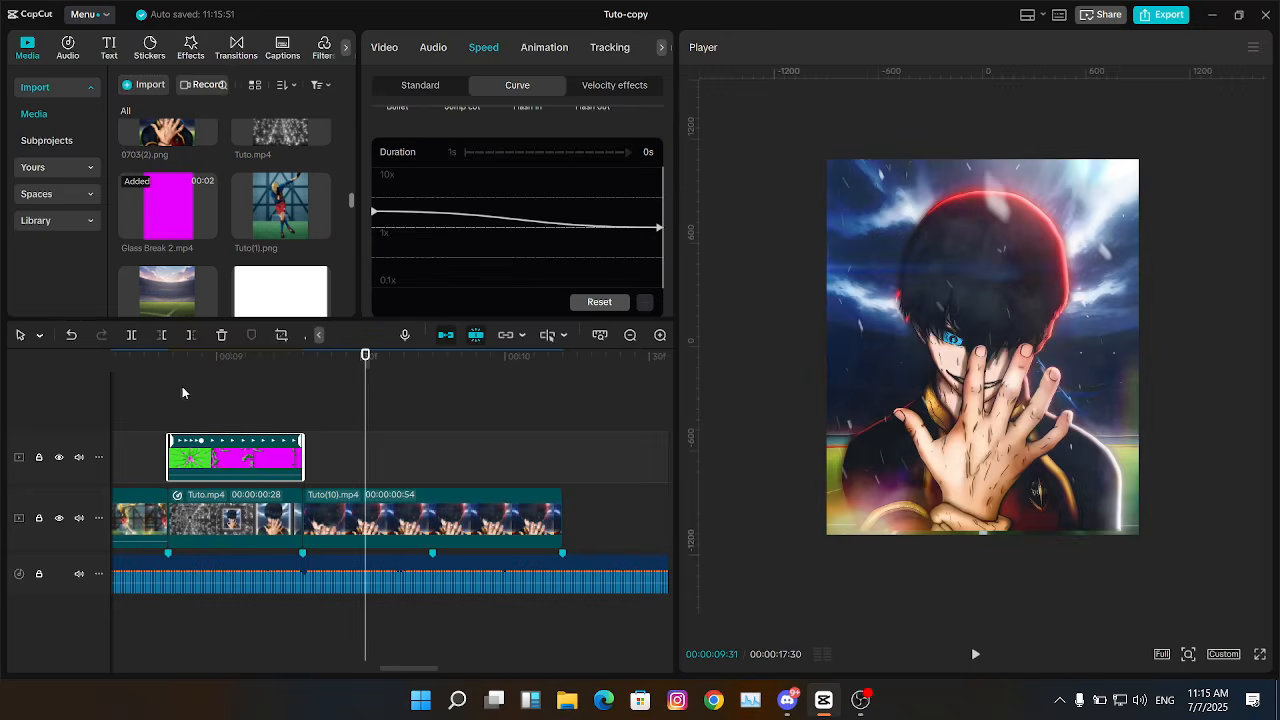
Step: Place Tuto-copy(2).png between Glass Break 2.mp4 and Tuto.mp4, and trim it to end with Tuto.mp4
left_click(182, 388)
left_click(214, 447)
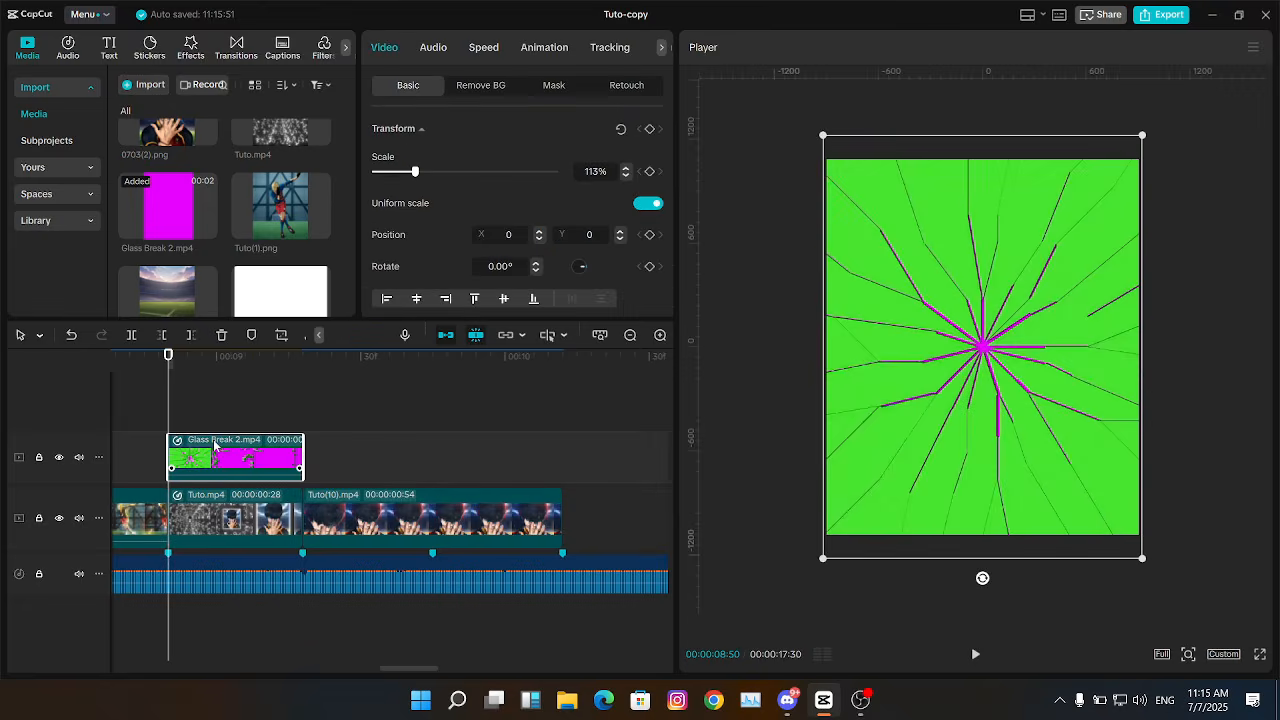
left_click_drag(352, 207, 354, 356)
left_click_drag(168, 262, 149, 480)
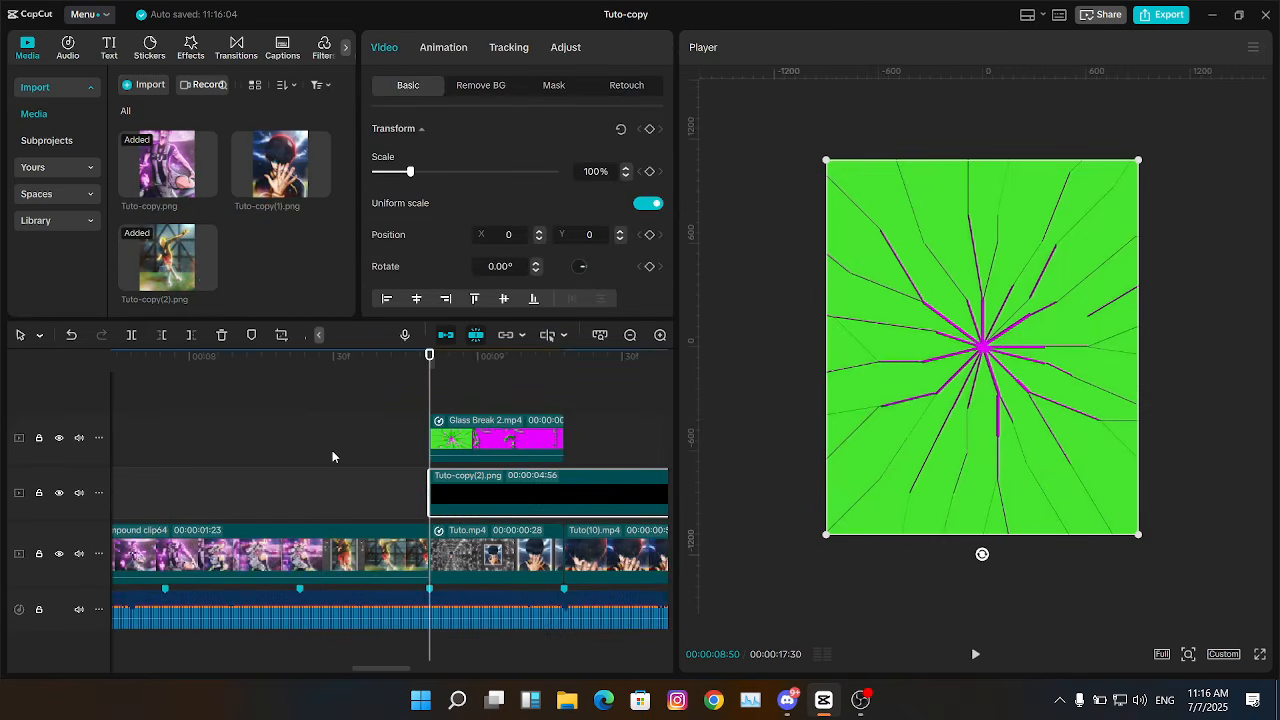
key("Down")
key("w")
Step: Chroma key the green out of Glass Break 2.mp4, open its green HSL adjustment and play the shattering still
left_click(444, 432)
left_click(484, 86)
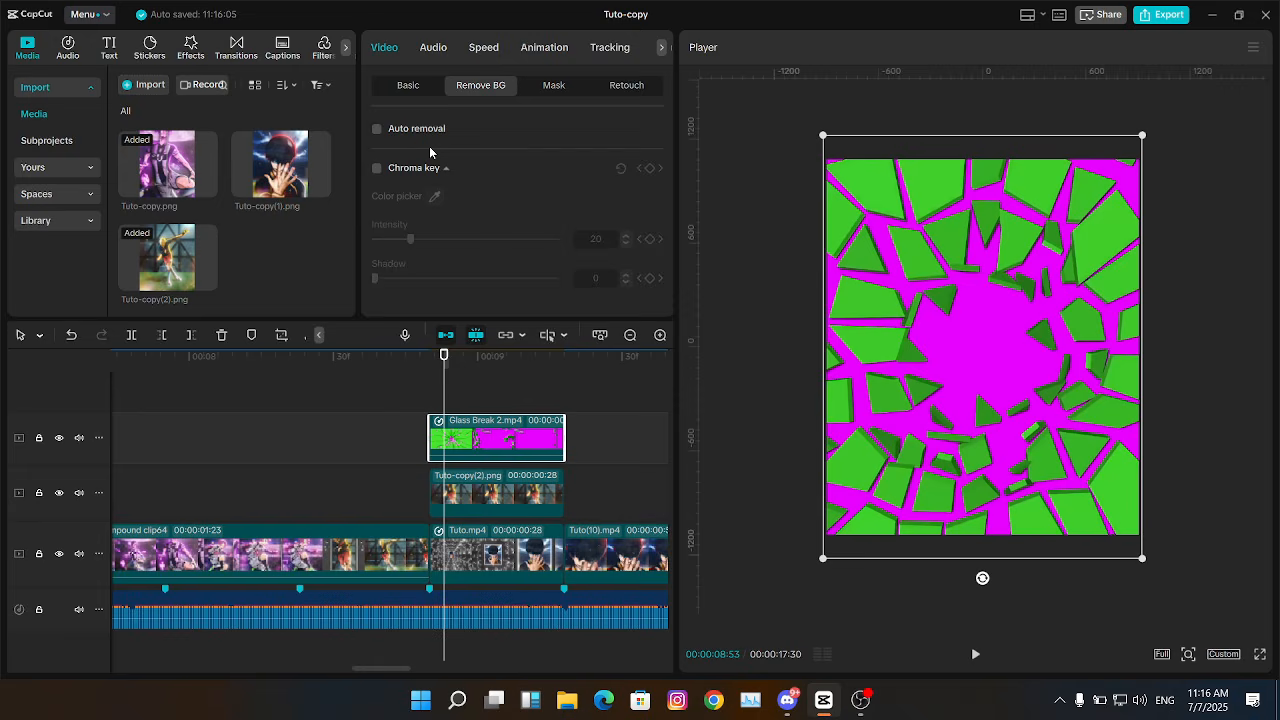
left_click(378, 169)
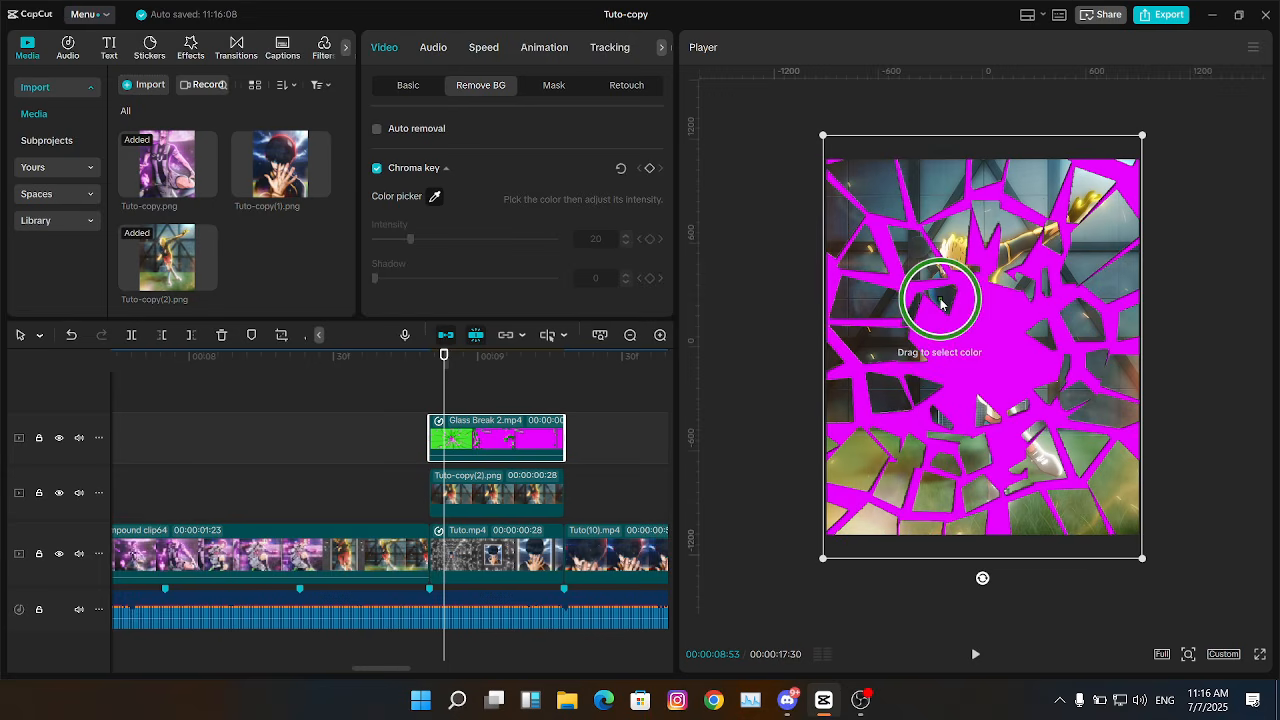
left_click(940, 302)
left_click(640, 47)
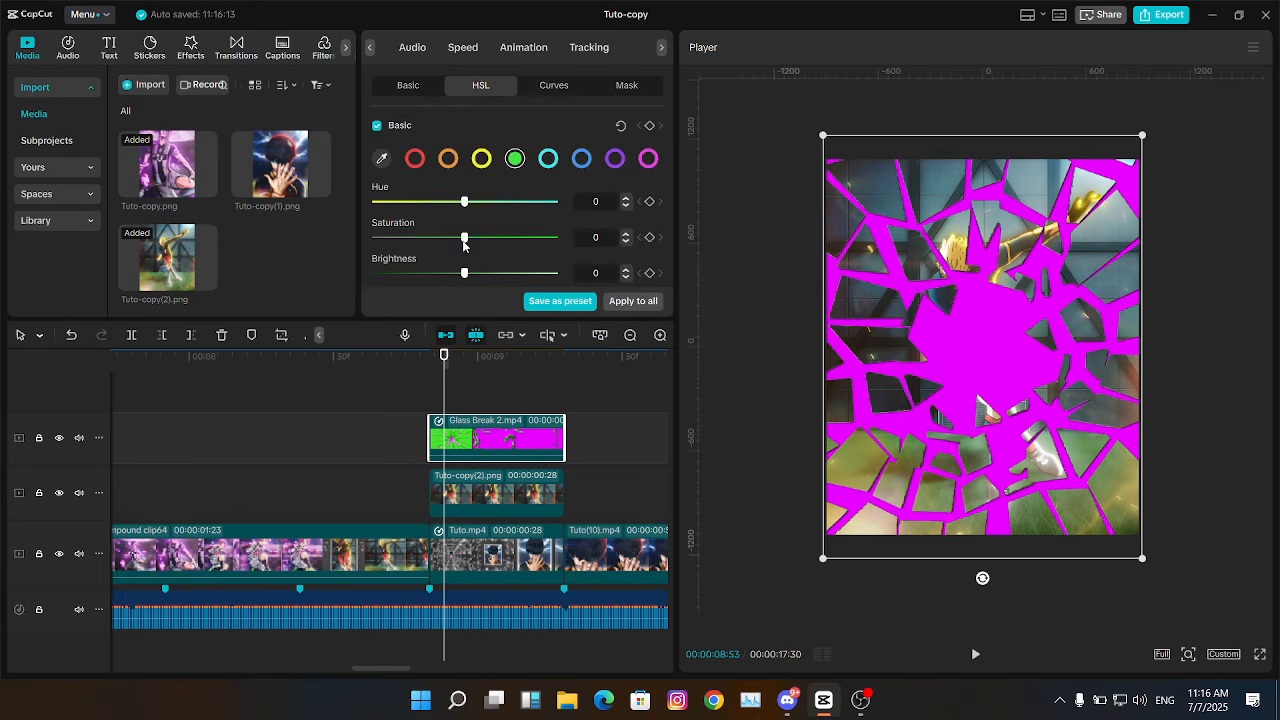
left_click(361, 401)
key("space")
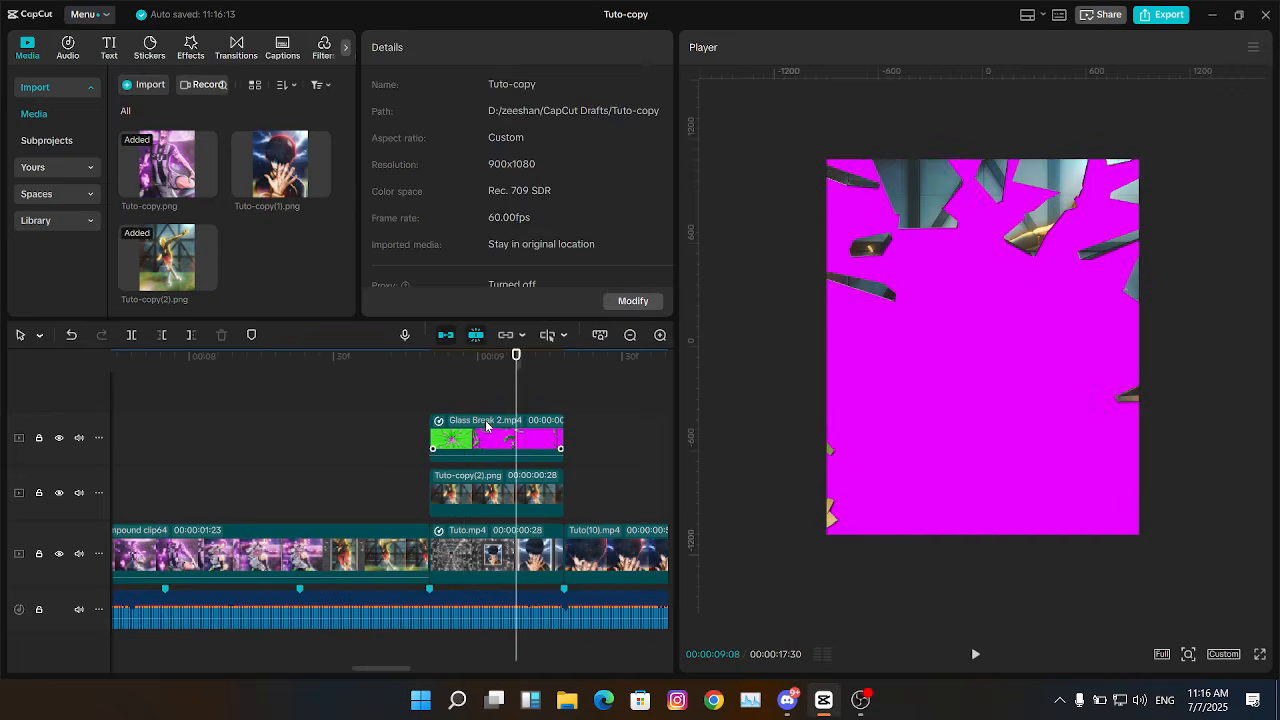
Step: Keyframe the scale of Glass Break 2.mp4 at 113% at 00:00:08:50 and enlarge it at a second keyframe at 00:00:09:05
left_click(484, 424)
left_click(437, 90)
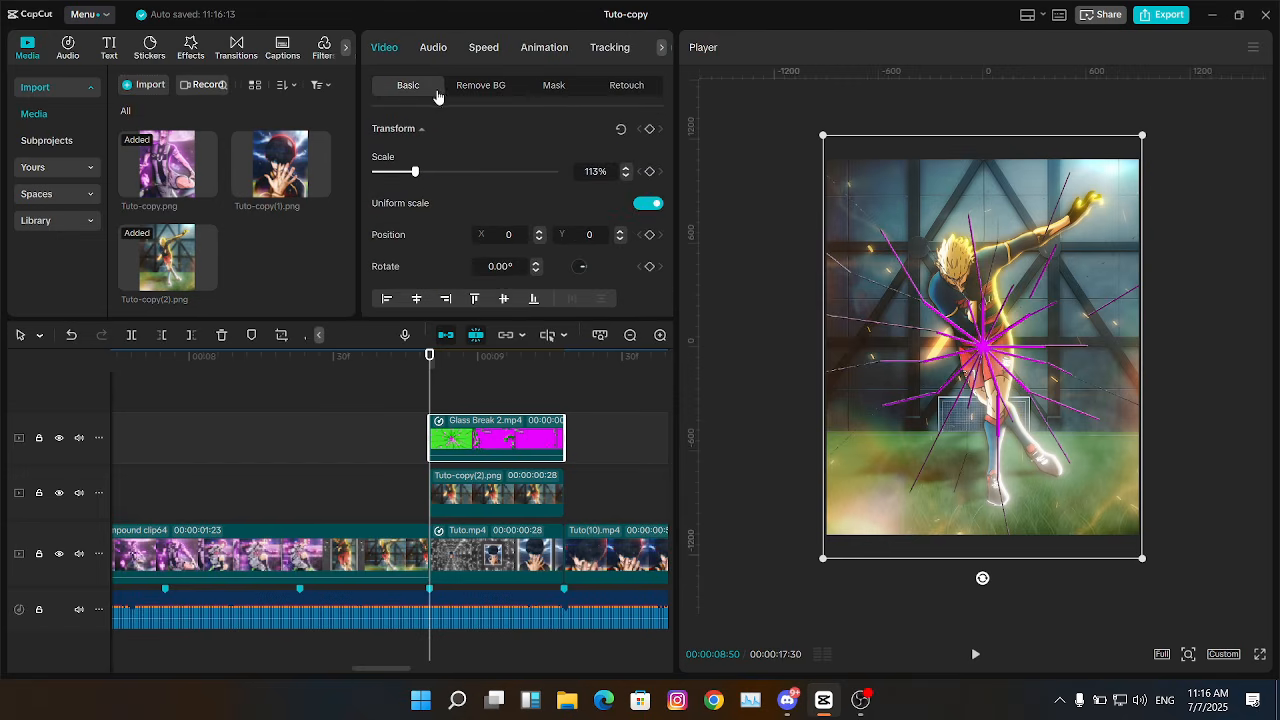
left_click(648, 175)
key("Down")
key("Left")
key("Left")
key("Left")
key("Left")
key("Left")
key("Left")
key("Left")
key("Left")
key("Left")
key("Left")
key("Left")
key("Left")
key("Left")
key("Left")
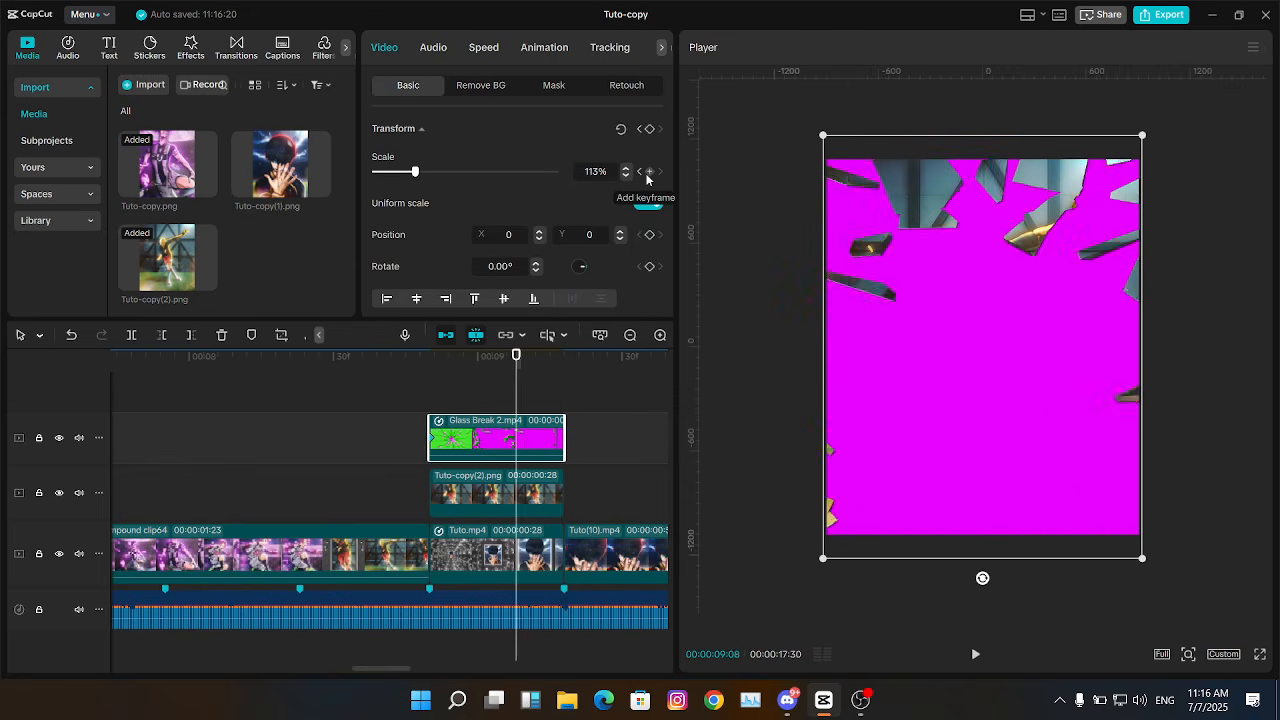
key("Left")
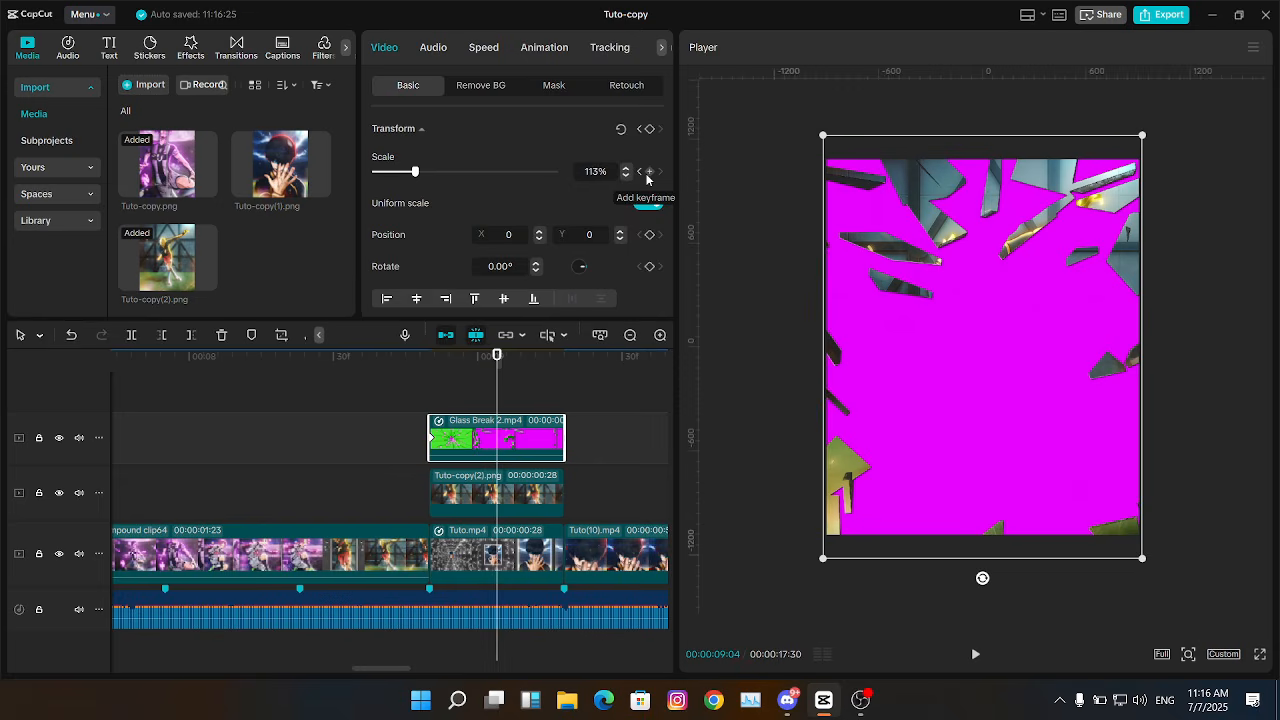
key("Right")
left_click(648, 173)
left_click_drag(418, 175, 437, 172)
Step: Enlarge Glass Break 2.mp4 to over 300% at its end and scrub through the scaling
key("Down")
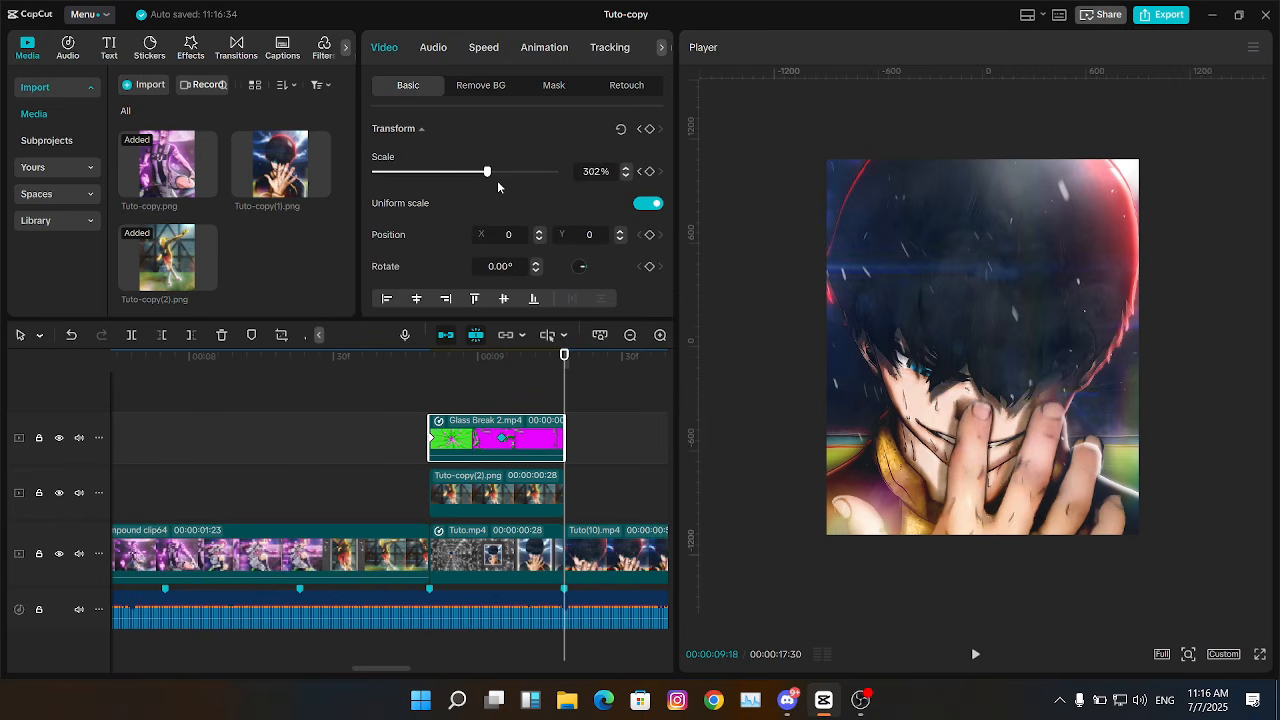
mouse_move(564, 355)
left_mouse_down()
mouse_move(434, 355)
mouse_move(549, 343)
left_mouse_up()
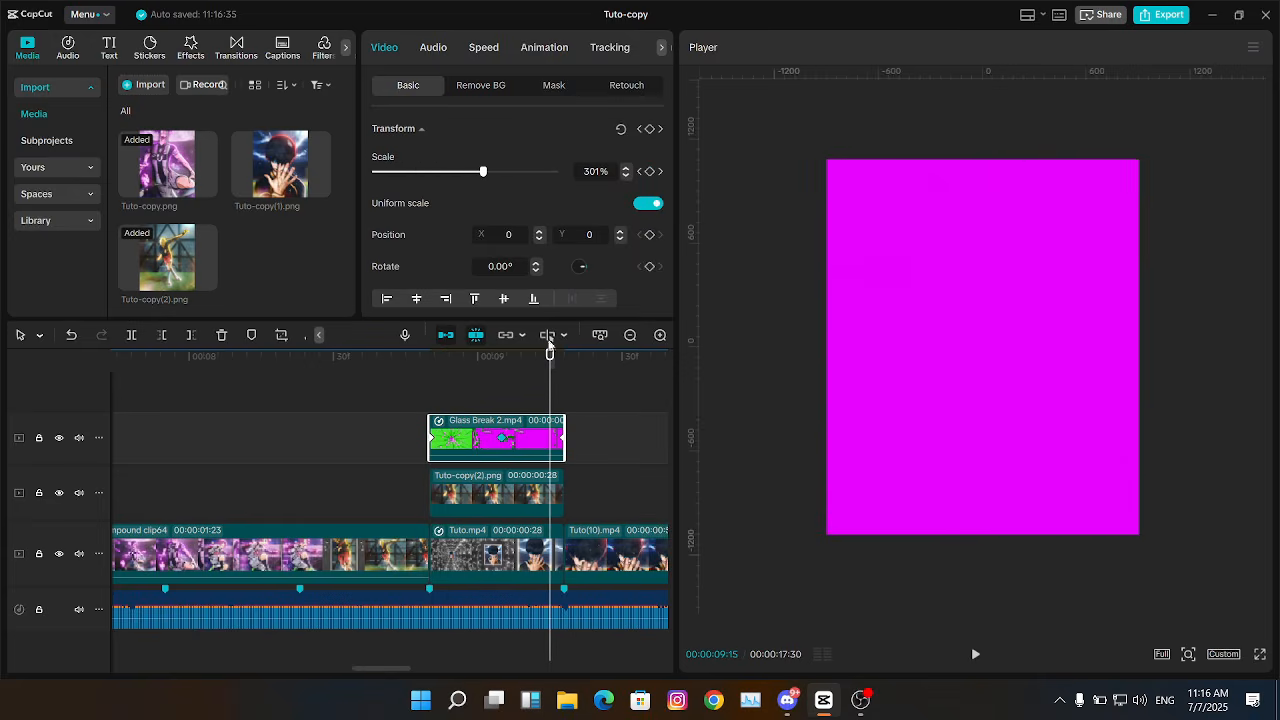
left_click_drag(519, 394, 522, 394)
key("Up")
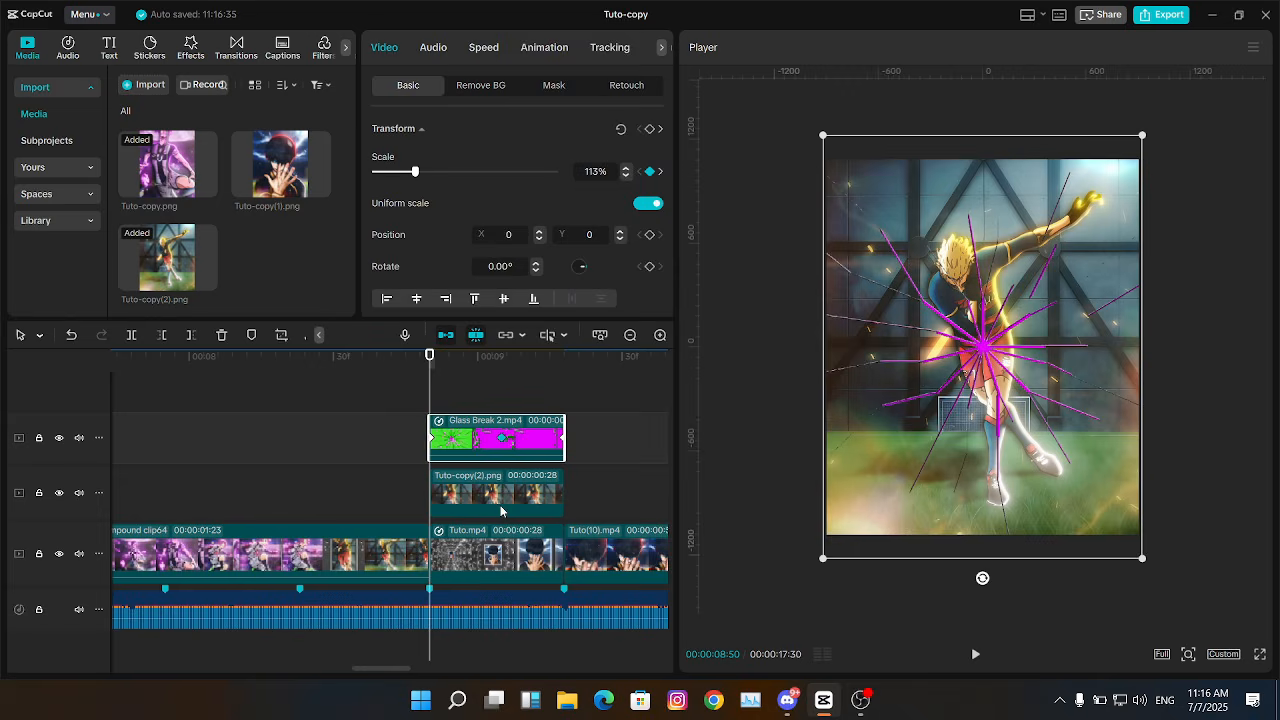
Step: Keyframe the scale of Tuto-copy(2).png at 100% at 00:00:08:50 and 183% at 00:00:09:05
left_click(502, 508)
key("Down")
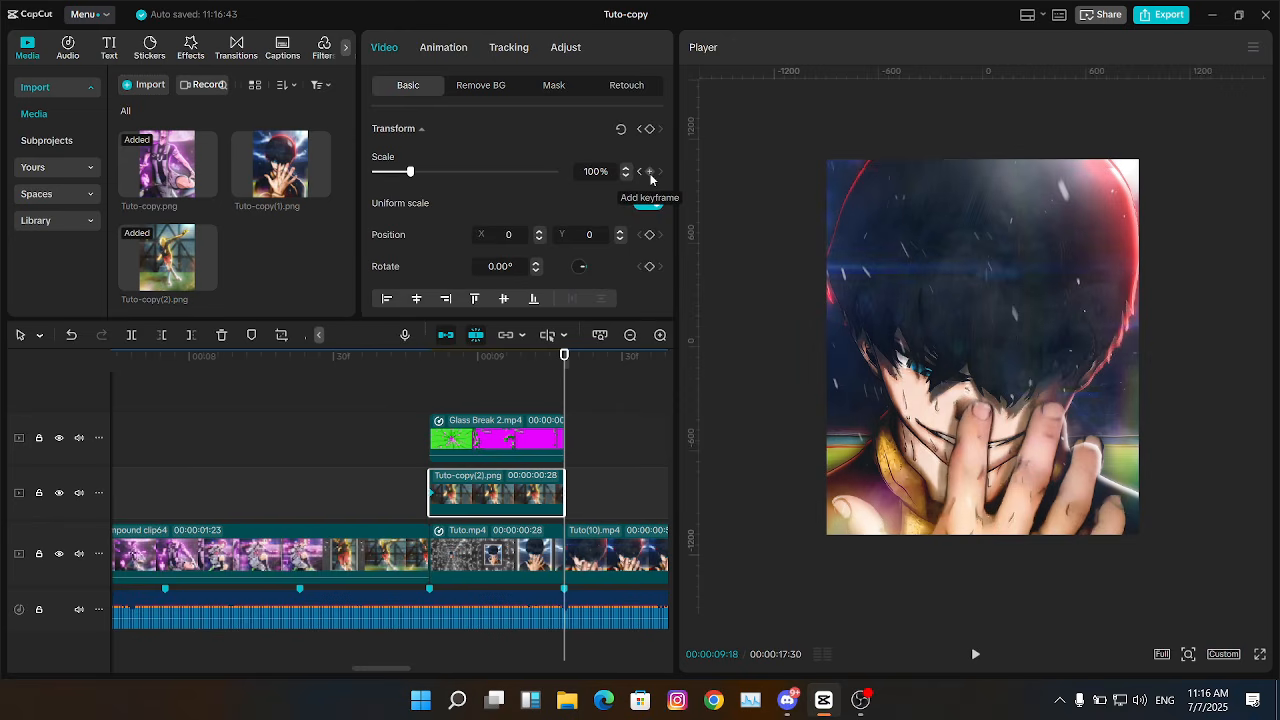
key("Left")
key("Left")
key("Left")
key("Left")
key("Left")
key("Left")
key("Left")
key("Left")
key("Left")
key("Left")
key("Left")
key("Left")
key("Left")
key("Left")
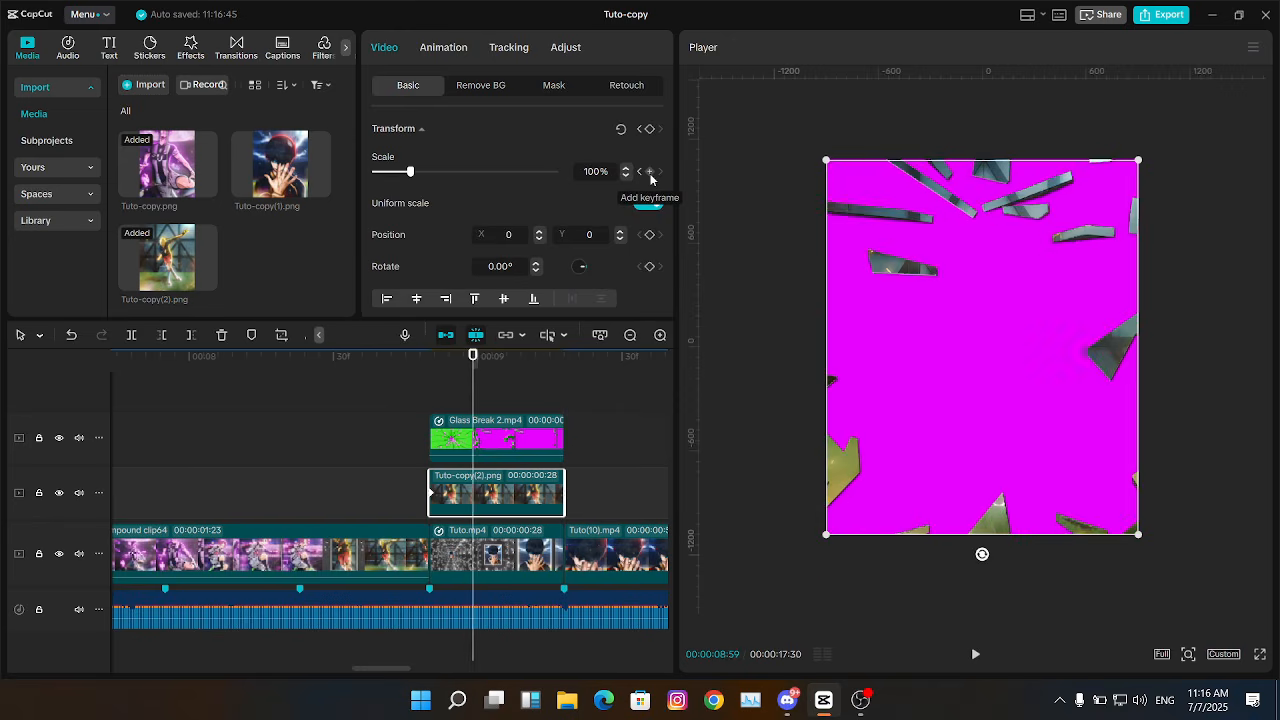
key("Right")
key("Right")
key("Right")
key("Right")
key("Right")
key("Right")
key("Right")
key("Right")
key("Right")
key("Right")
key("Right")
key("Right")
key("Right")
key("Right")
left_click(650, 175)
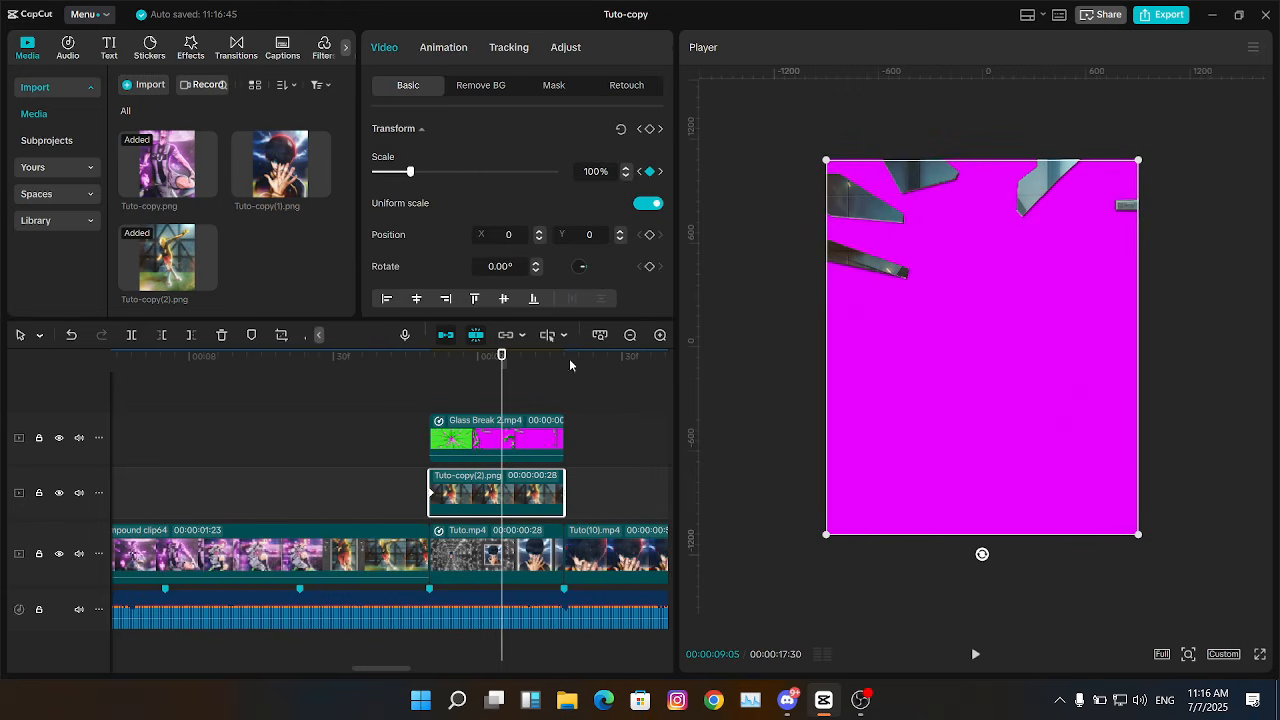
left_click_drag(411, 176, 441, 175)
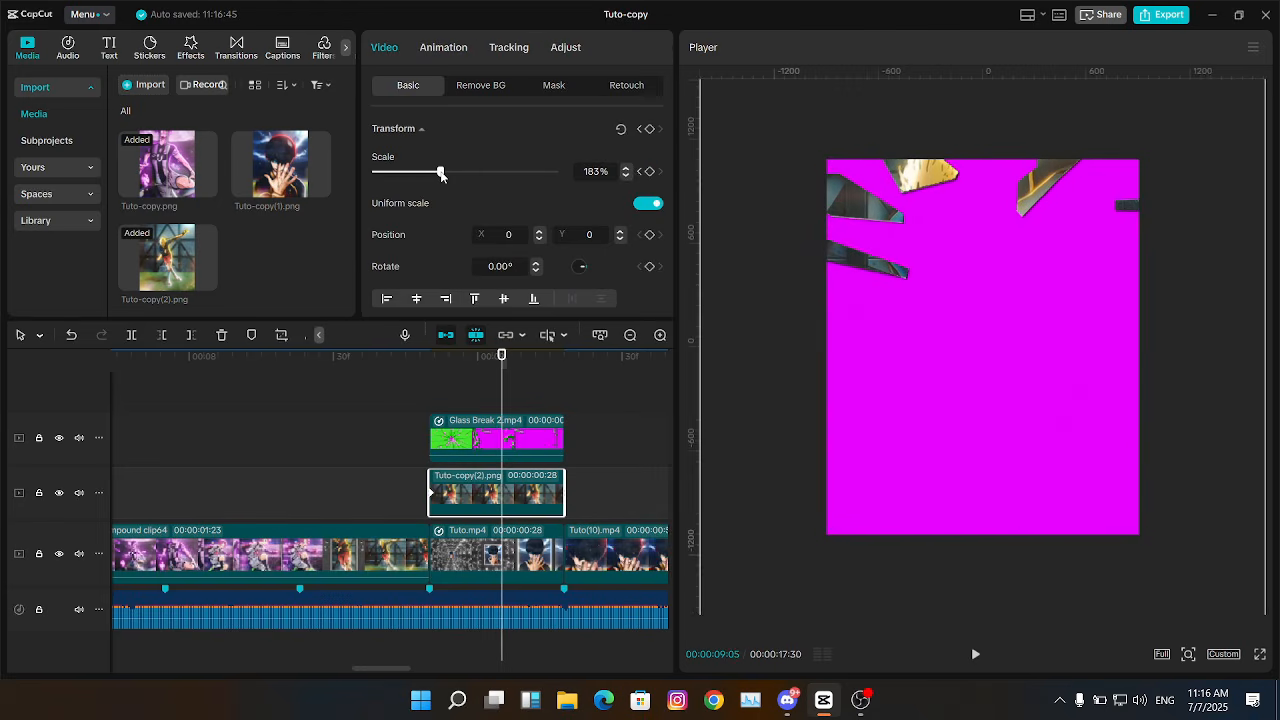
Step: Add a third scale keyframe at the end of Tuto-copy(2).png
key("Right")
key("Right")
key("Right")
key("Right")
key("Right")
key("Right")
key("Right")
key("Right")
key("Right")
key("Right")
key("Right")
key("Right")
key("Right")
Step: Step through the zoom of Tuto-copy(2).png from its start to the keyframe at 00:00:09:05
key("Up")
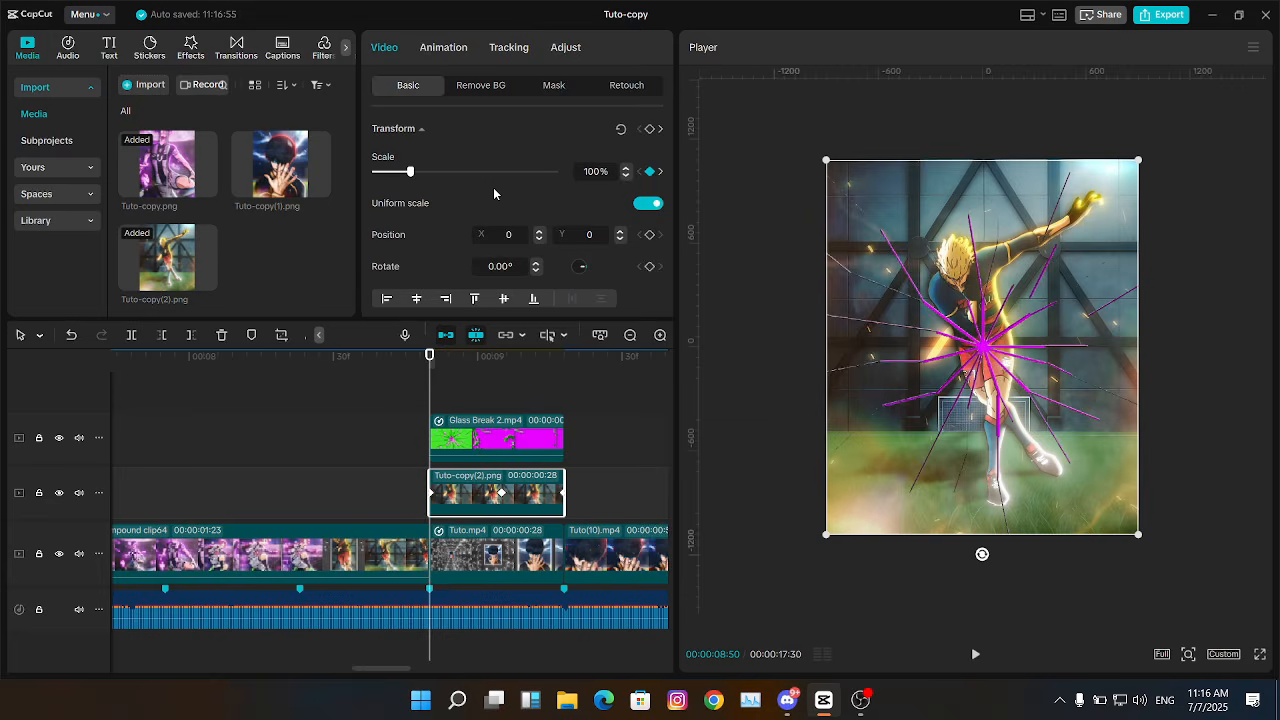
key("Right")
key("Right")
key("Right")
key("Right")
key("Right")
key("Right")
key("Right")
key("Right")
key("Right")
key("Right")
key("Right")
key("Right")
key("Right")
key("Right")
key("Right")
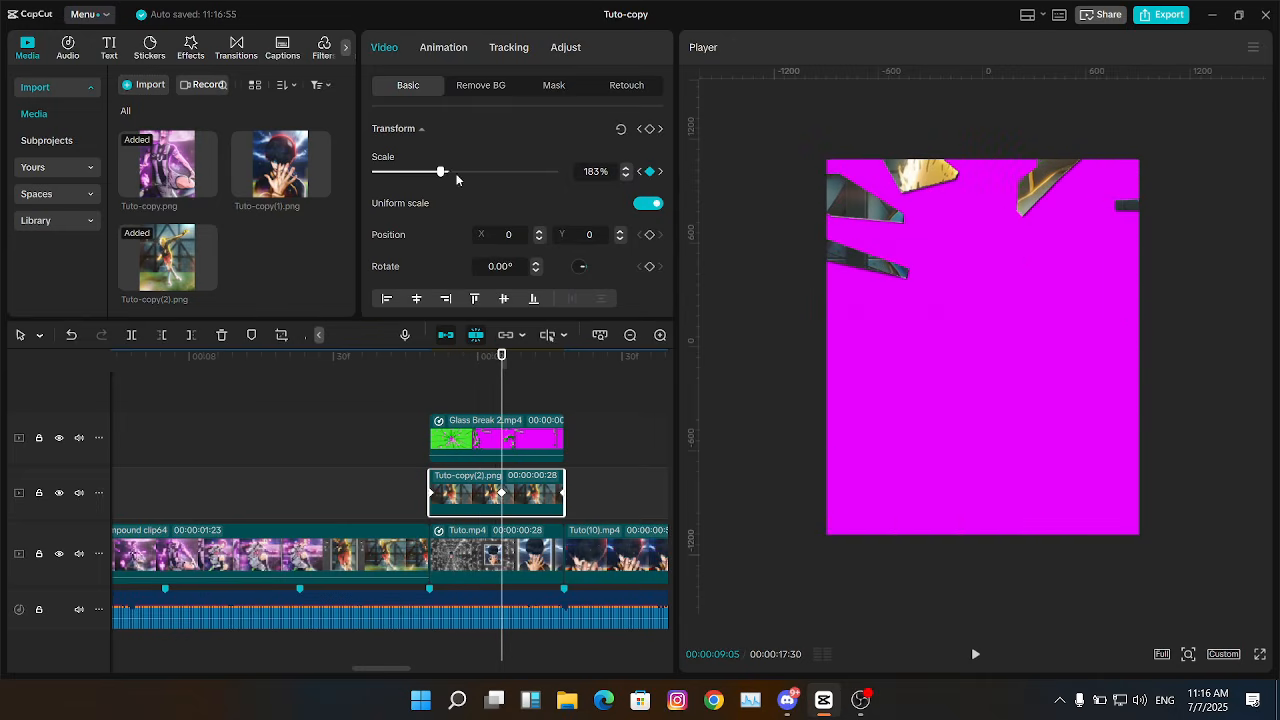
Step: Step frame by frame through the glass shatter from the start of Tuto-copy(2).png to 00:00:09:13
key("Up")
key("Right")
key("Right")
key("Right")
key("Right")
key("Right")
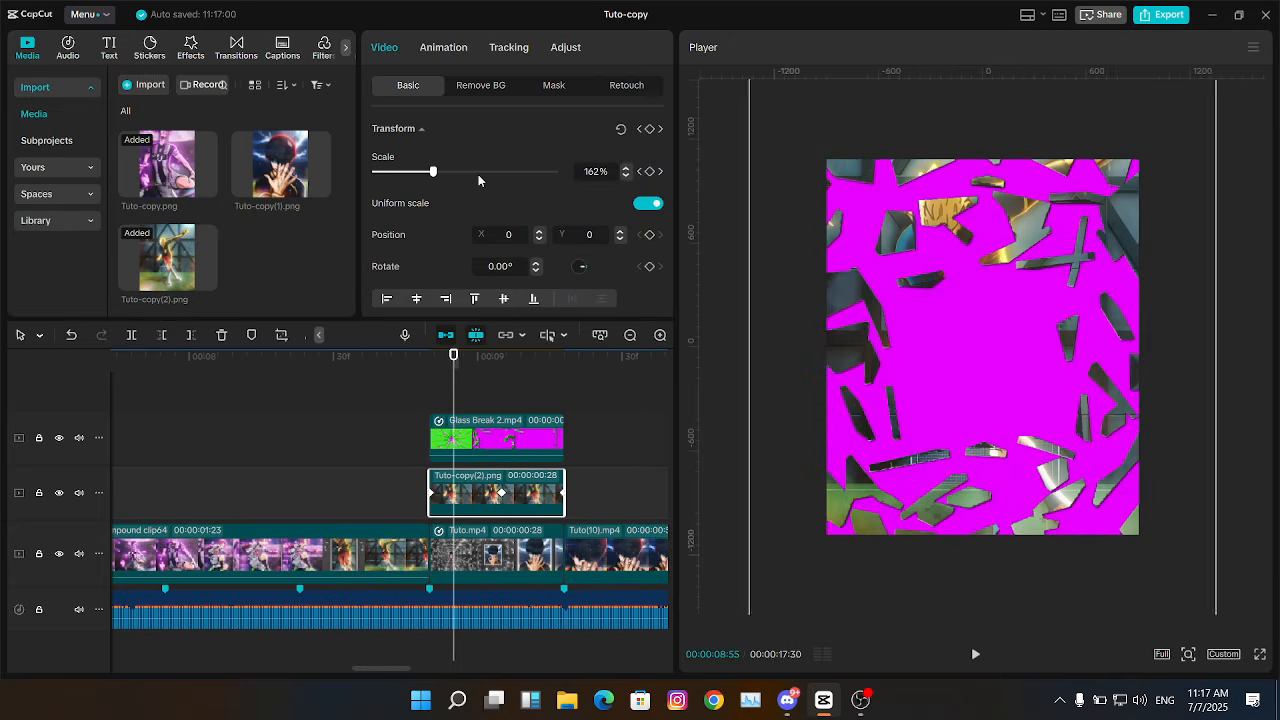
key("Right")
key("Right")
key("Right")
key("Right")
key("Right")
key("Right")
key("Right")
key("Right")
key("Right")
key("Right")
key("Right")
key("Right")
key("Right")
key("Right")
key("Right")
key("Right")
key("Right")
key("Right")
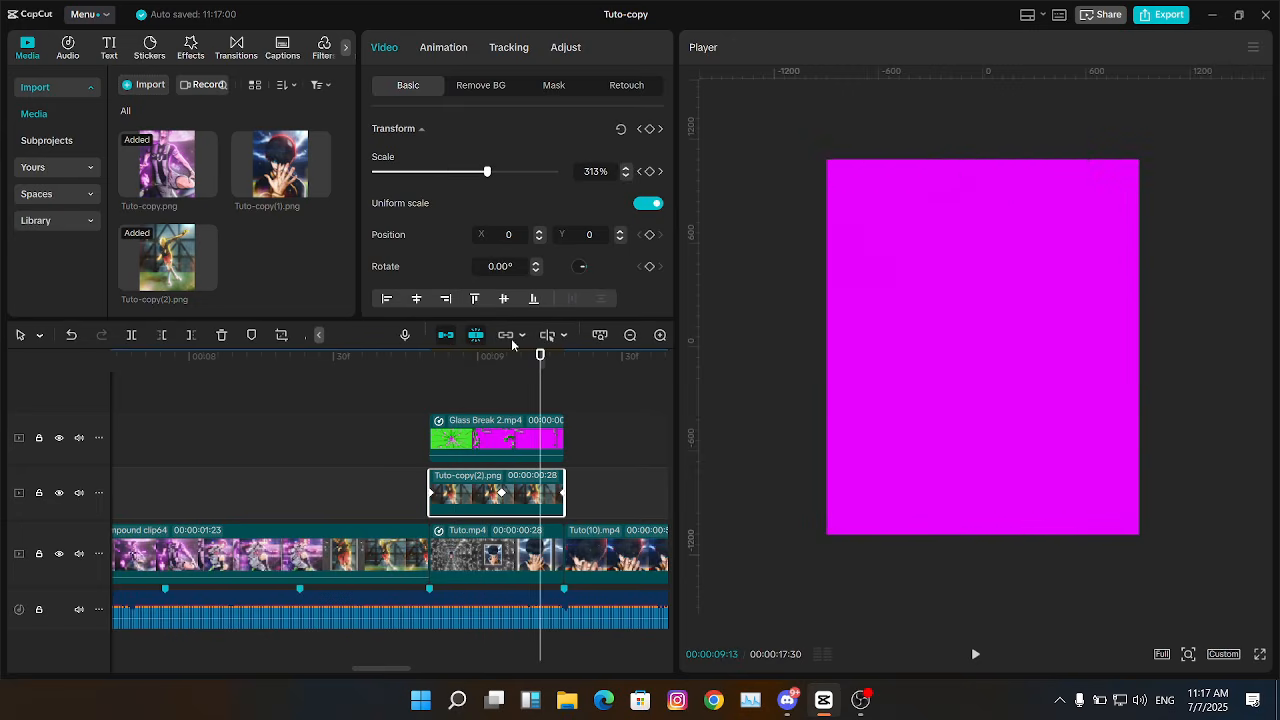
Step: Combine Glass Break 2.mp4 and Tuto-copy(2).png into a compound clip and chroma-key out its magenta background
left_click(505, 395)
left_click_drag(504, 395, 508, 395)
left_click_drag(601, 432, 514, 486)
key("alt+g")
left_click(489, 86)
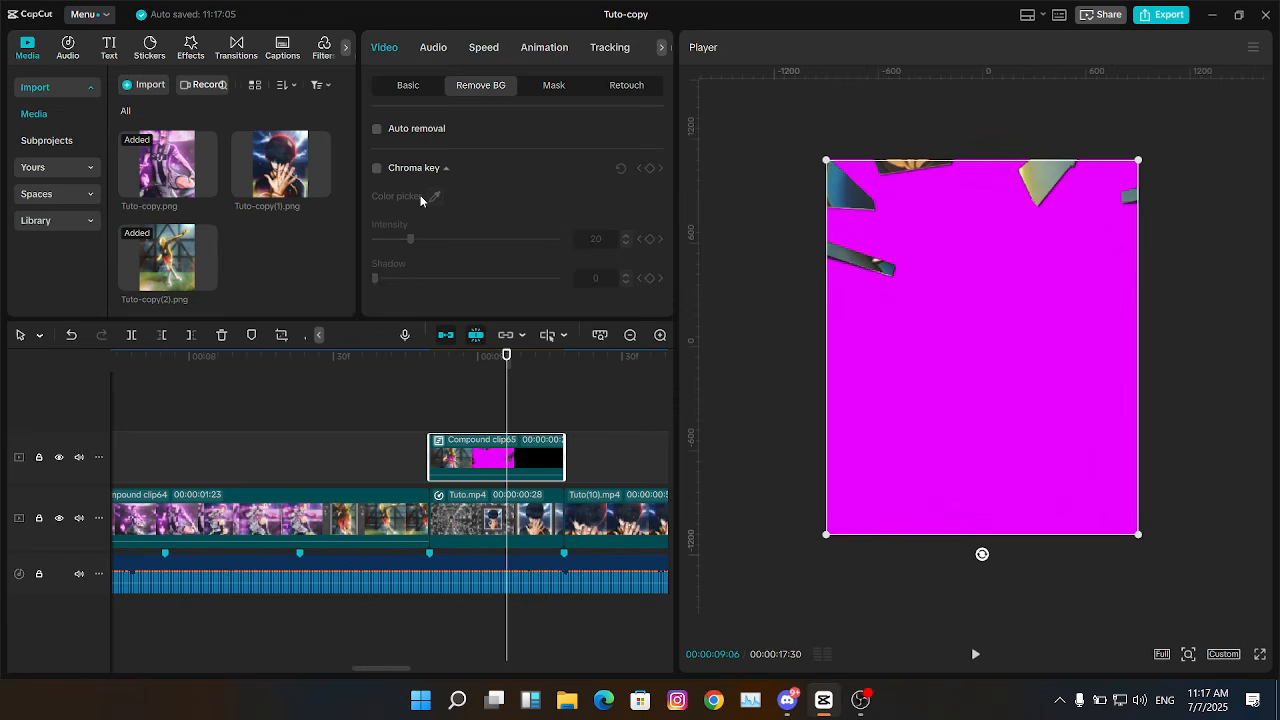
left_click(920, 280)
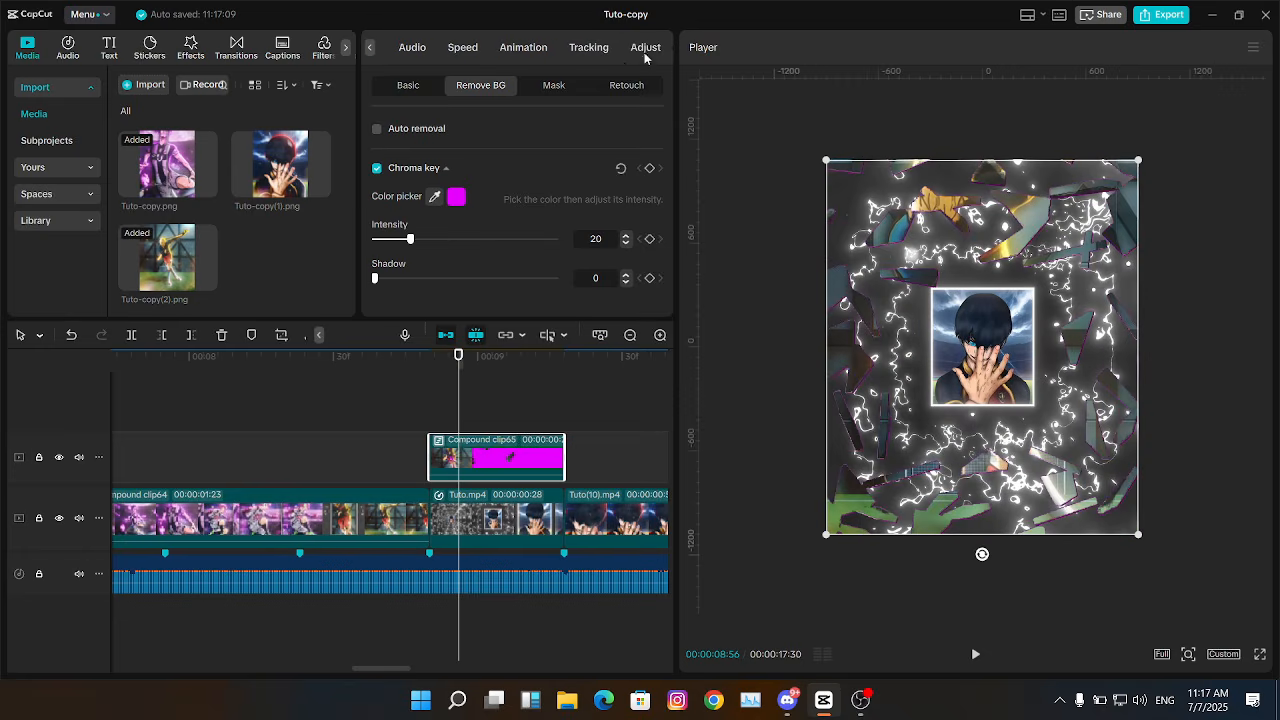
Step: Set the glass-break compound clip's magenta saturation to -100 in its HSL adjustments and preview the cleaned edges
left_click(645, 54)
left_click(561, 88)
left_click(490, 93)
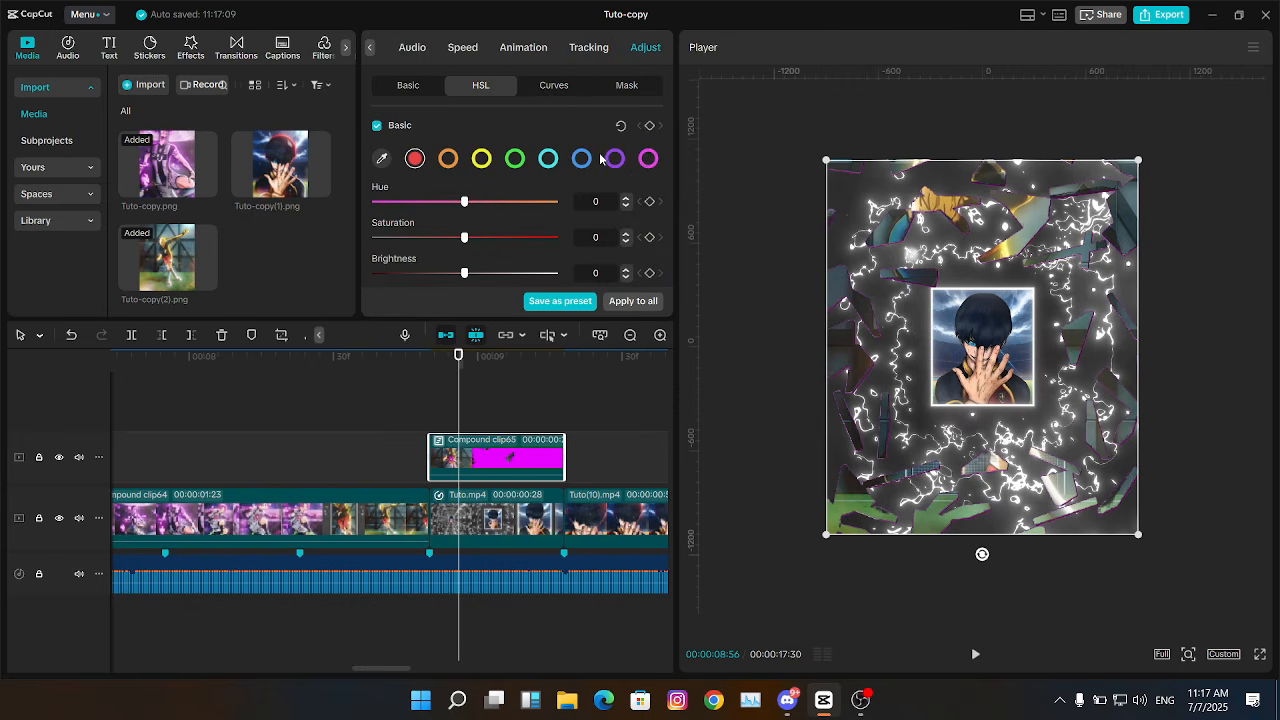
left_click_drag(463, 238, 336, 232)
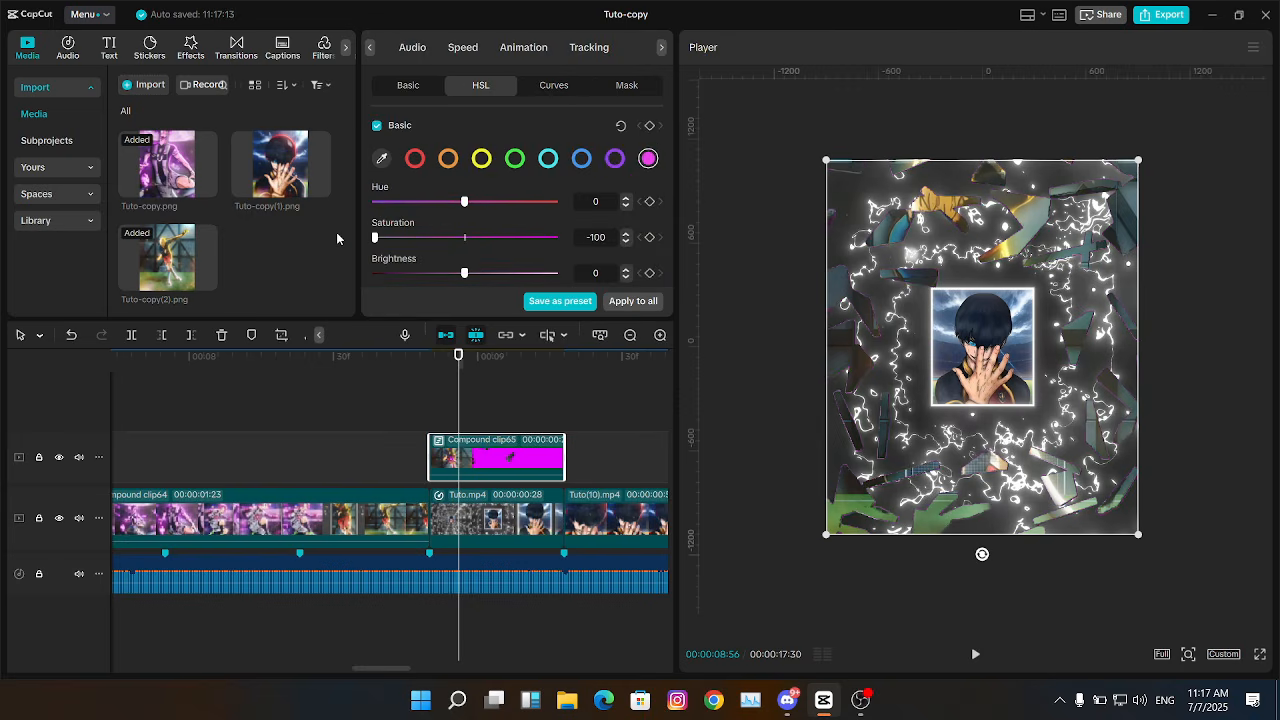
key("space")
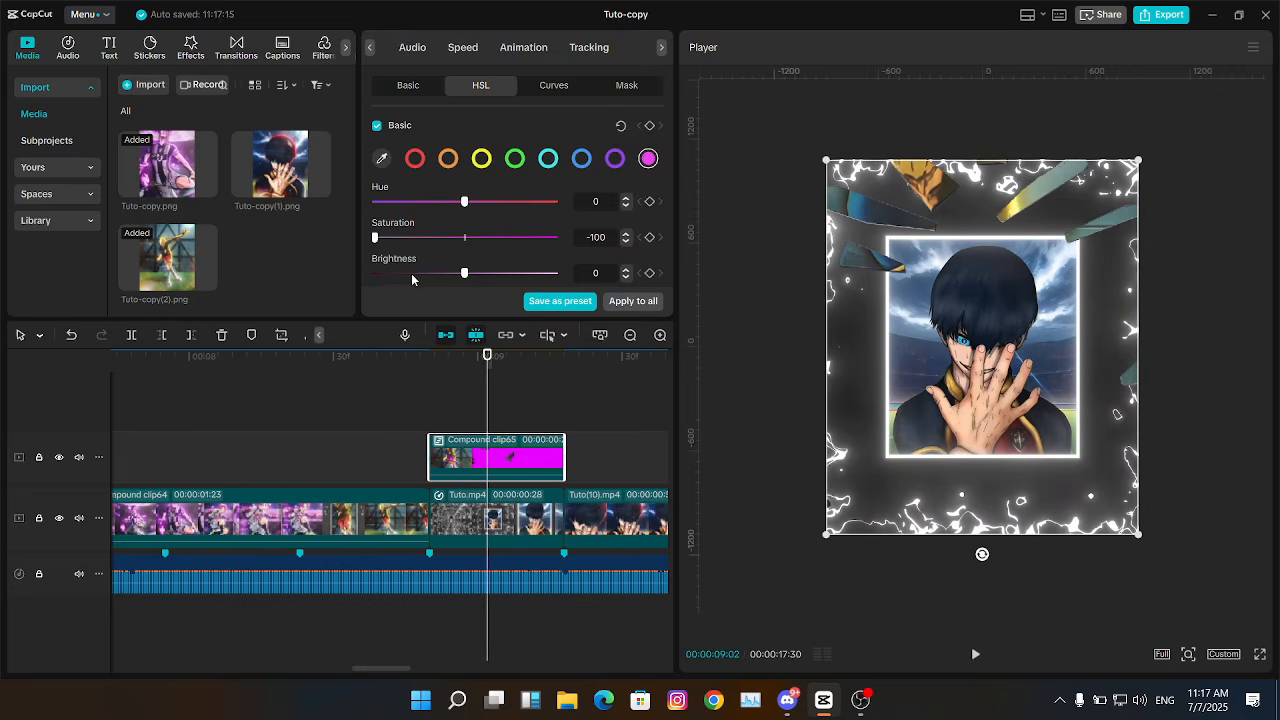
Step: Combine the keyed glass-break clip with Tuto.mp4 and apply motion blur with blur 40, blend 15, direction Both and speed Once
scroll(511, 395, "down", 2)
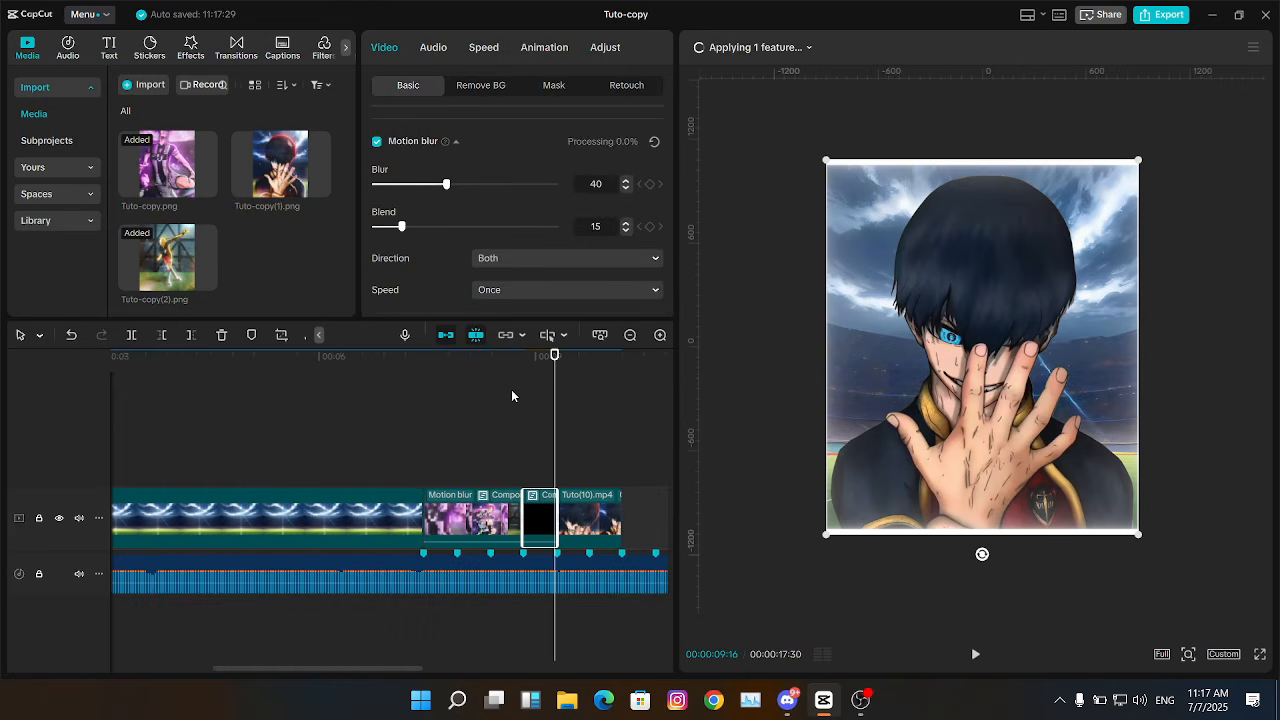
right_click(468, 430)
left_click(394, 423)
Step: Play the edit and scrub through the motion-blurred glass-shatter transition around 00:00:08:50
key("space")
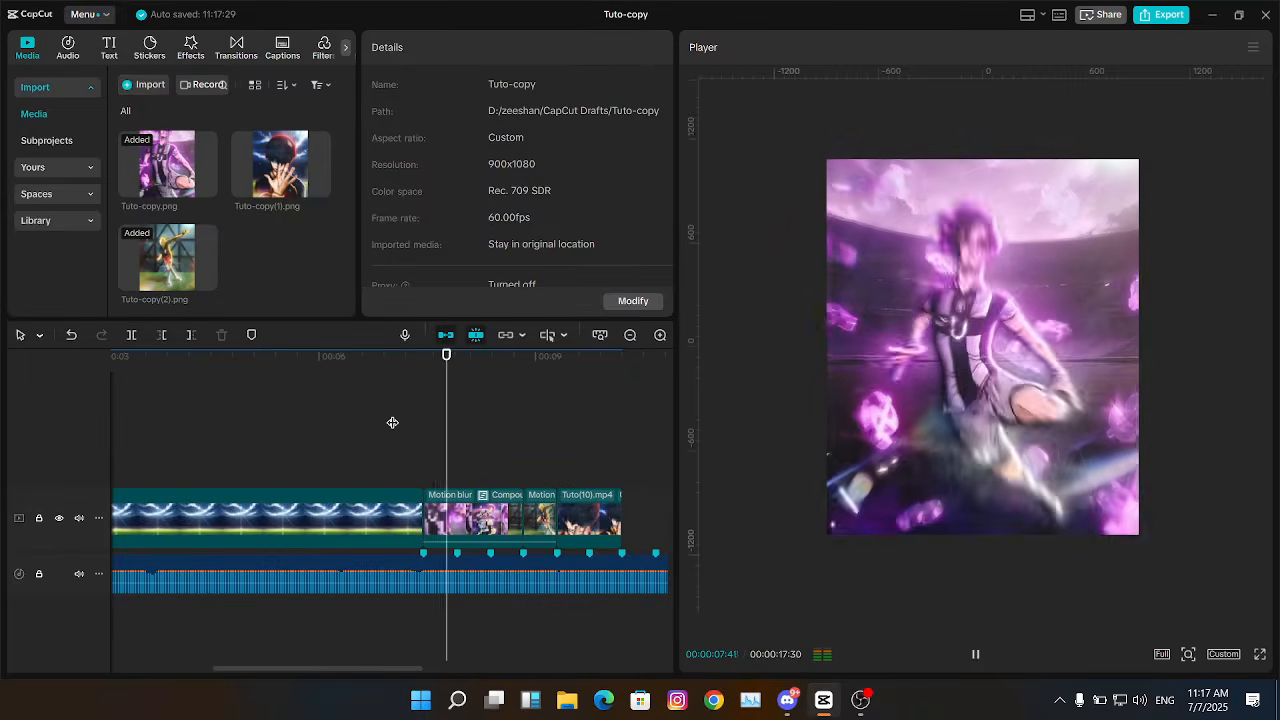
left_click(460, 421)
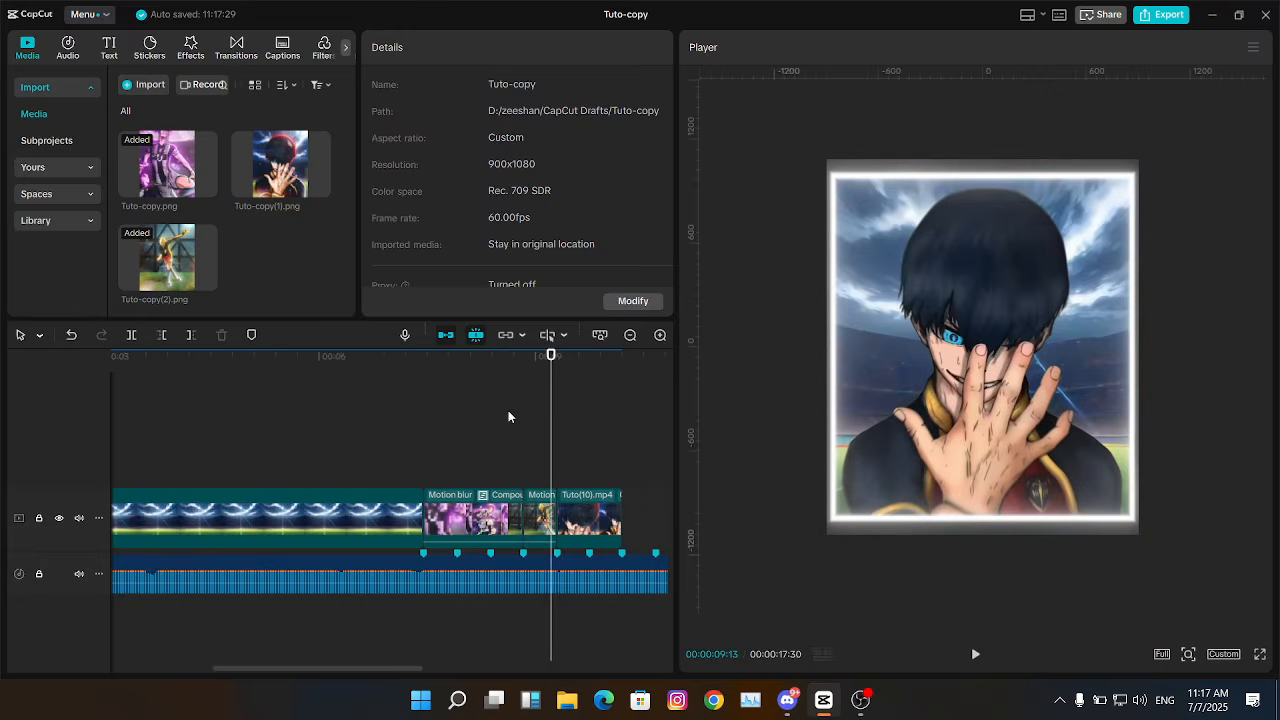
left_click(508, 419)
left_click(523, 463)
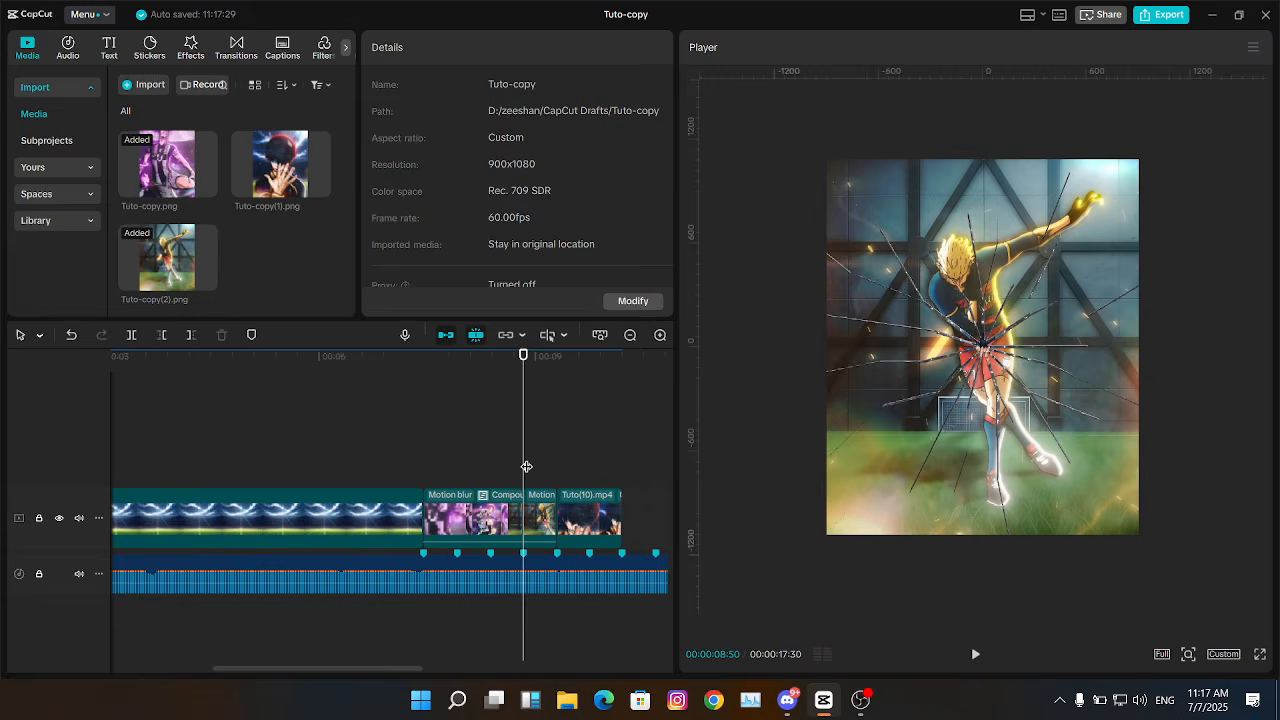
left_click(531, 463)
left_click(539, 464)
left_click(534, 468)
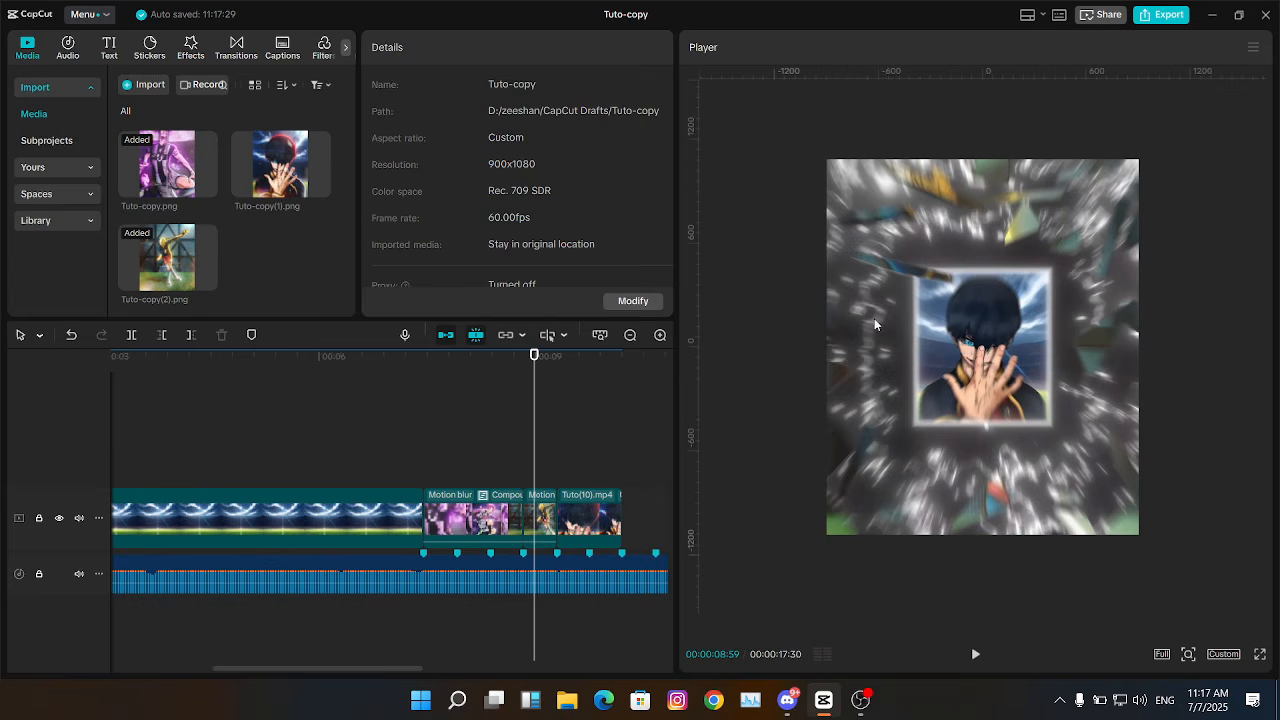
Step: Increase the scale keyframes inside the nested compound clip: Glass Break 2.mp4 to 434% at its end and Tuto-copy(2).png to 287% at 00:00:00:15
double_click(545, 515)
left_click(273, 445)
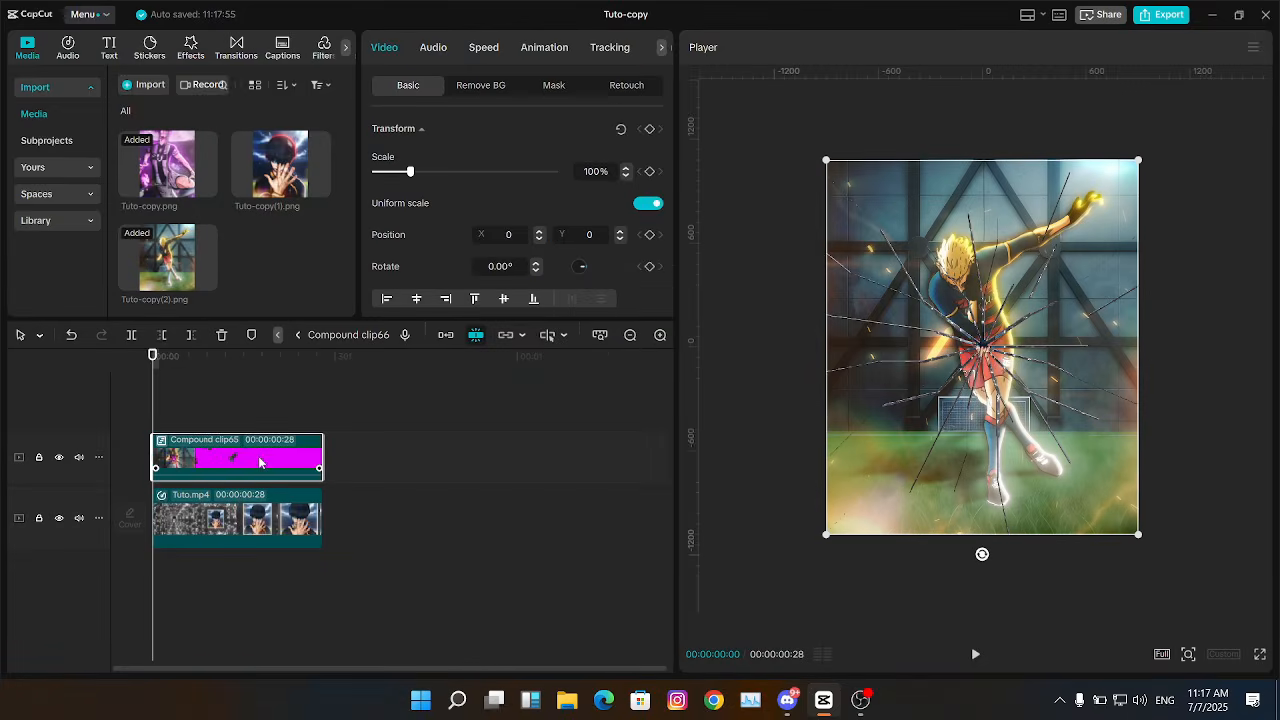
left_click(242, 358)
left_click_drag(445, 177, 477, 174)
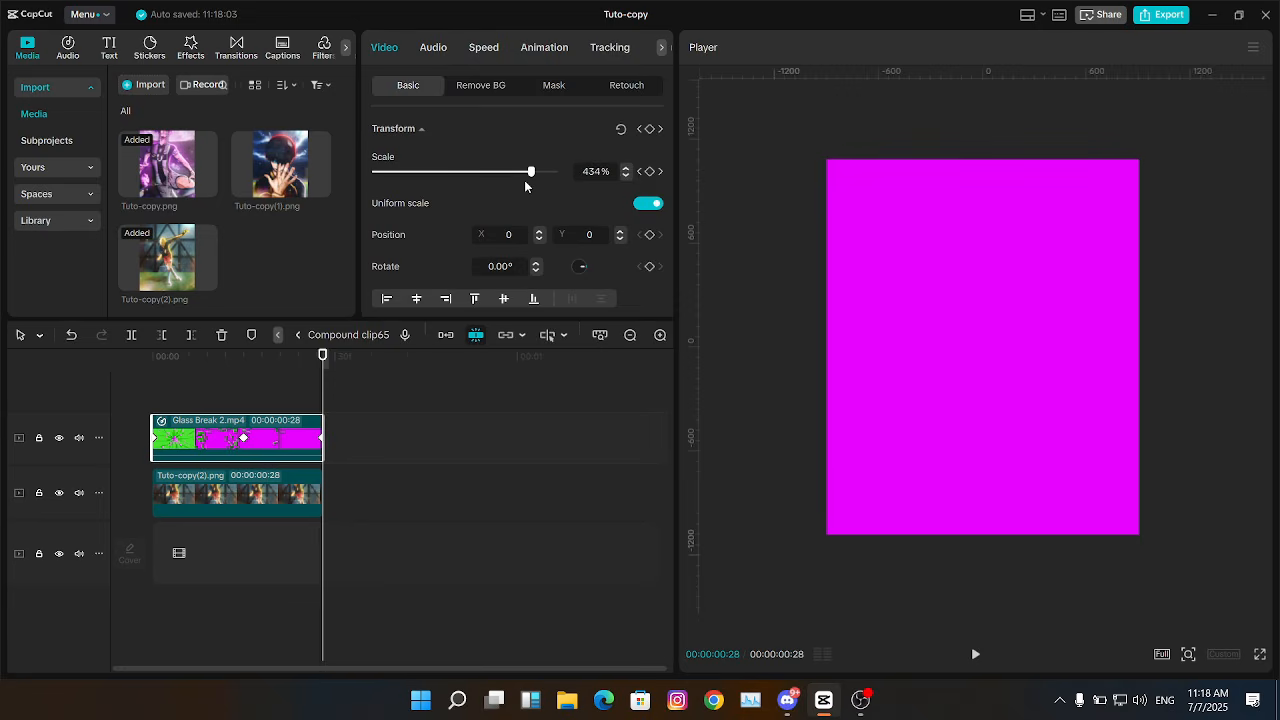
key("space")
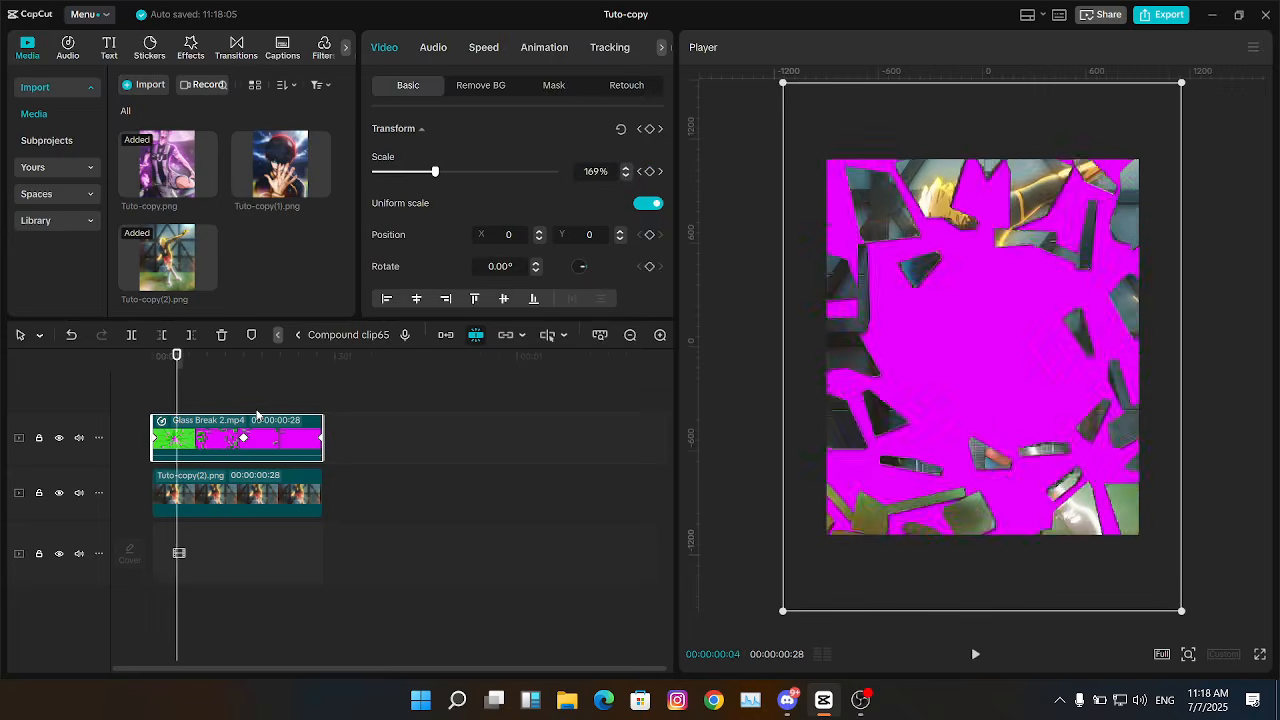
left_click(289, 492)
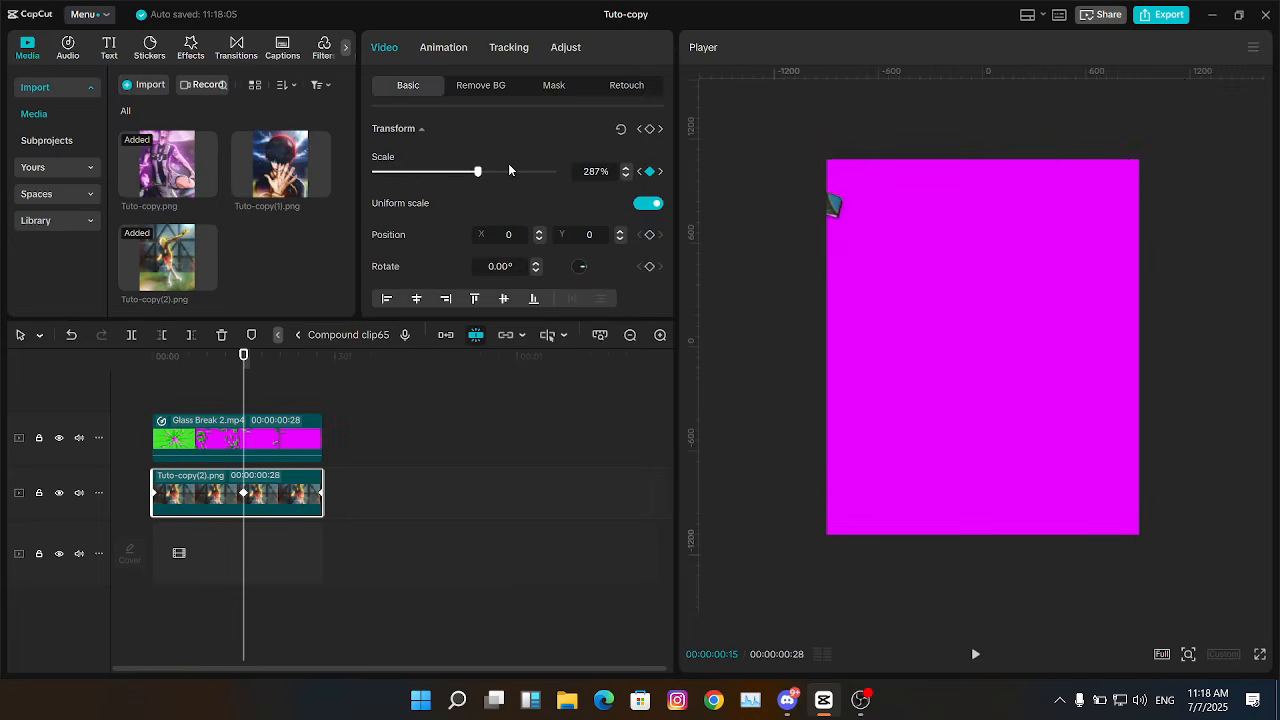
left_click(298, 335)
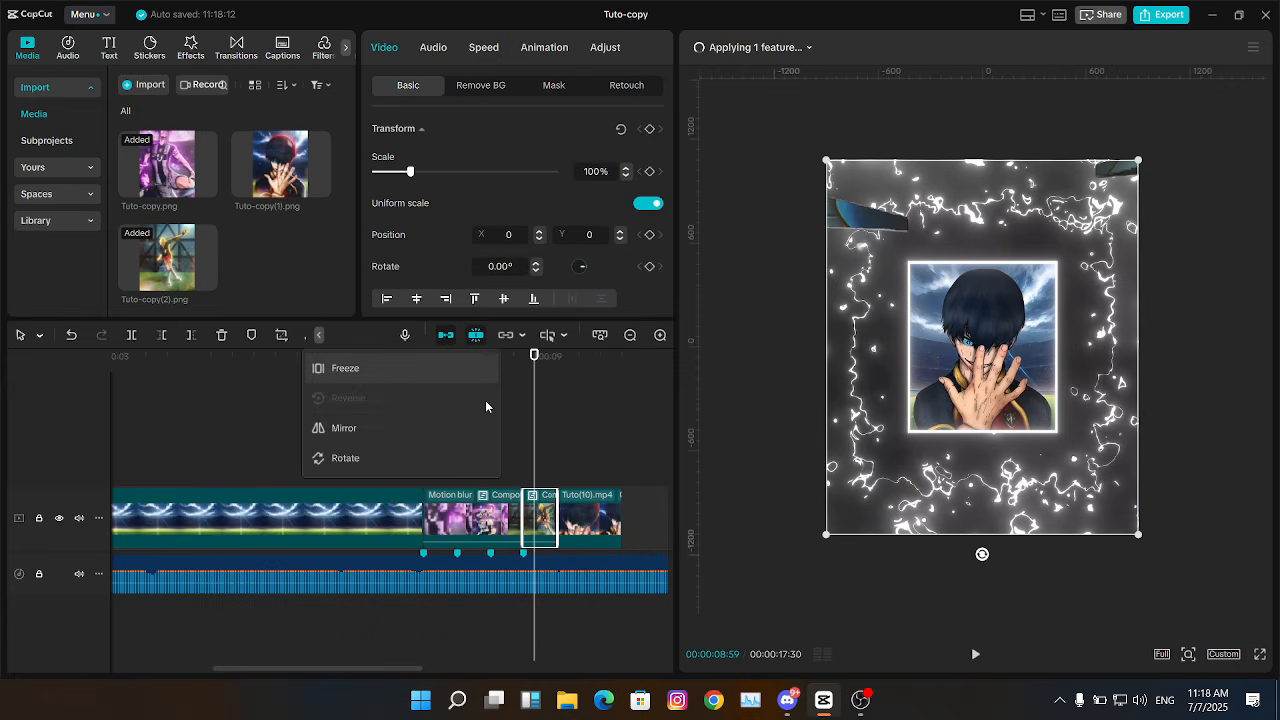
Step: Check the motion blur progress of the shatter compound clip and render the whole timeline
right_click(600, 418)
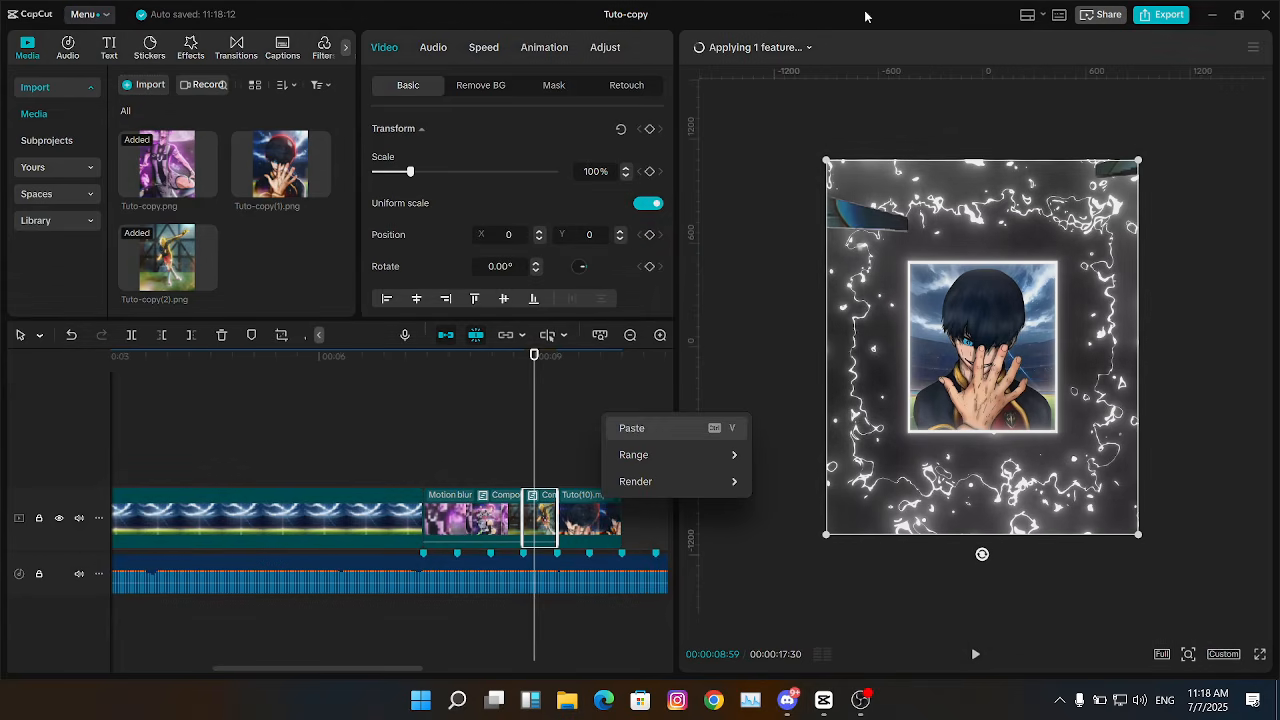
left_click(803, 44)
mouse_move(802, 50)
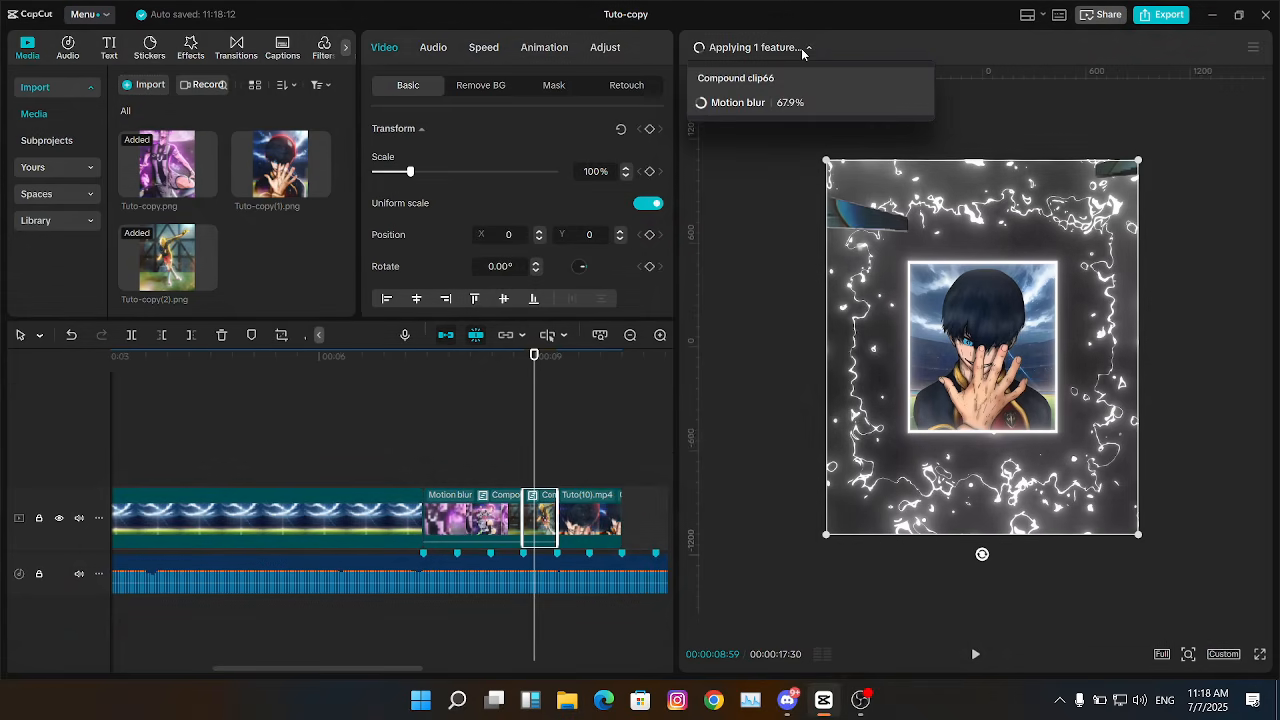
right_click(443, 447)
mouse_move(554, 511)
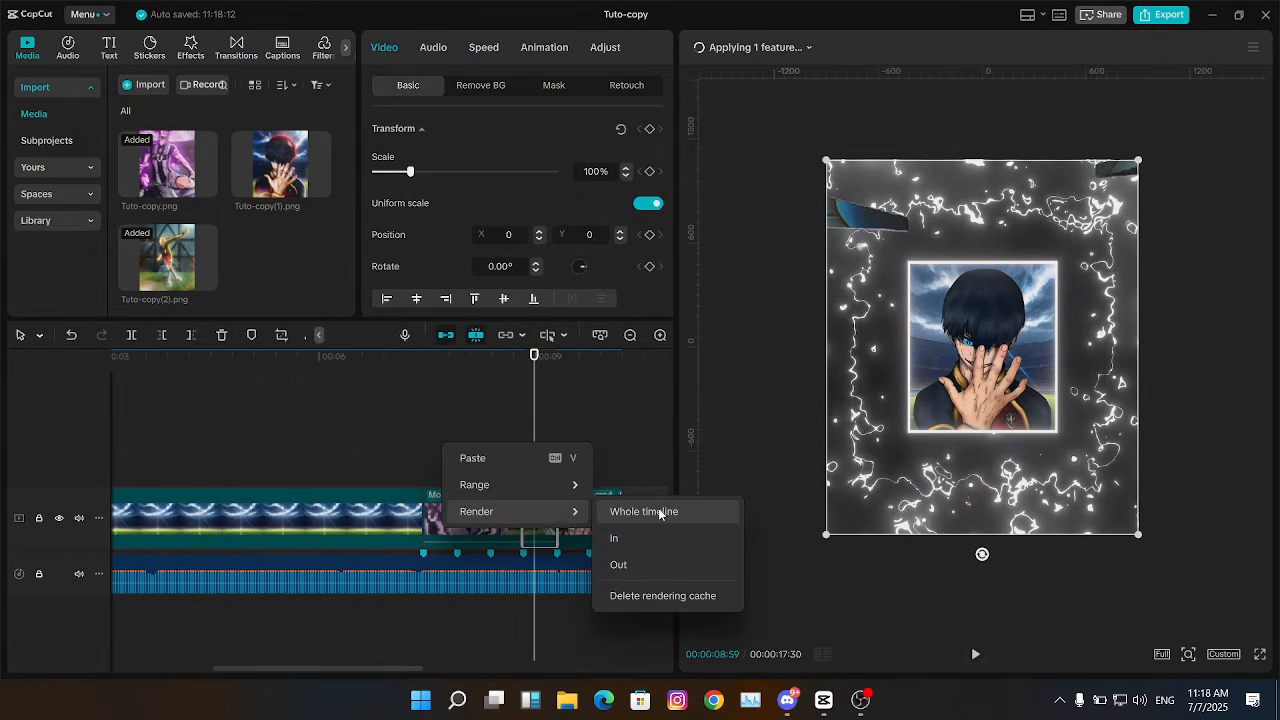
left_click(658, 510)
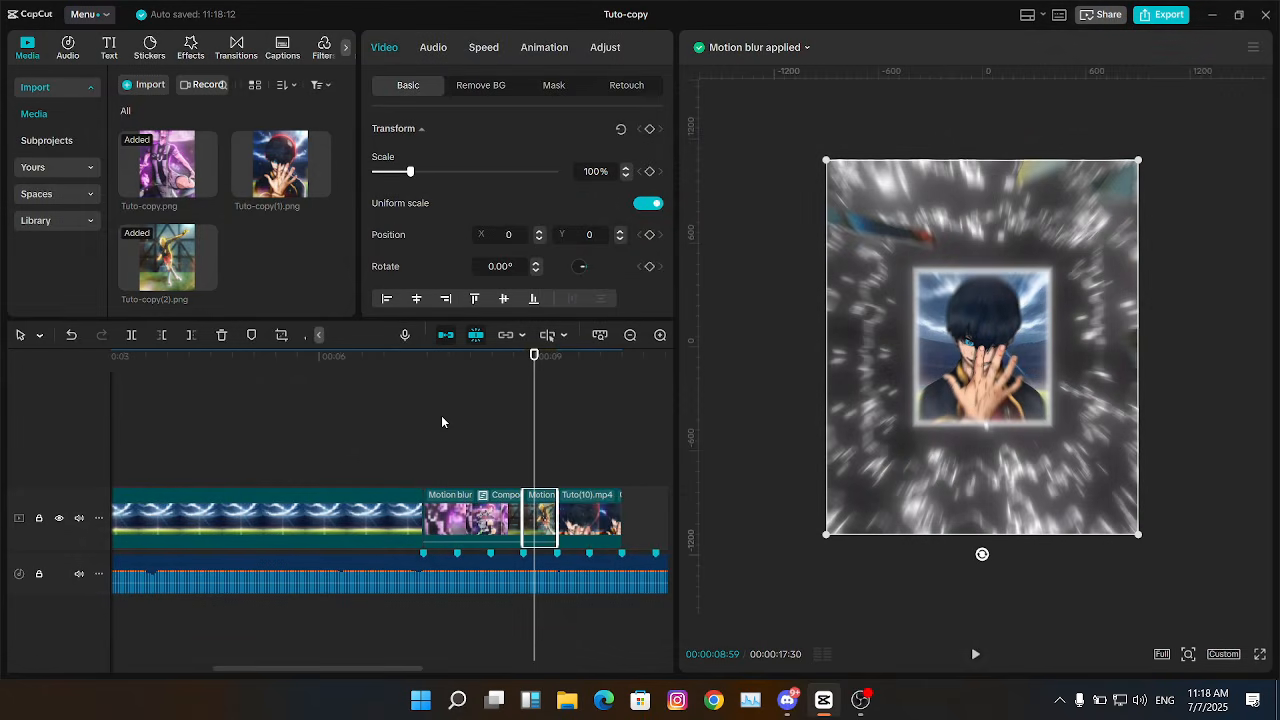
Step: Play back the section from about 00:00:07:18 repeatedly to review the tunnel and glass-shatter transitions
left_click(401, 409)
key("space")
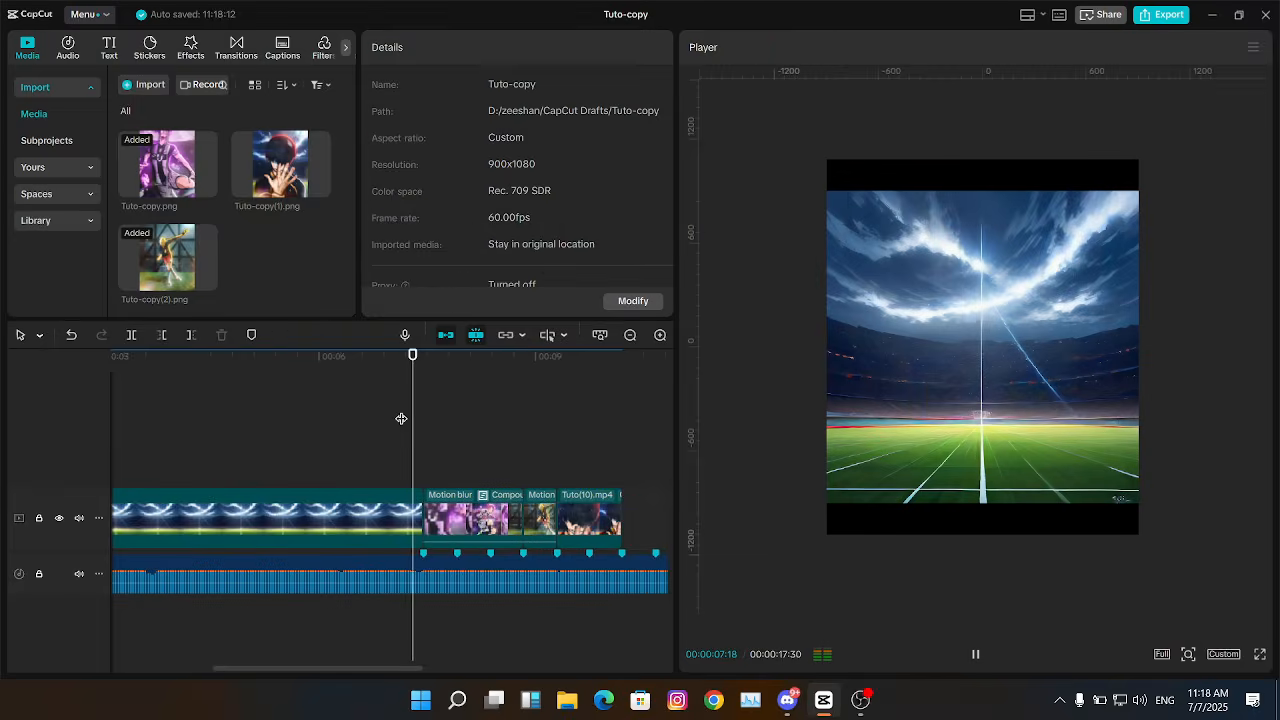
left_click(477, 415)
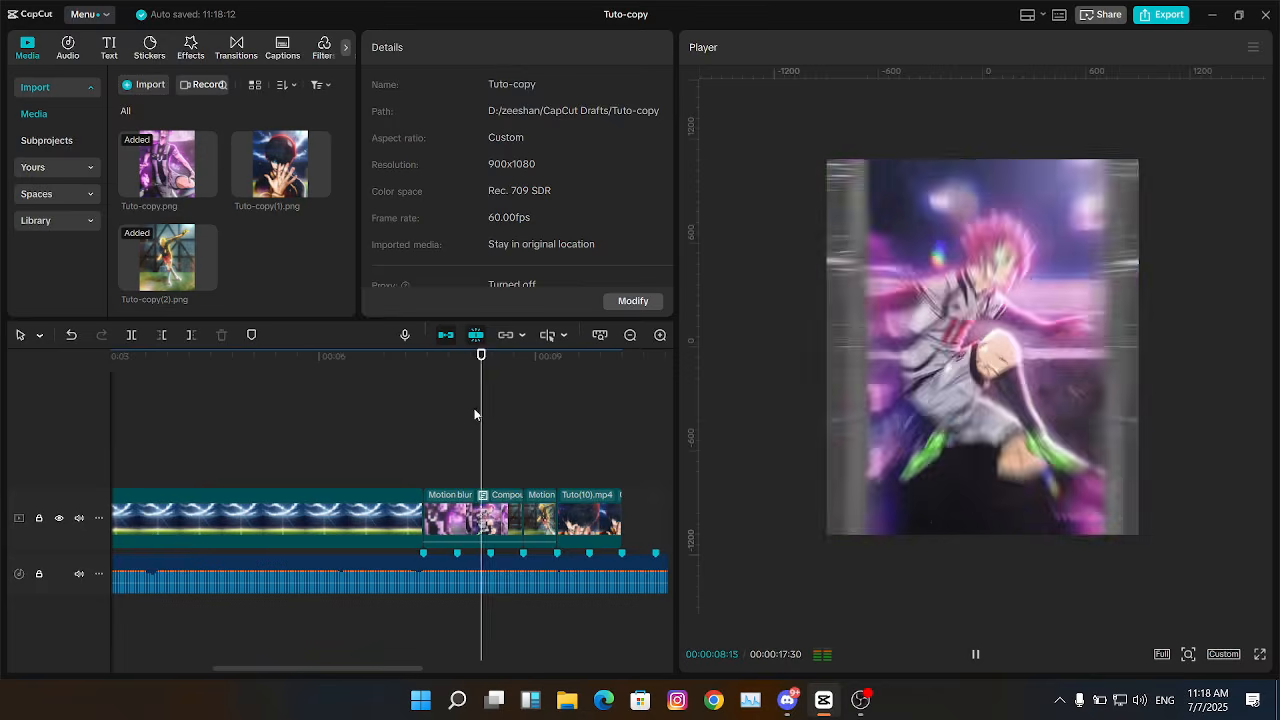
left_click(448, 415)
left_click(518, 422)
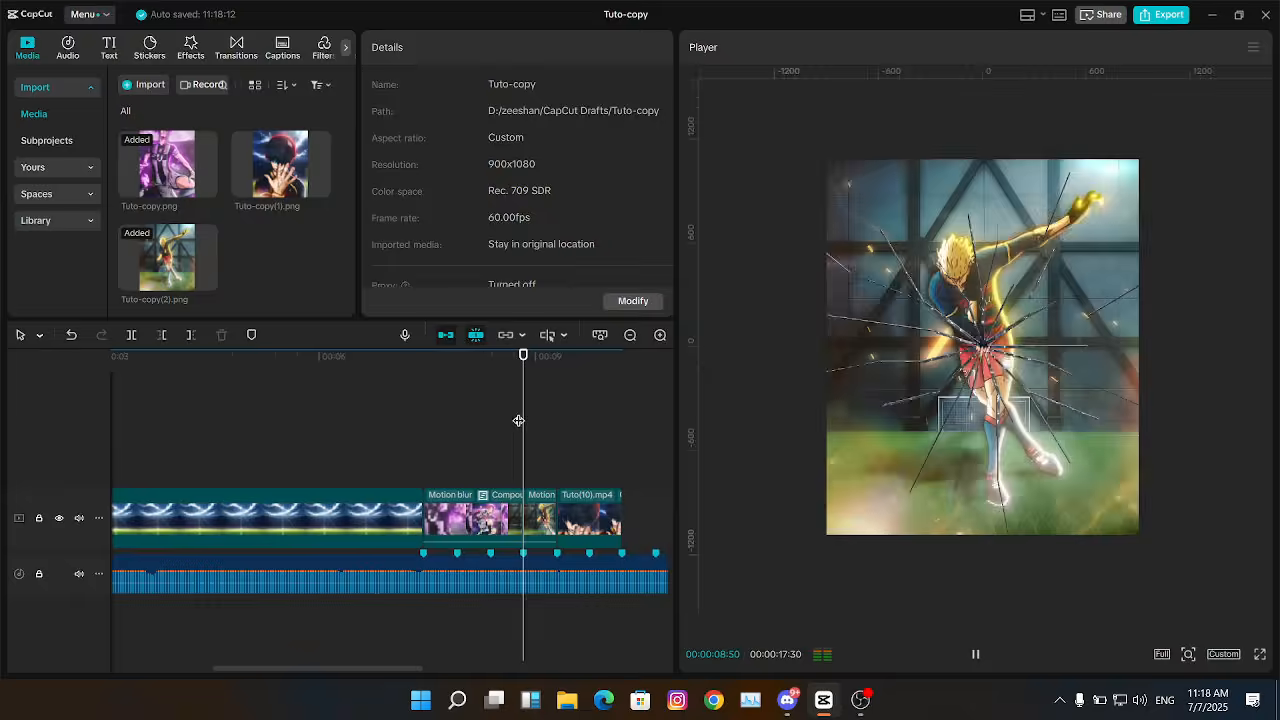
left_click(501, 419)
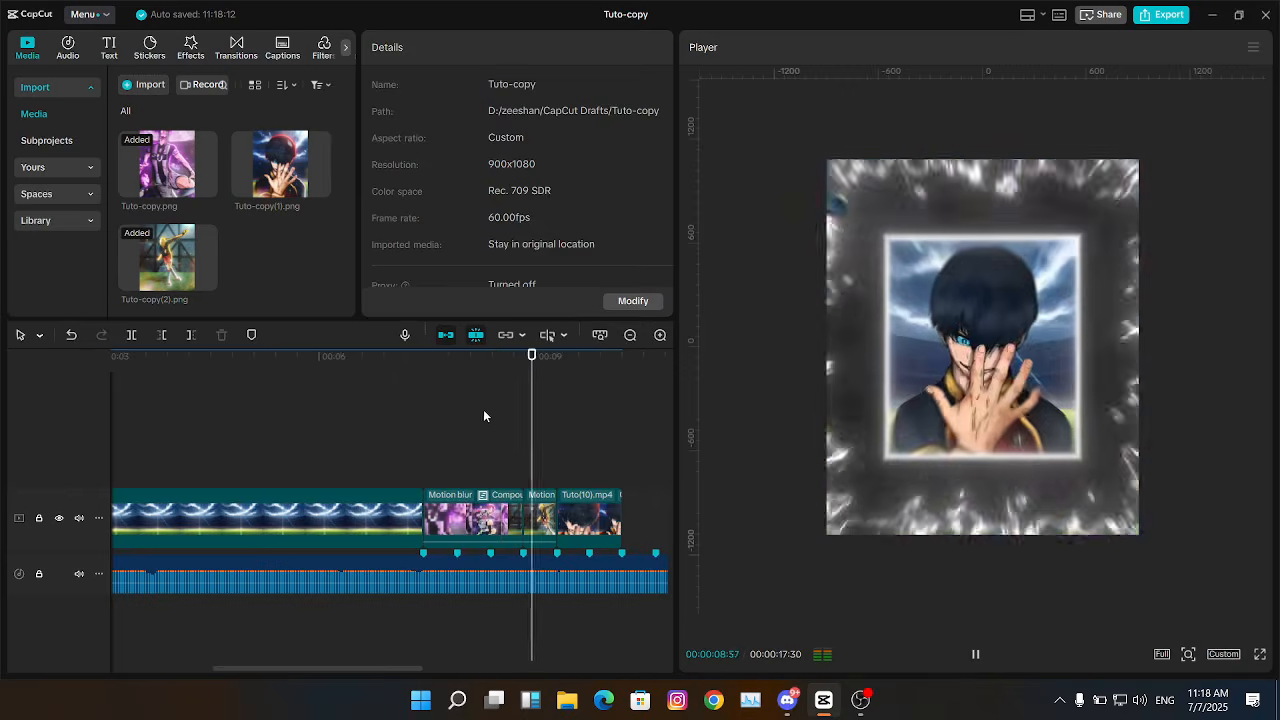
left_click(425, 428)
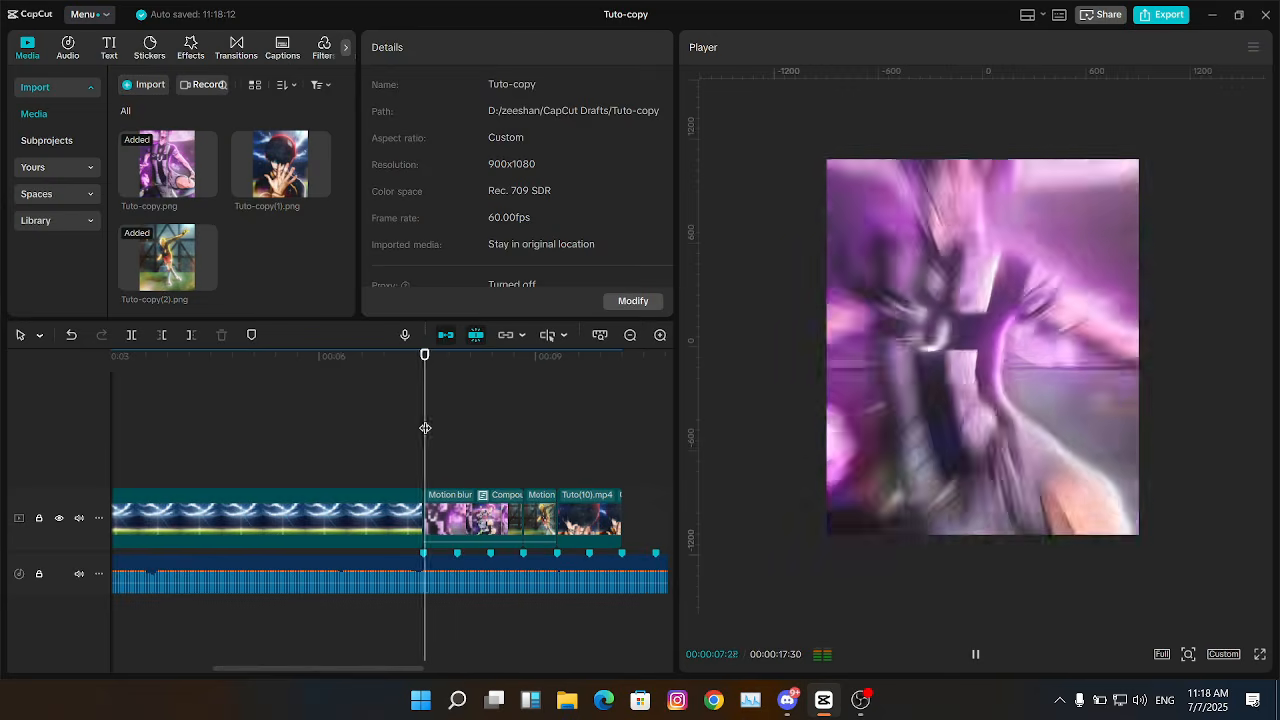
left_click(425, 428)
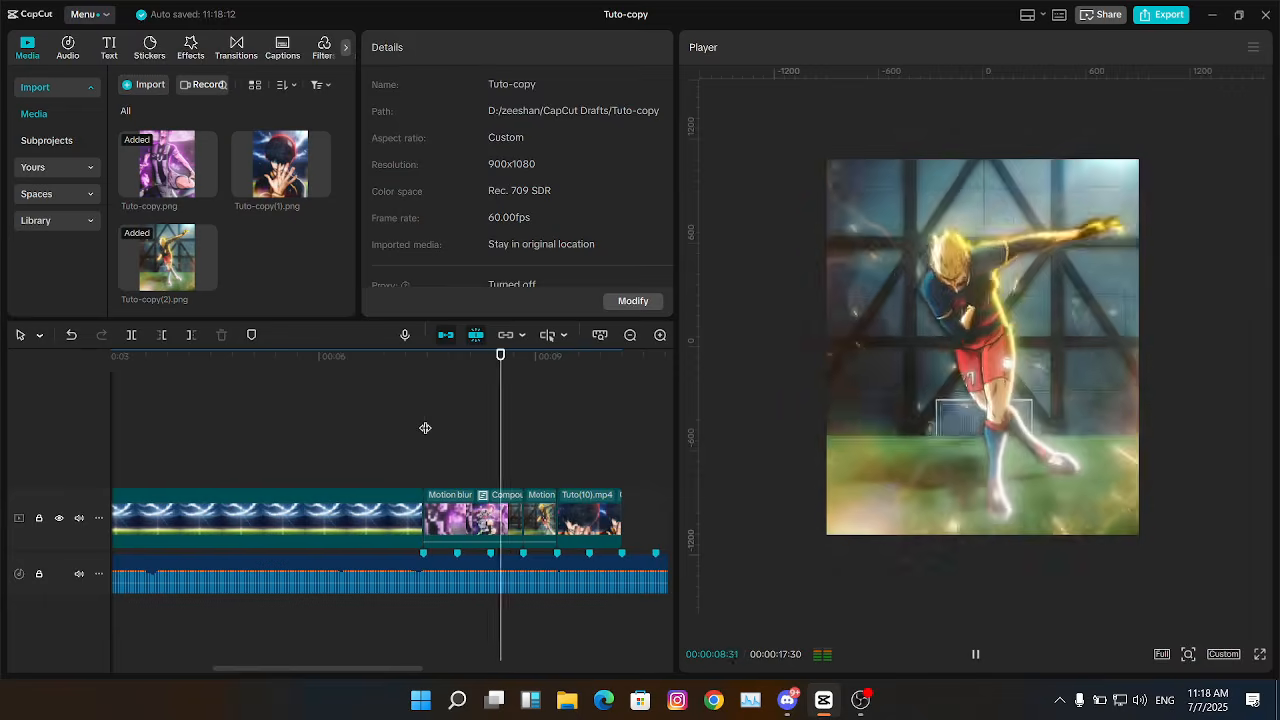
left_click(435, 428)
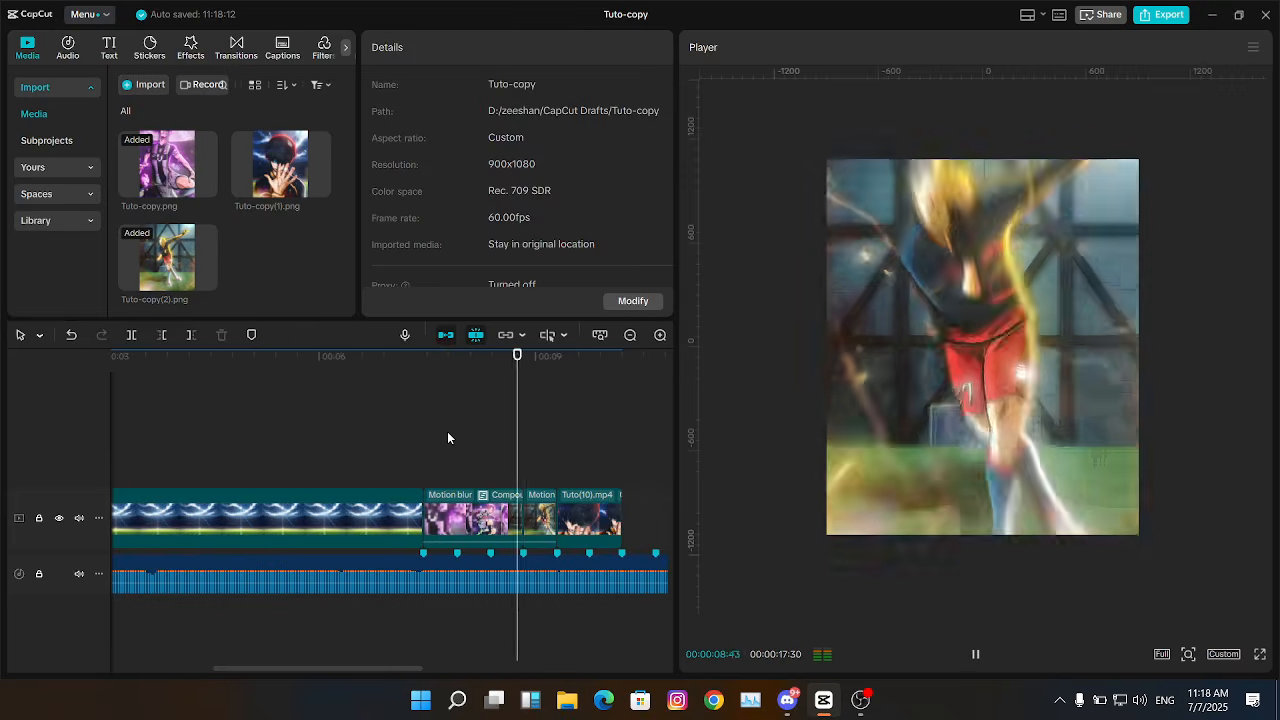
left_click(458, 437)
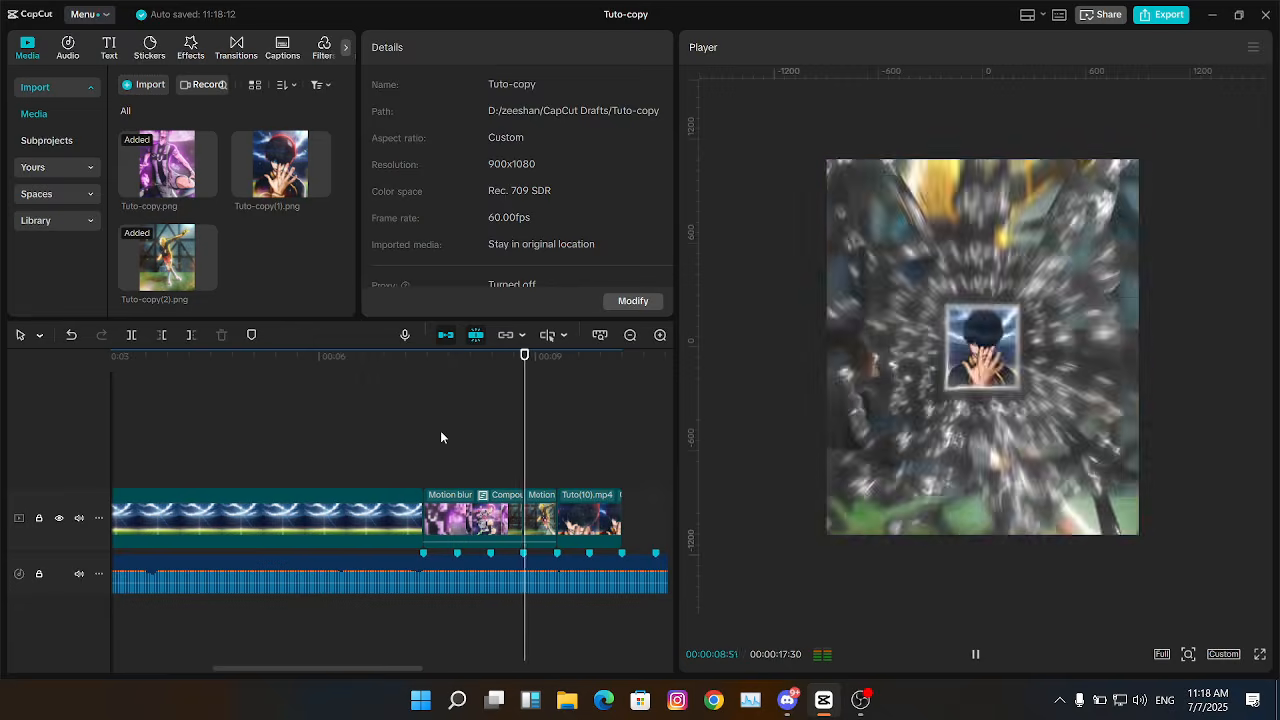
left_click(439, 437)
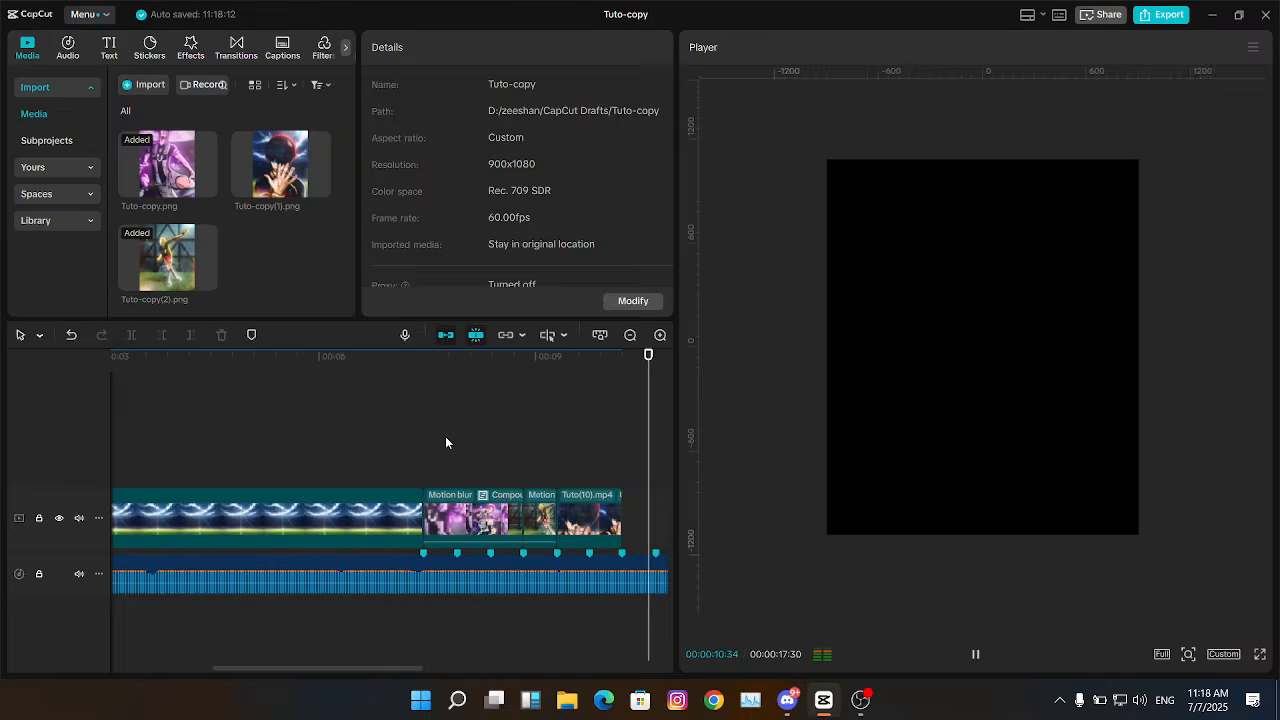
left_click(446, 440)
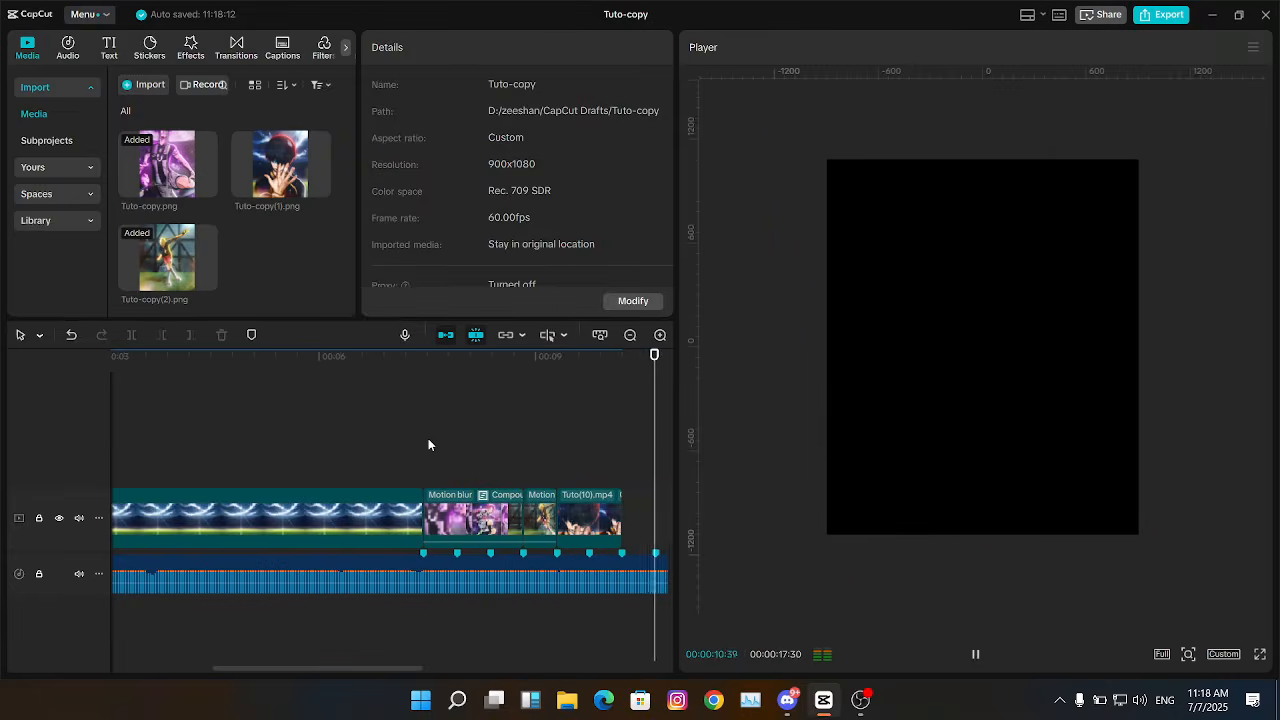